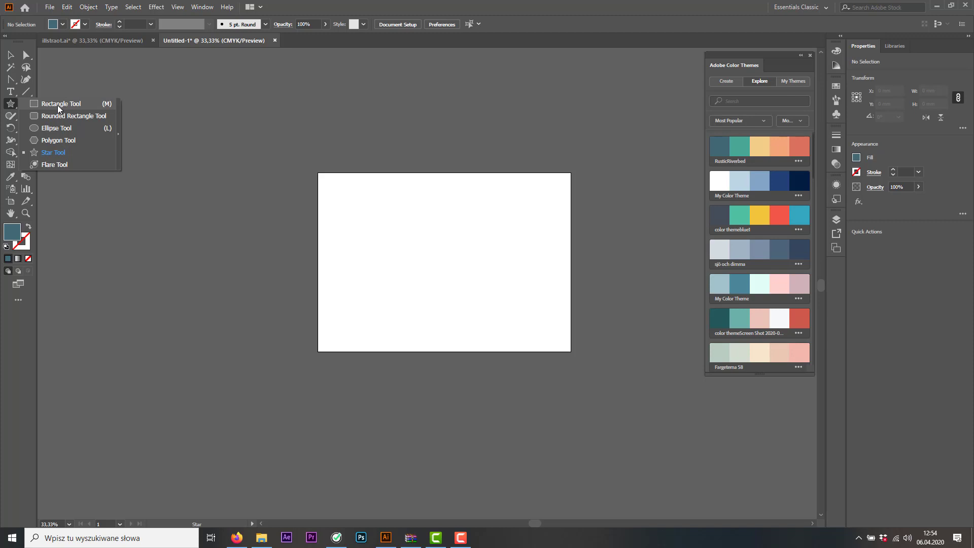
Draw a square about 42 mm wide near the artboard's upper-left corner and fill it with red
click(58, 106)
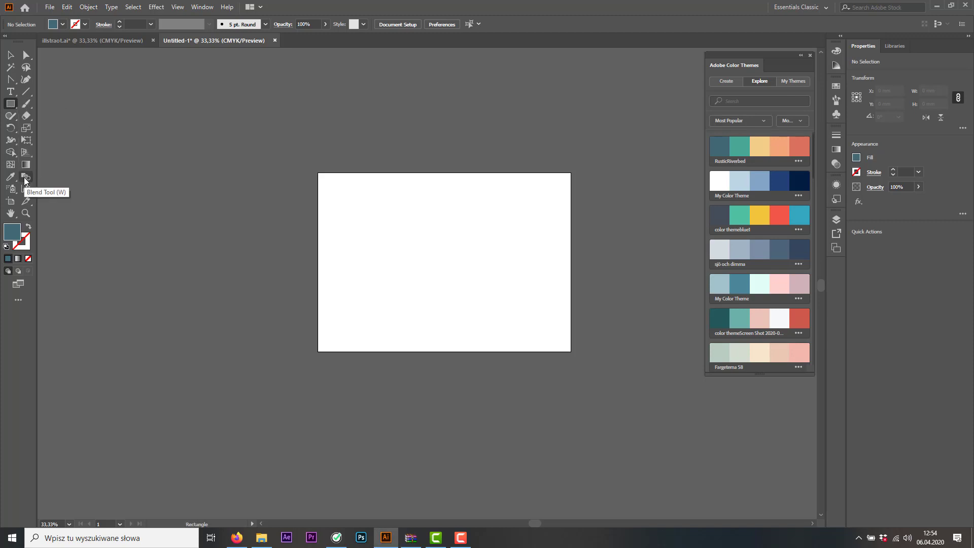
drag(333, 189, 370, 226)
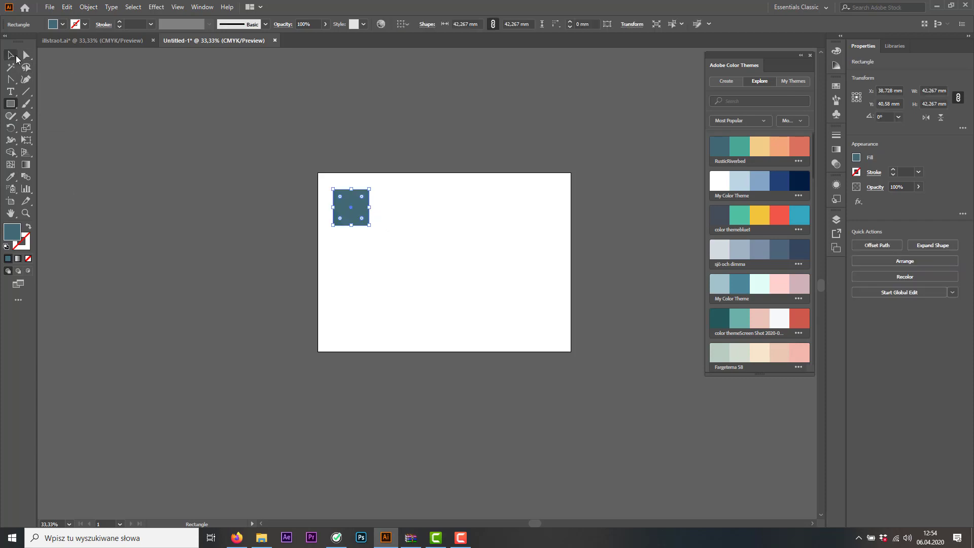
click(52, 24)
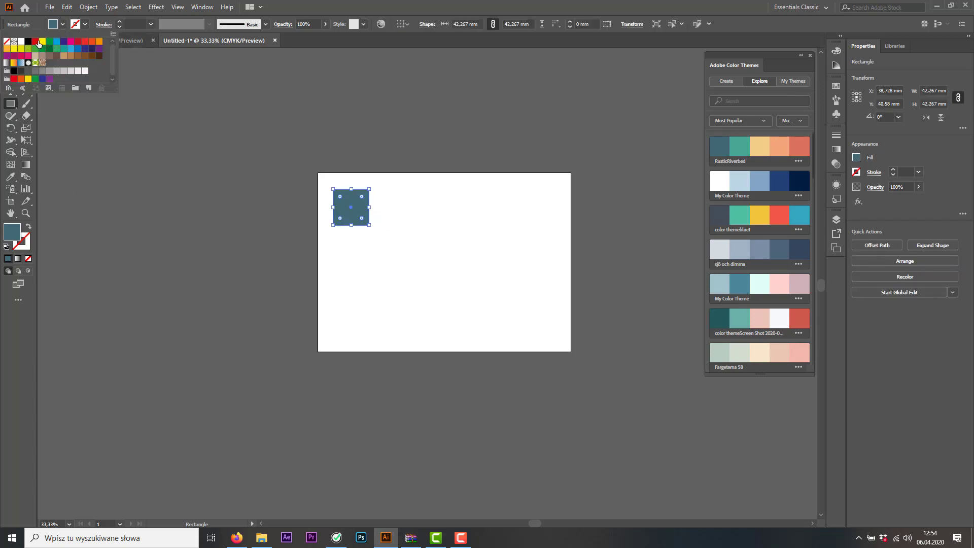
click(35, 41)
click(10, 54)
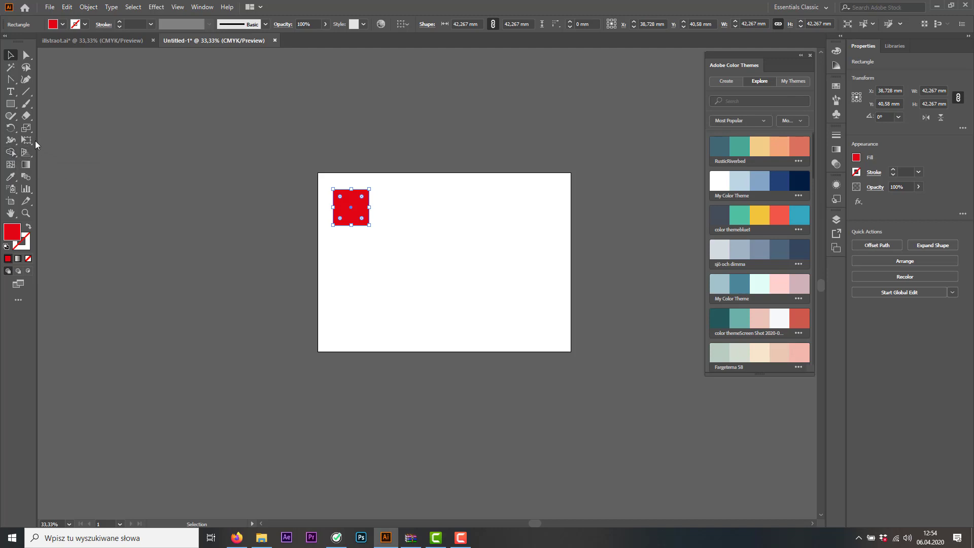
Draw a red many-pointed star about 57 mm across near the artboard's upper-right corner, level with the square
click(10, 103)
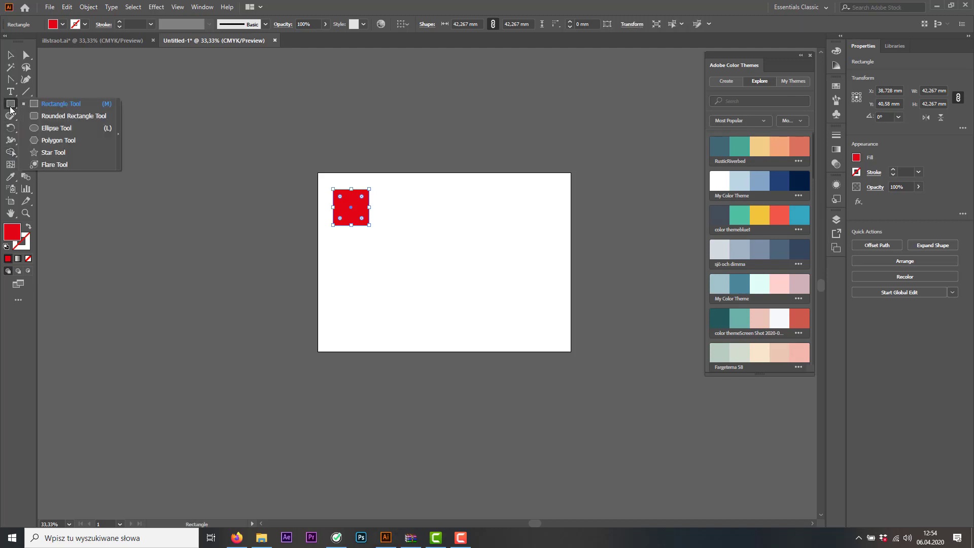
click(63, 150)
drag(481, 190, 496, 217)
key(ctrl+z)
key(Up)
key(Up)
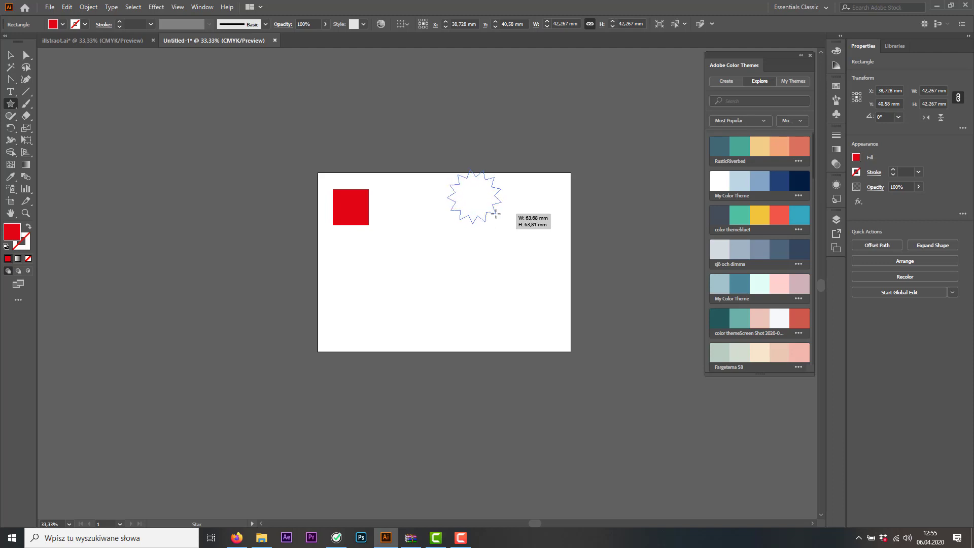
drag(496, 213, 516, 206)
key(Up)
key(Up)
key(Up)
key(Up)
key(Up)
key(Up)
click(10, 56)
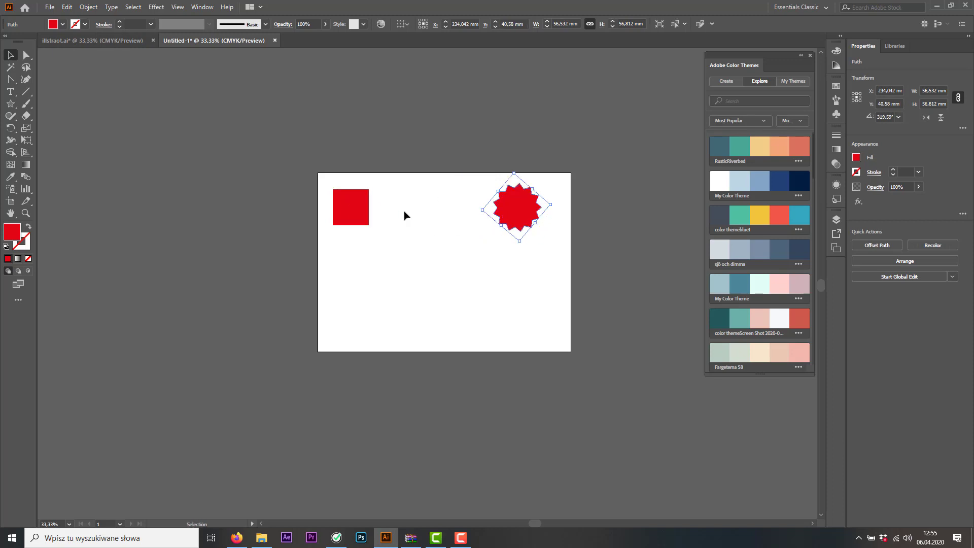
click(355, 207)
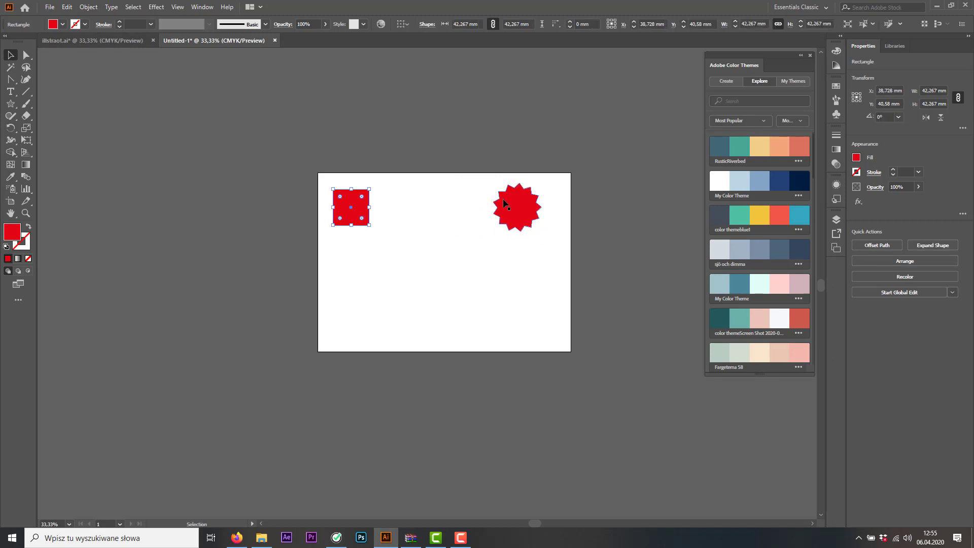
click(522, 213)
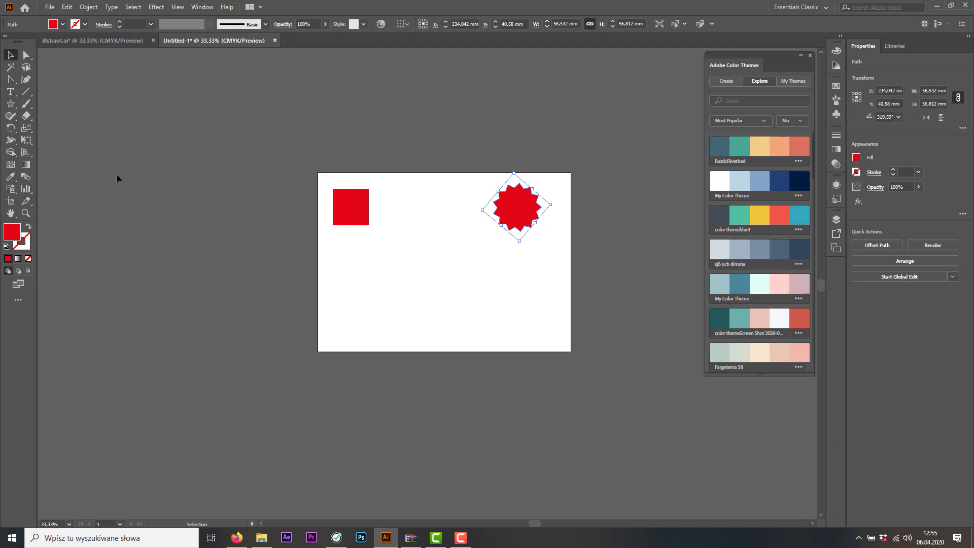
click(285, 188)
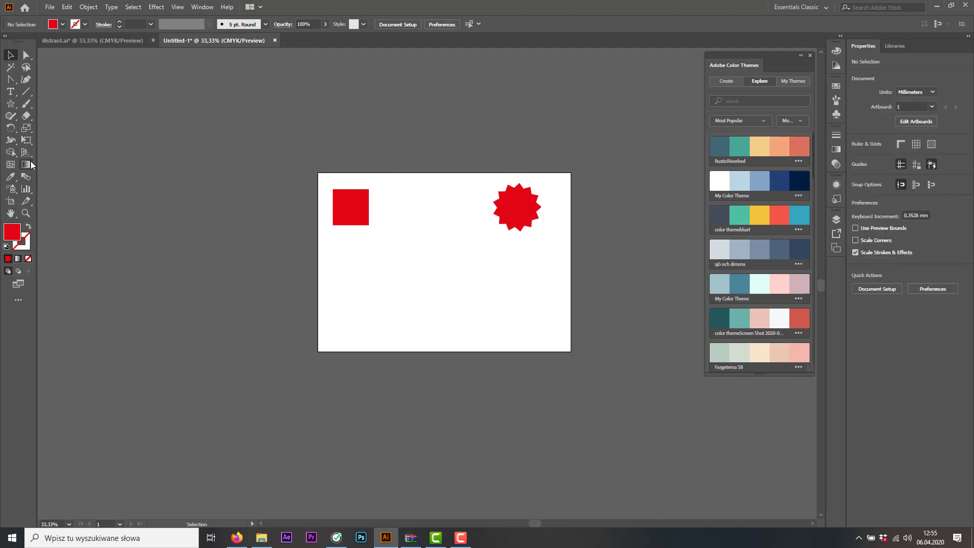
click(344, 200)
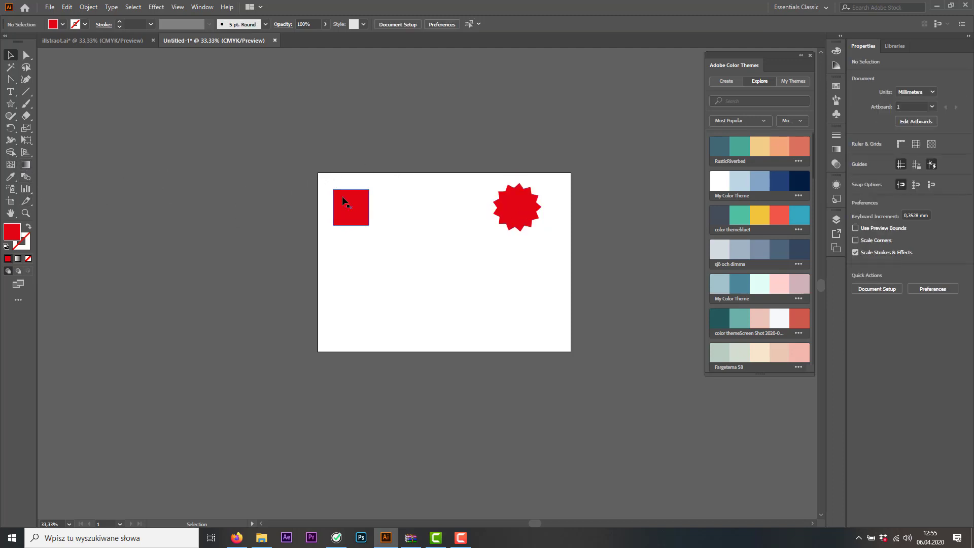
click(520, 211)
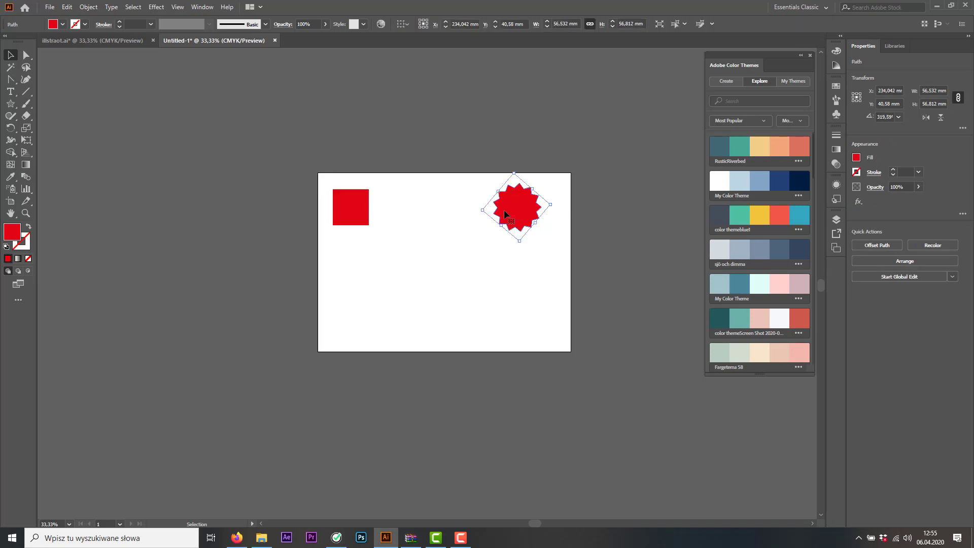
Set the Blend tool's spacing to Specified Steps with 4 steps and deselect the star
double_click(27, 178)
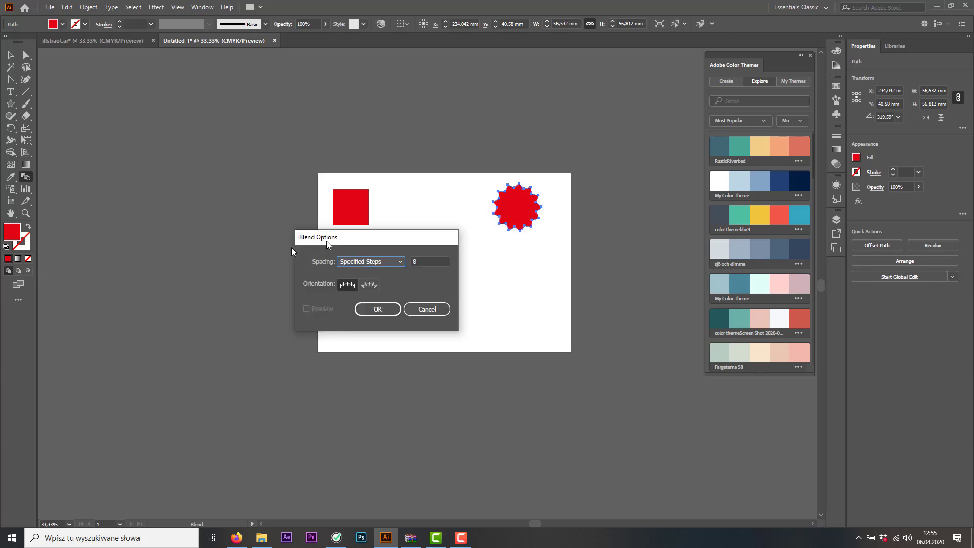
drag(326, 244, 230, 263)
click(269, 280)
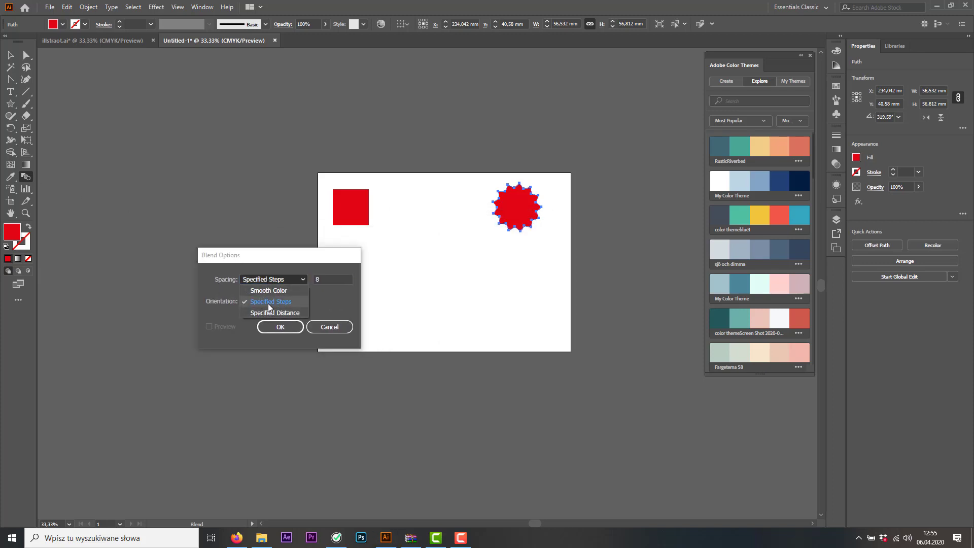
click(269, 307)
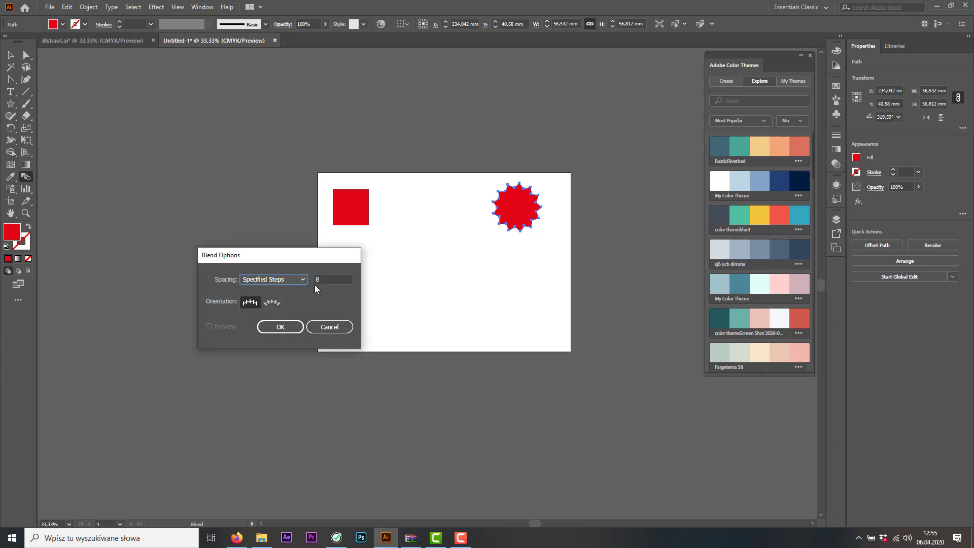
double_click(315, 279)
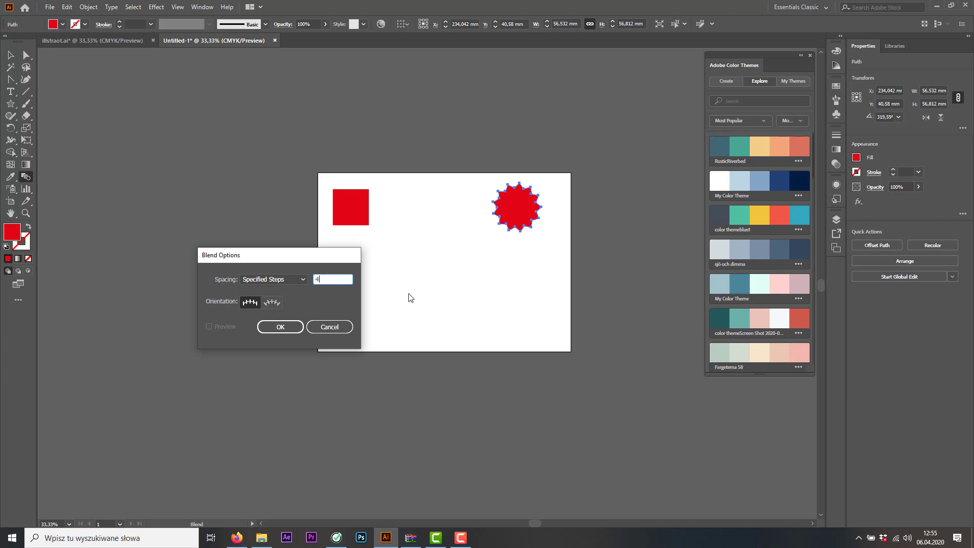
click(284, 327)
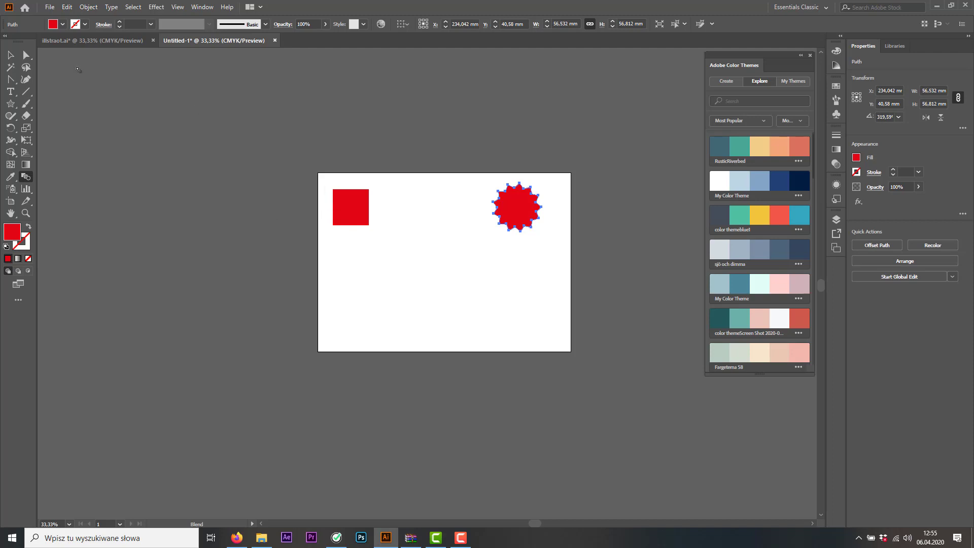
key(v)
click(283, 146)
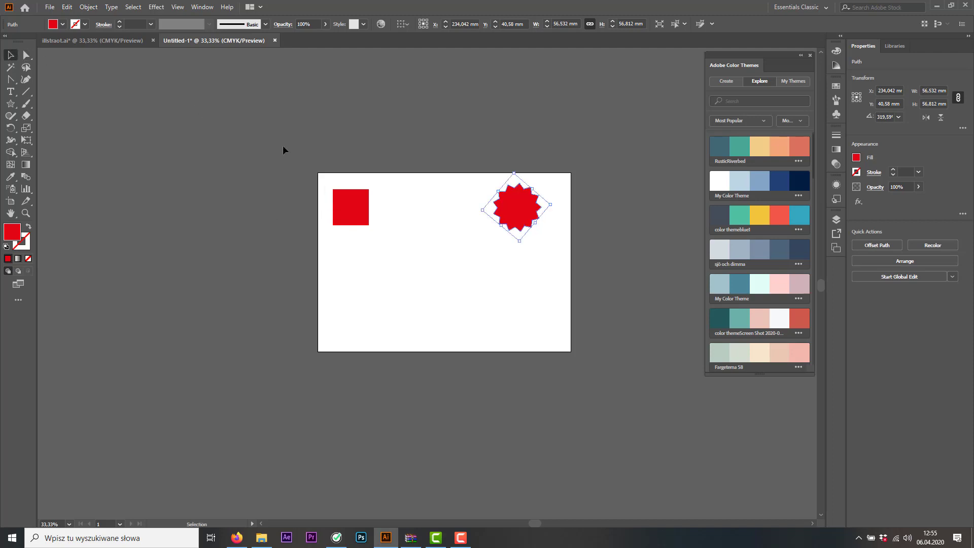
Blend the red square into the star with the Blend tool
click(28, 179)
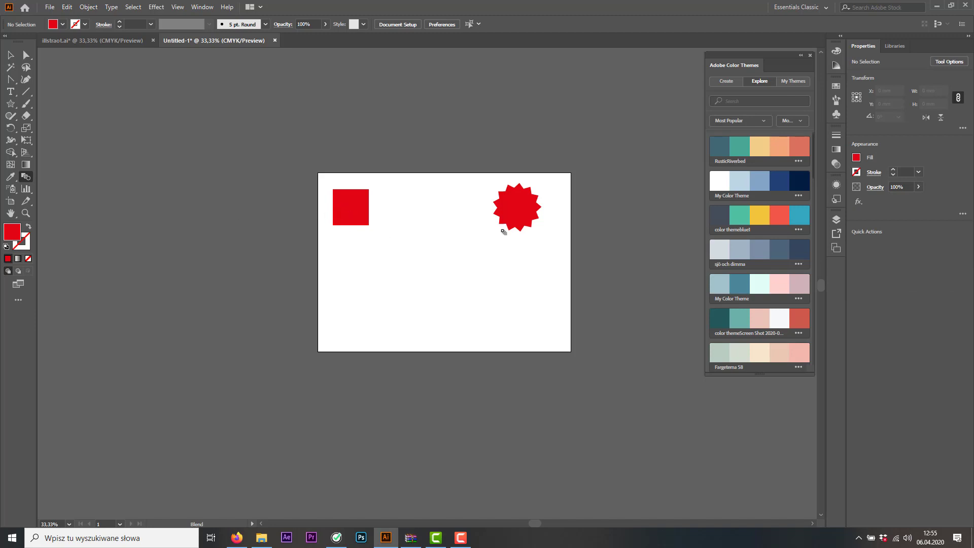
click(517, 210)
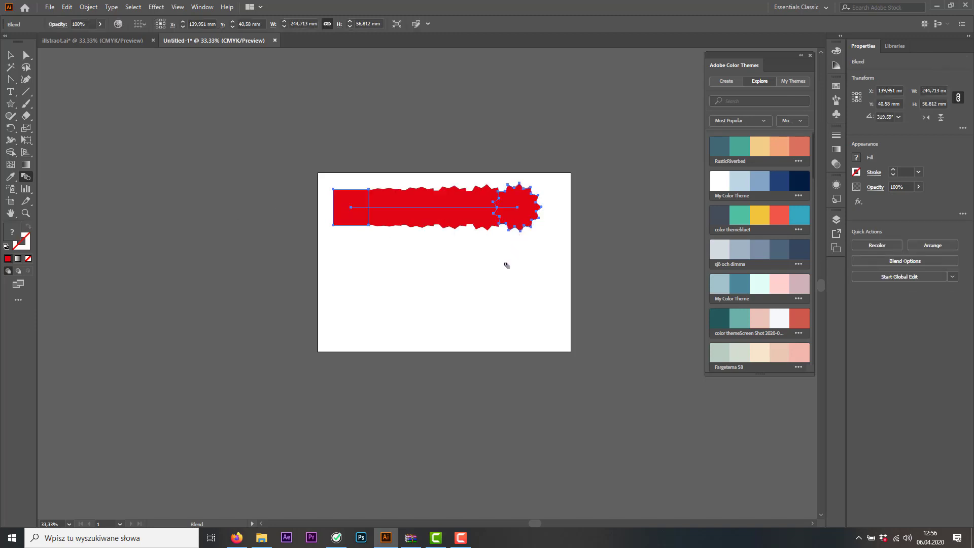
click(10, 54)
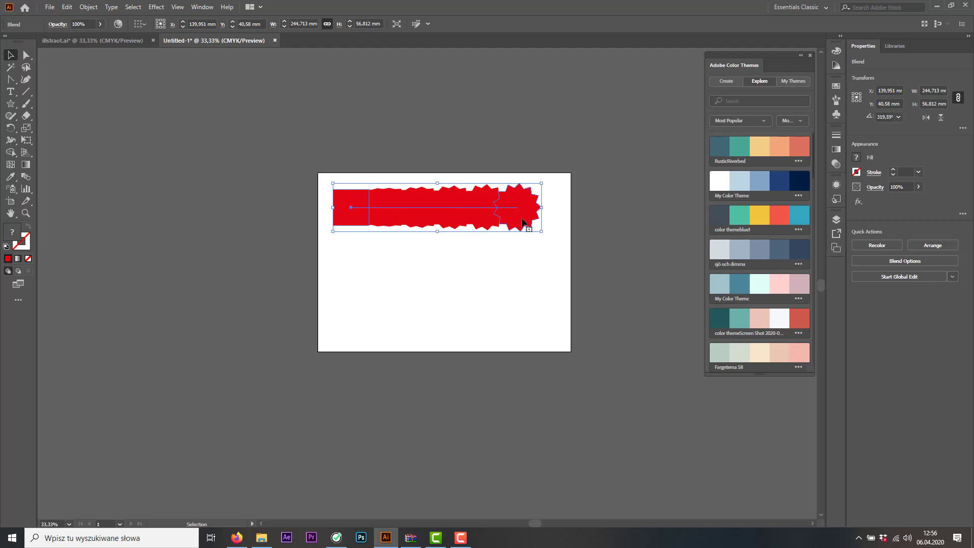
Move only the blend's square about 111 mm left, beyond the artboard edge, to spread the intermediate shapes apart
click(27, 55)
click(357, 203)
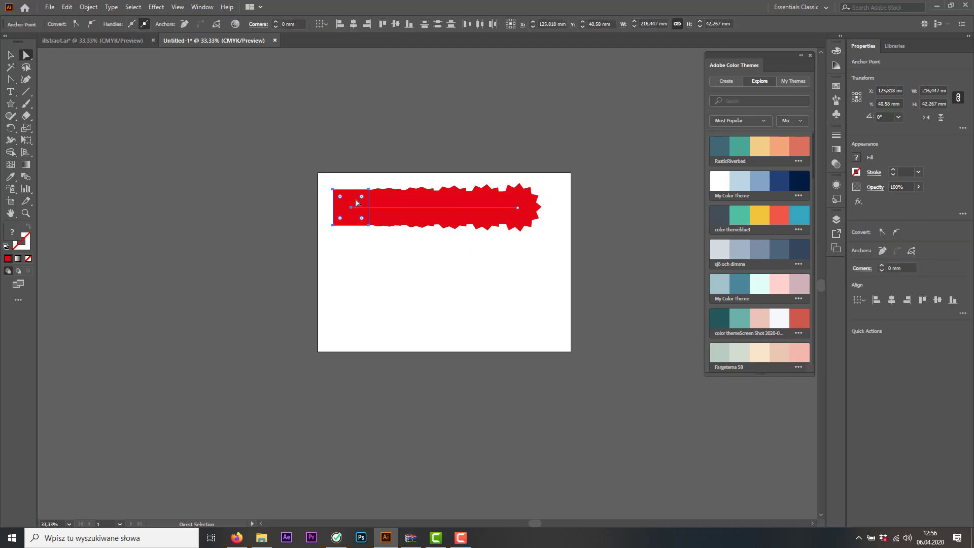
drag(355, 208, 261, 208)
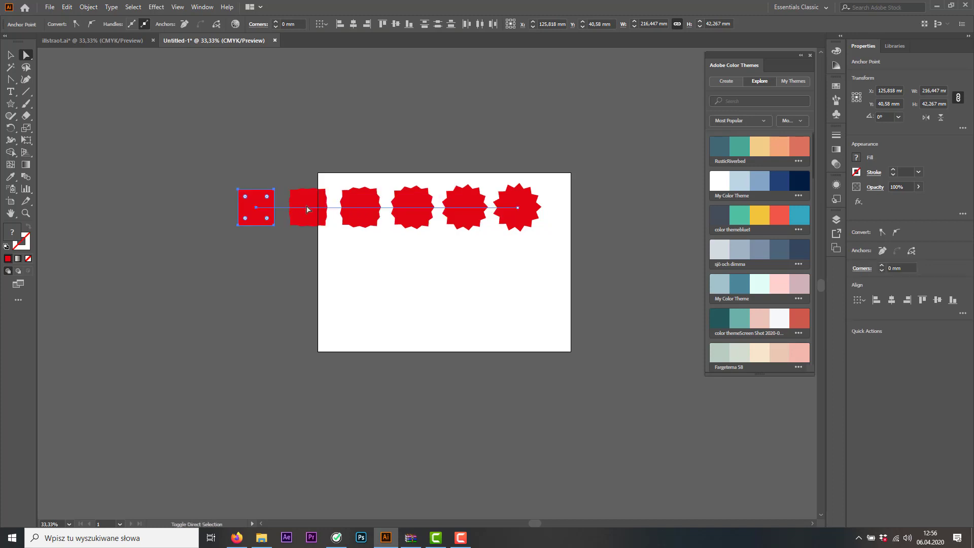
click(11, 55)
click(507, 256)
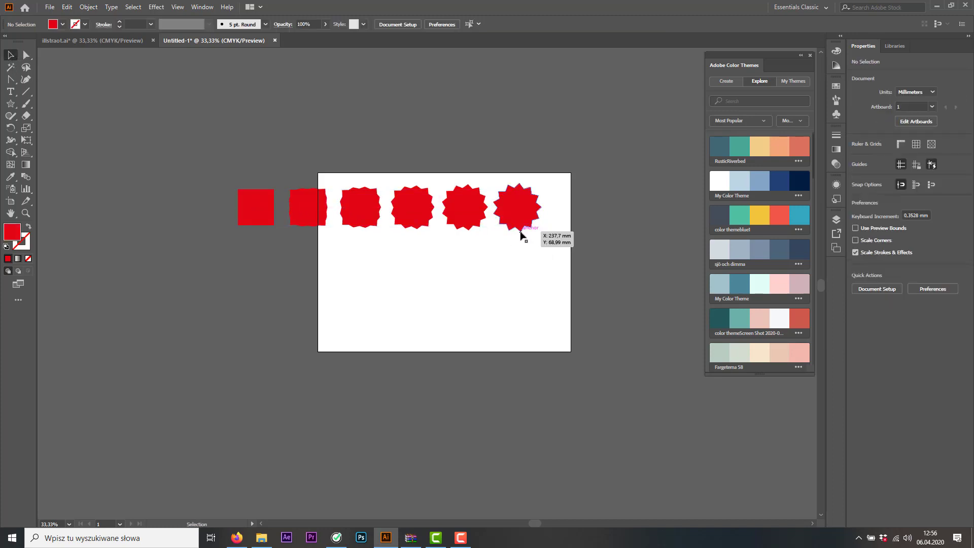
Scale the whole blend down to about 199 mm wide and place it within the upper part of the artboard
click(515, 227)
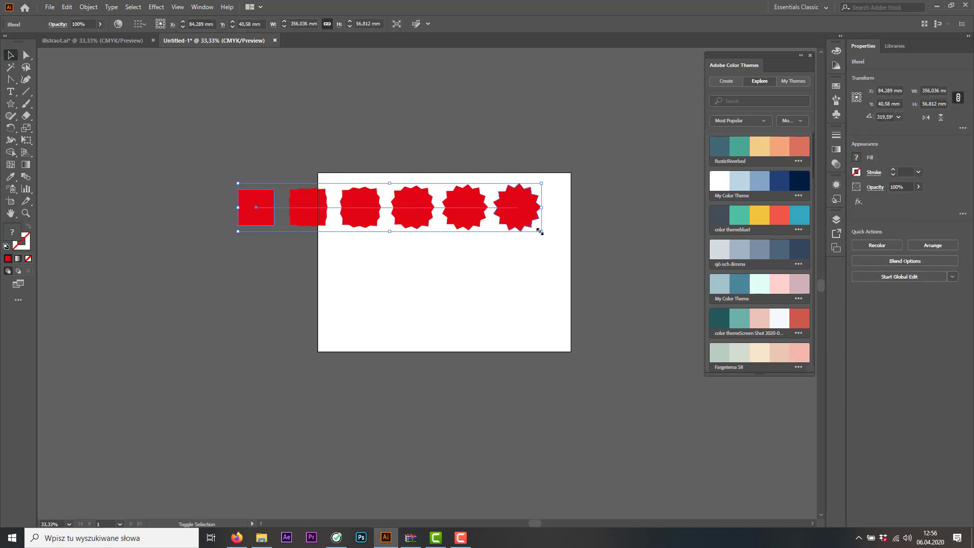
drag(539, 229, 512, 202)
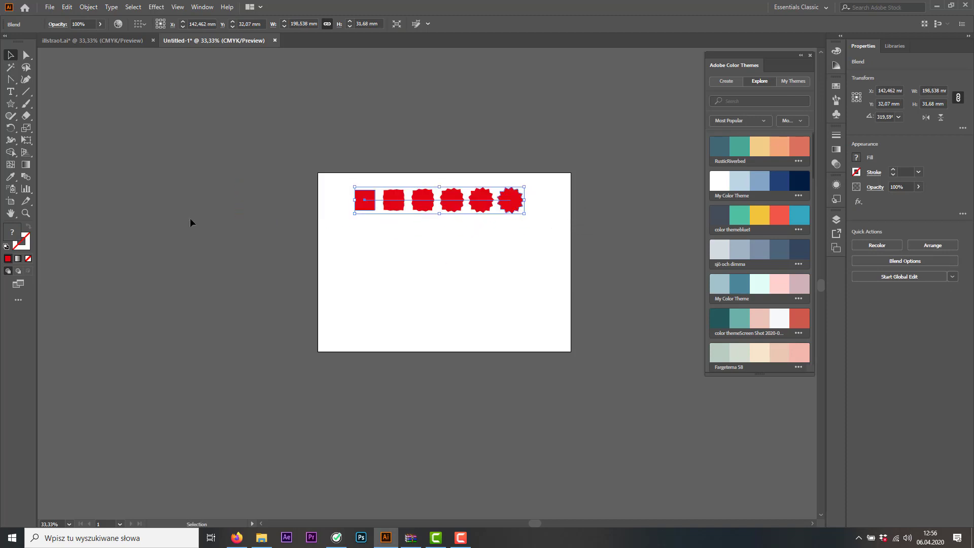
click(381, 221)
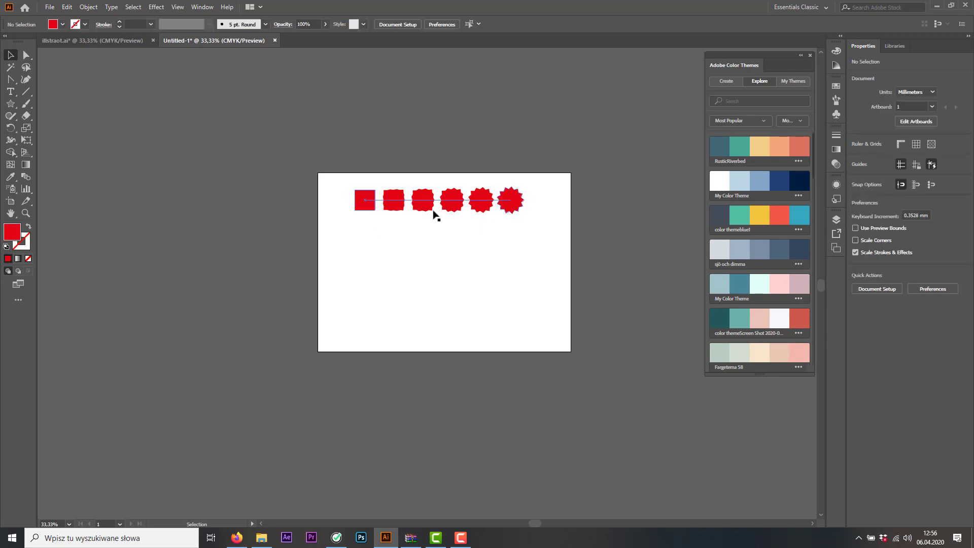
Review the number of specified steps in the blend options and close them without changes
double_click(25, 177)
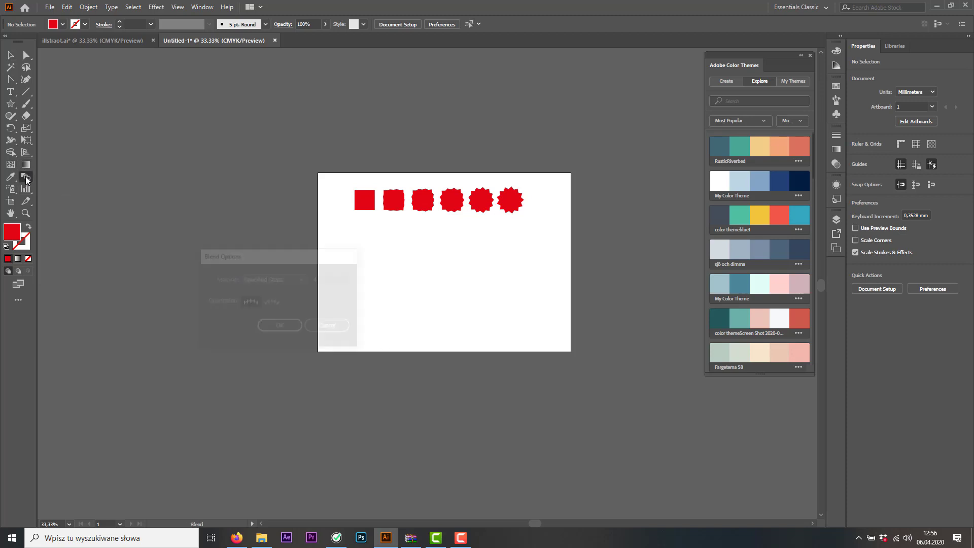
click(317, 280)
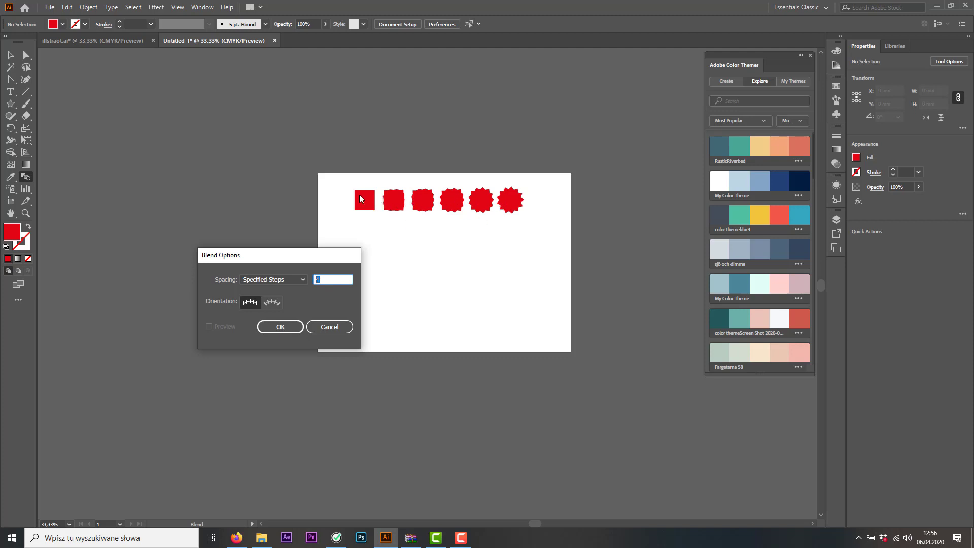
click(284, 327)
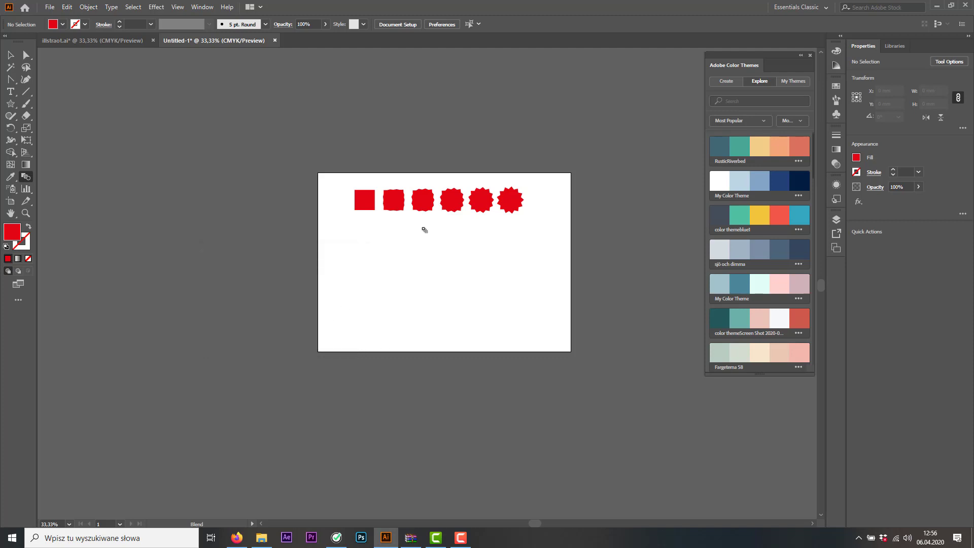
Move the blend above the artboard and draw a new red square about 37.5 mm wide in the artboard's upper-left corner
click(10, 55)
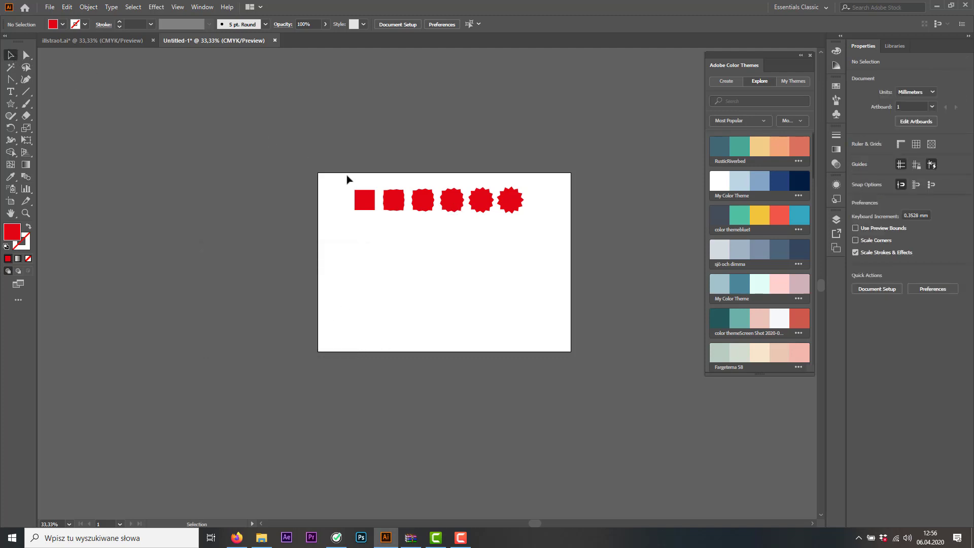
drag(451, 204, 452, 114)
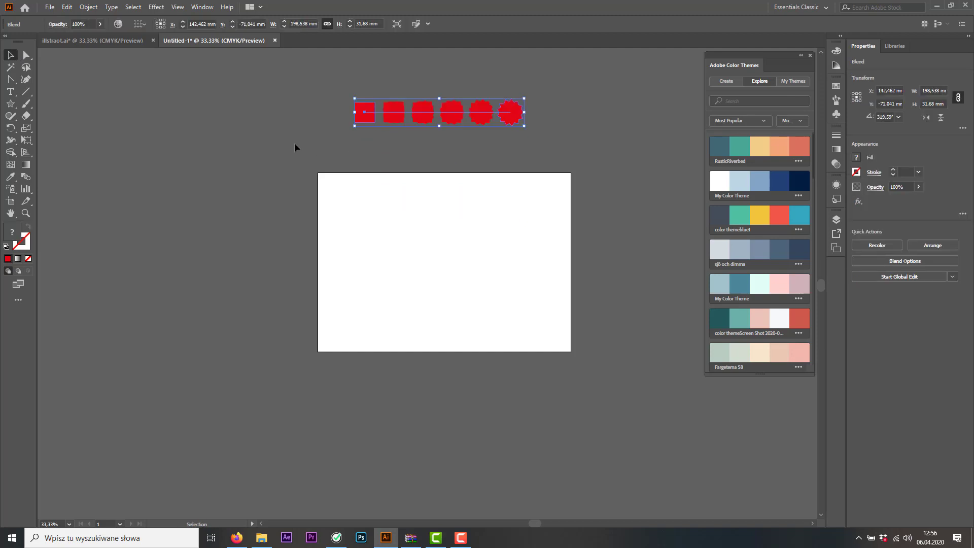
click(10, 104)
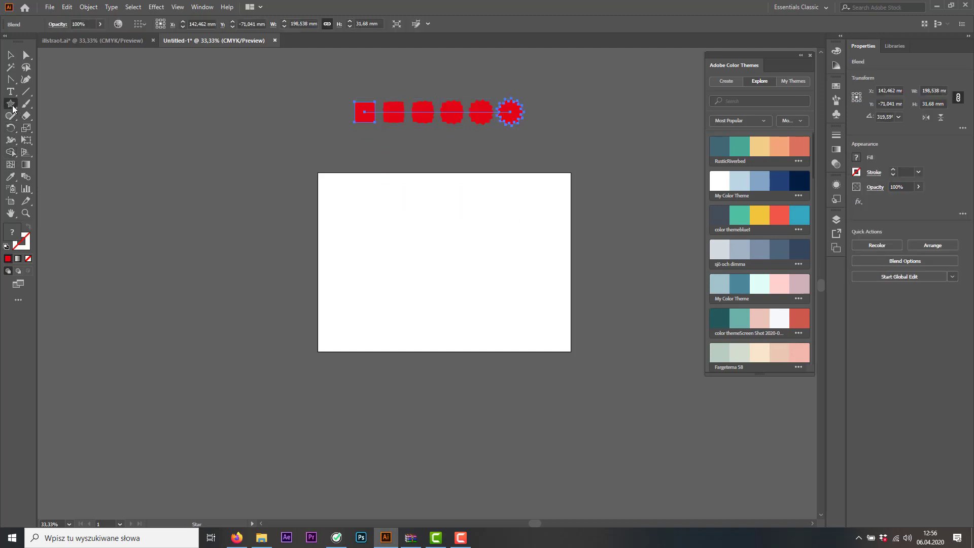
click(50, 104)
drag(327, 181, 360, 213)
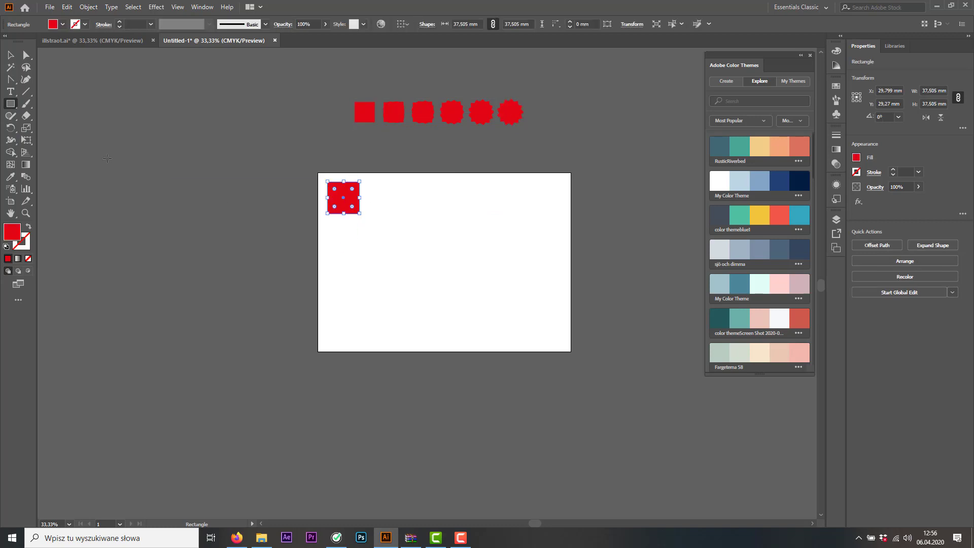
click(10, 55)
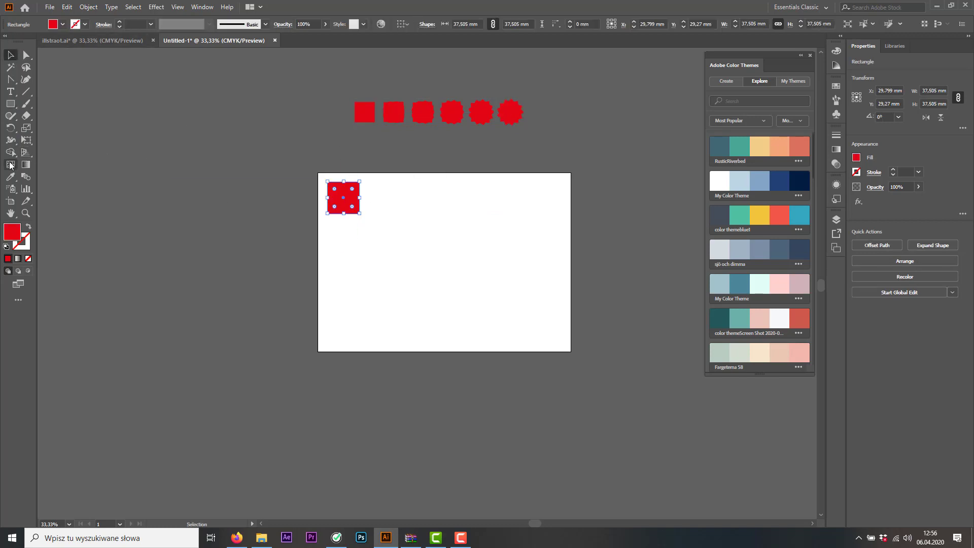
Draw a red nine-pointed star about 54.6 mm wide in the artboard's upper-right corner and move the square level with it
right_click(10, 104)
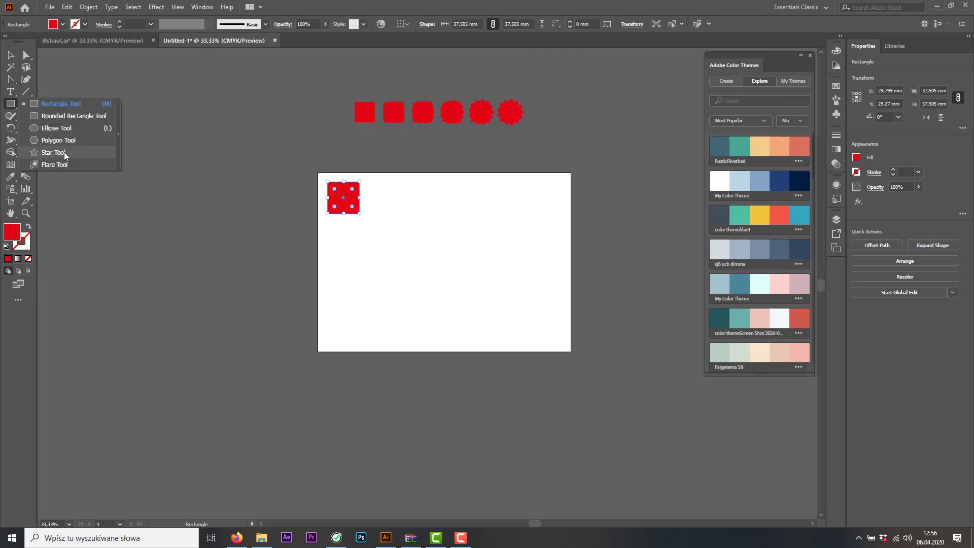
click(64, 152)
drag(510, 192, 526, 211)
key(Down)
key(Down)
key(Down)
key(Down)
key(Down)
key(Down)
key(Down)
key(Down)
click(10, 55)
drag(347, 201, 358, 208)
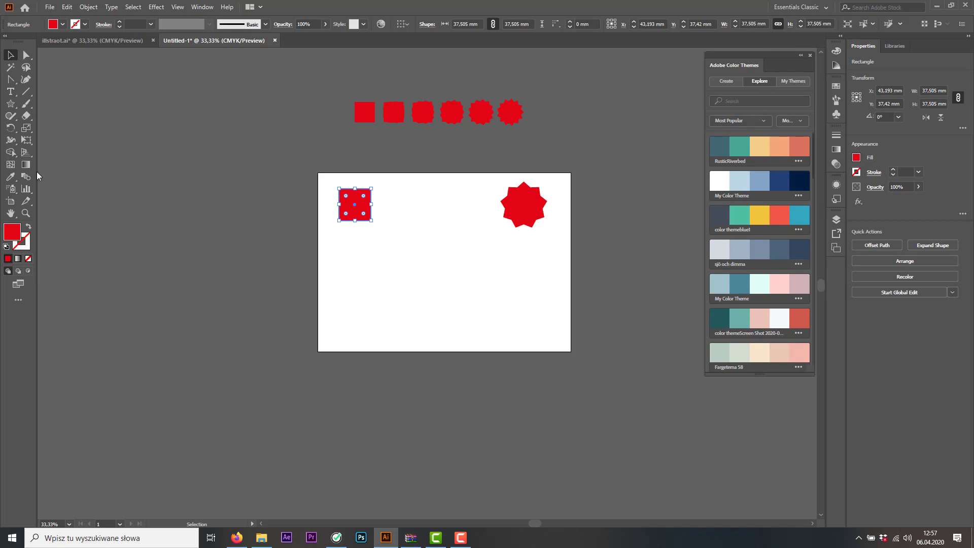
Recolor the square with the dark teal and the star with the coral of the RusticRiverbed theme
click(10, 177)
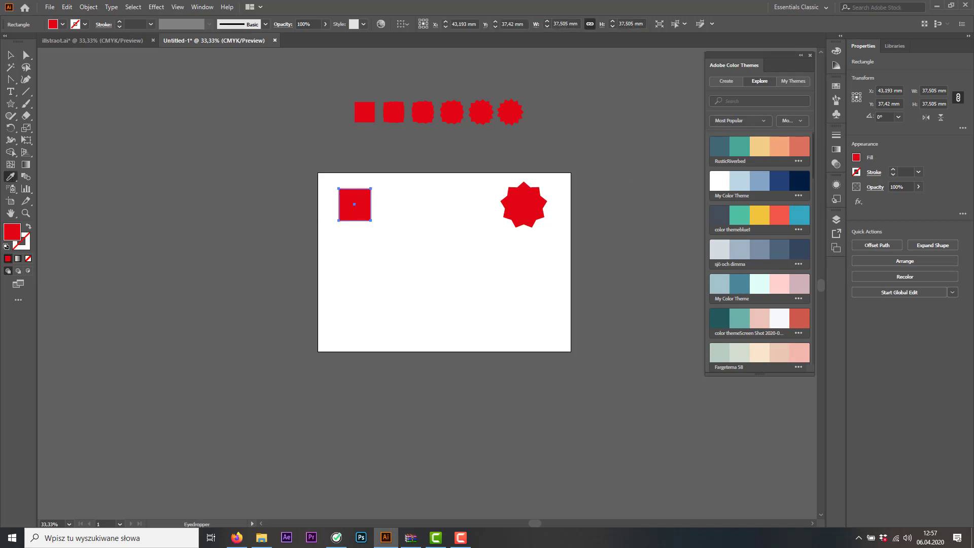
click(727, 141)
key(v)
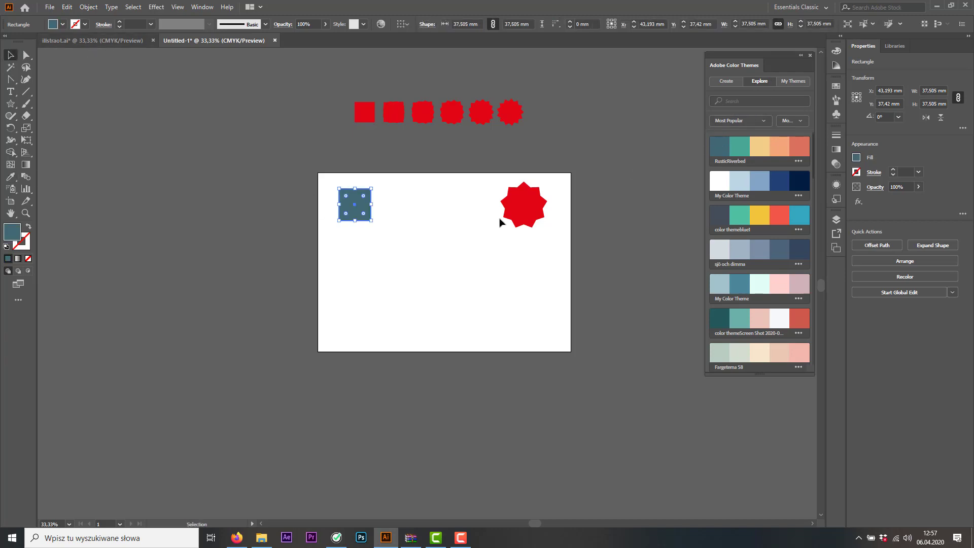
click(504, 221)
click(10, 177)
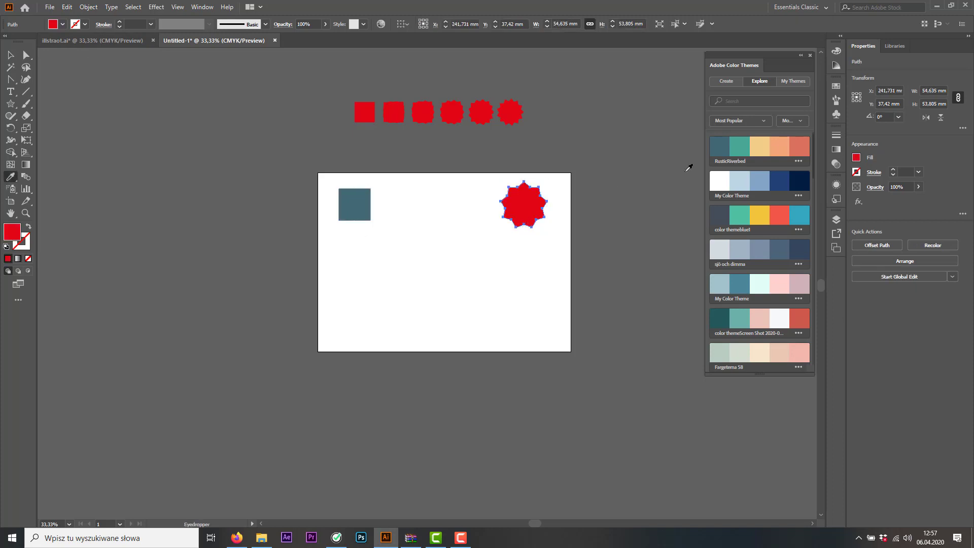
click(807, 143)
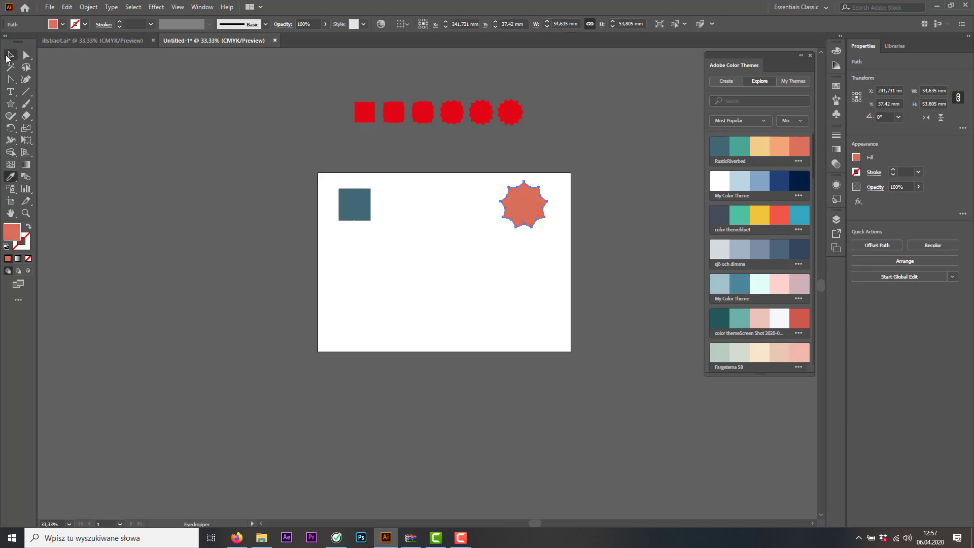
key(v)
click(150, 151)
Try blending the teal square into the coral star with the current blend options, and undo the blend
click(30, 176)
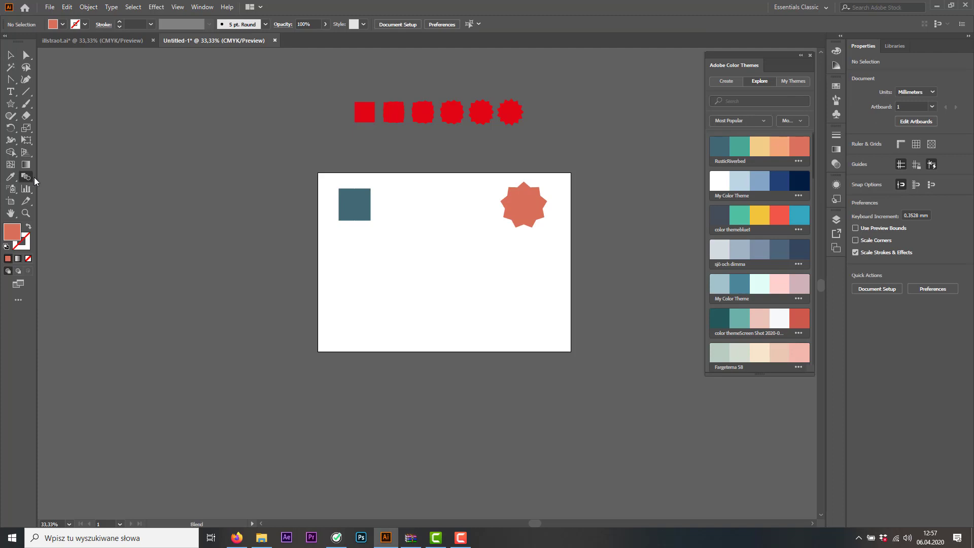
click(522, 203)
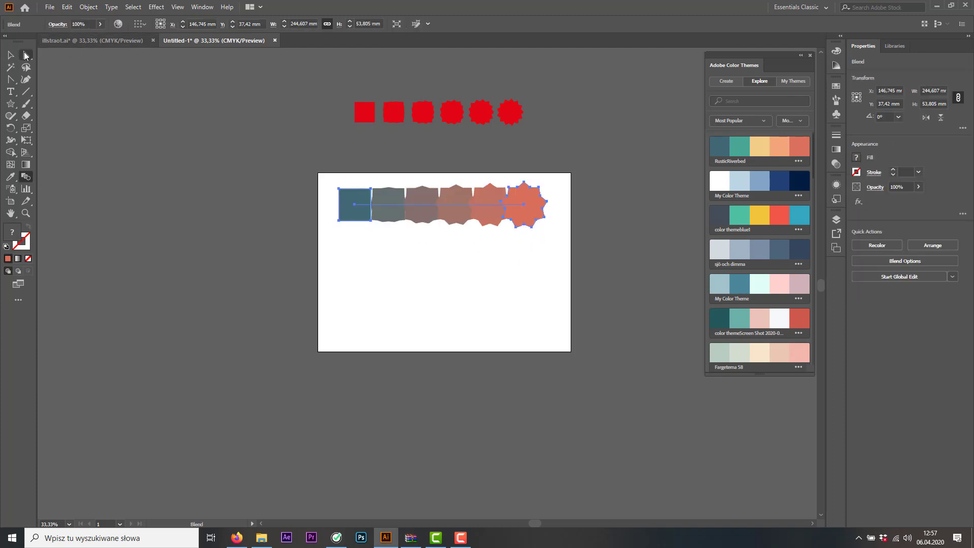
key(v)
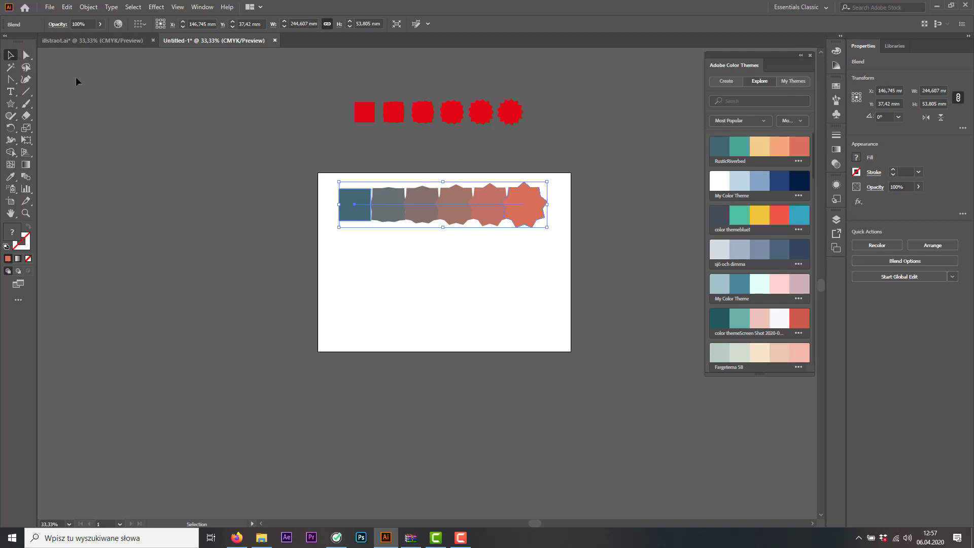
key(a)
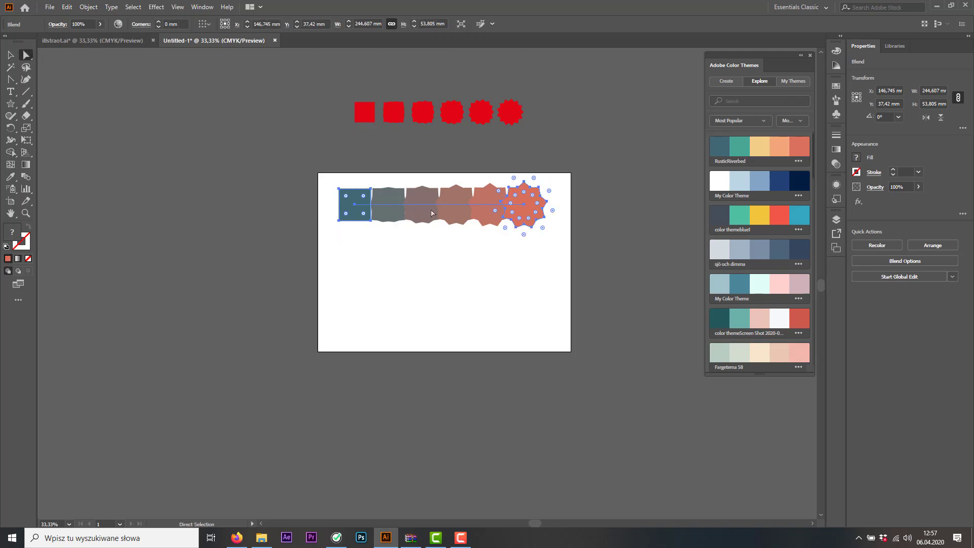
scroll(431, 214, up, 1)
key(super)
key(super)
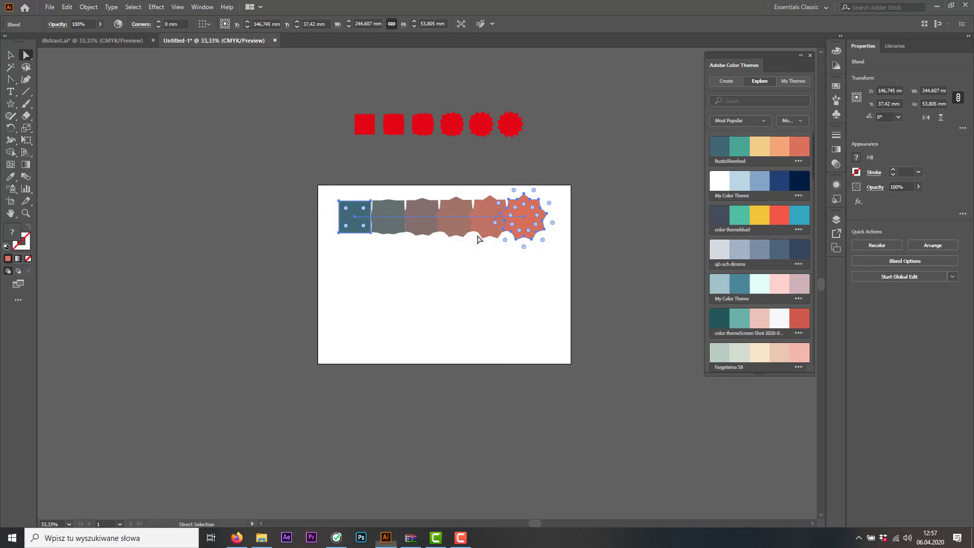
click(11, 55)
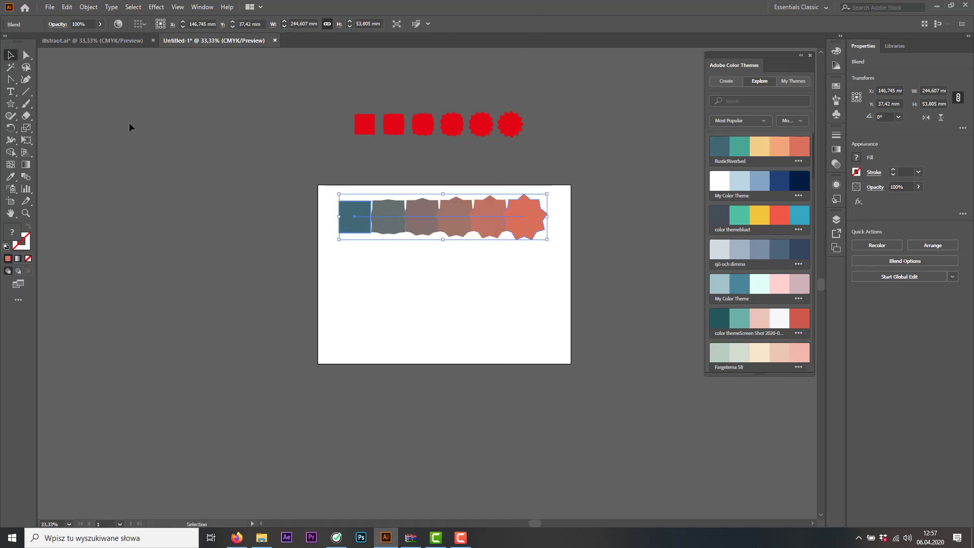
key(ctrl+z)
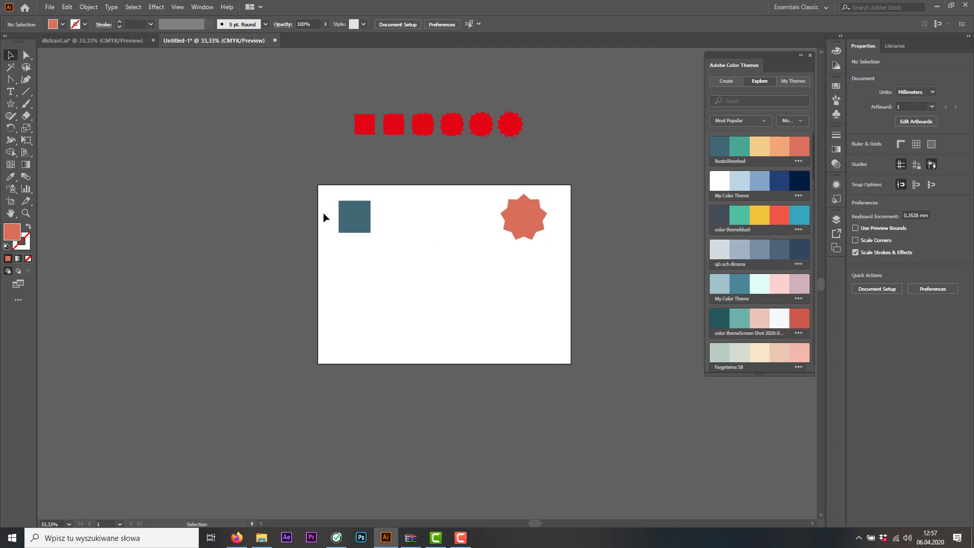
Set the blend spacing to 8 specified steps and blend the teal square into the coral star
click(356, 215)
double_click(23, 176)
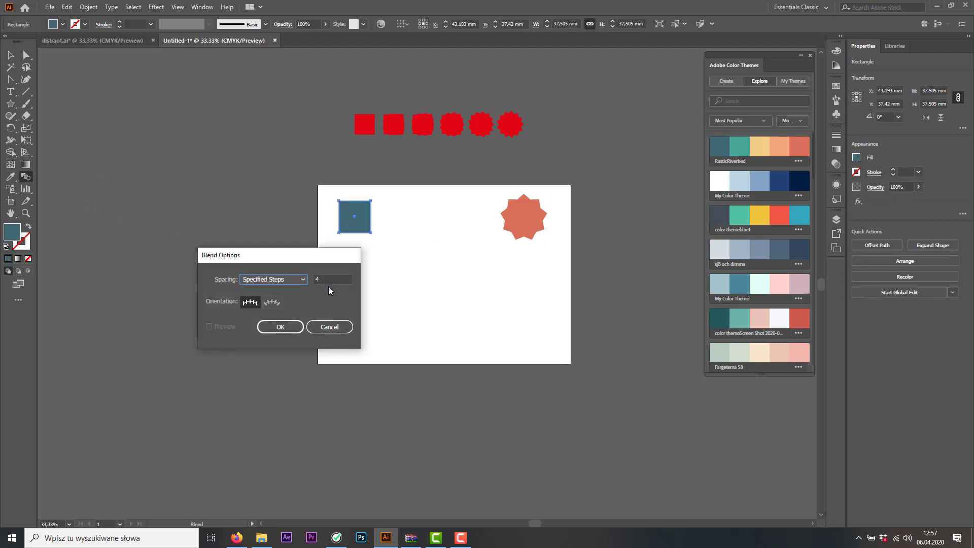
double_click(314, 279)
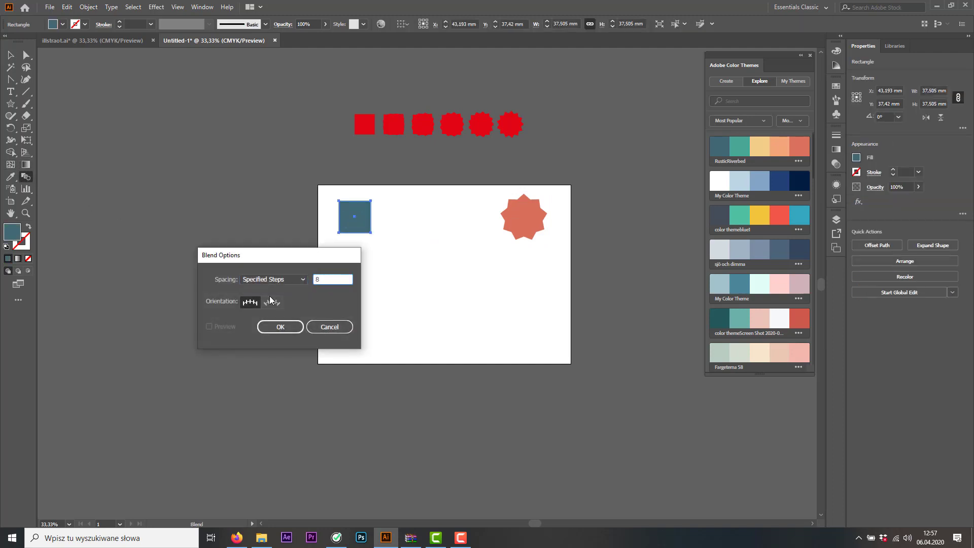
click(269, 327)
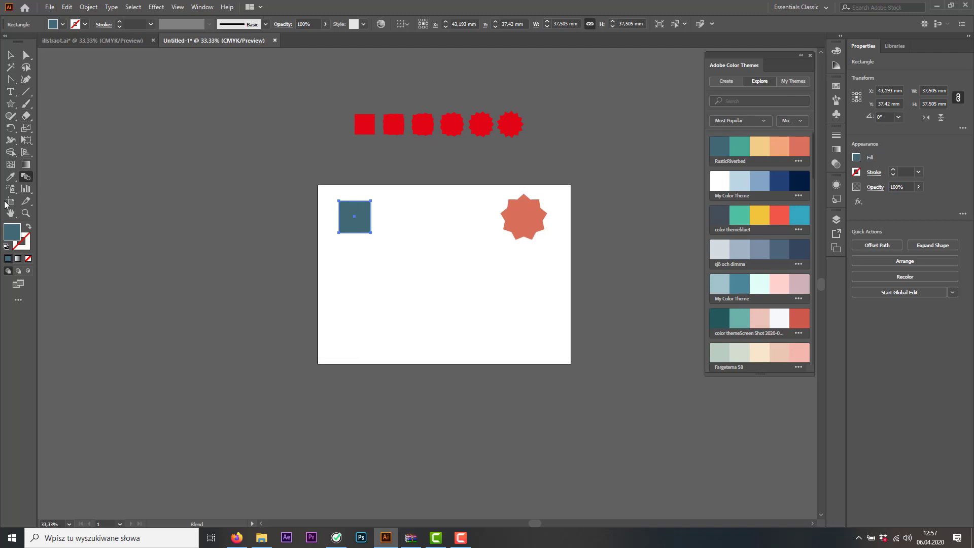
click(359, 224)
click(528, 225)
click(12, 57)
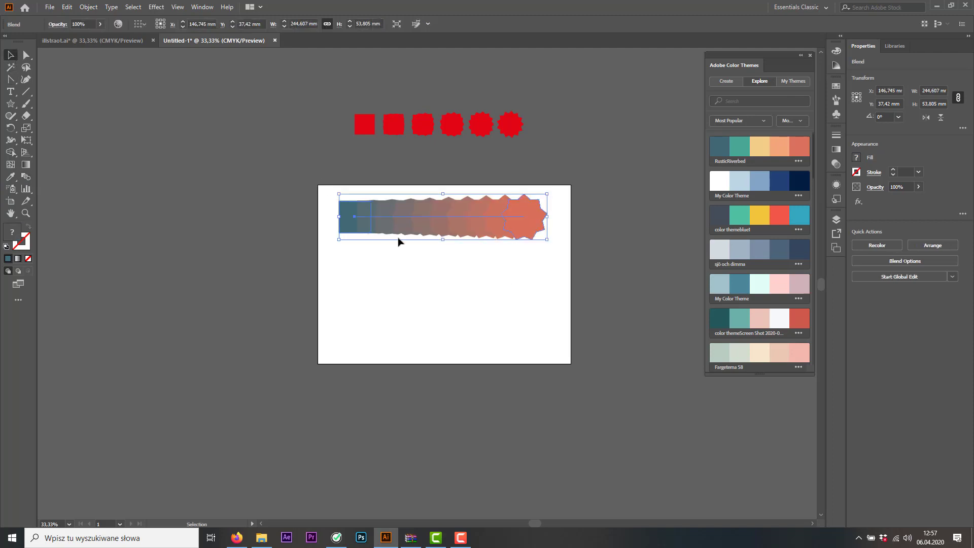
Stretch the blend's square to the artboard's full 210 mm height and its left edge, making it about 62 mm wide
click(26, 55)
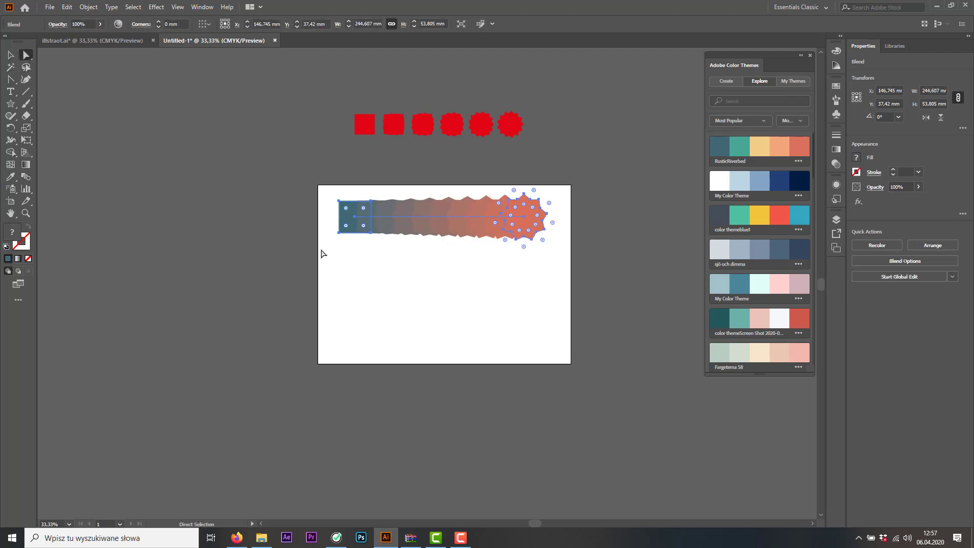
drag(322, 252, 374, 365)
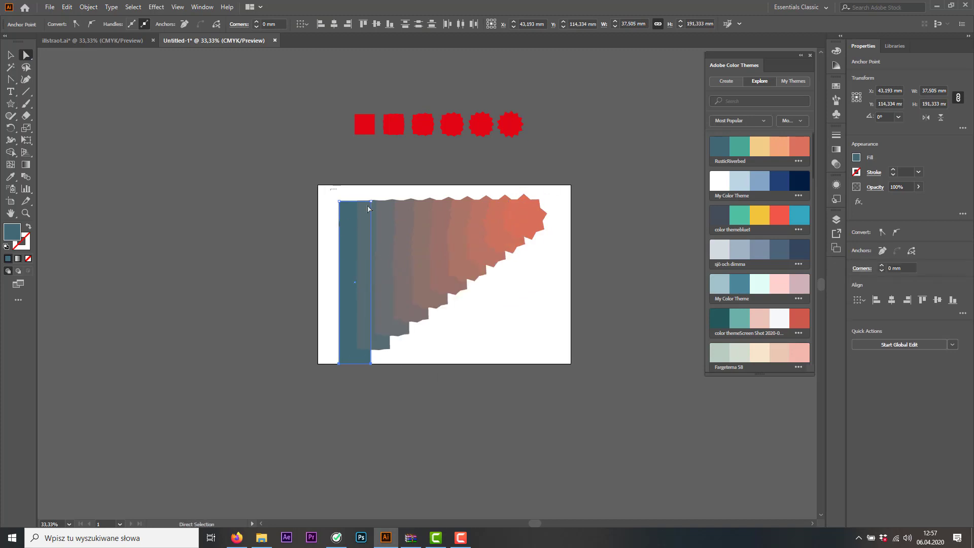
mouse_move(332, 191)
mouse_down()
mouse_move(382, 214)
mouse_move(372, 185)
mouse_up()
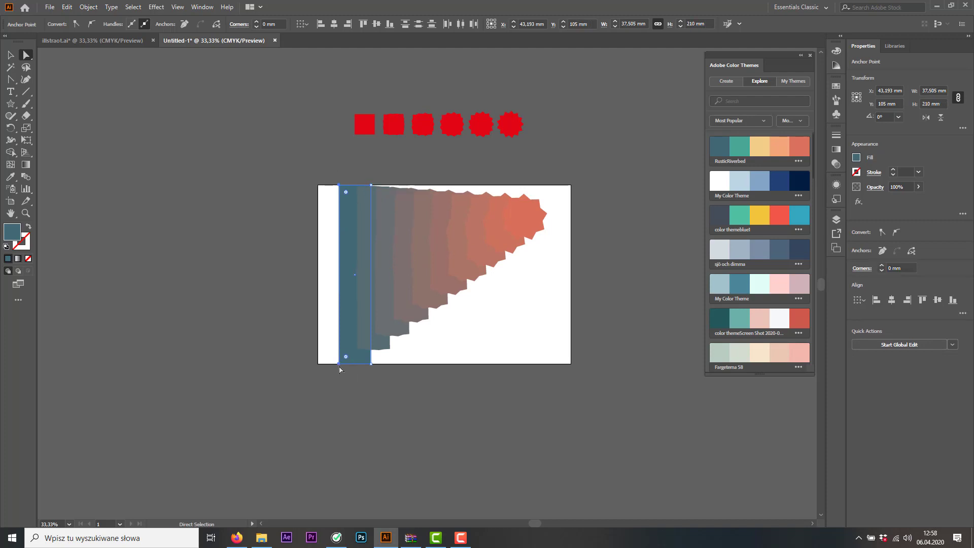
drag(340, 366, 318, 364)
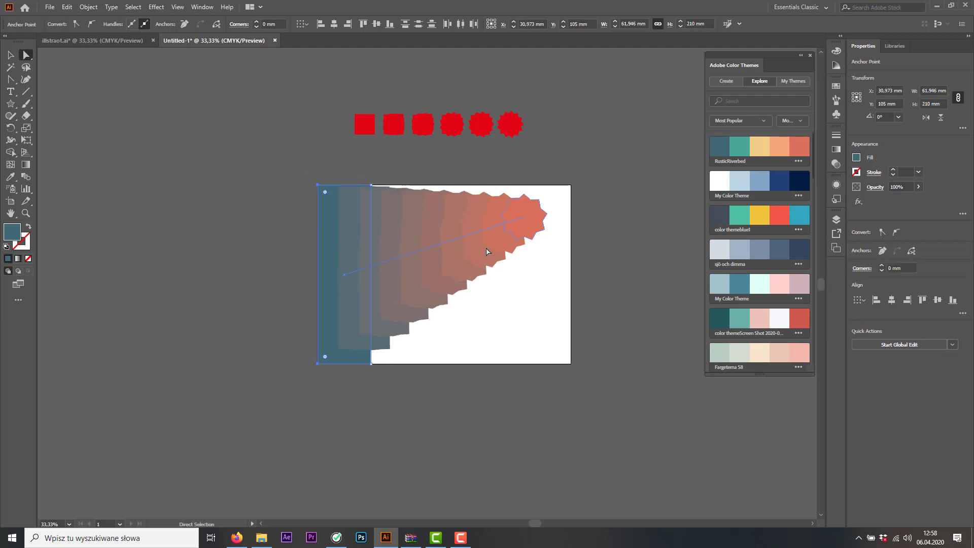
Enlarge only the blend's star to about 260 mm wide and shift it slightly right, past the artboard's right edge
click(528, 227)
key(v)
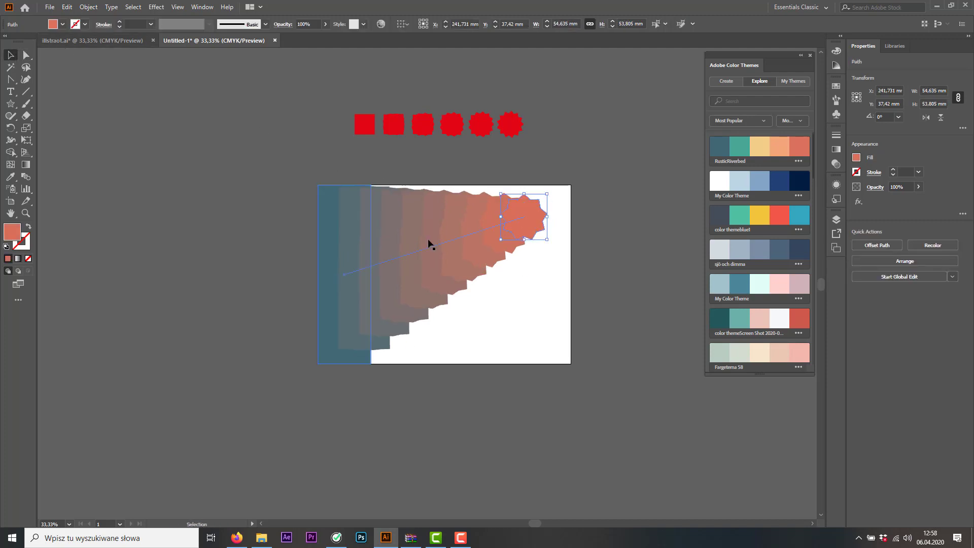
drag(547, 239, 644, 335)
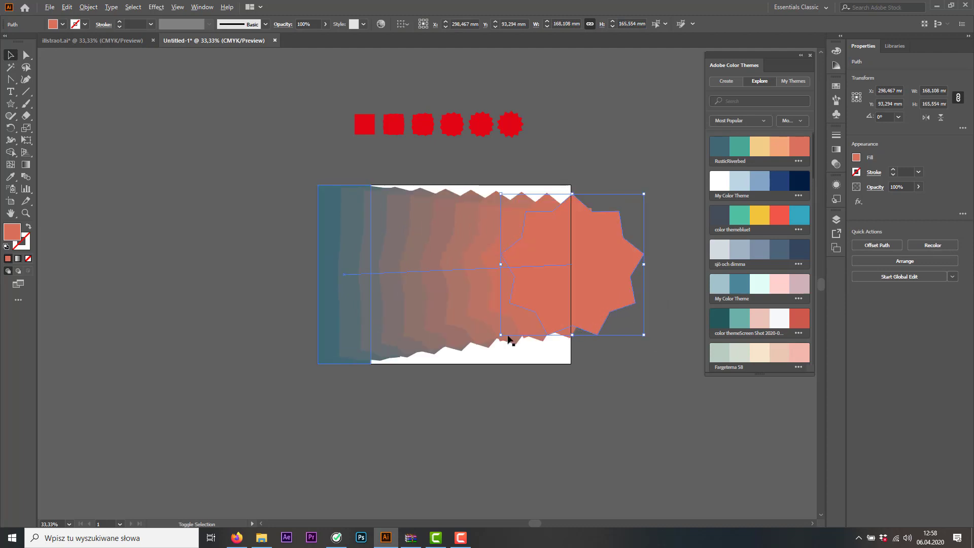
drag(502, 335, 463, 390)
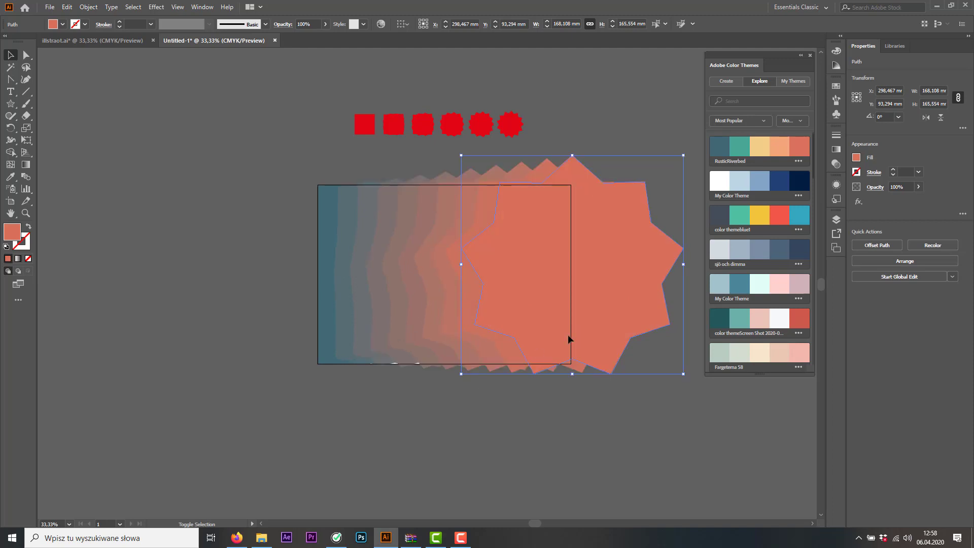
drag(633, 296, 647, 300)
click(443, 445)
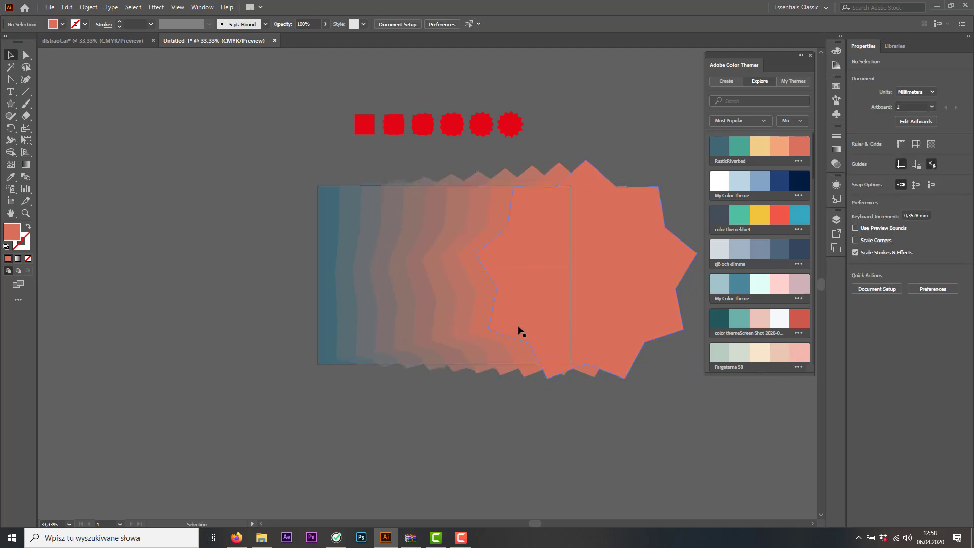
scroll(518, 330, up, 2)
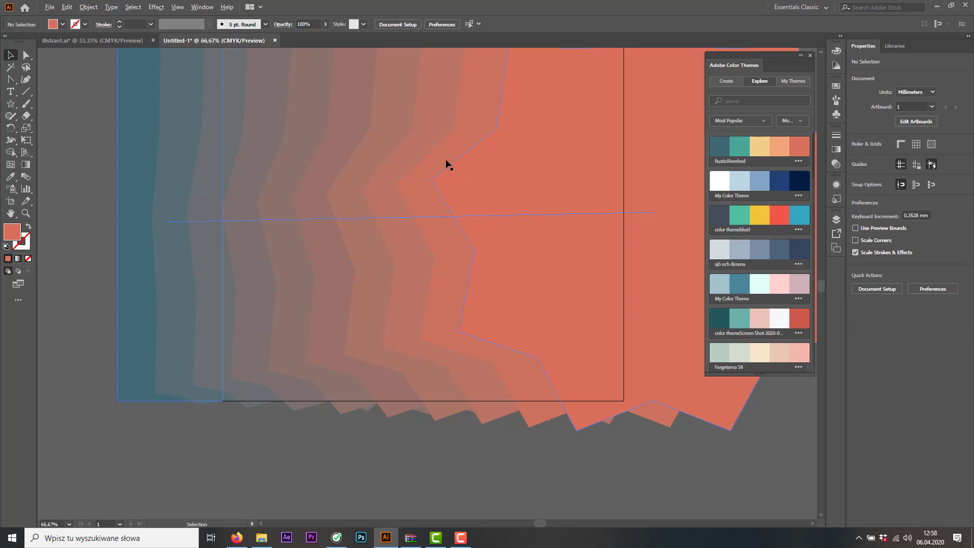
scroll(447, 162, down, 1)
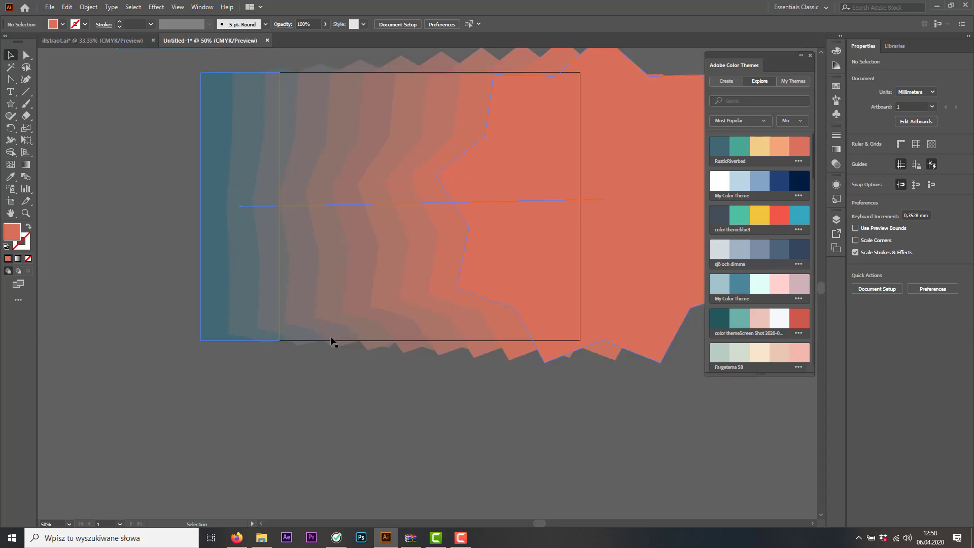
click(321, 308)
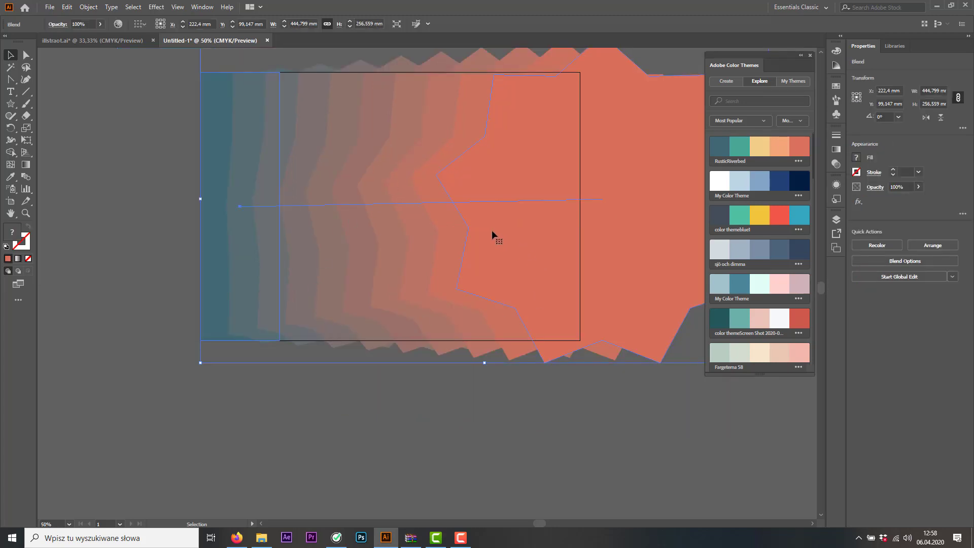
Undo a trial clockwise rotation of the blend's star by about 23°, and enlarge the star around its centre up to the red shapes' row
scroll(492, 230, down, 2)
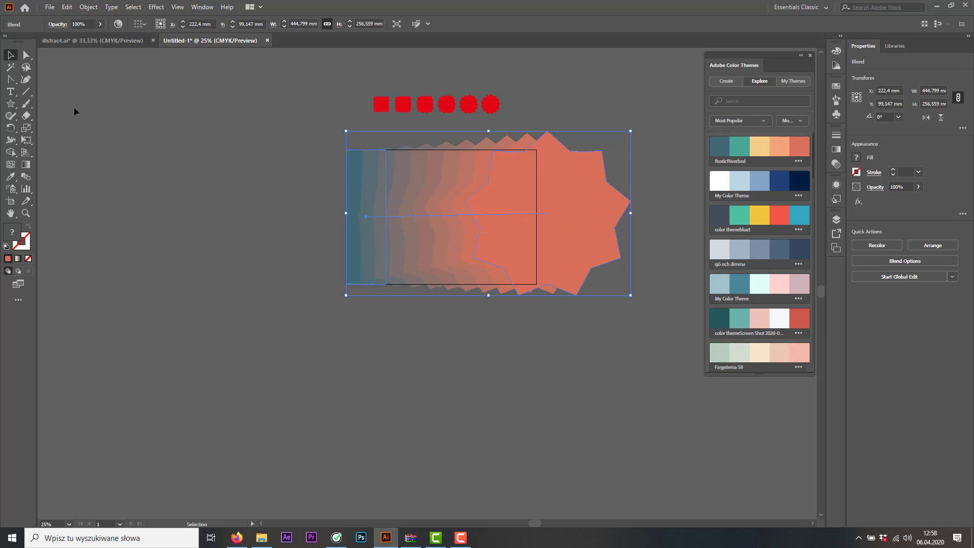
click(26, 55)
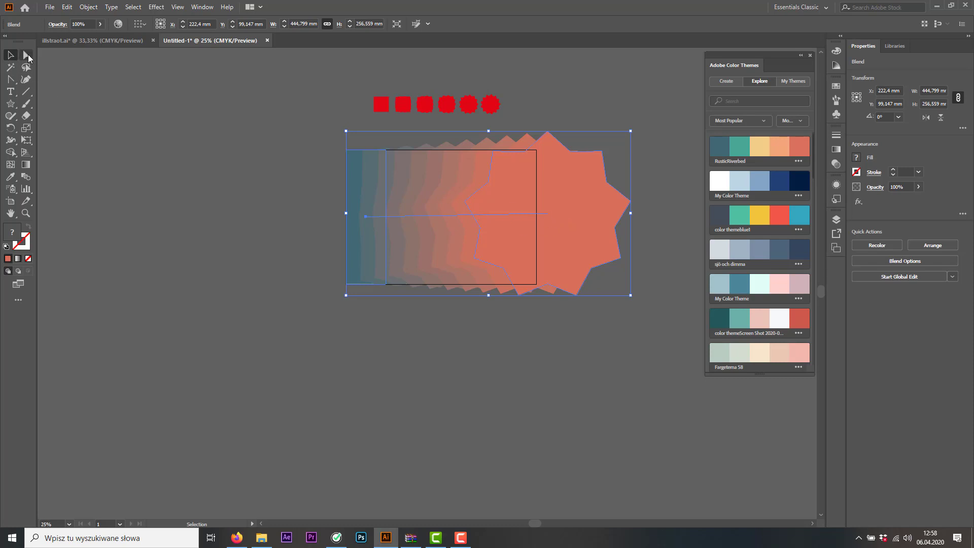
click(597, 173)
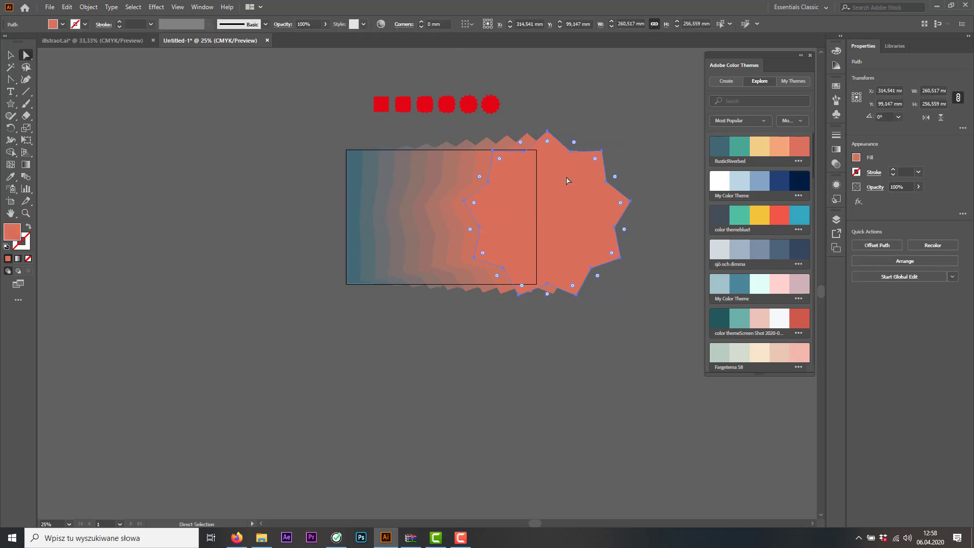
click(11, 55)
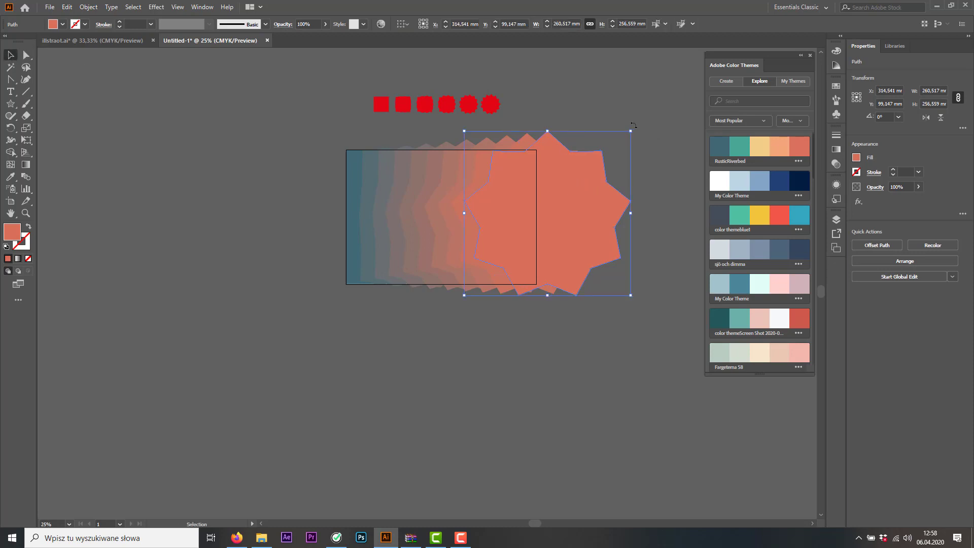
drag(635, 124, 656, 168)
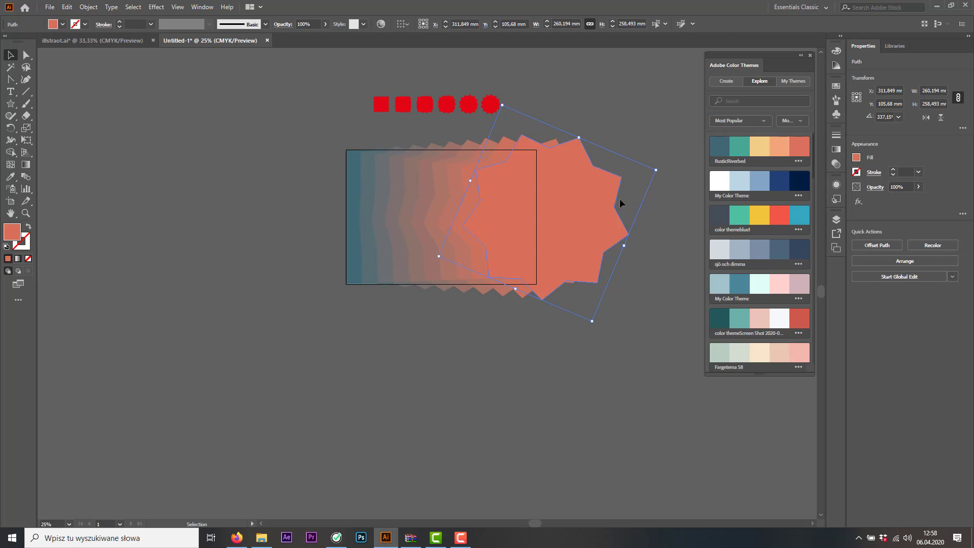
key(ctrl+z)
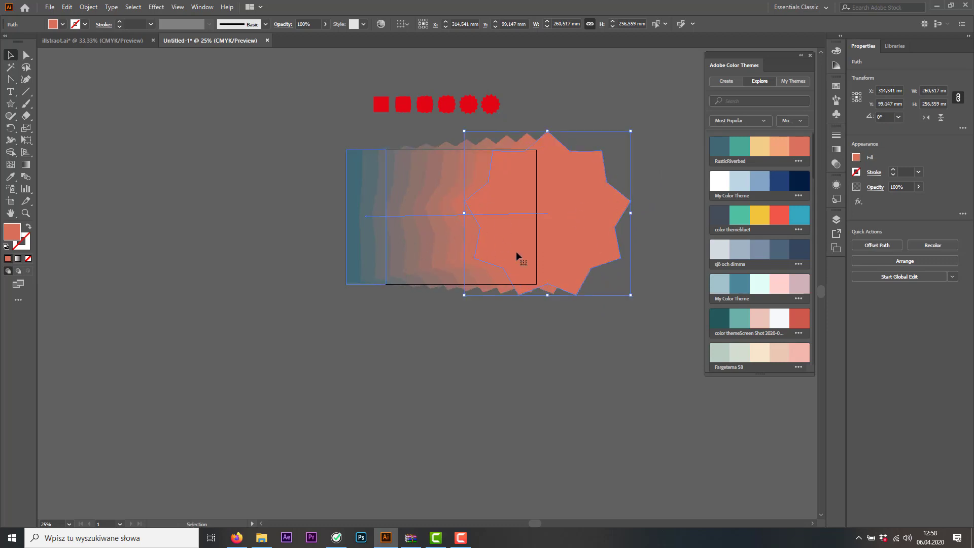
drag(631, 295, 664, 329)
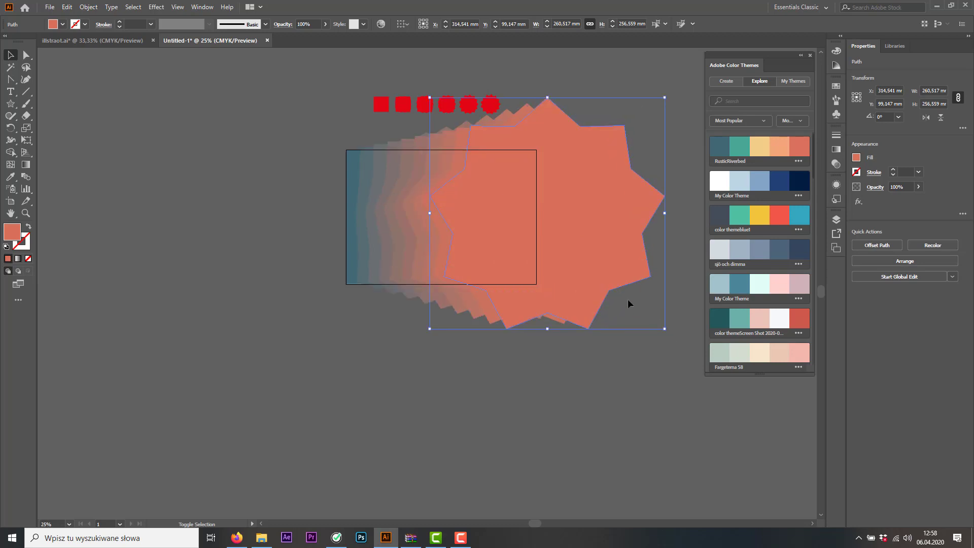
Move only the blend's star about 80 mm right, spreading the colour steps across more of the artboard
drag(591, 251, 631, 249)
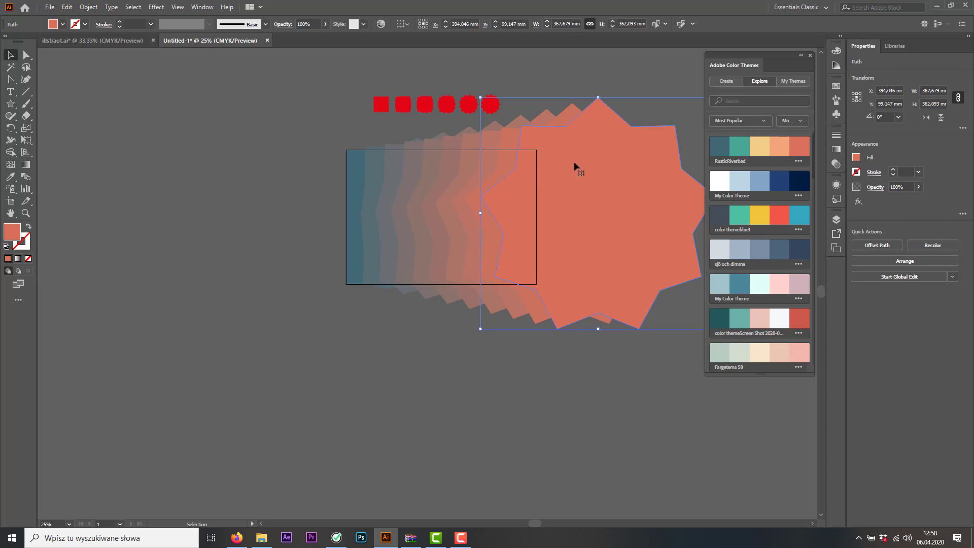
click(274, 231)
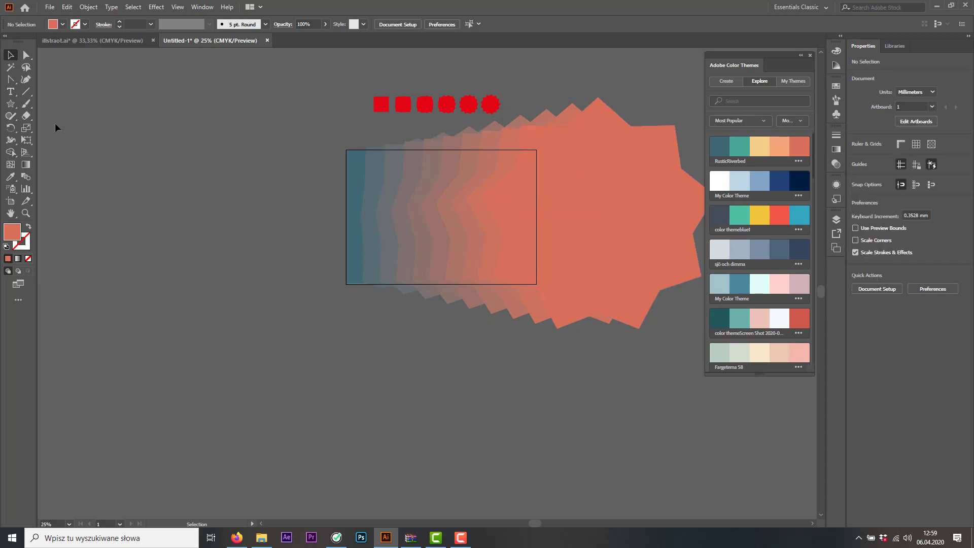
Draw a vertical line about 144 mm long with the Line Segment tool, below and left of the artboard
click(30, 95)
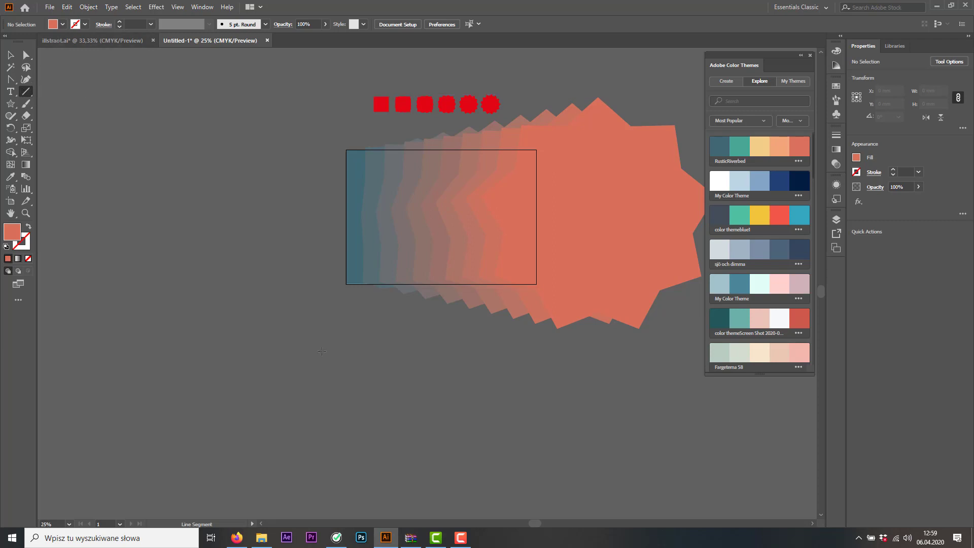
drag(318, 343, 318, 434)
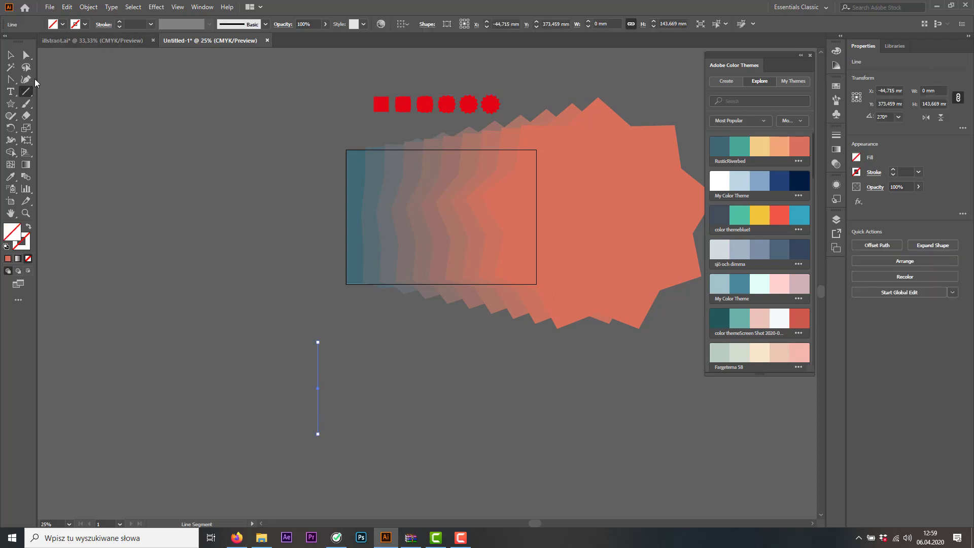
click(10, 55)
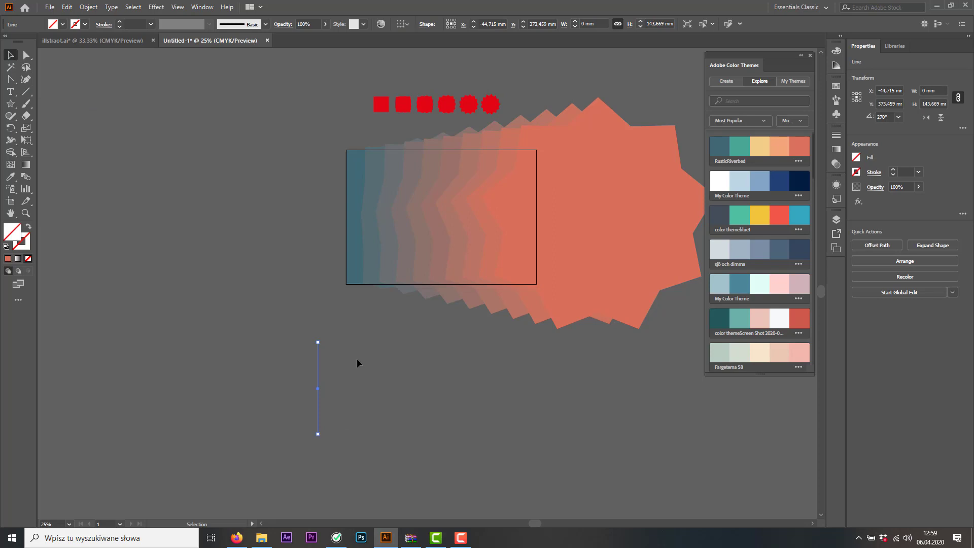
Give the vertical line a white stroke with a weight of 4 pt
click(277, 337)
drag(365, 456, 365, 455)
click(119, 23)
click(119, 22)
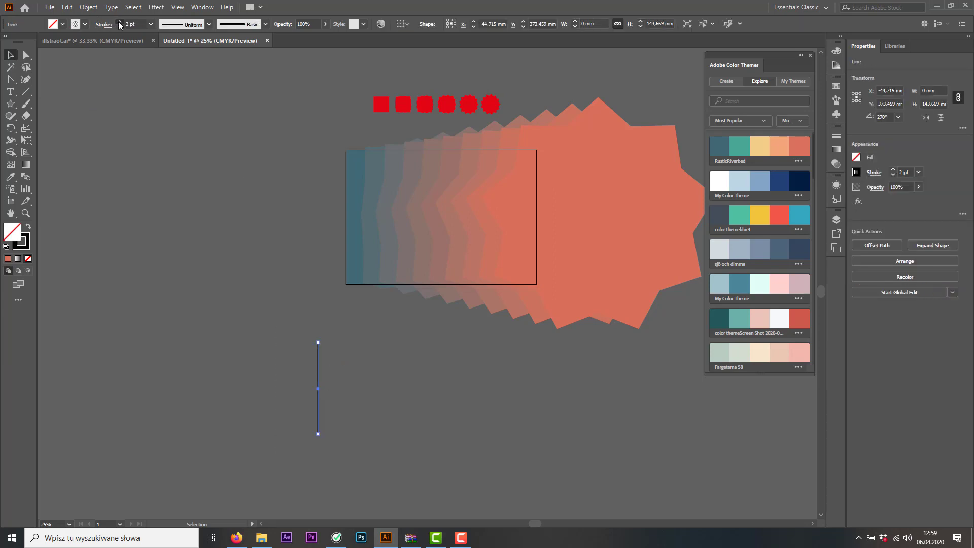
click(119, 23)
click(119, 22)
click(119, 22)
click(120, 22)
click(120, 22)
click(85, 23)
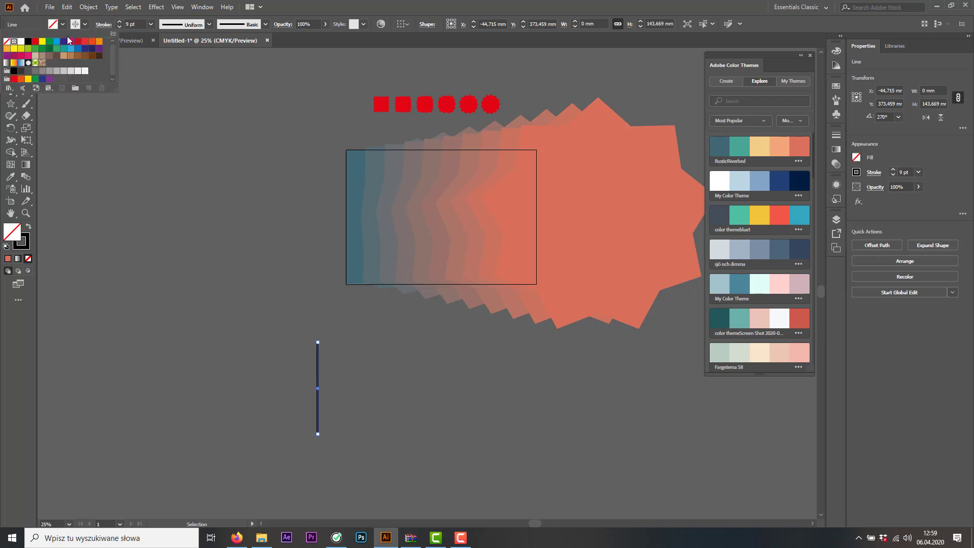
click(20, 42)
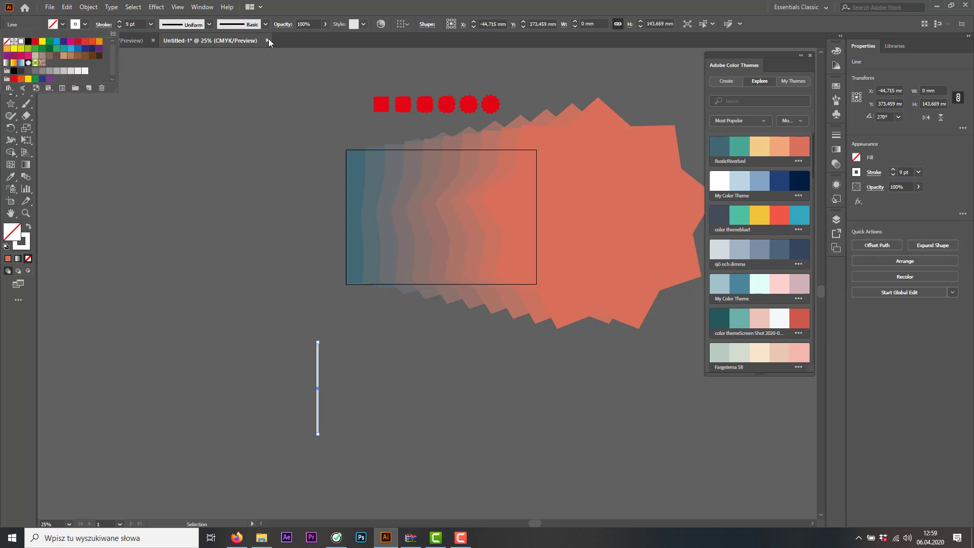
click(308, 1)
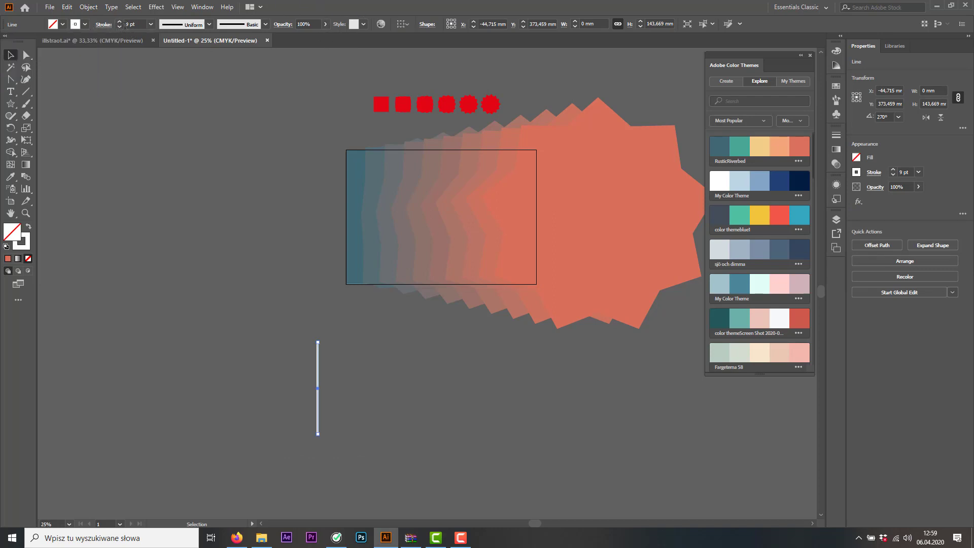
click(120, 26)
click(119, 27)
click(120, 26)
click(120, 27)
click(120, 27)
click(328, 344)
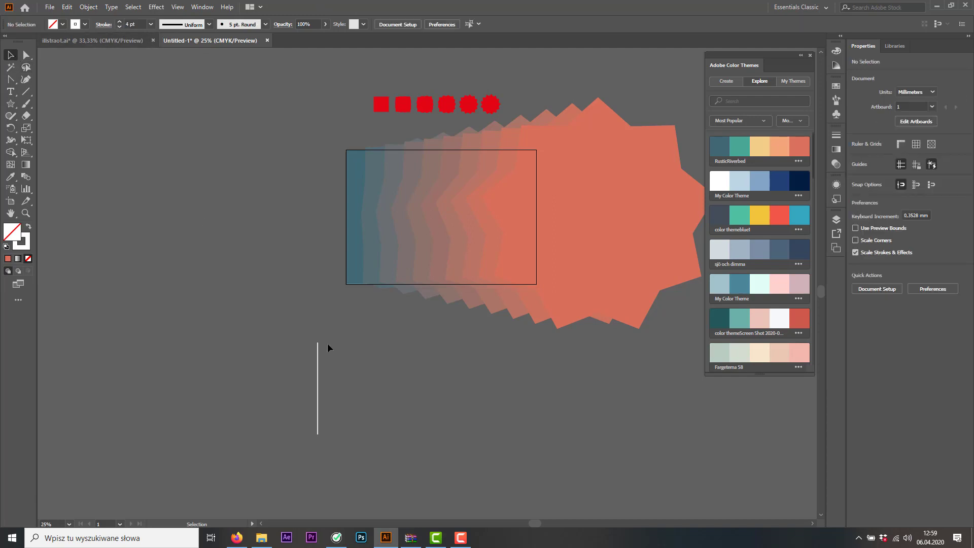
Duplicate the white vertical line about 248 mm to its right at the same height
click(318, 361)
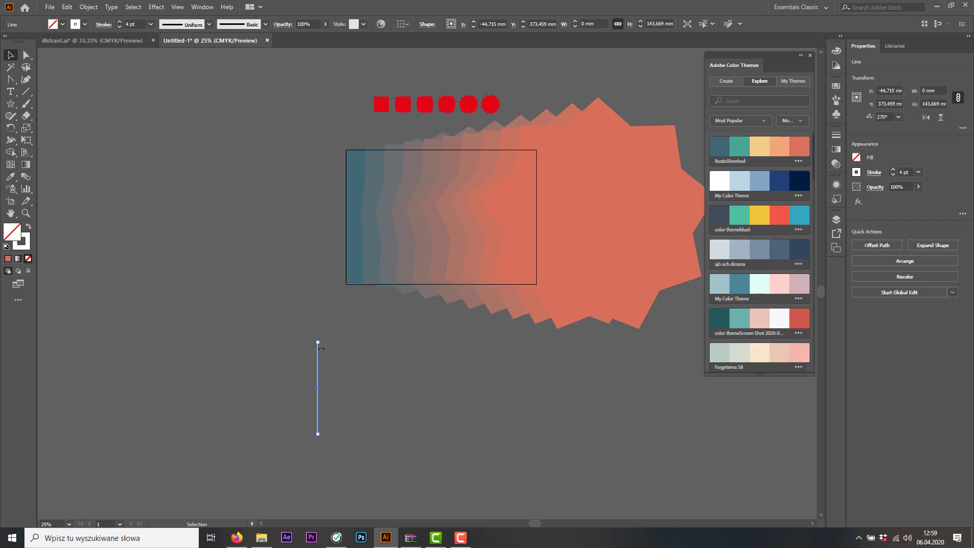
drag(317, 362, 475, 372)
click(257, 337)
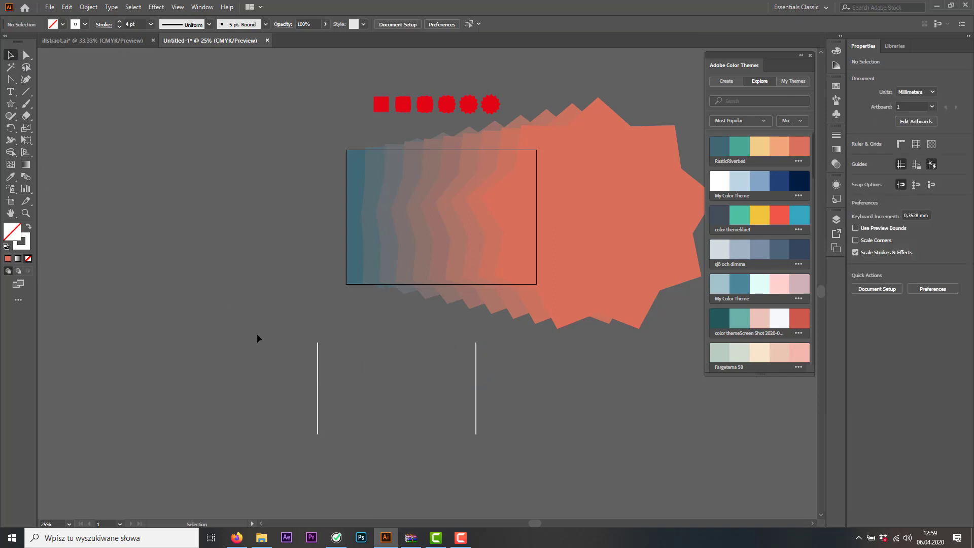
Try blending the two white lines with 15 specified steps, and undo the blend
double_click(27, 178)
click(337, 280)
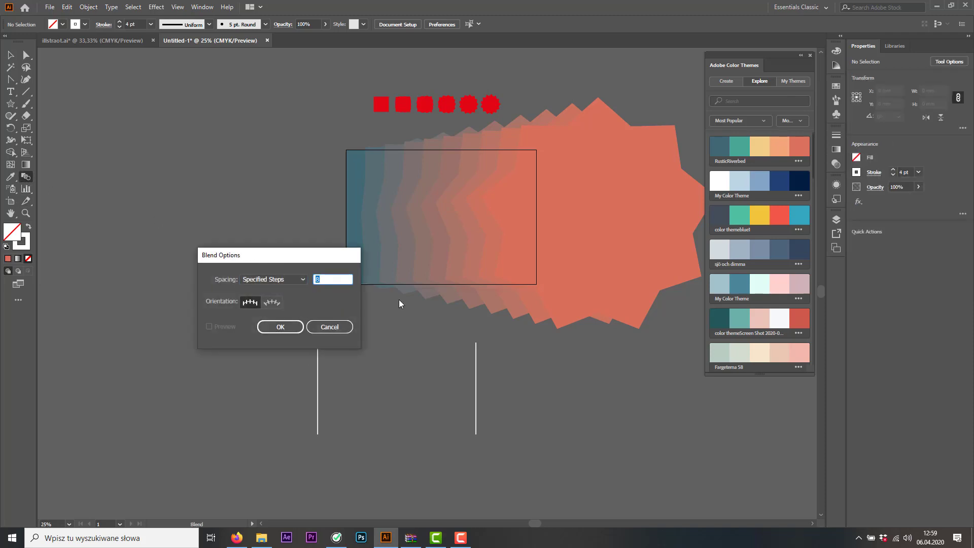
text(15)
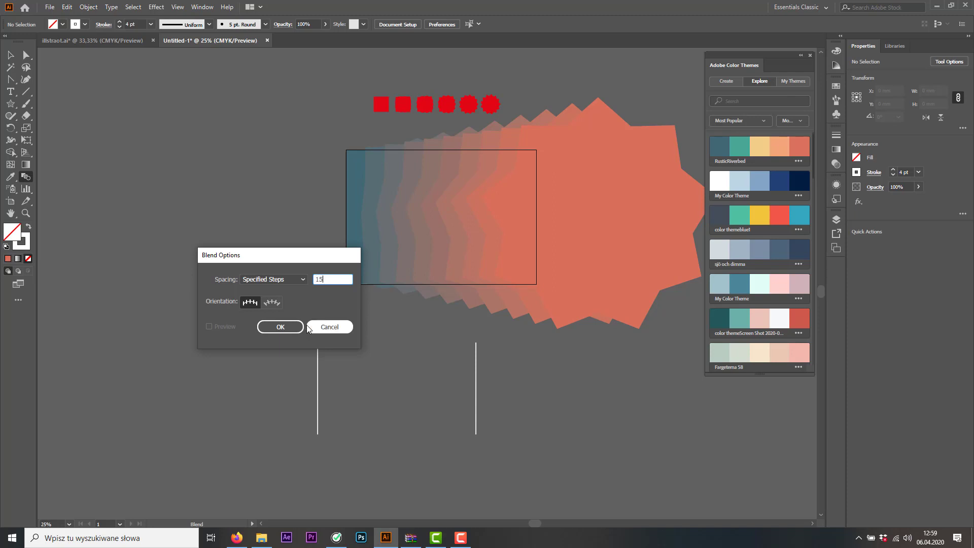
click(279, 327)
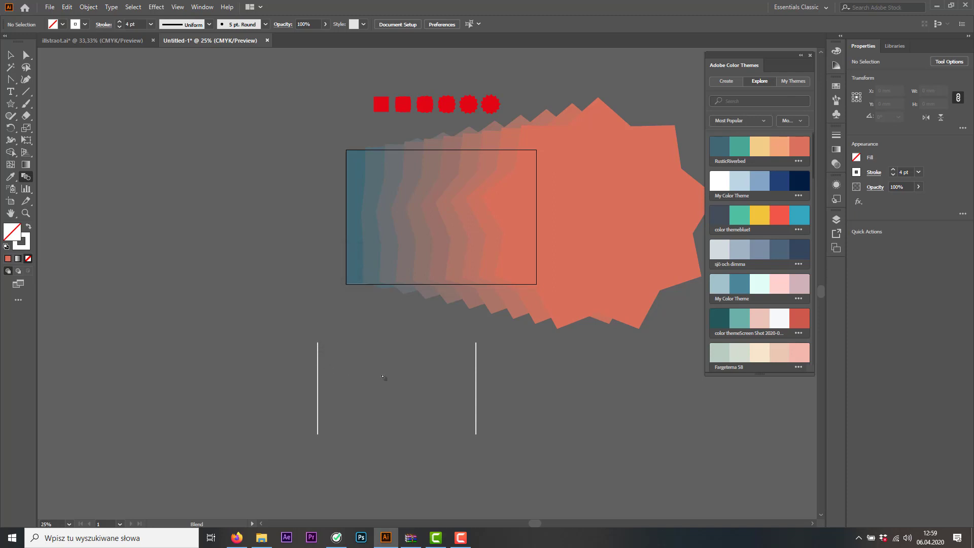
click(477, 379)
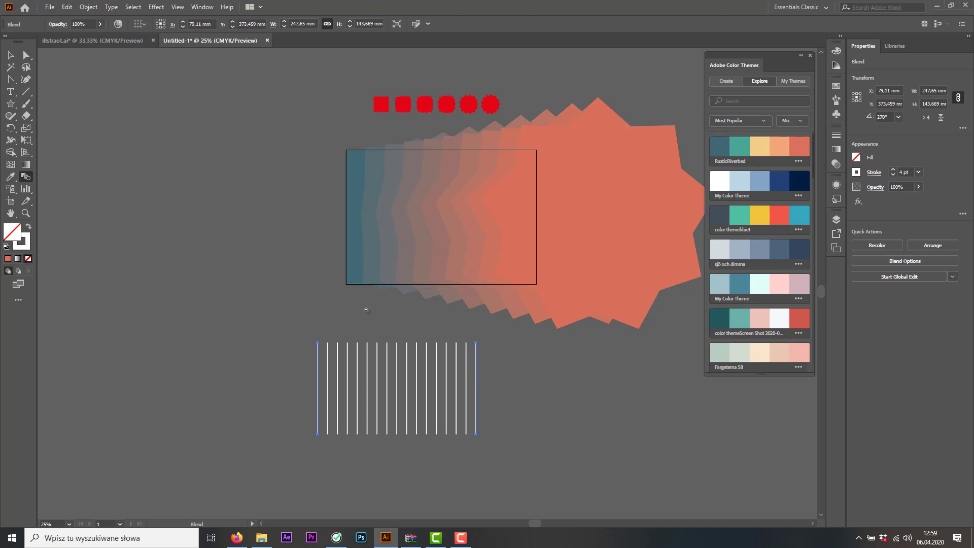
key(ctrl+z)
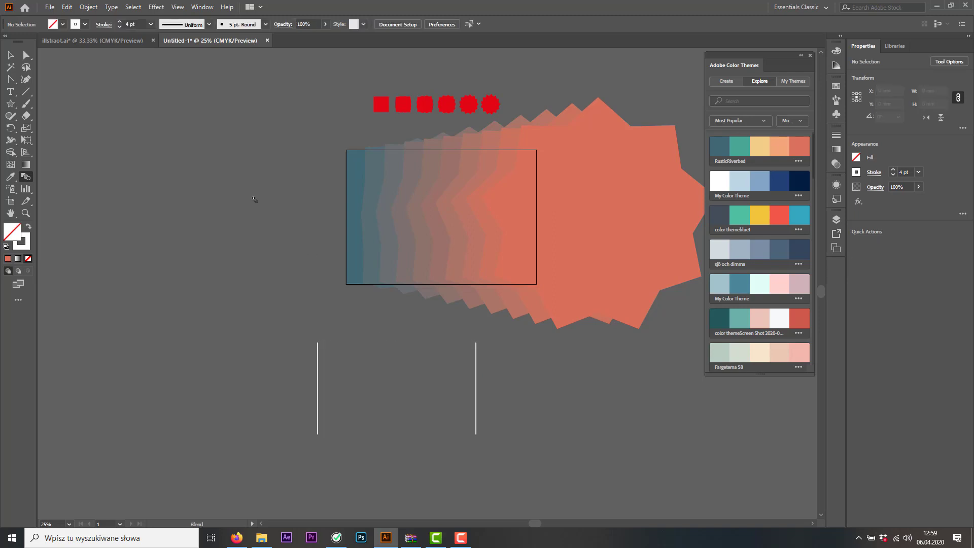
click(11, 55)
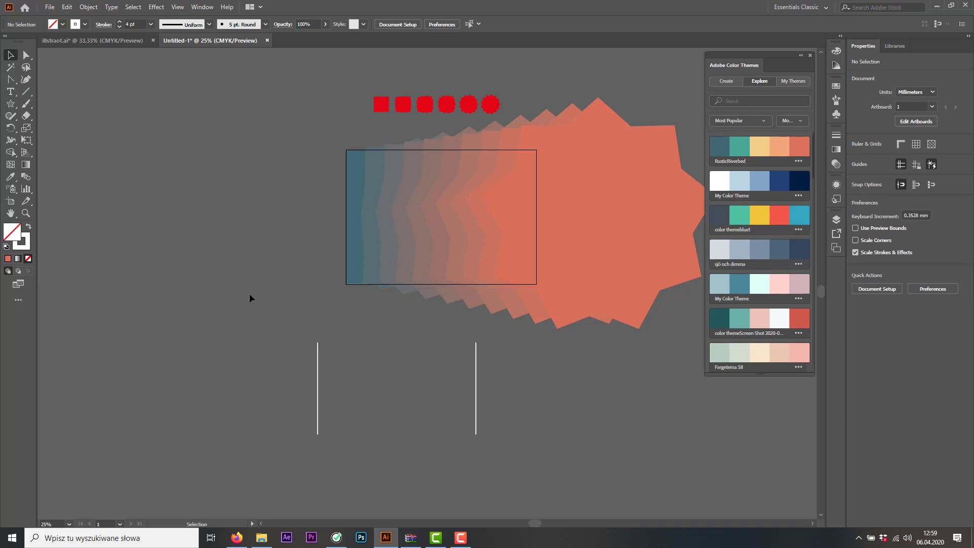
Raise the blend spacing to more than 15 specified steps for a denser row of lines
double_click(24, 176)
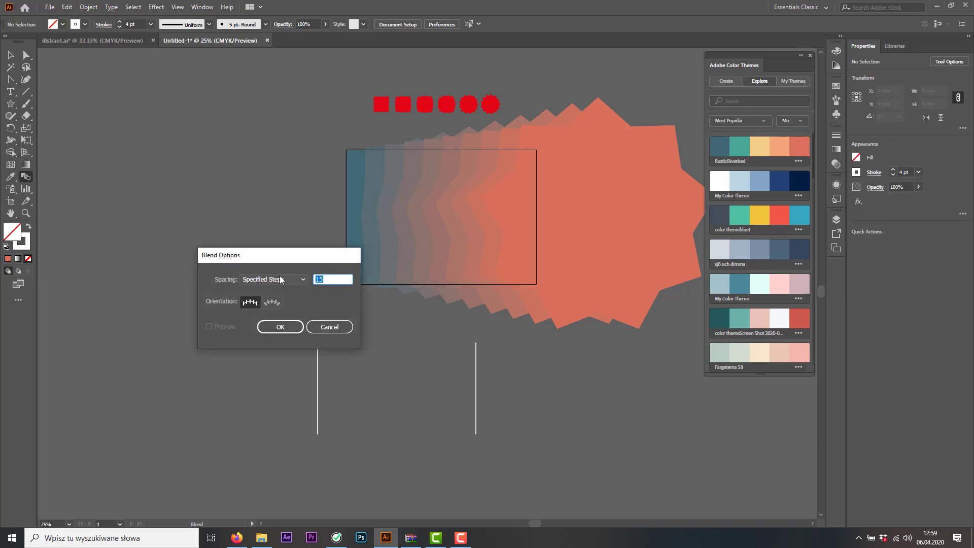
click(280, 327)
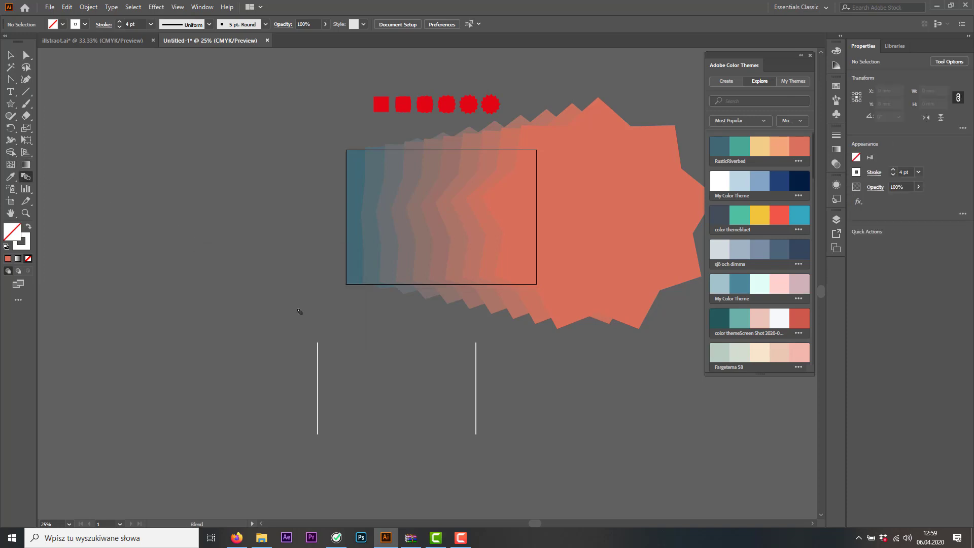
click(10, 55)
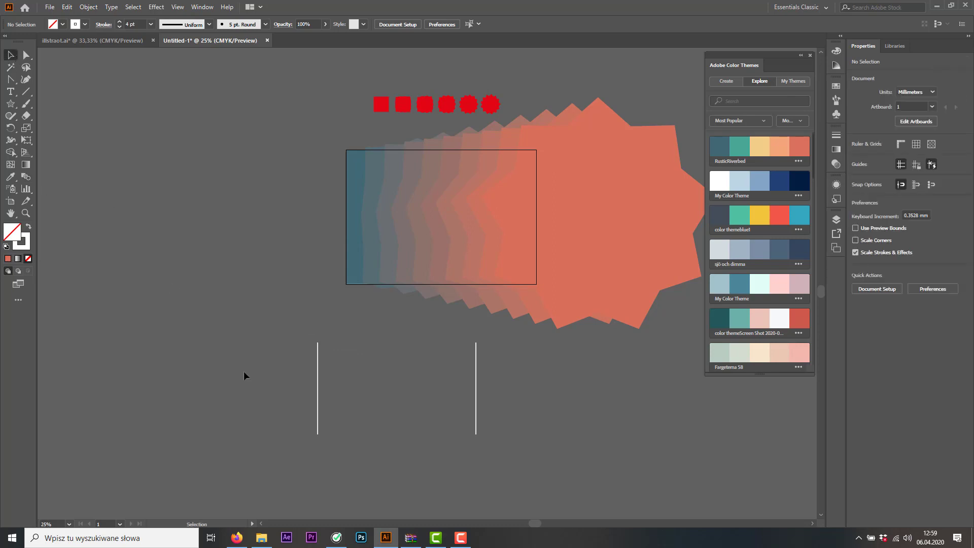
Reduce the stroke weight of both white lines to 2 pt
drag(243, 371, 484, 330)
click(120, 27)
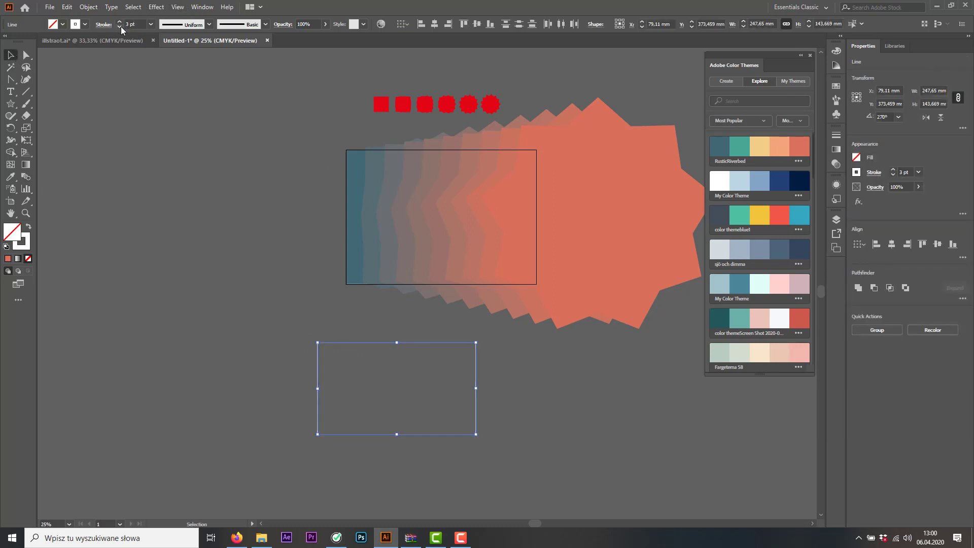
click(243, 299)
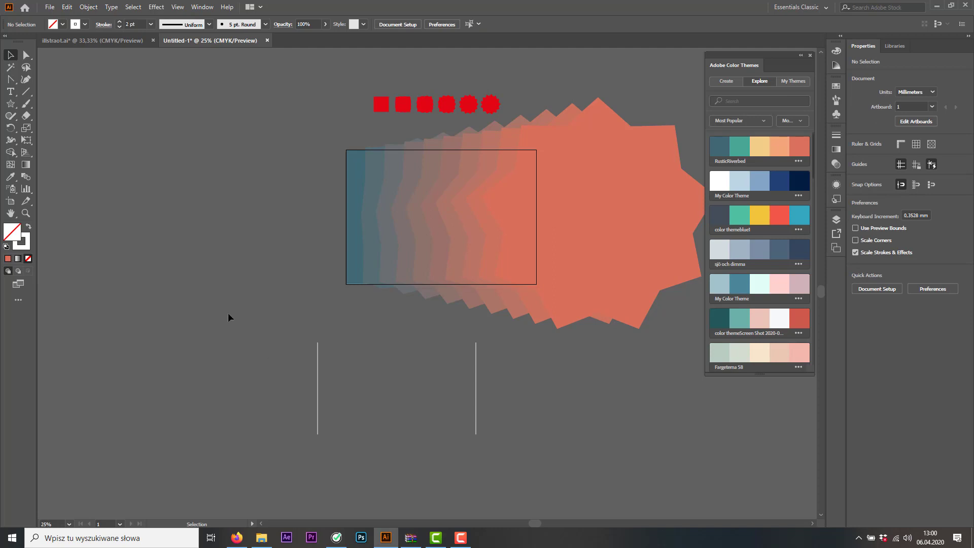
Blend the left white line into the right one with the Blend tool
drag(341, 389, 341, 390)
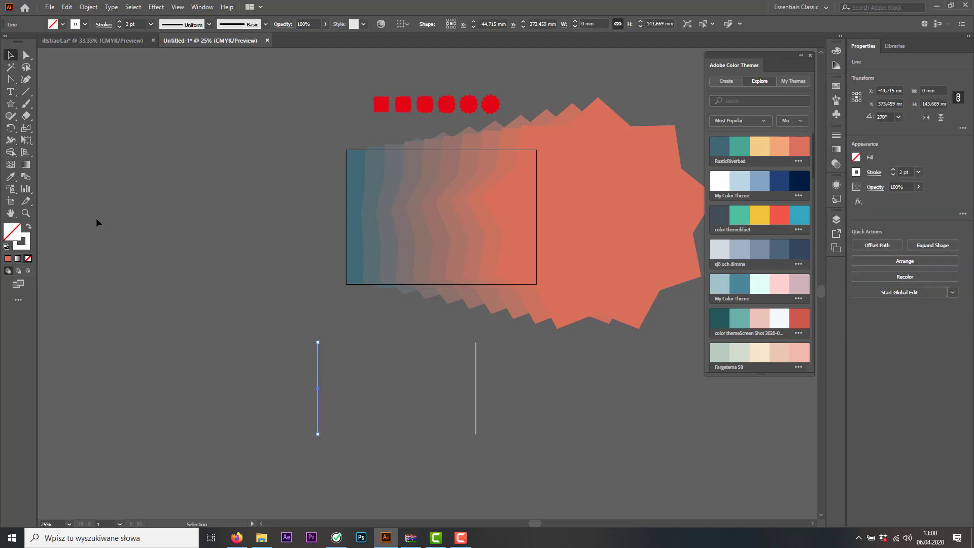
click(116, 263)
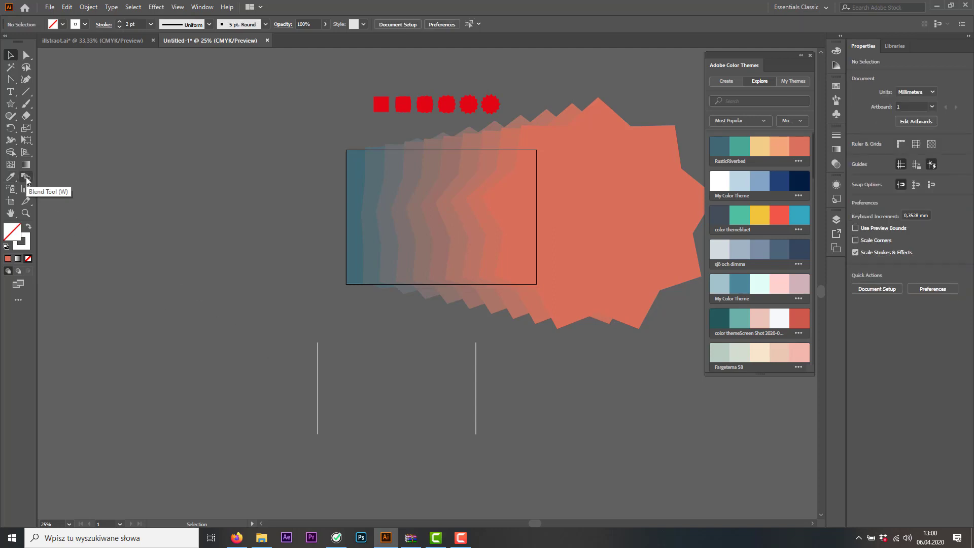
click(26, 177)
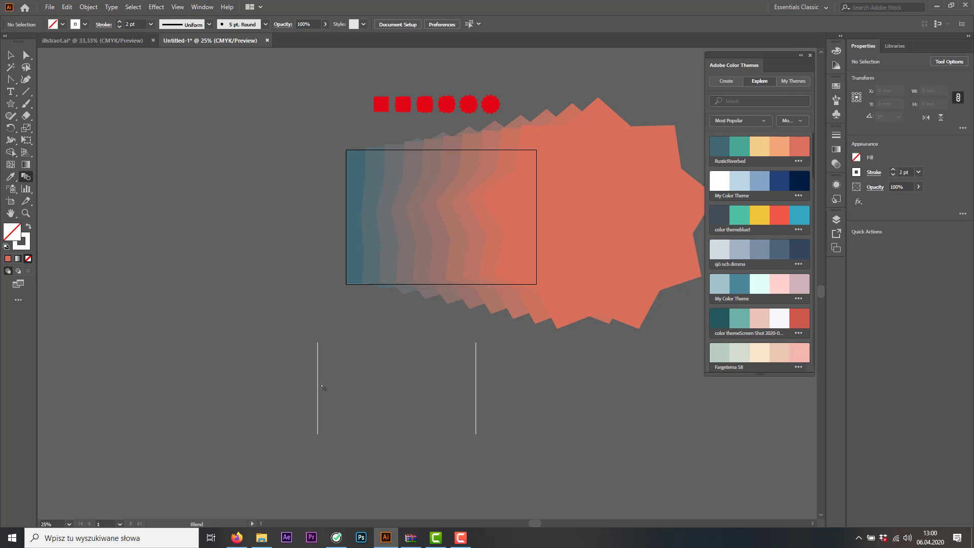
click(476, 380)
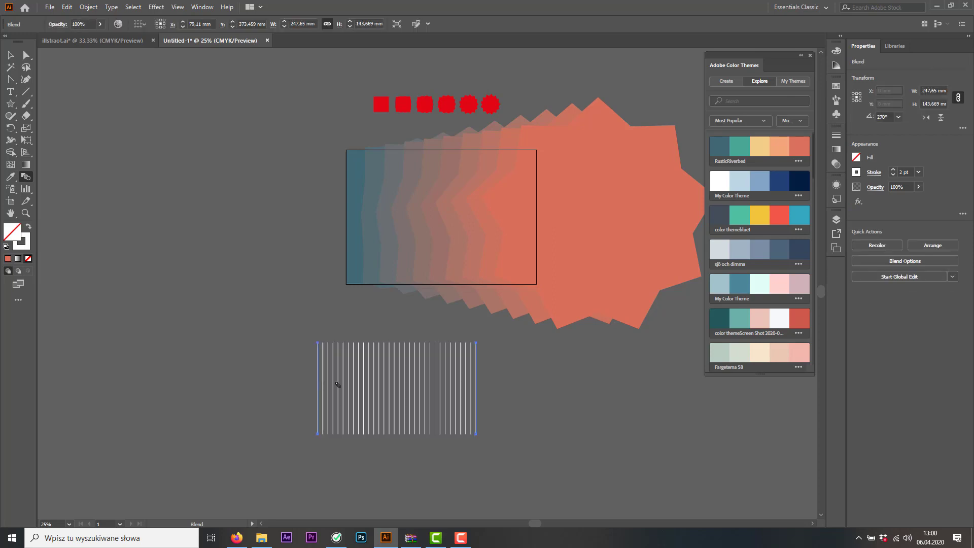
Raise the upper end points of both outer lines of the blend to about Y 109 mm, keeping the lines vertical
click(26, 55)
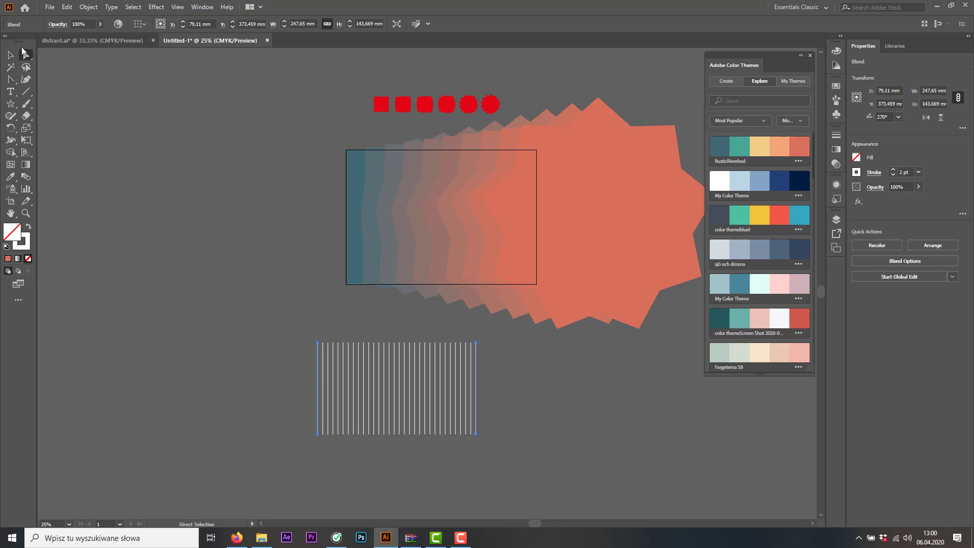
click(318, 344)
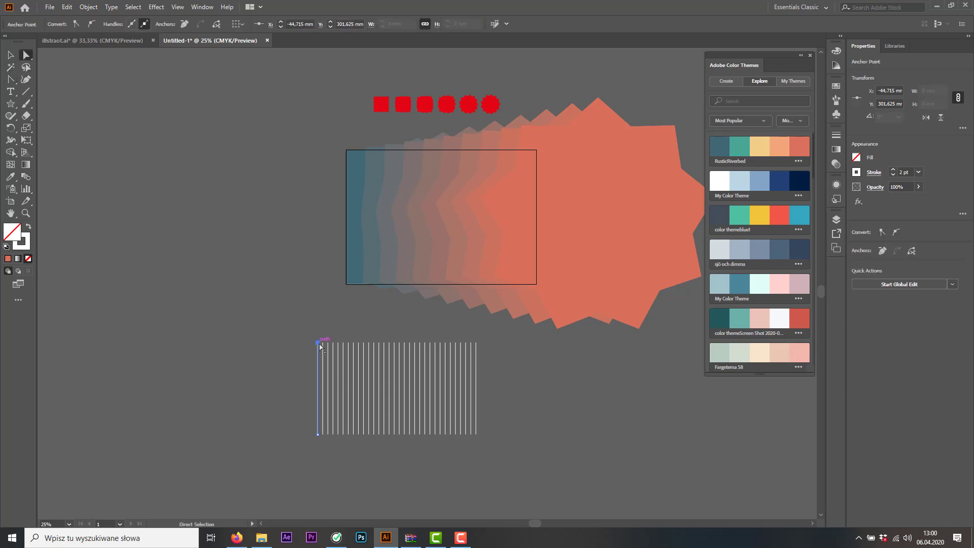
drag(318, 344, 319, 220)
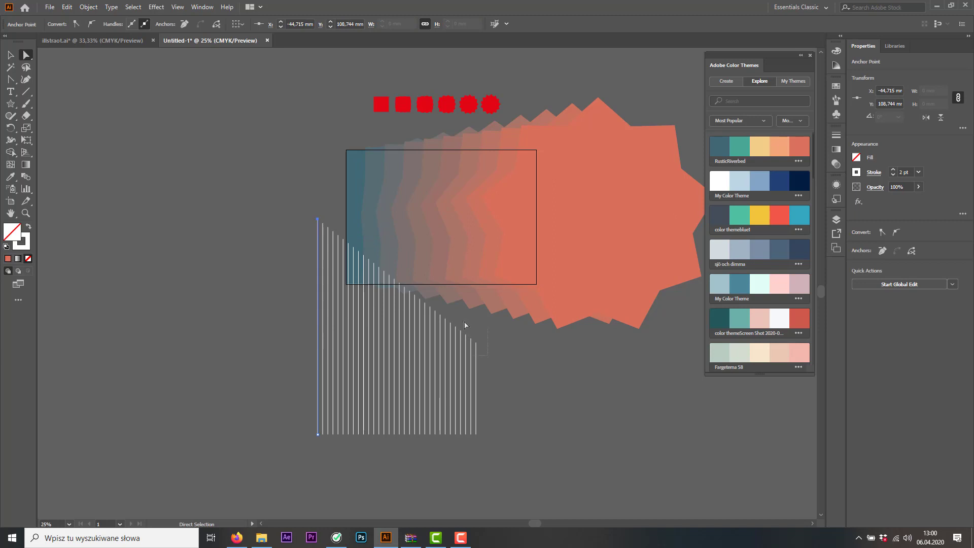
drag(476, 341, 476, 219)
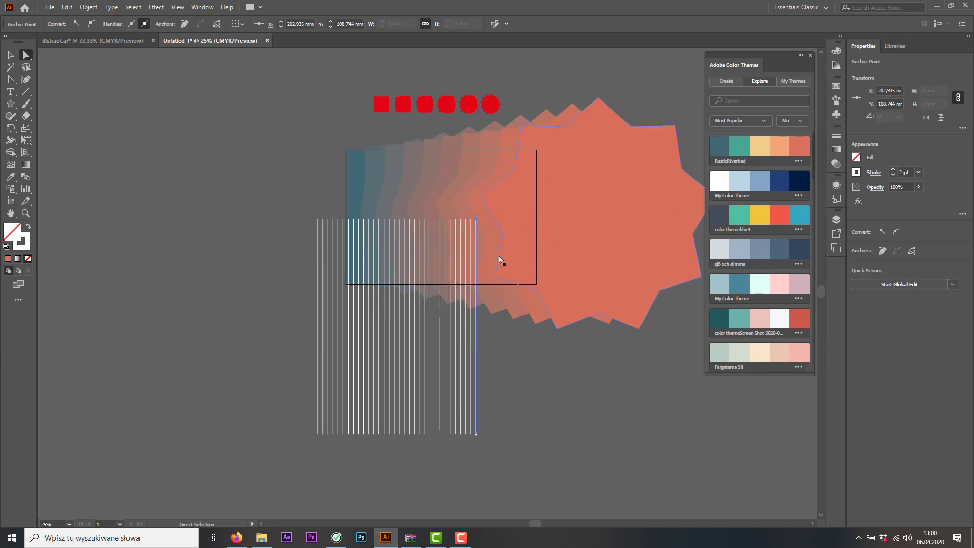
Cross the outer lines by moving the left one's lower end far right and the right one's lower end to about X -6 mm
drag(331, 450, 330, 447)
drag(318, 434, 579, 434)
drag(476, 434, 343, 434)
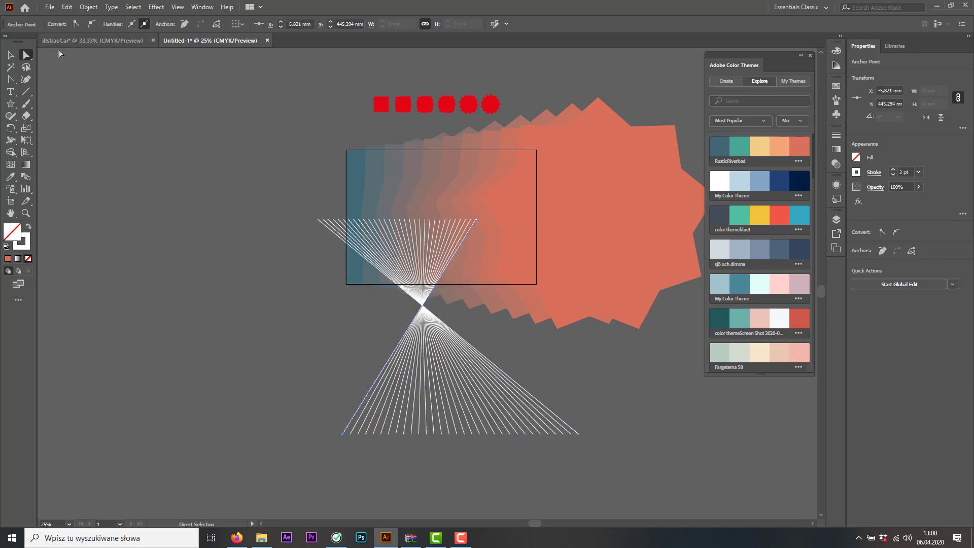
Add an anchor point to the originally right outer line below the crossing and move it to about X 127 mm, Y 384 mm
click(10, 79)
drag(10, 81, 59, 115)
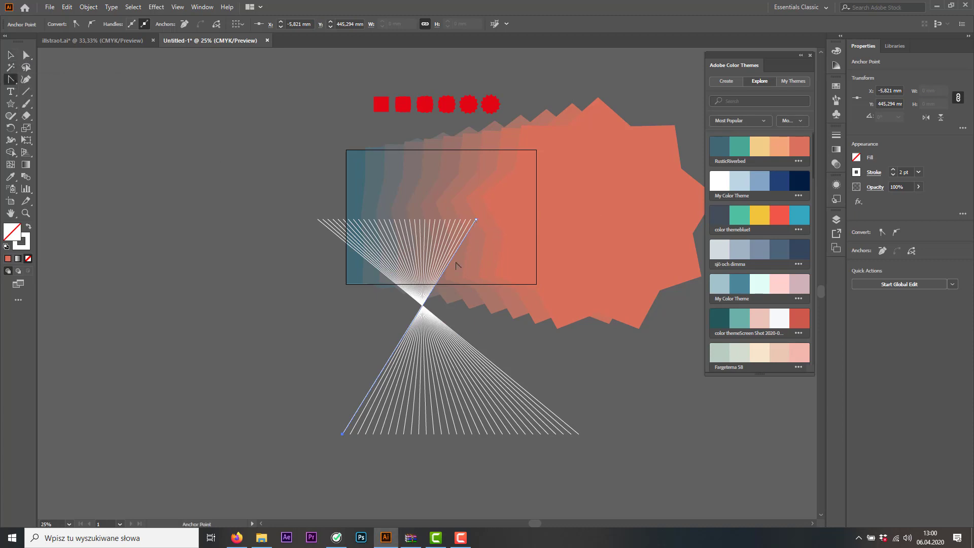
drag(10, 79, 41, 92)
click(388, 360)
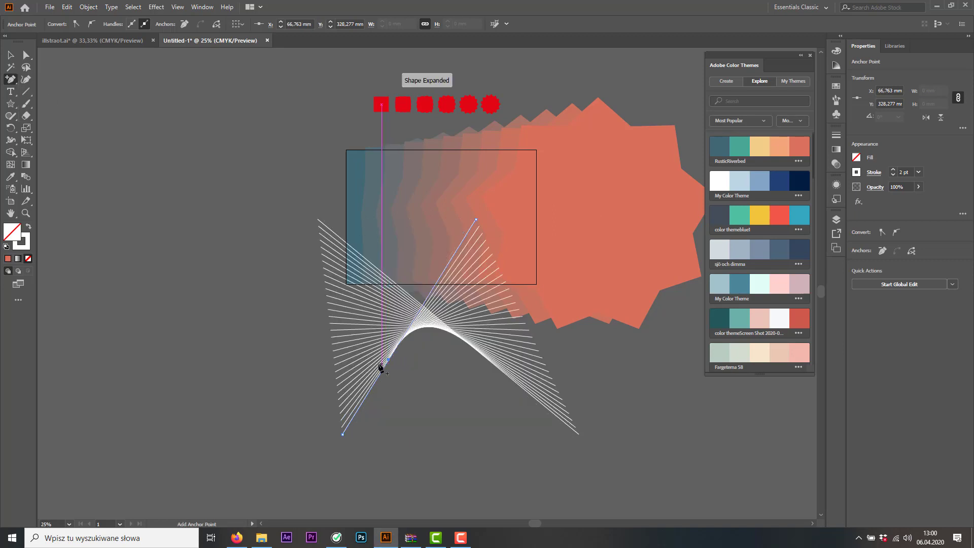
click(26, 54)
drag(389, 366, 429, 398)
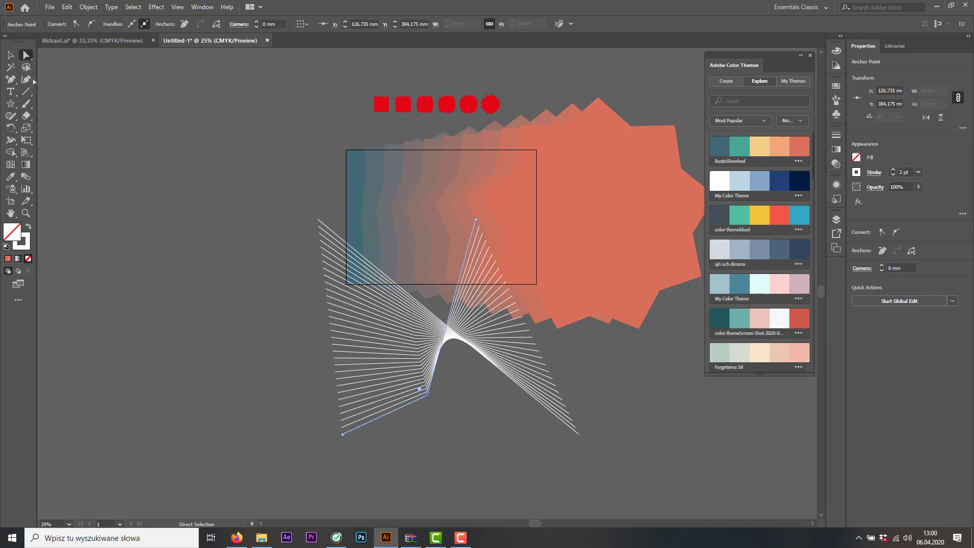
Convert the added corner on the outer line into a smooth curve and move that anchor to about X 188 mm, Y 394 mm
drag(10, 79, 77, 117)
drag(427, 396, 466, 401)
key(a)
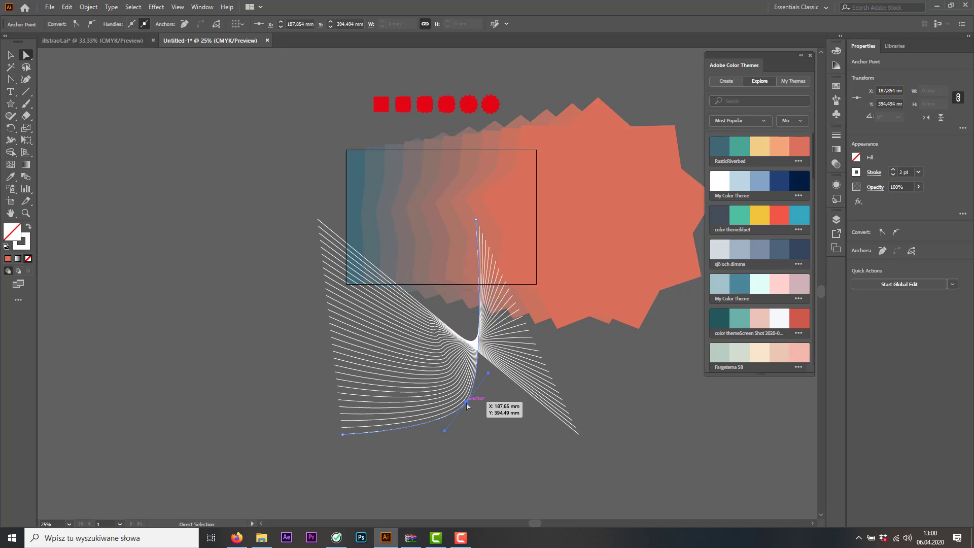
Add an anchor point to the straight outer line above the crossing and move it to about X 43 mm, Y 286 mm
click(523, 393)
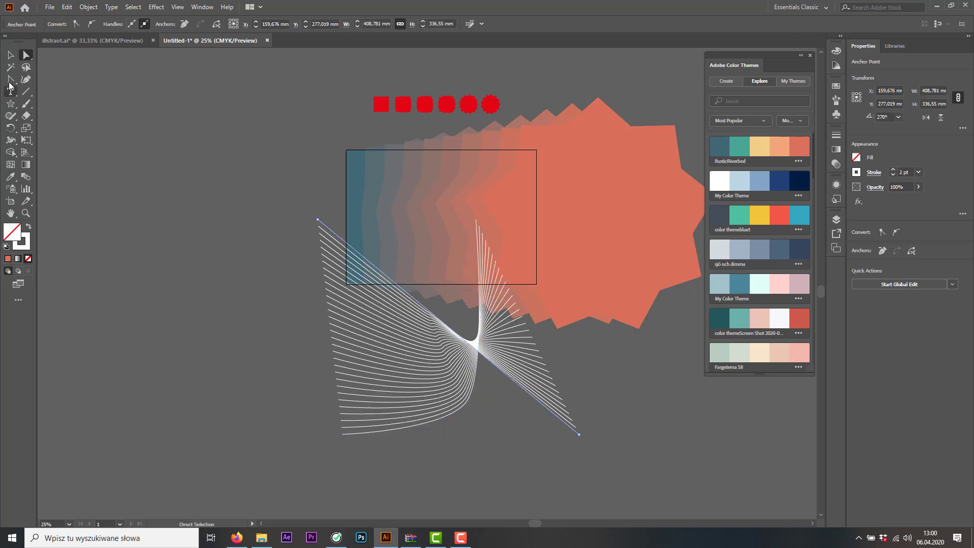
drag(10, 79, 50, 92)
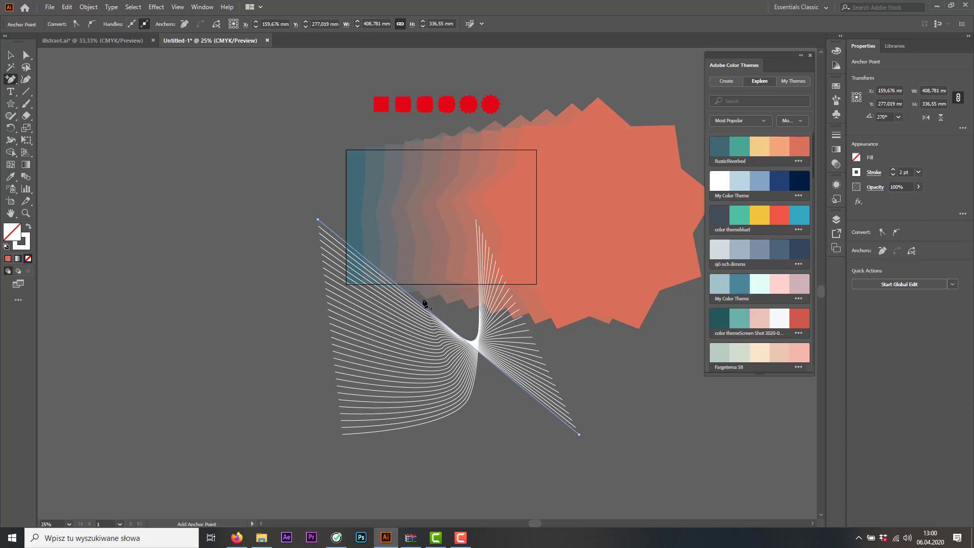
click(421, 304)
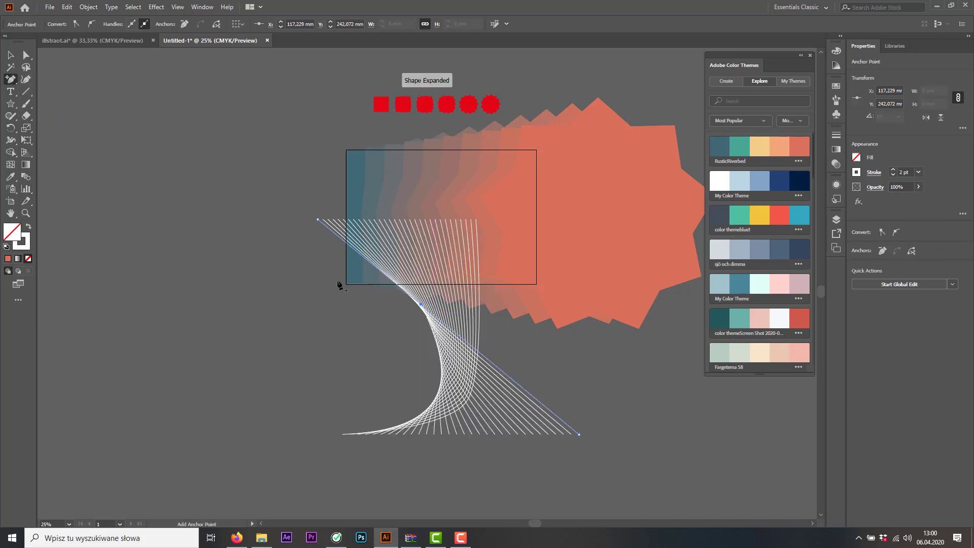
click(25, 55)
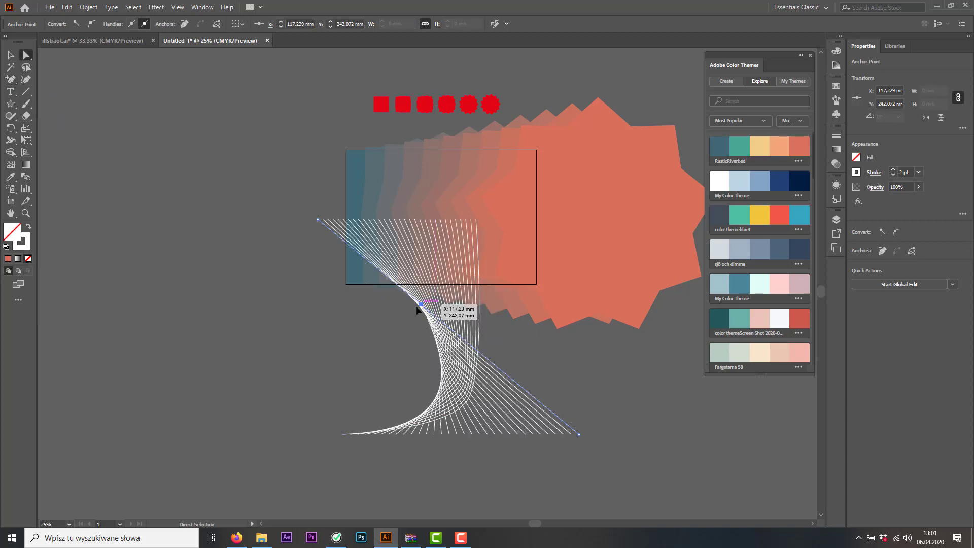
drag(416, 306, 369, 334)
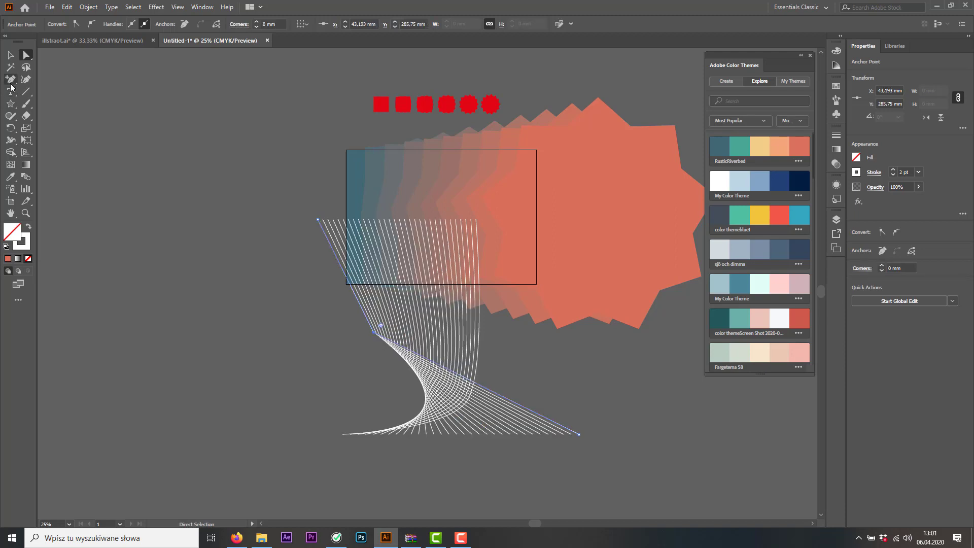
Convert the new anchor on that outer line to a smooth point and move it to about X 83 mm, Y 236 mm
drag(11, 86, 46, 113)
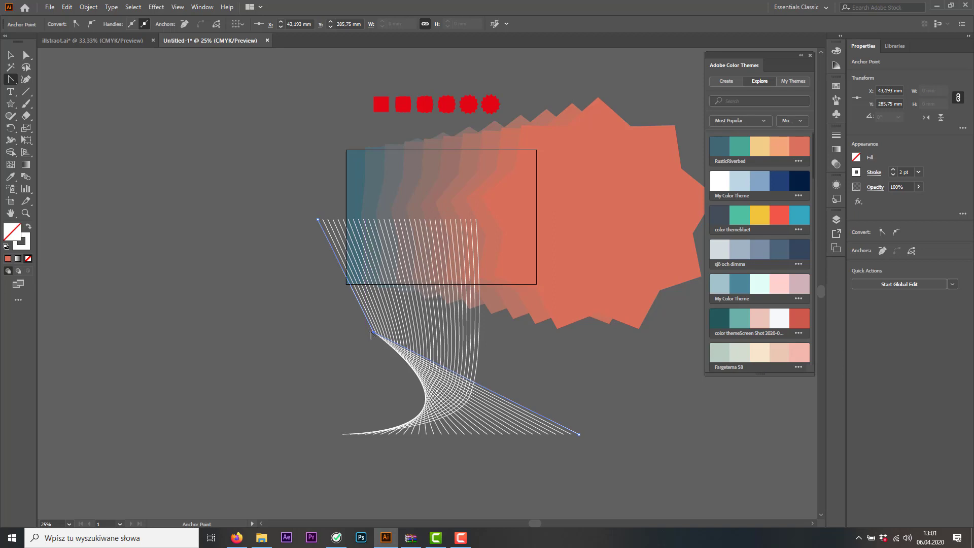
drag(374, 333, 414, 366)
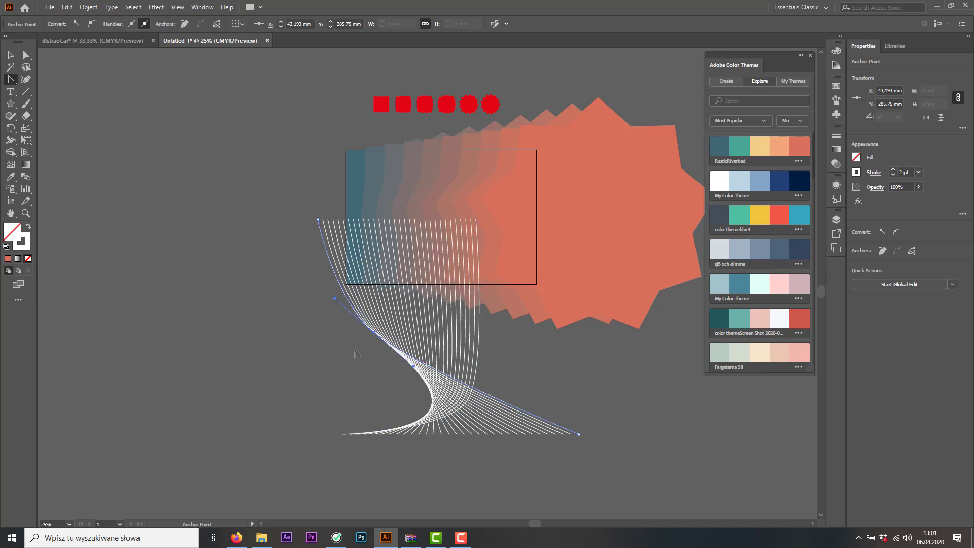
click(26, 55)
drag(375, 333, 406, 308)
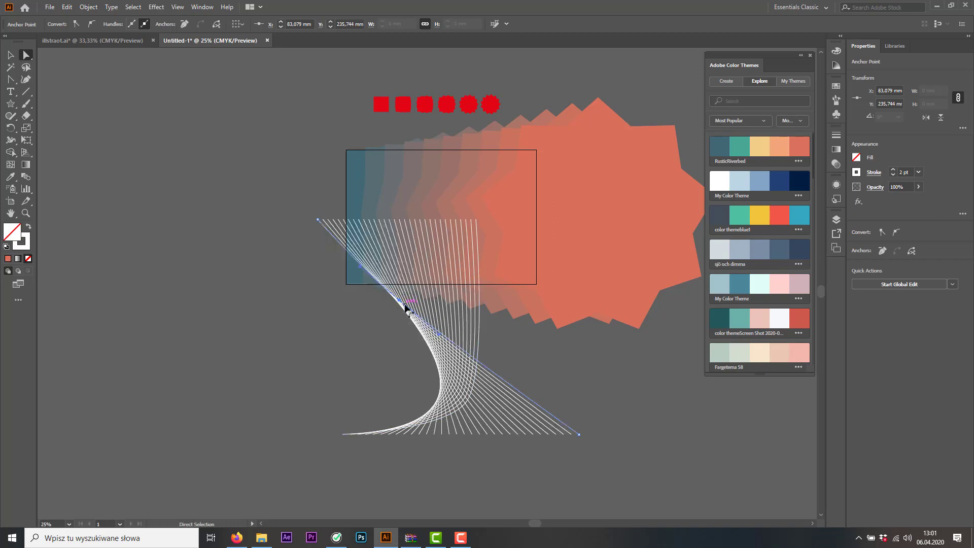
Move the whole line blend up over the artboard to about X 183 mm, Y 78 mm
click(10, 55)
click(467, 424)
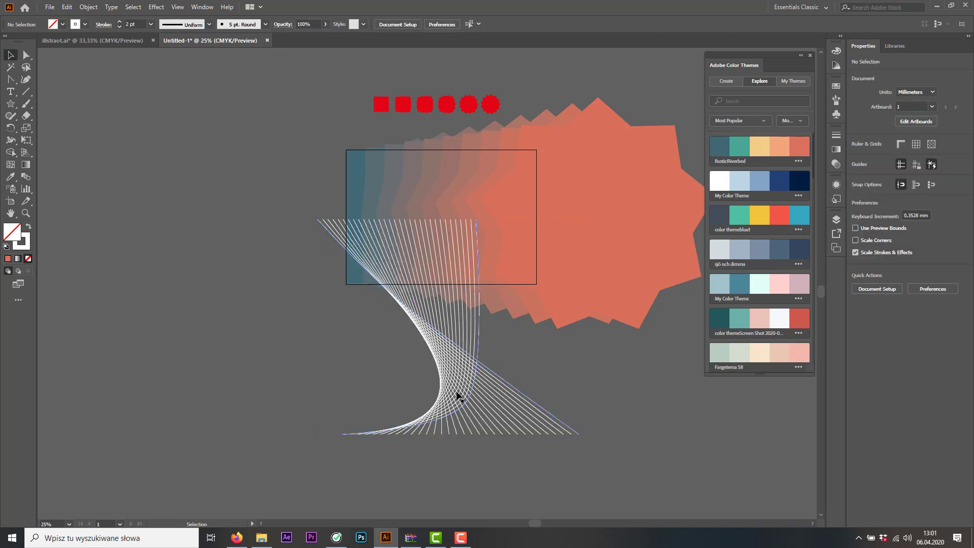
drag(457, 389, 473, 262)
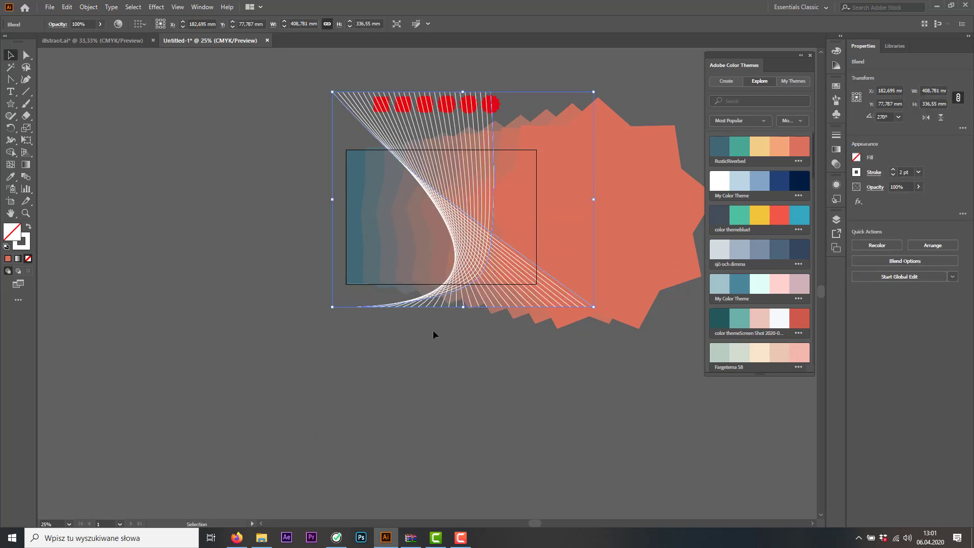
click(398, 379)
Set the opacity of the line blend to 28% so it sits softly over the background
click(474, 263)
click(100, 24)
drag(76, 38, 72, 39)
click(79, 181)
scroll(507, 290, up, 2)
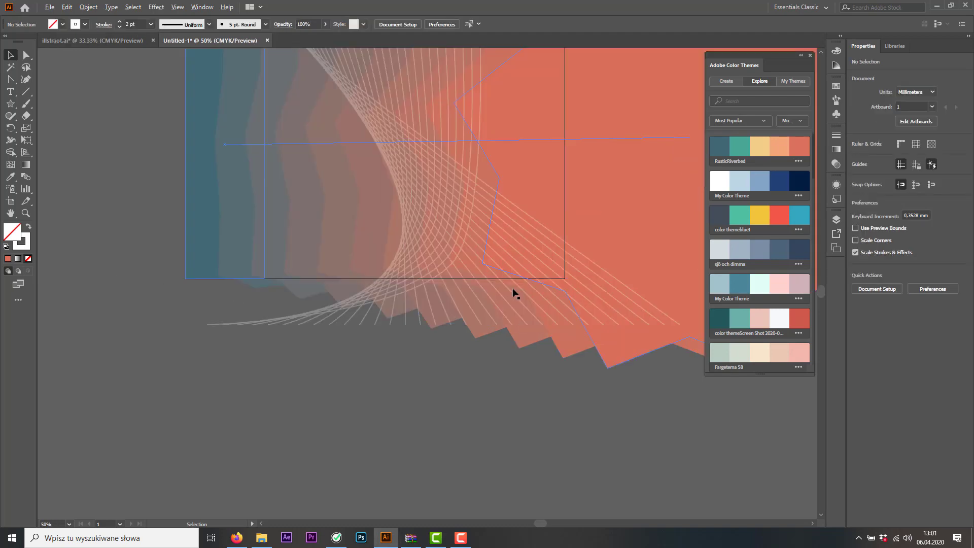
scroll(513, 294, up, 1)
drag(454, 224, 531, 343)
drag(496, 240, 528, 330)
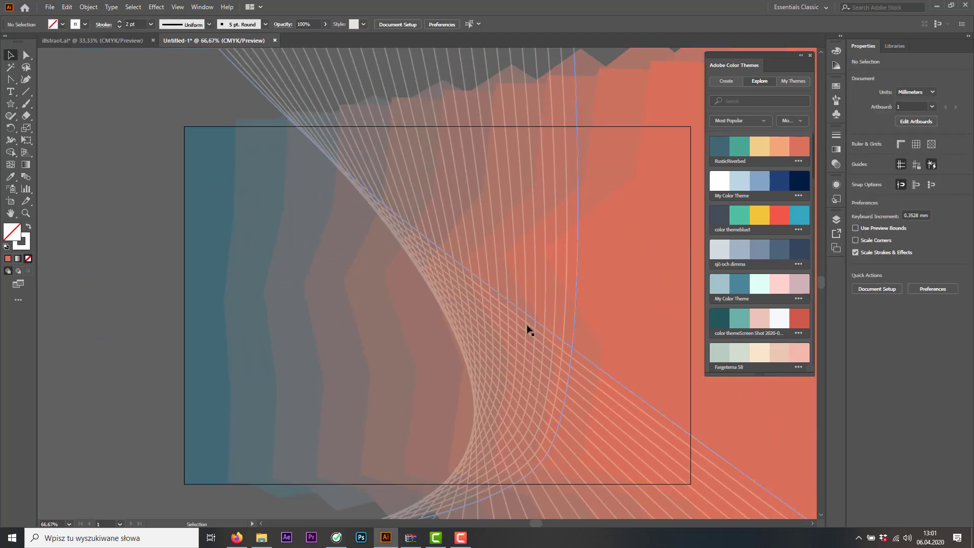
scroll(534, 330, down, 3)
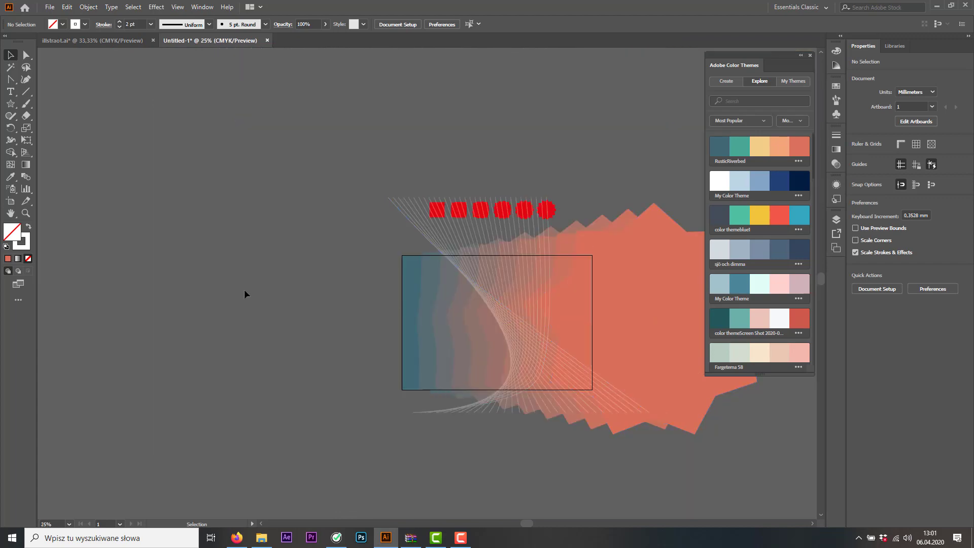
Shift the line blend left across the artboard to about X 104 mm, Y 78 mm
click(520, 329)
drag(520, 326, 471, 324)
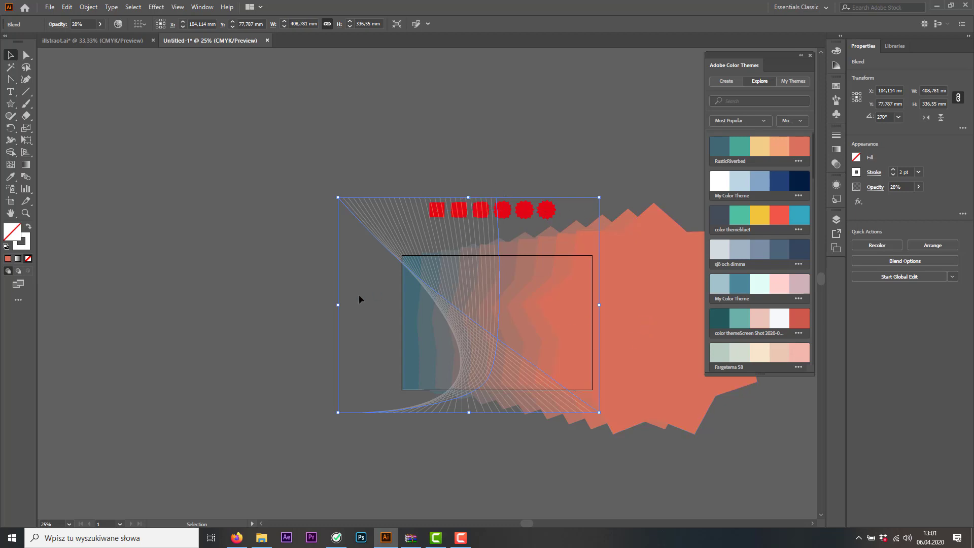
click(266, 332)
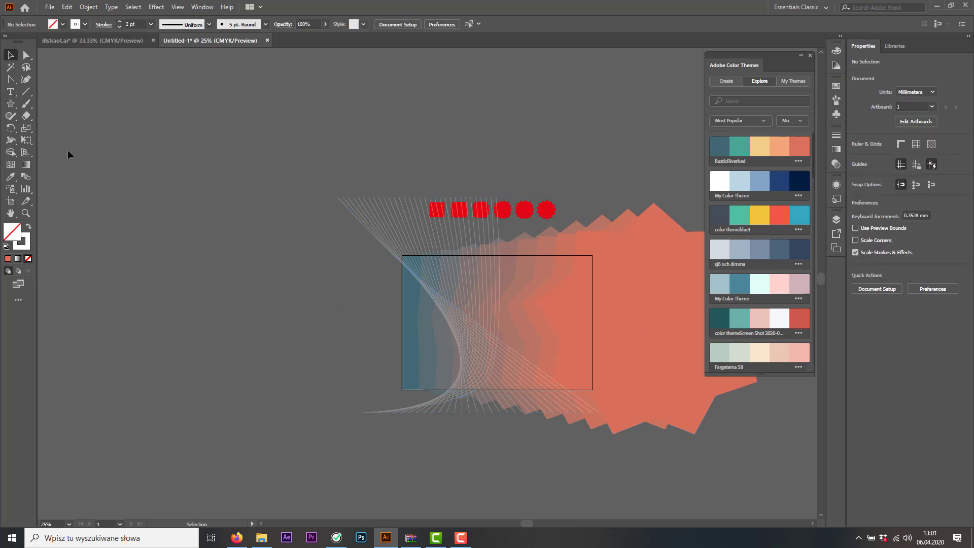
click(10, 103)
mouse_move(226, 262)
mouse_down()
mouse_move(242, 259)
mouse_move(297, 310)
mouse_move(289, 302)
mouse_move(277, 311)
mouse_up()
key(ctrl)
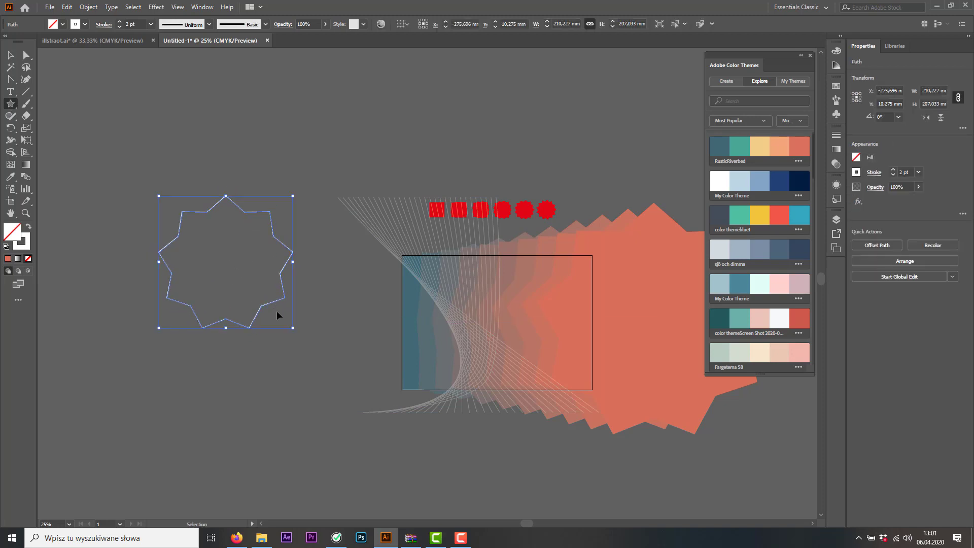
key(ctrl+z)
Draw a five-pointed star about 256 mm wide and 244 mm high on the empty canvas left of the artboard
mouse_move(209, 270)
mouse_down()
mouse_move(269, 323)
mouse_move(260, 300)
mouse_move(284, 326)
mouse_move(283, 315)
mouse_up()
key(Down)
key(Down)
key(Down)
key(Down)
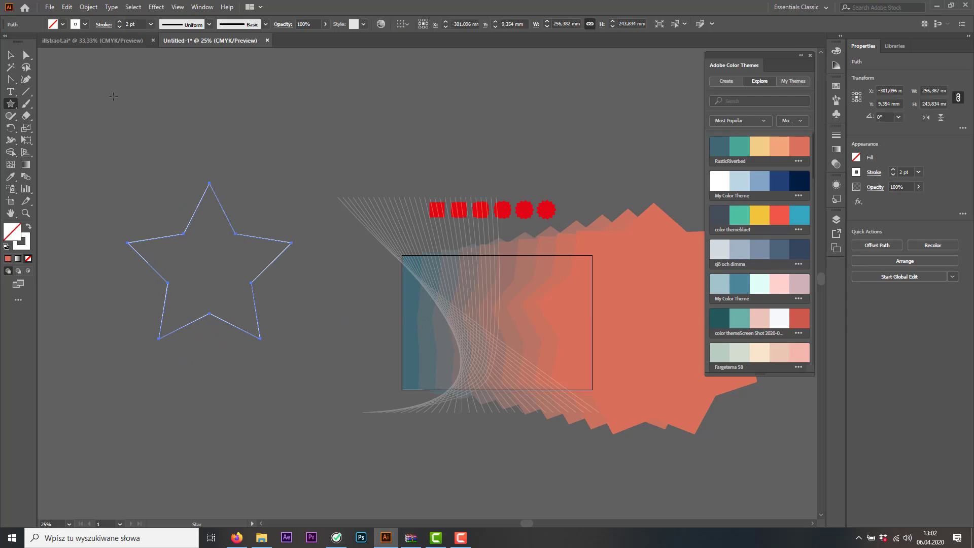
click(10, 54)
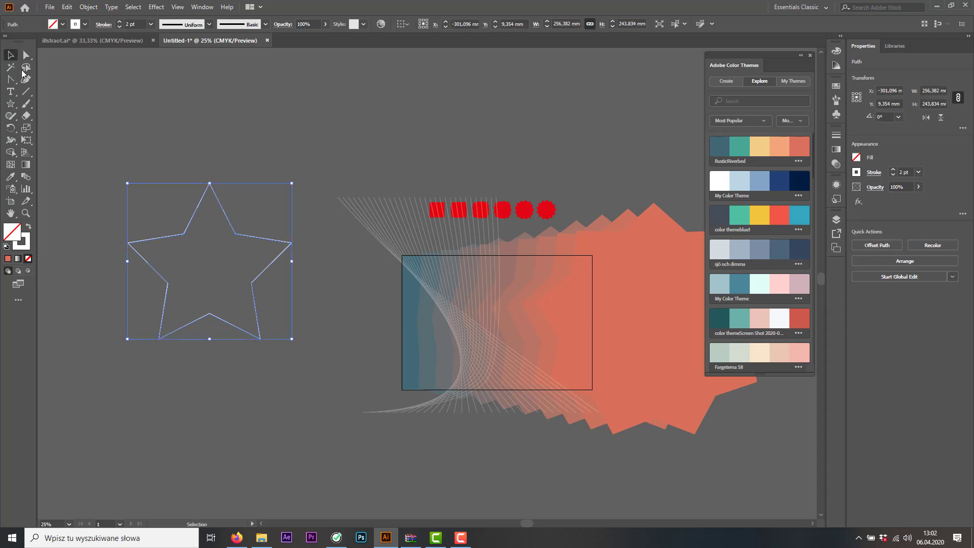
Fill the star with the dark teal of the RusticRiverbed color theme and remove its stroke
click(10, 176)
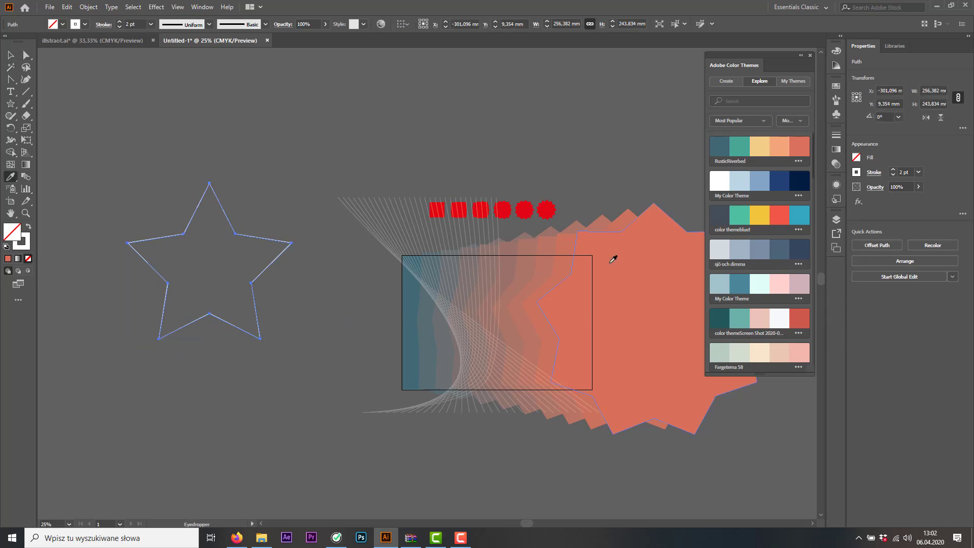
click(723, 146)
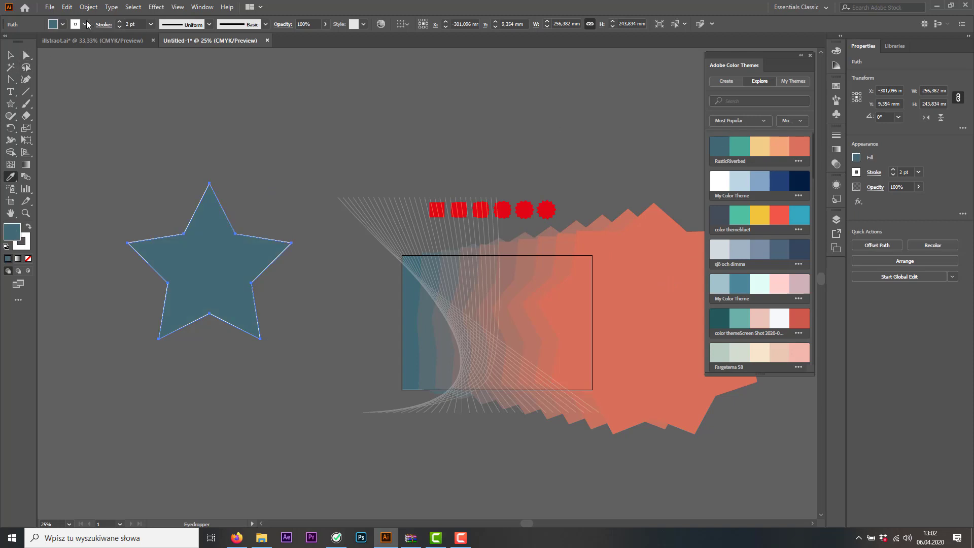
click(63, 24)
click(7, 43)
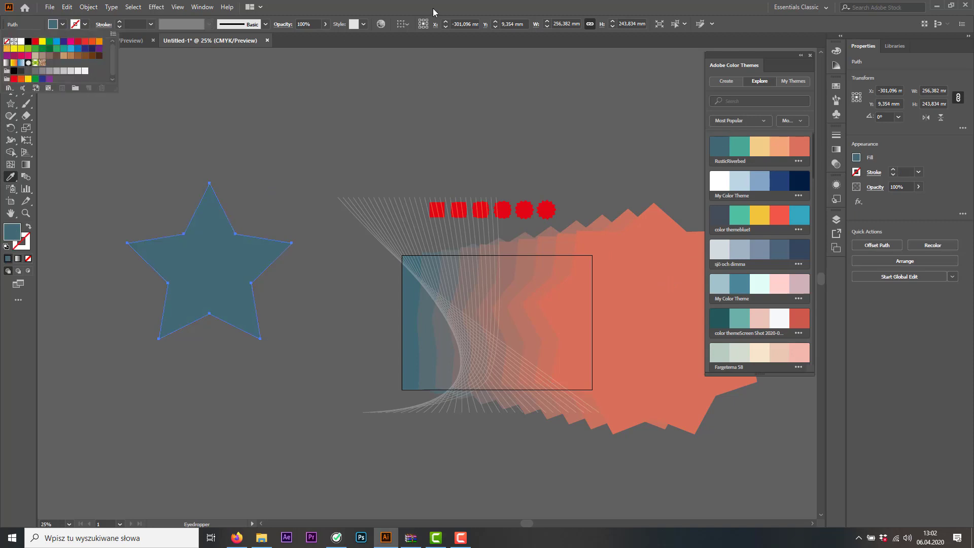
click(10, 54)
click(289, 147)
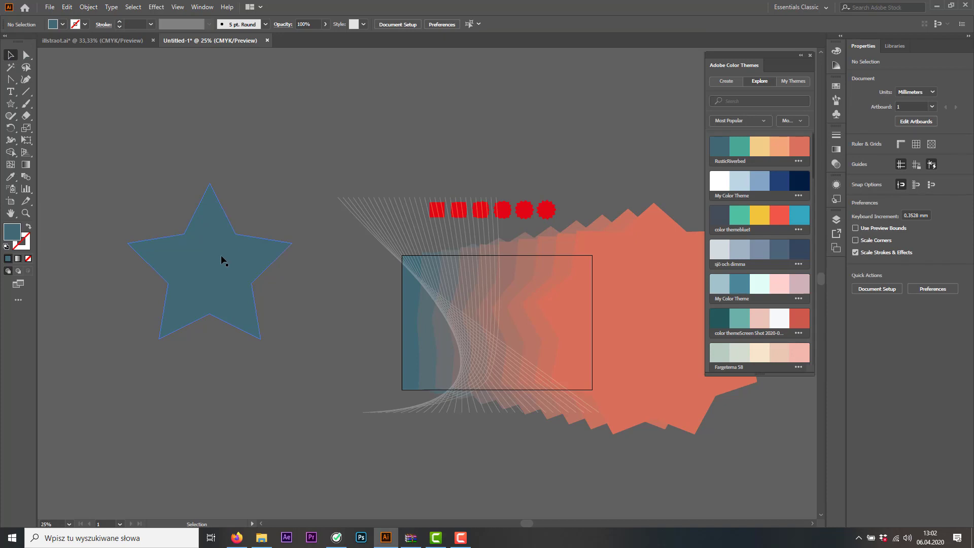
Duplicate the star straight down to about Y 147 mm and fill the copy with the coral of the RusticRiverbed theme
drag(221, 258, 253, 351)
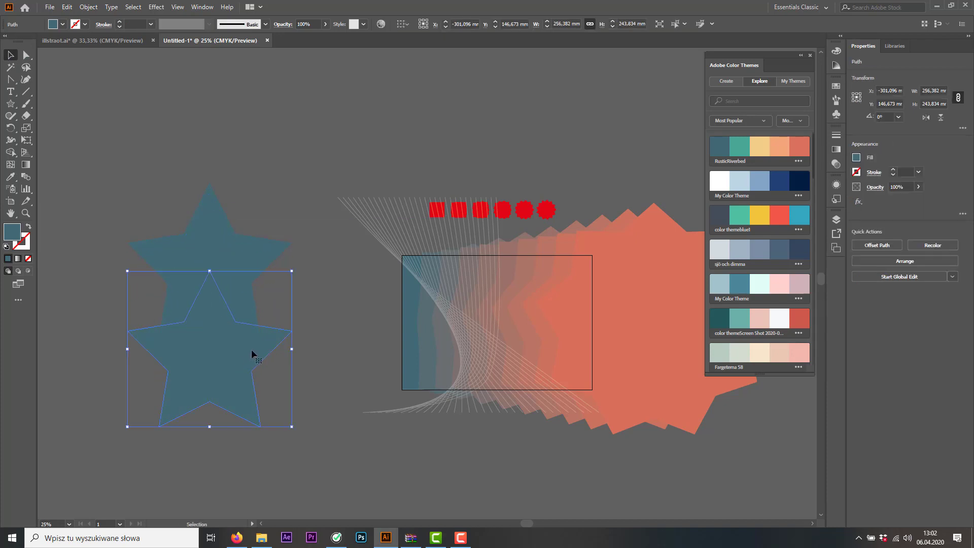
click(11, 176)
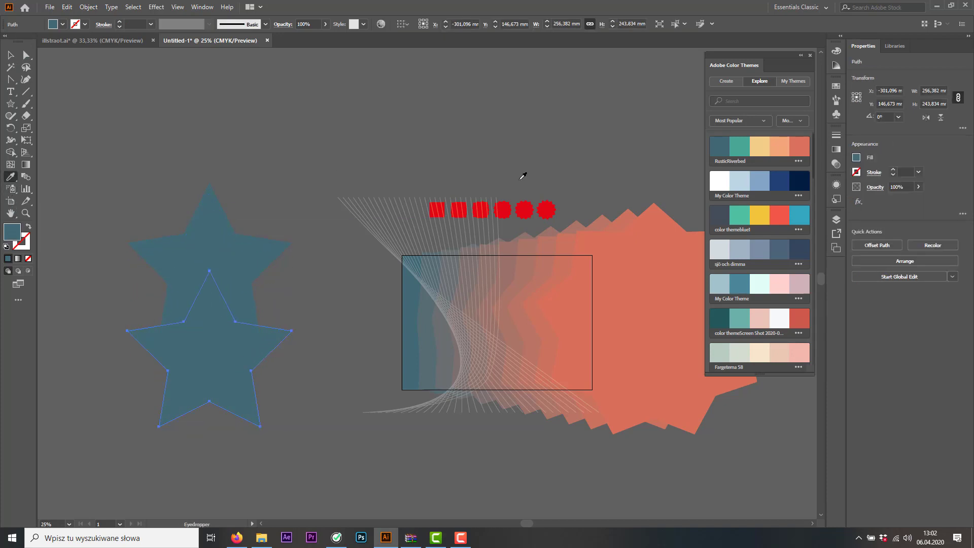
click(804, 145)
click(10, 55)
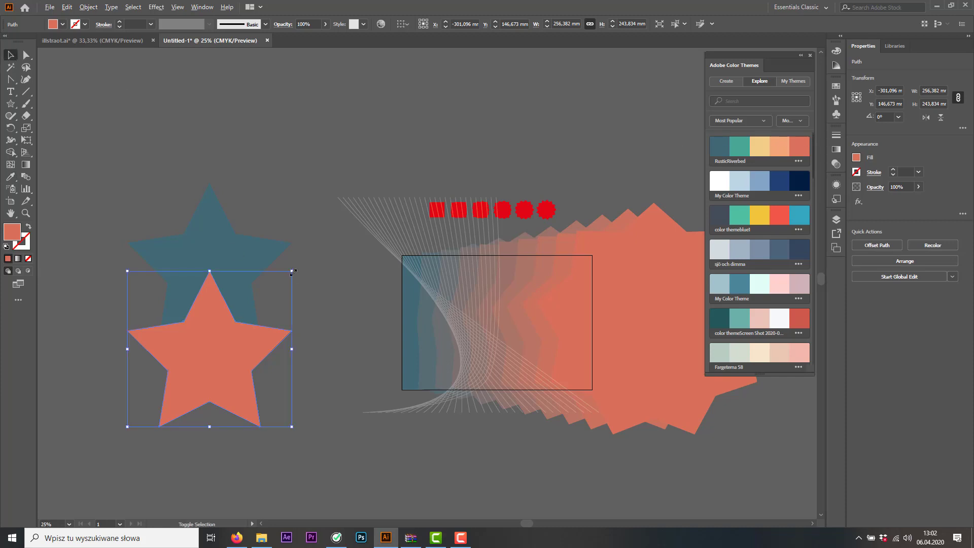
Scale the coral star to about 100 by 95 mm, center it on the teal star and rotate it 45° counterclockwise
drag(293, 273, 222, 251)
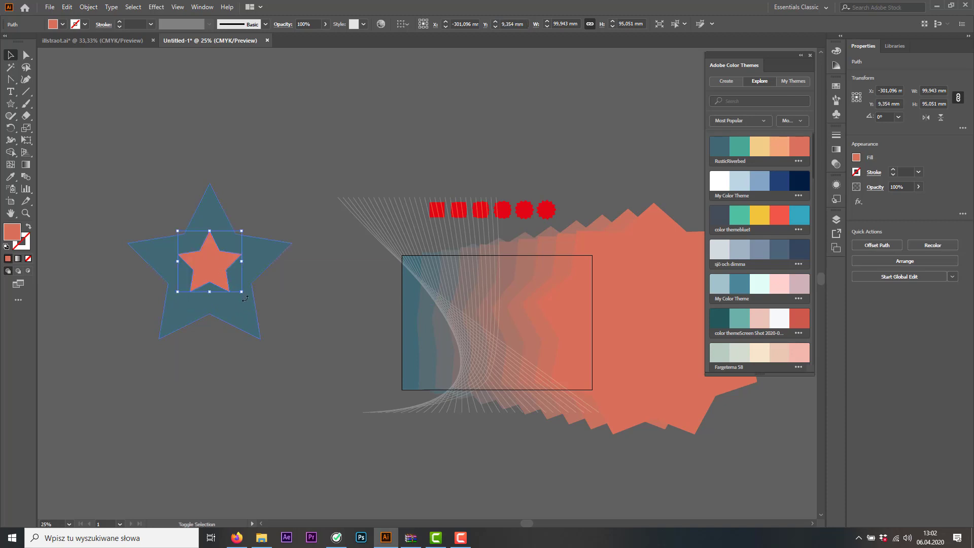
drag(246, 299, 277, 278)
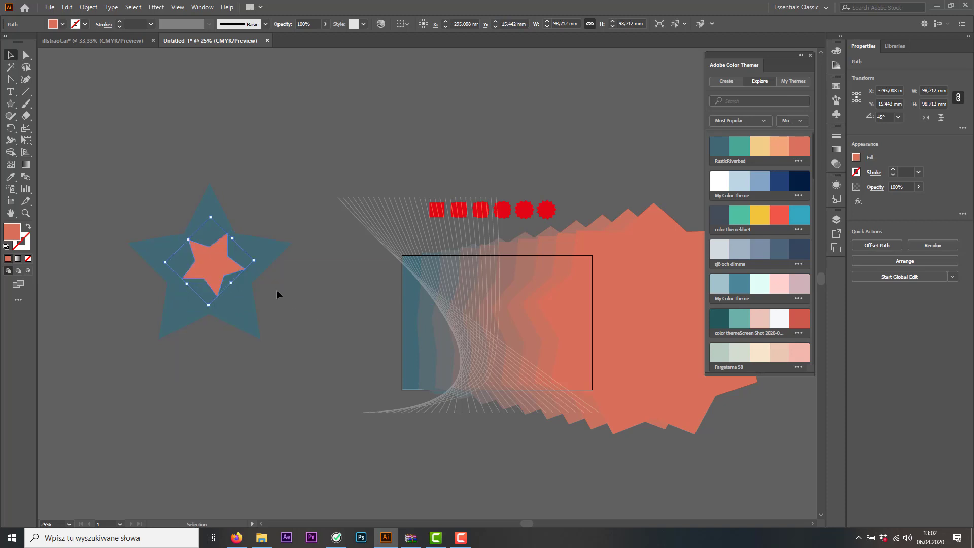
click(340, 355)
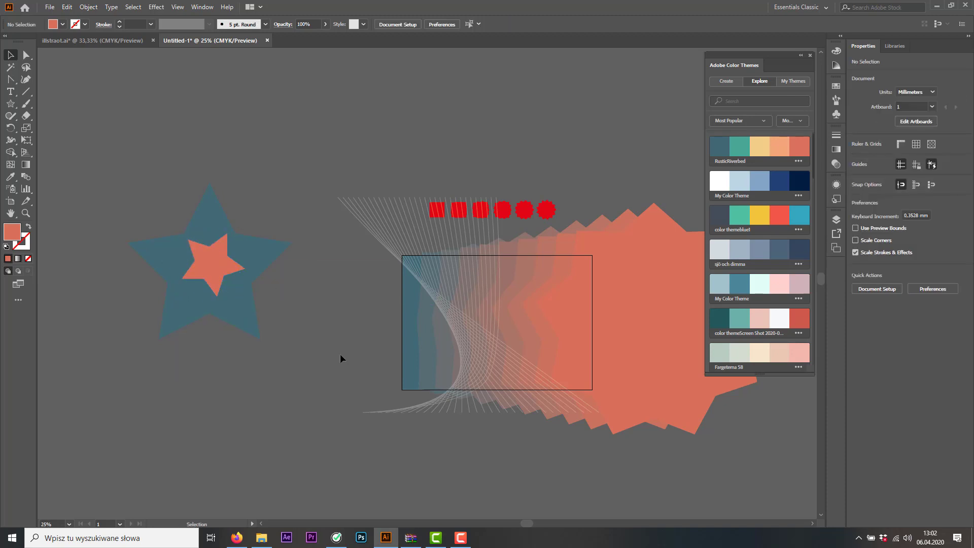
Blend the large teal star into the small coral star with the Blend tool, and deselect the result
click(166, 260)
click(26, 177)
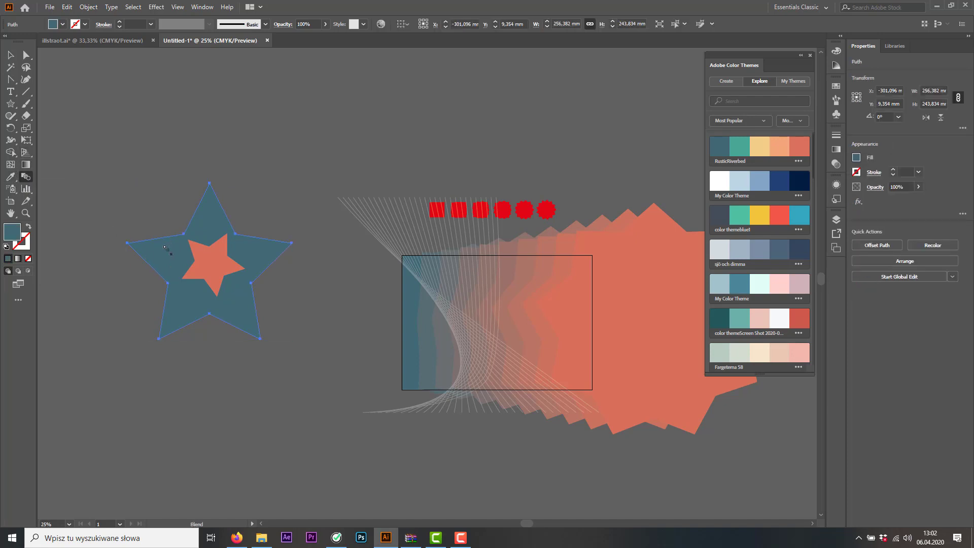
click(208, 263)
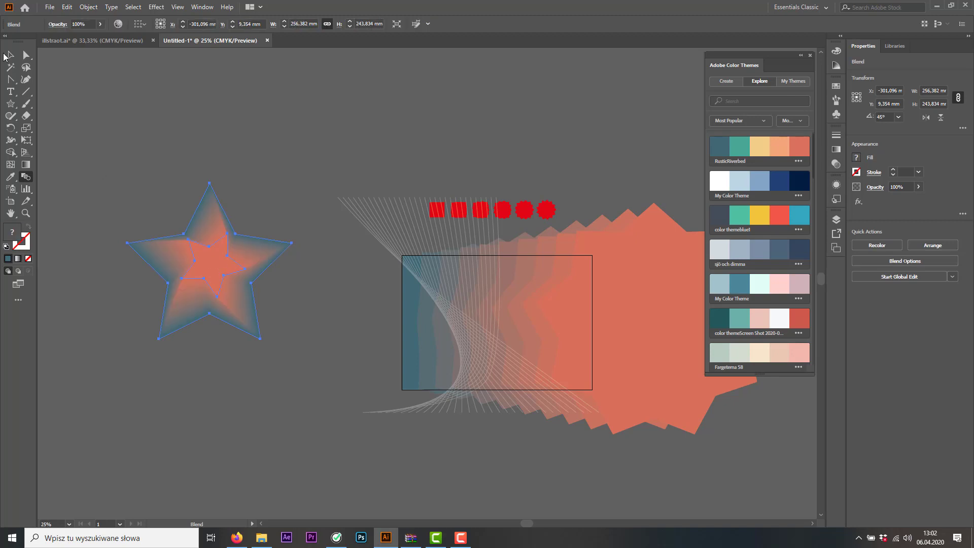
click(10, 55)
click(283, 246)
Examine the color transition and the stepped edges of the blended star up close
scroll(284, 251, up, 1)
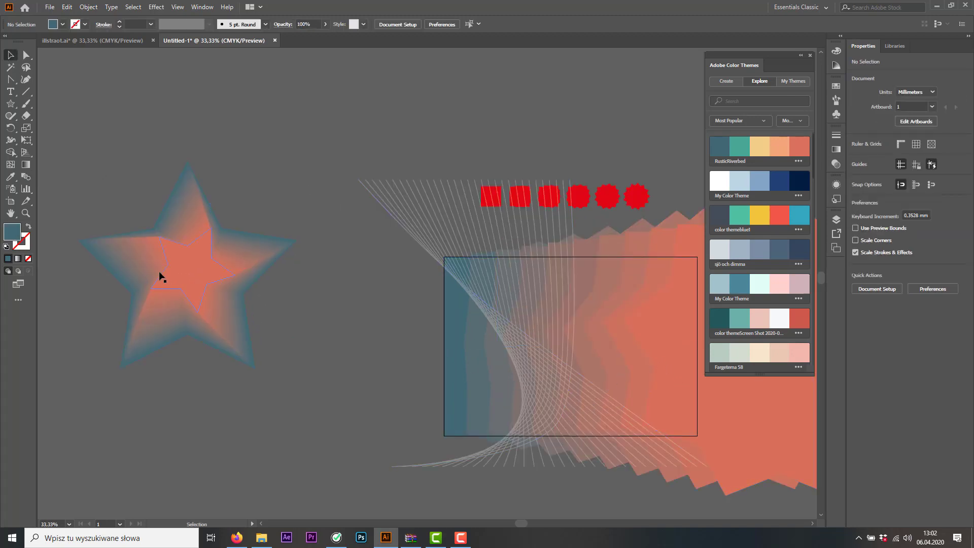
scroll(154, 270, up, 1)
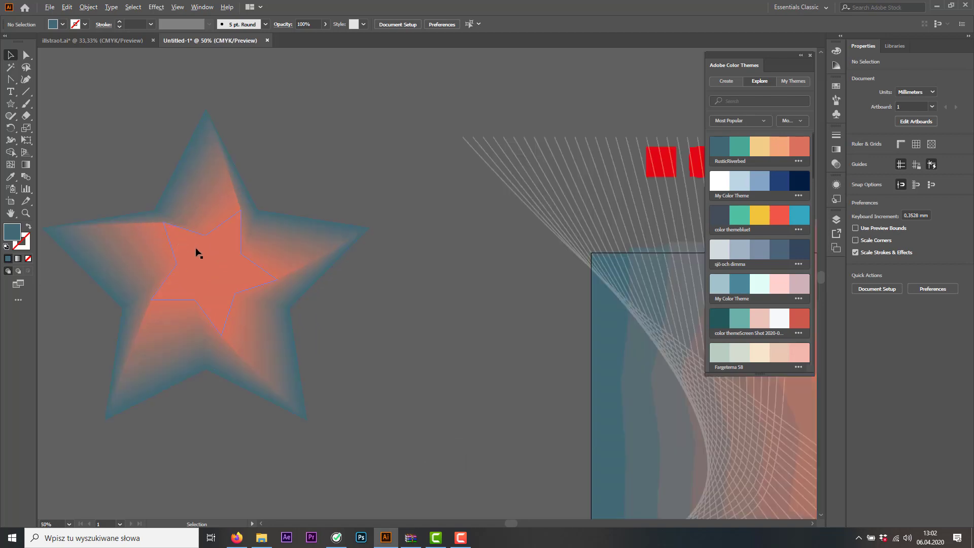
click(210, 258)
scroll(203, 258, up, 3)
drag(144, 228, 369, 215)
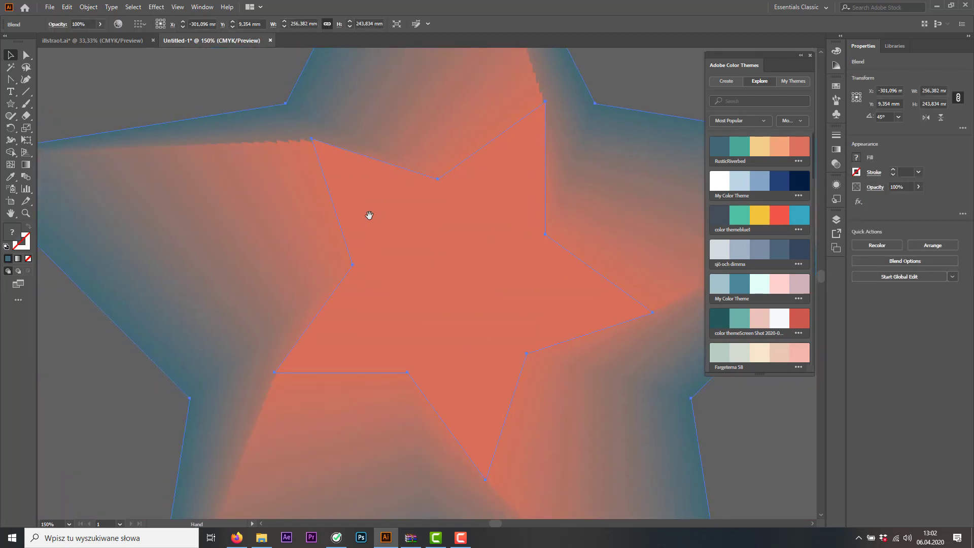
scroll(289, 159, up, 1)
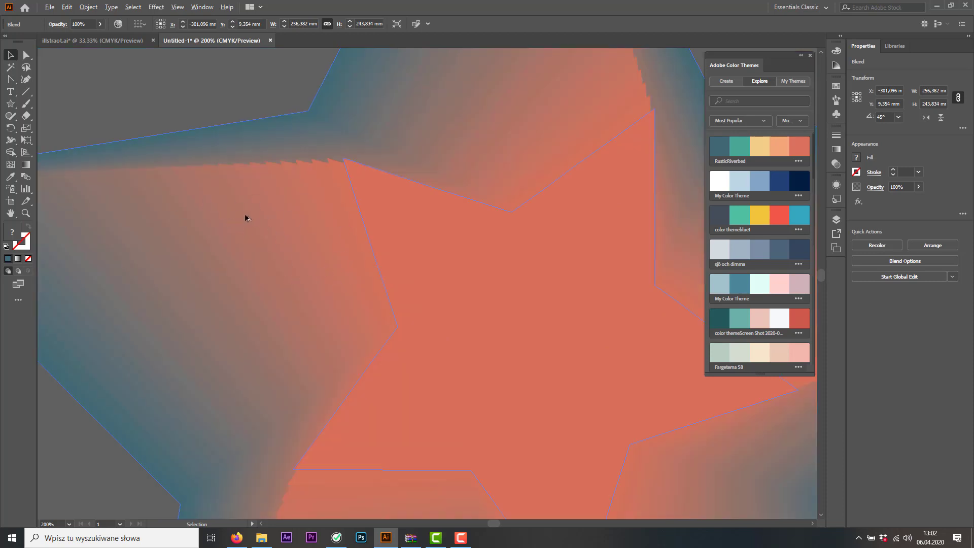
Isolate the blend, shrink the inner coral star to about 39 by 38 mm around its center, and exit isolation mode
scroll(254, 225, down, 1)
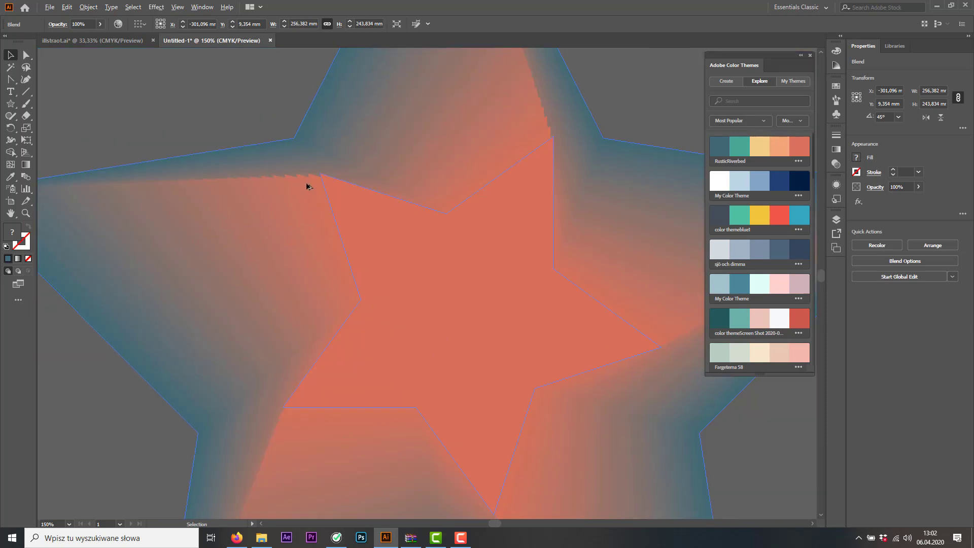
scroll(387, 226, down, 2)
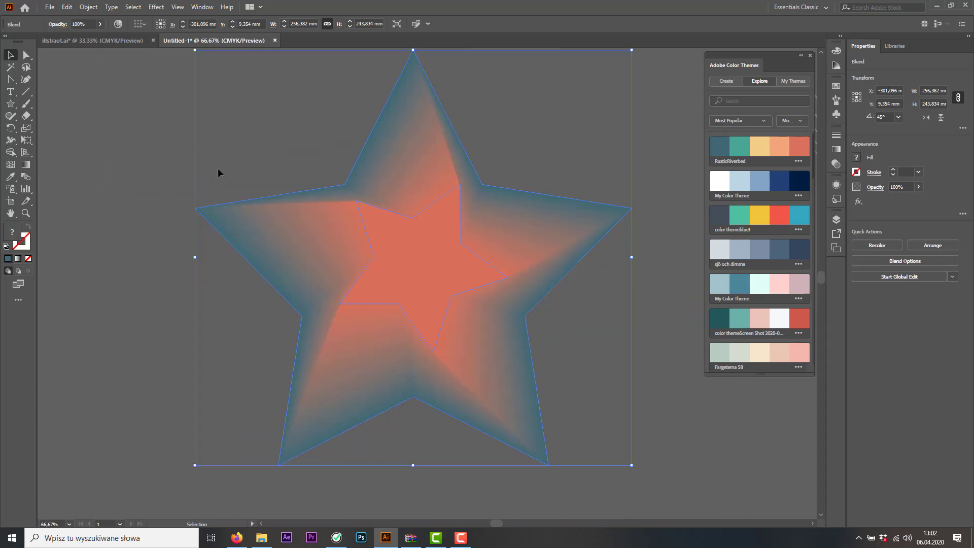
double_click(451, 278)
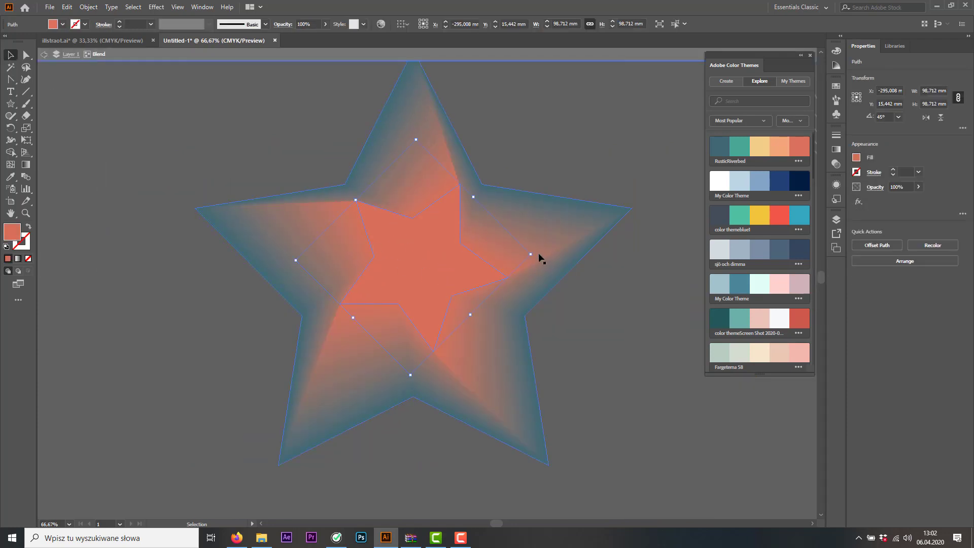
drag(537, 253, 470, 272)
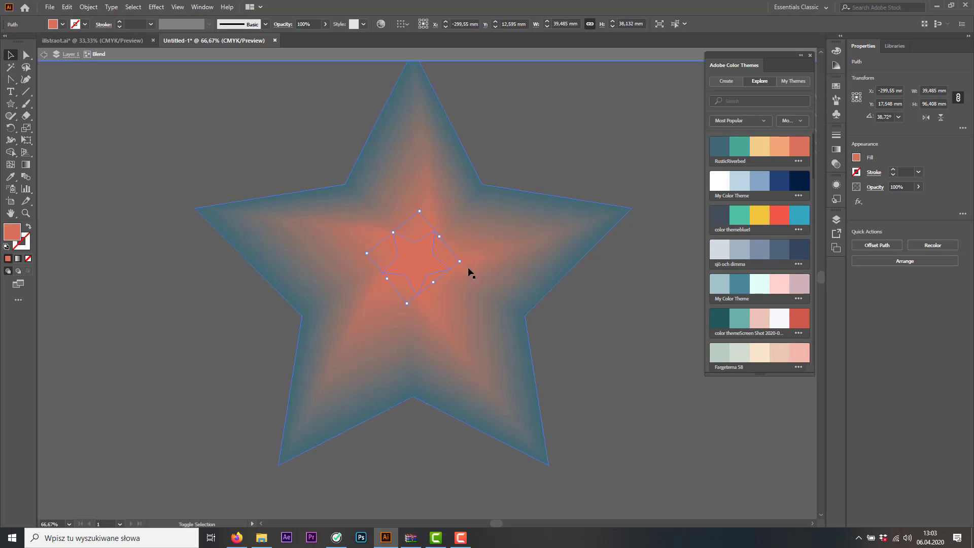
click(47, 54)
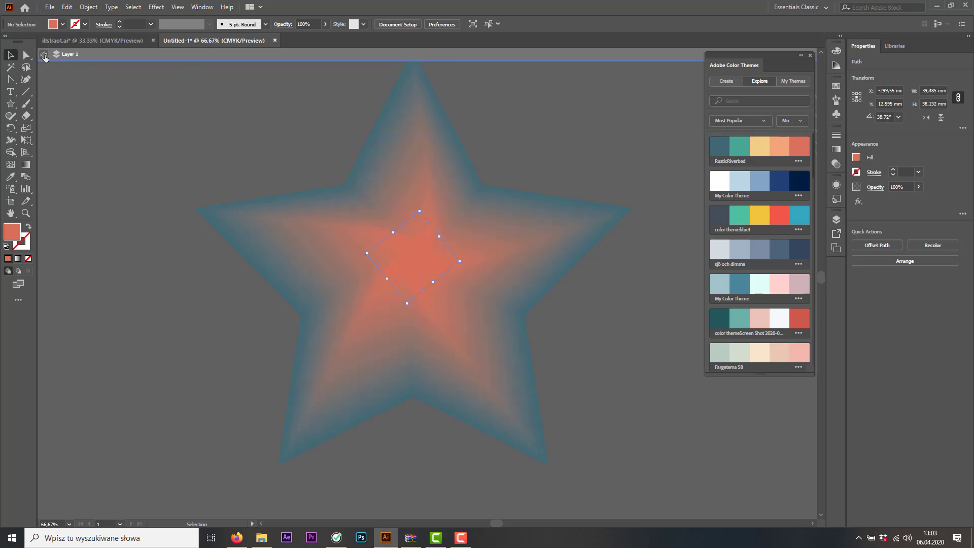
Move the blended star onto the artboard, scale it proportionally to about 130 by 123 mm and place it over the teal area
scroll(182, 122, down, 2)
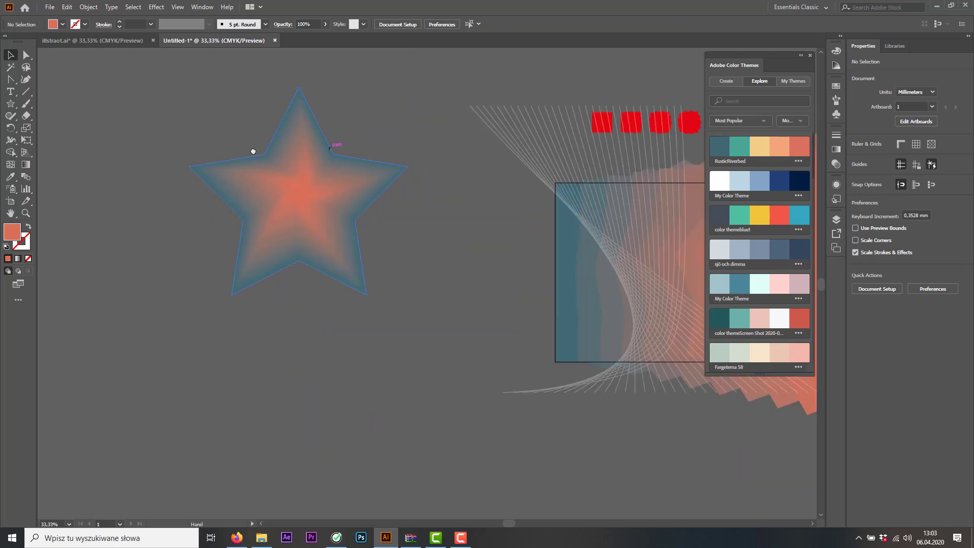
scroll(252, 152, right, 3)
drag(122, 182, 537, 250)
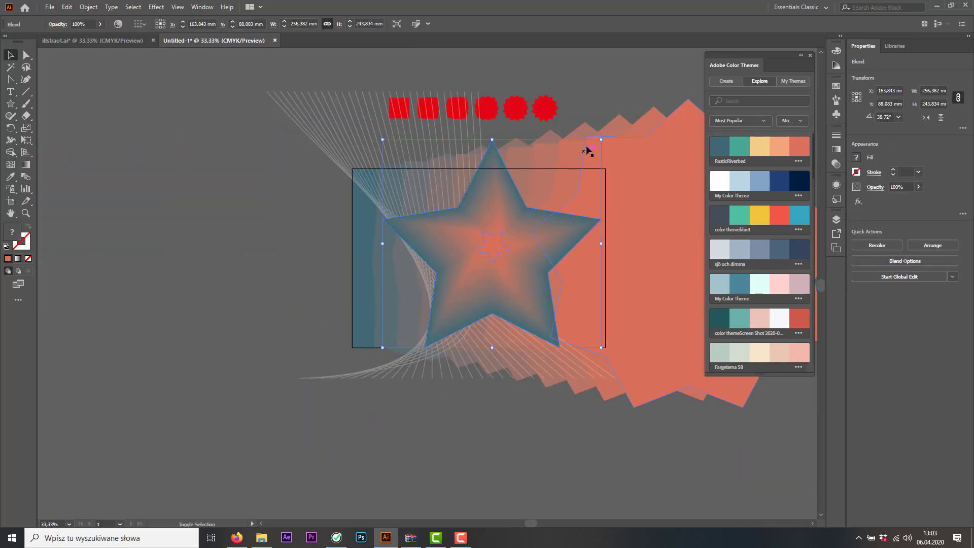
drag(601, 140, 493, 242)
drag(438, 288, 405, 228)
click(257, 311)
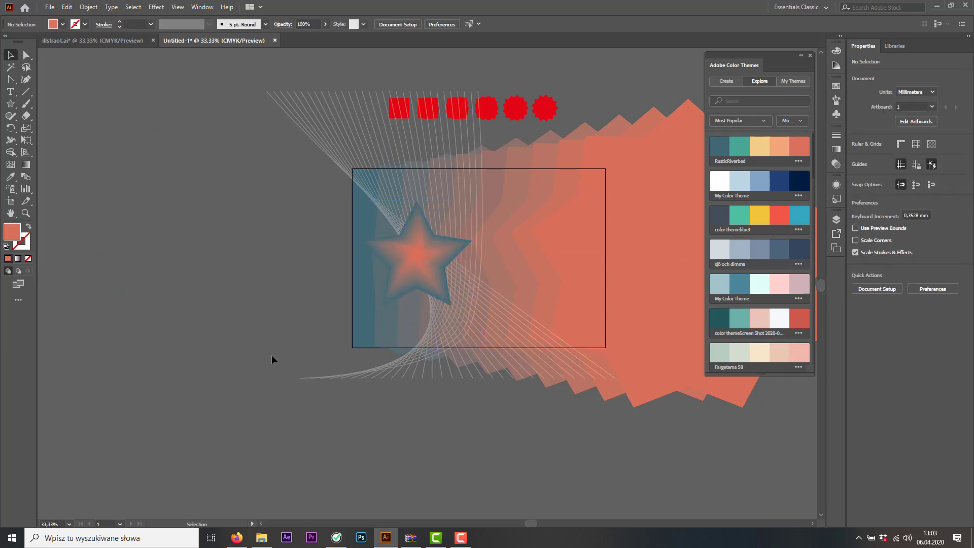
Move the star off the artboard and delete it along with the remaining blend artwork
drag(440, 255, 253, 224)
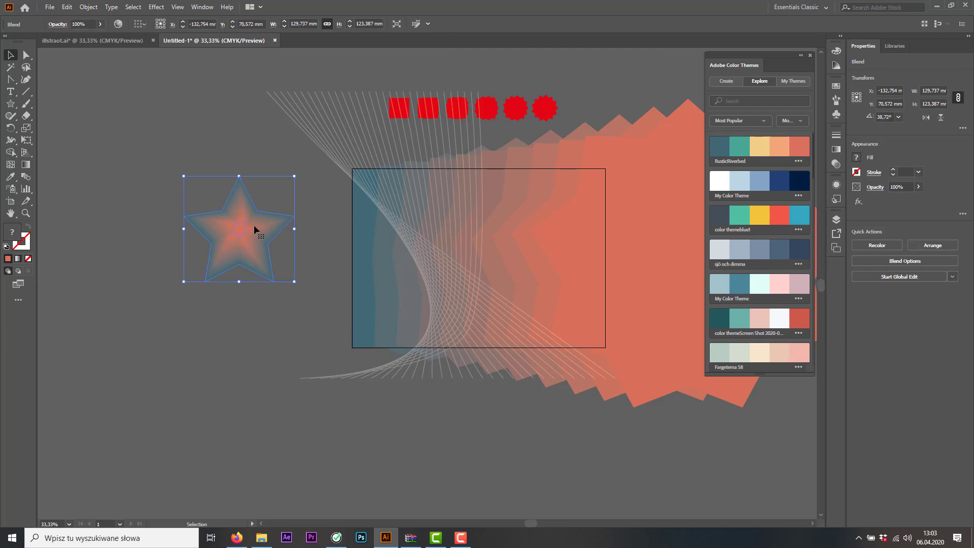
key(Delete)
click(437, 255)
key(Delete)
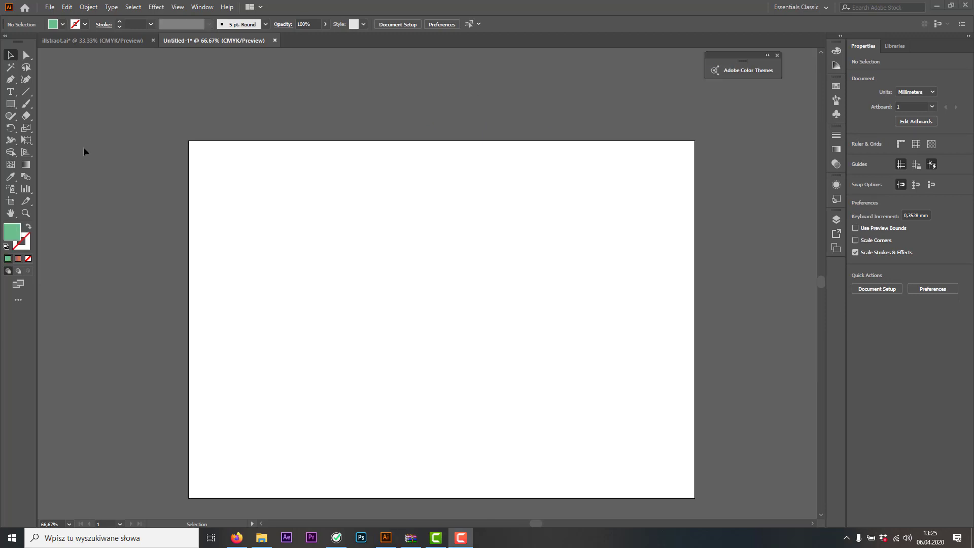
Paint a wavy freehand stroke across the empty artboard with the Paintbrush tool, and undo it
click(10, 142)
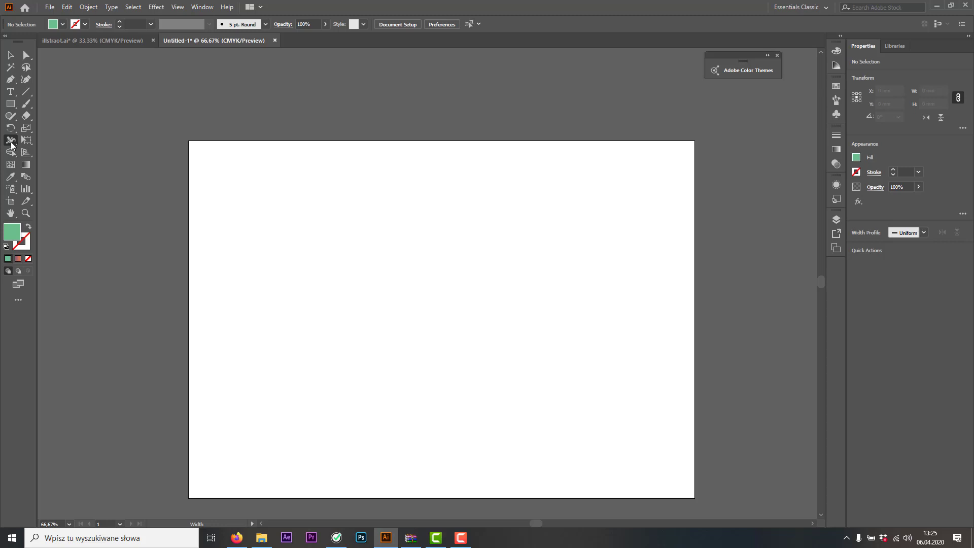
click(26, 106)
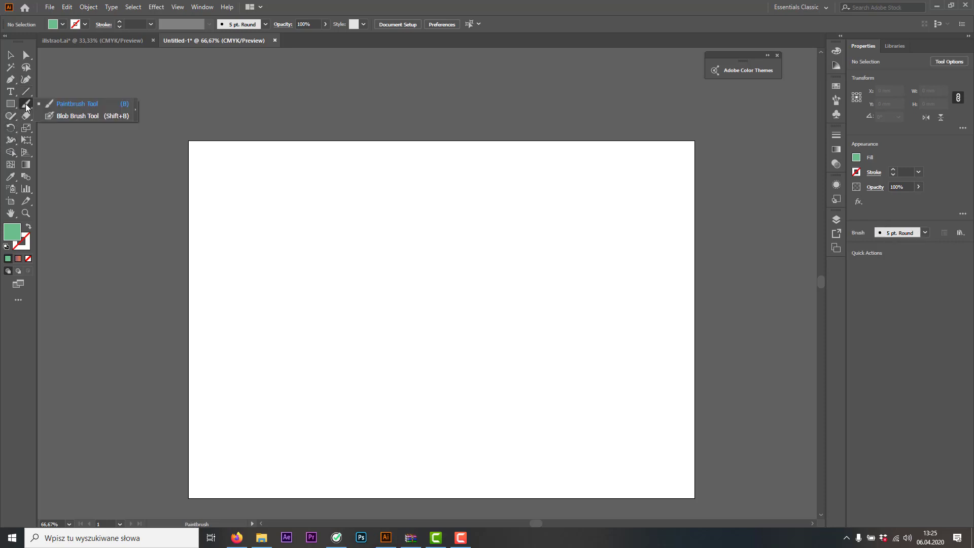
click(69, 106)
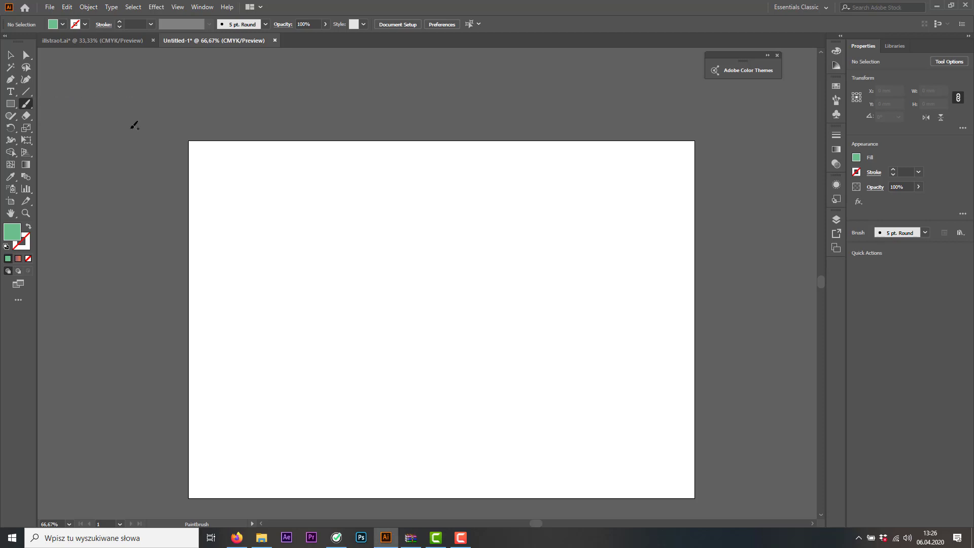
mouse_move(291, 367)
mouse_down()
mouse_move(428, 267)
mouse_move(575, 304)
mouse_up()
drag(610, 262, 566, 229)
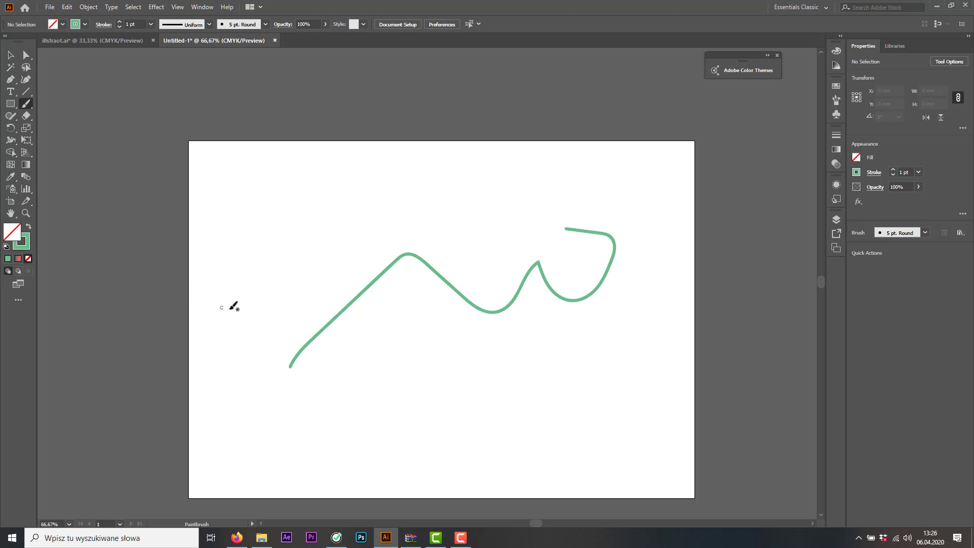
key(ctrl+z)
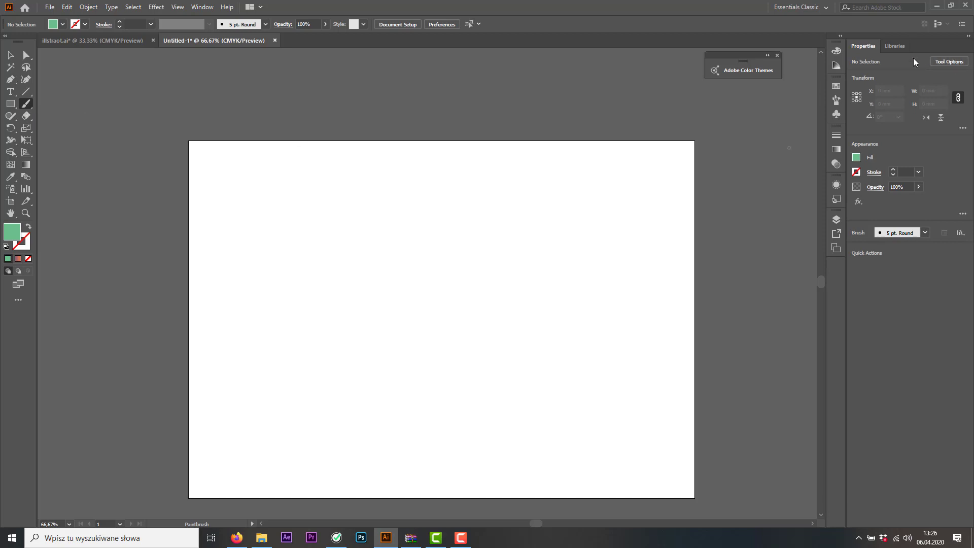
Adjust the Paintbrush fidelity and paint a test arc from the artboard's bottom edge toward its upper right
click(944, 63)
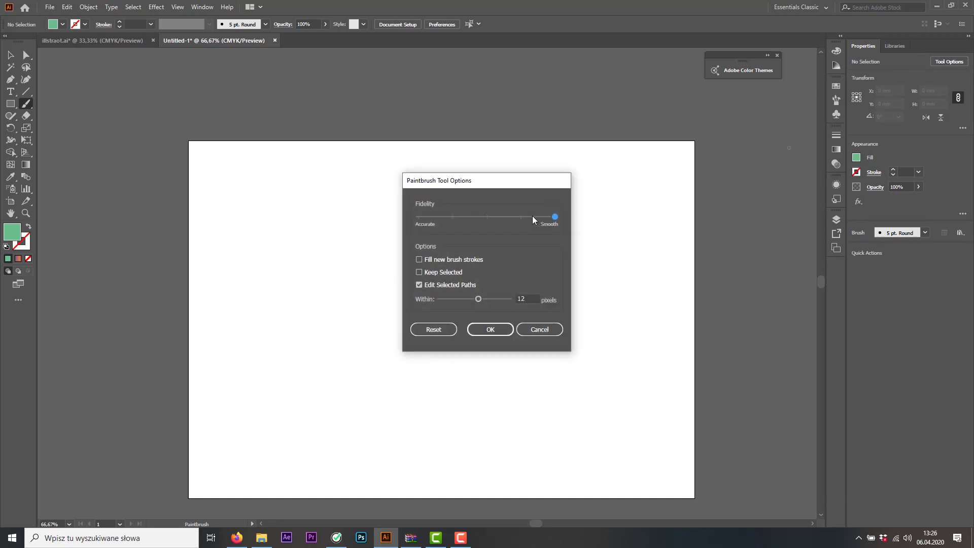
drag(479, 217, 557, 212)
click(483, 333)
mouse_move(285, 498)
mouse_down()
mouse_move(304, 423)
mouse_move(343, 370)
mouse_move(460, 284)
mouse_move(549, 260)
mouse_up()
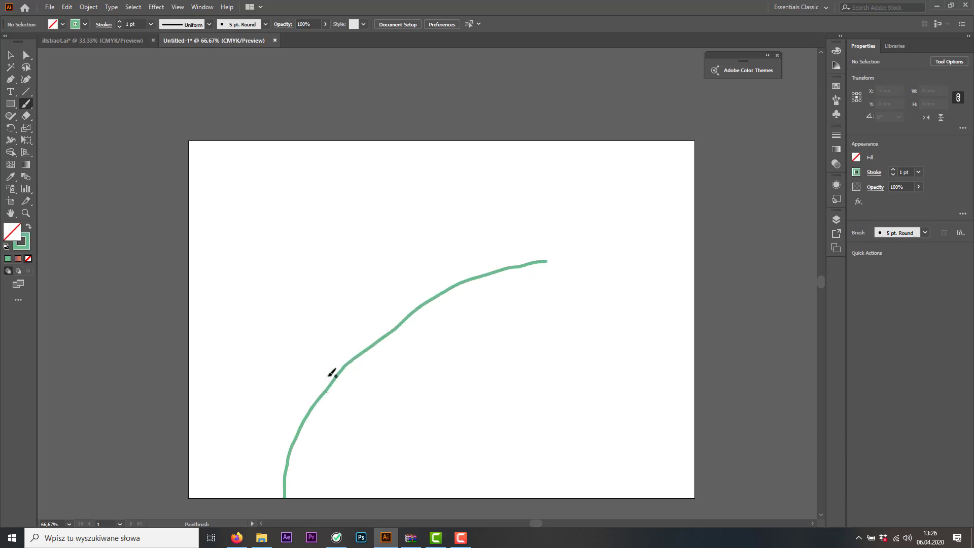
Set the Paintbrush fidelity to Smooth and paint five curved strokes rising from the lower part of the artboard toward the upper right
click(941, 64)
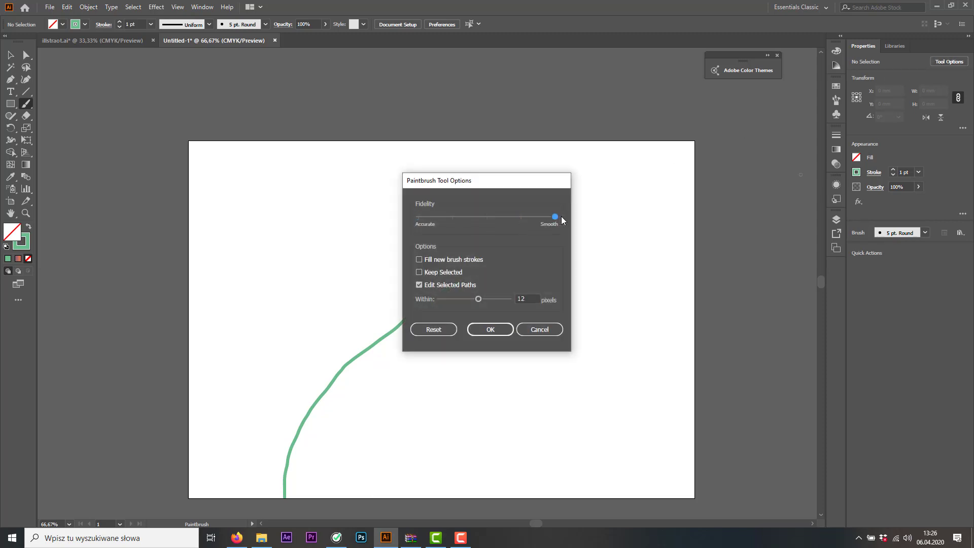
click(494, 329)
mouse_move(232, 498)
mouse_down()
mouse_move(243, 445)
mouse_move(335, 307)
mouse_move(416, 251)
mouse_move(498, 221)
mouse_up()
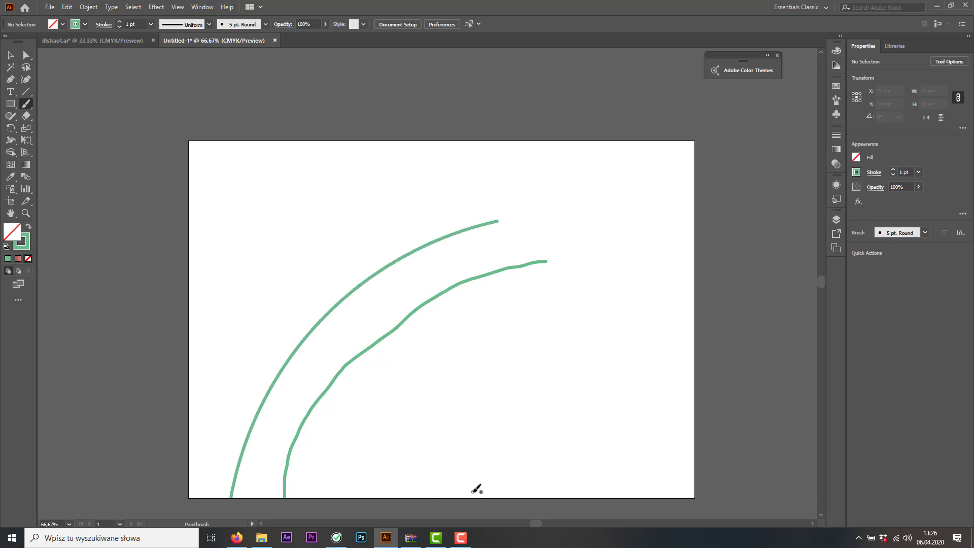
mouse_move(477, 489)
mouse_down()
mouse_move(565, 261)
mouse_move(634, 175)
mouse_up()
mouse_move(343, 483)
mouse_down()
mouse_move(411, 330)
mouse_move(516, 142)
mouse_move(555, 155)
mouse_up()
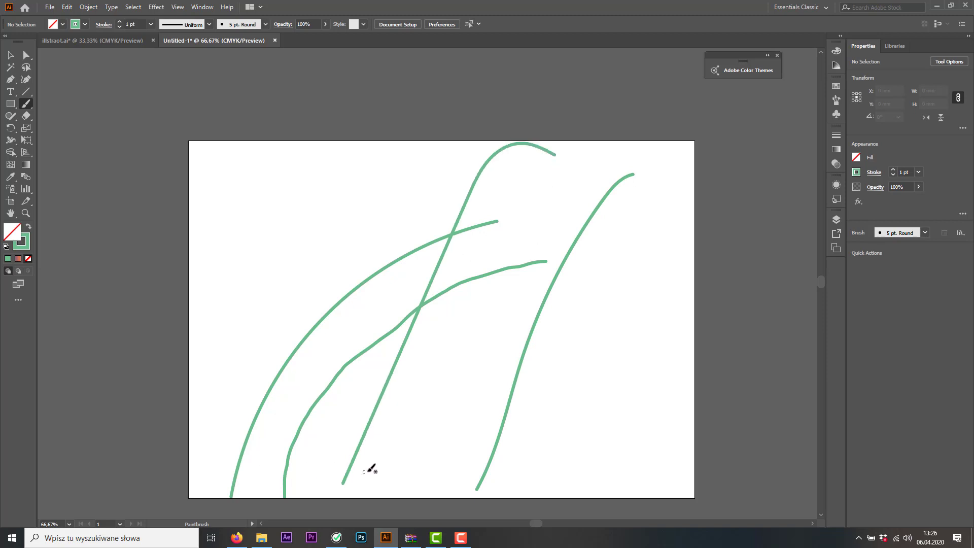
mouse_move(373, 484)
mouse_down()
mouse_move(380, 438)
mouse_move(481, 255)
mouse_move(516, 232)
mouse_up()
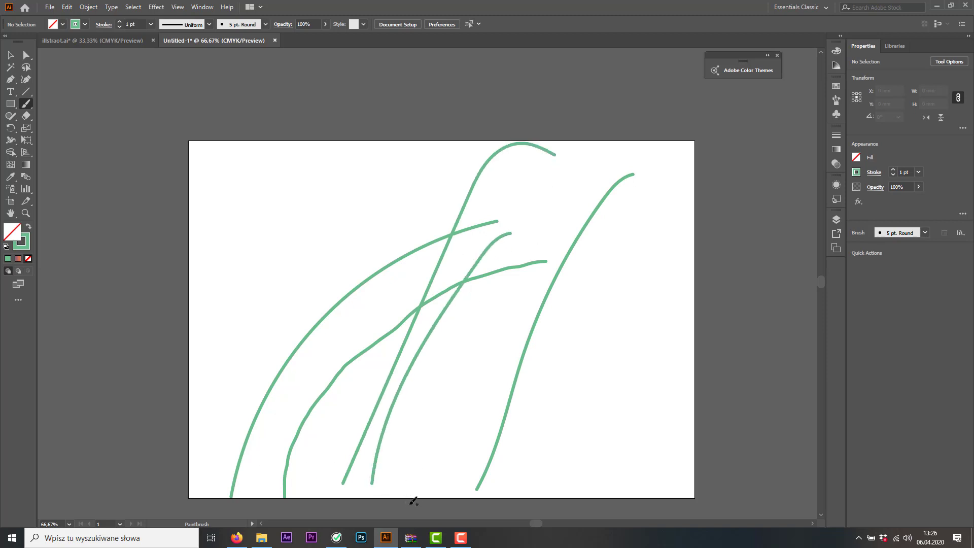
mouse_move(442, 484)
mouse_down()
mouse_move(469, 249)
mouse_move(562, 201)
mouse_up()
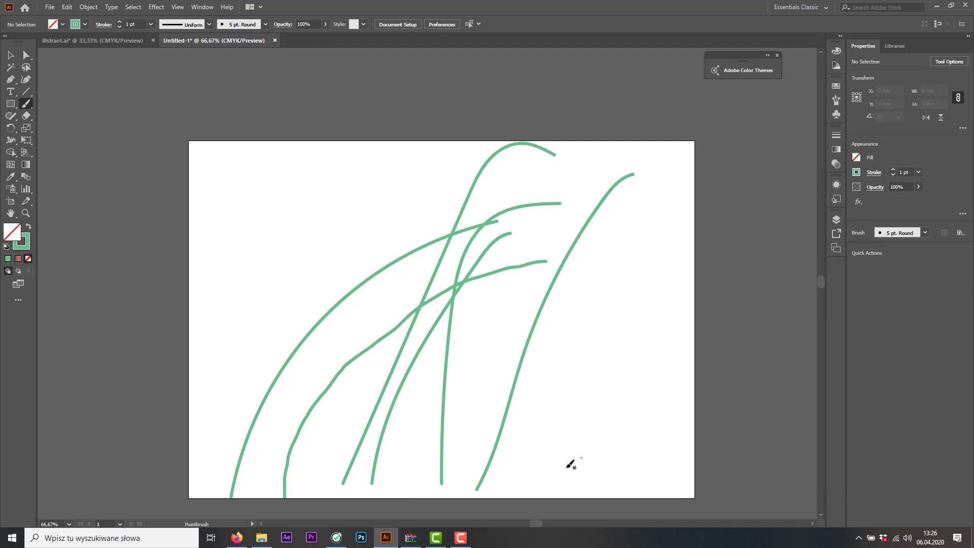
Delete all the test brush strokes from the artboard
click(14, 56)
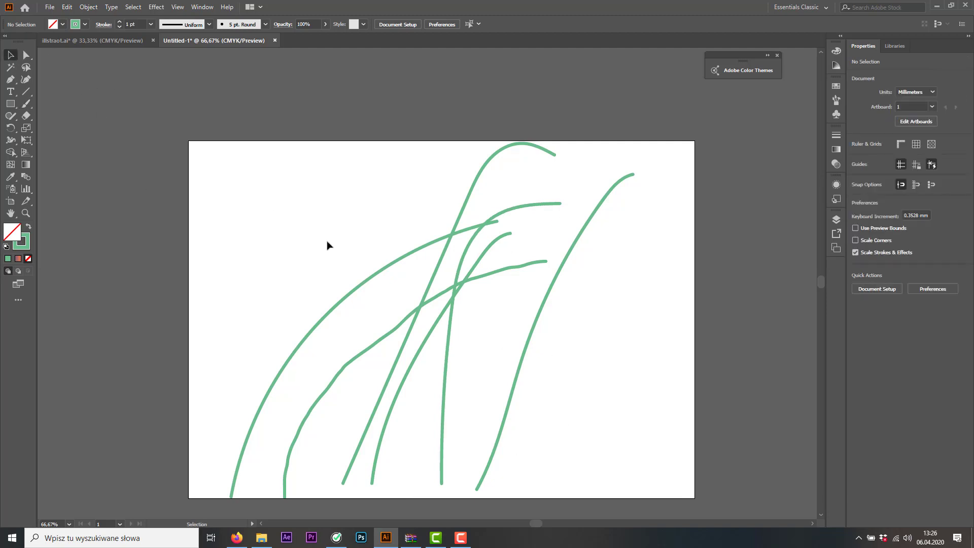
drag(292, 210, 562, 353)
key(Delete)
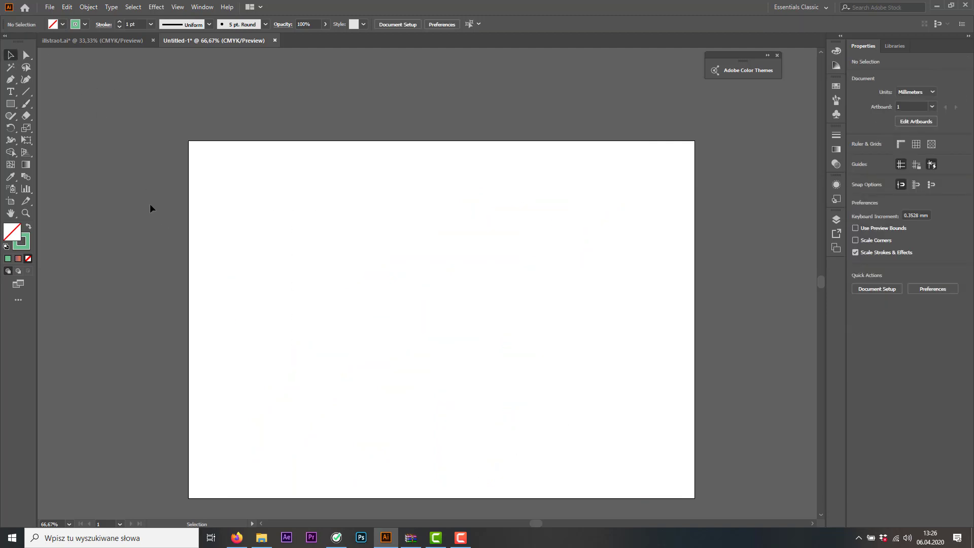
Paint one smooth curve about 75 mm wide and 152 mm high, rising from the artboard's bottom edge and bending right
click(10, 80)
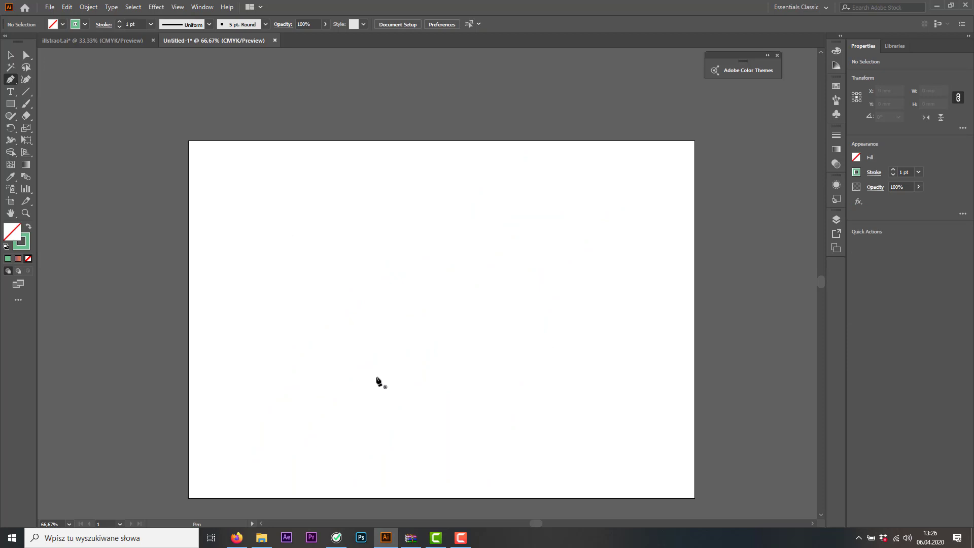
click(27, 105)
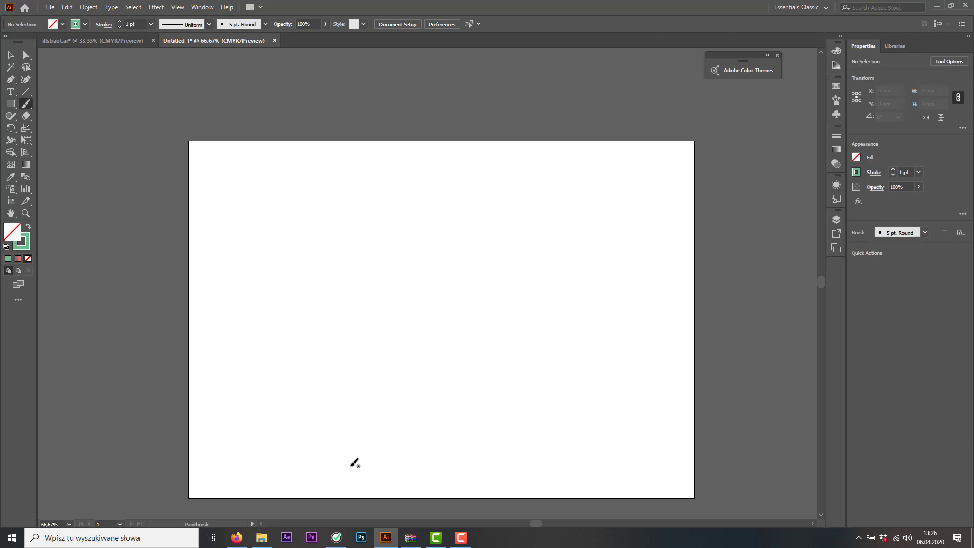
mouse_move(354, 494)
mouse_down()
mouse_move(349, 428)
mouse_move(397, 304)
mouse_move(480, 234)
mouse_up()
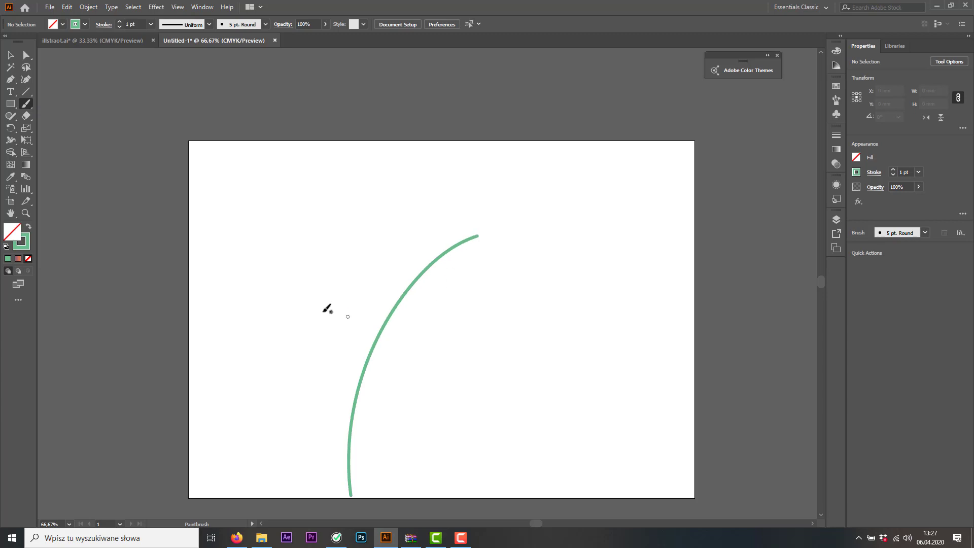
Apply the Basic brush to the painted curve
click(10, 54)
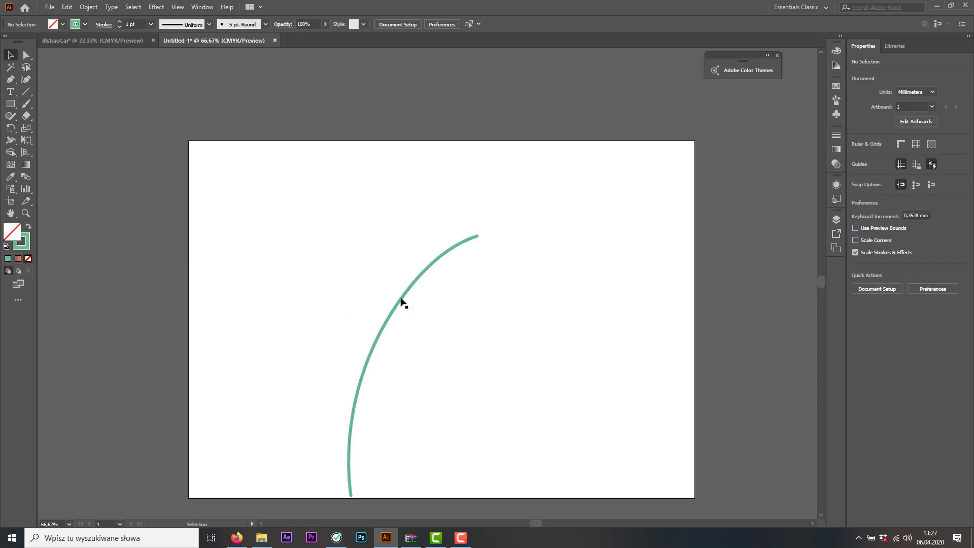
key(ctrl+a)
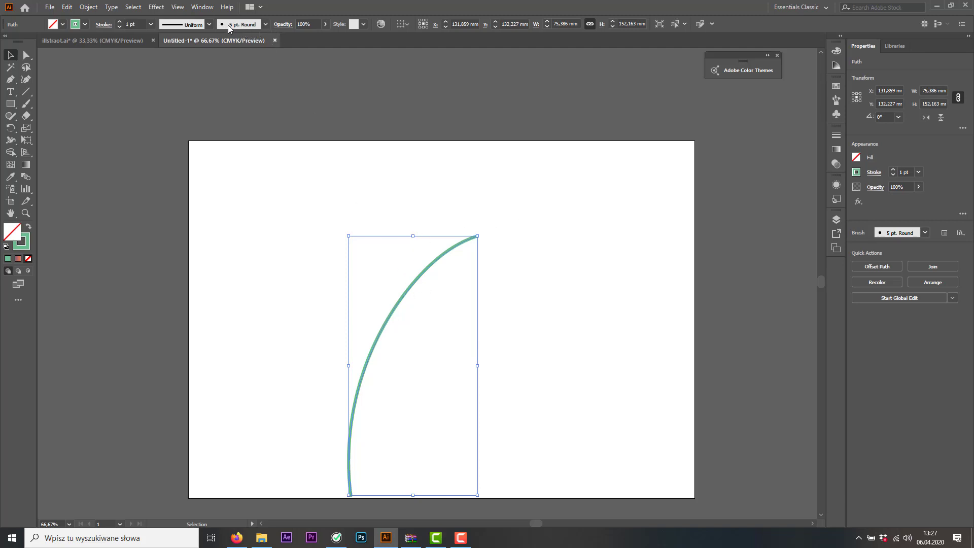
click(257, 26)
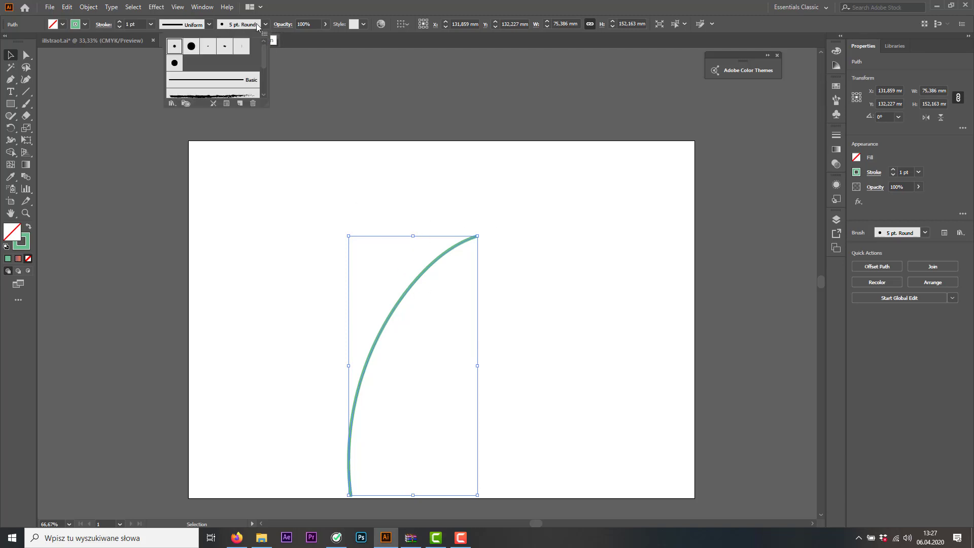
click(203, 81)
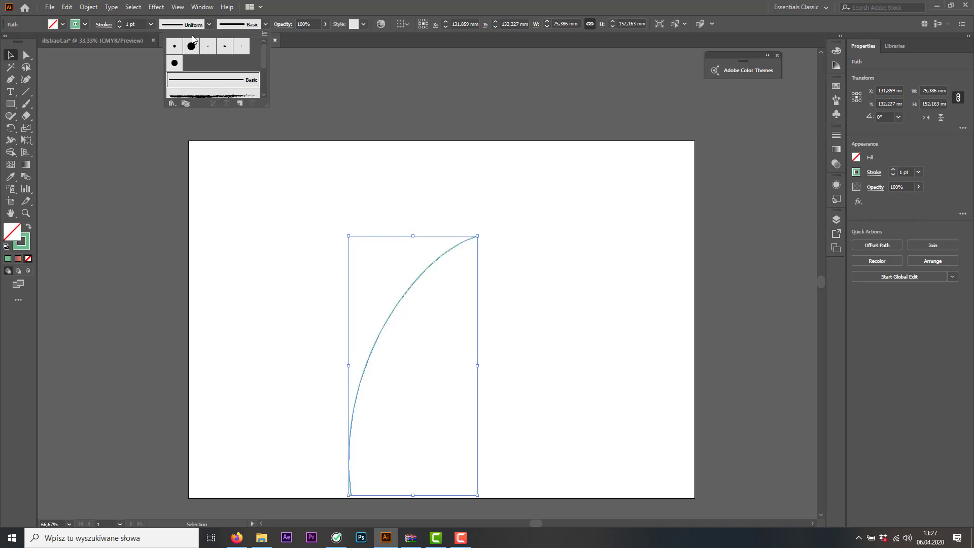
click(338, 10)
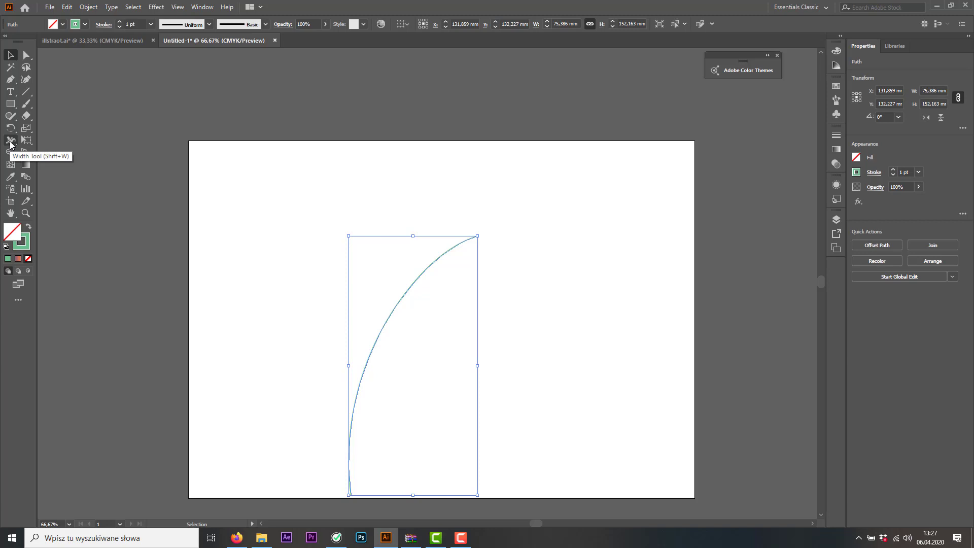
Try widening the curve's lower middle to about 45.6 pt with the Width tool, and undo the change
click(10, 144)
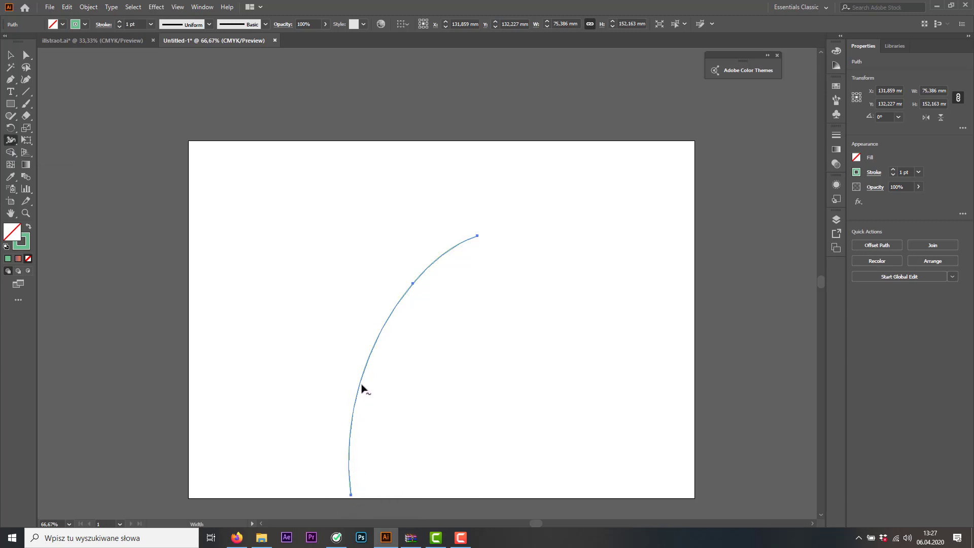
mouse_move(361, 386)
mouse_down()
mouse_move(394, 389)
mouse_move(374, 388)
mouse_up()
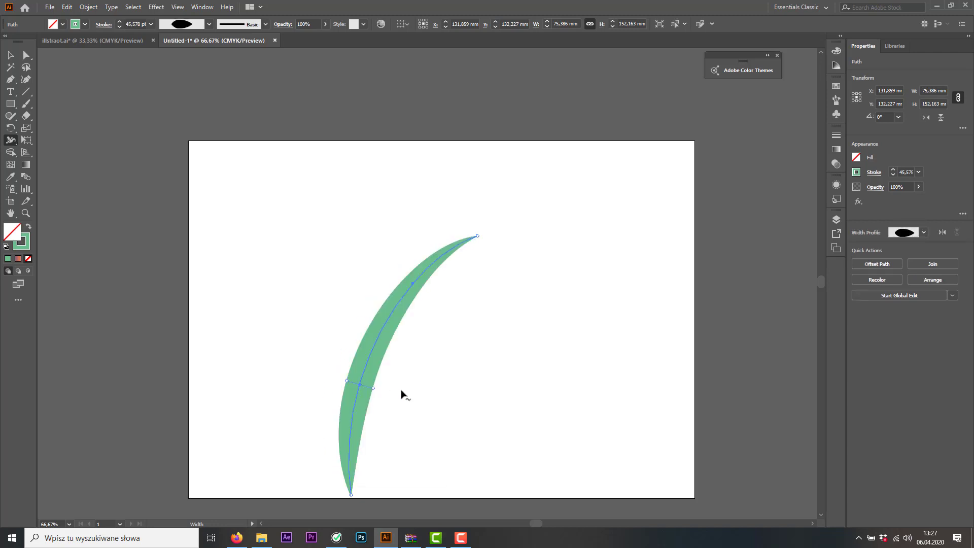
key(ctrl+z)
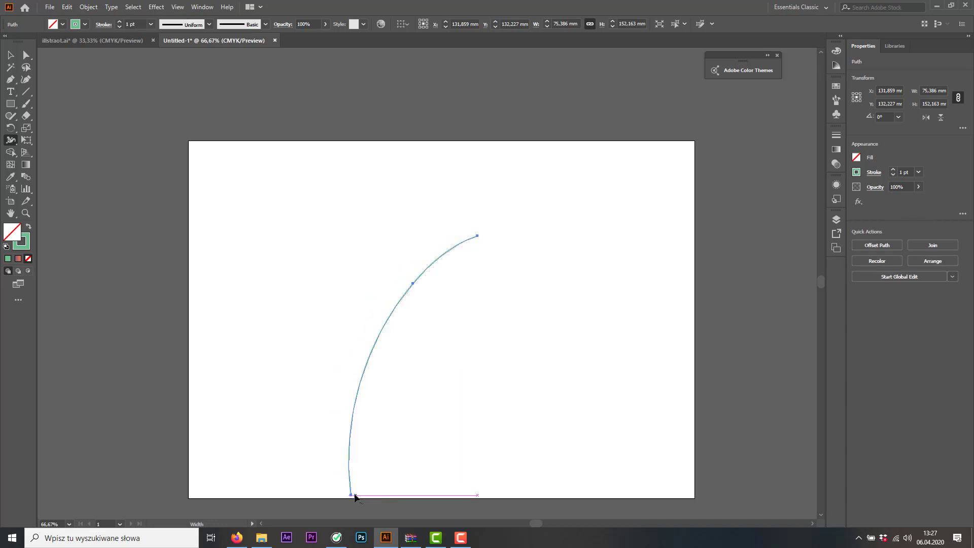
Widen the curve's bottom end to about 58.3 pt with the Width tool; also try widening its upper middle and undo that
drag(369, 497, 371, 497)
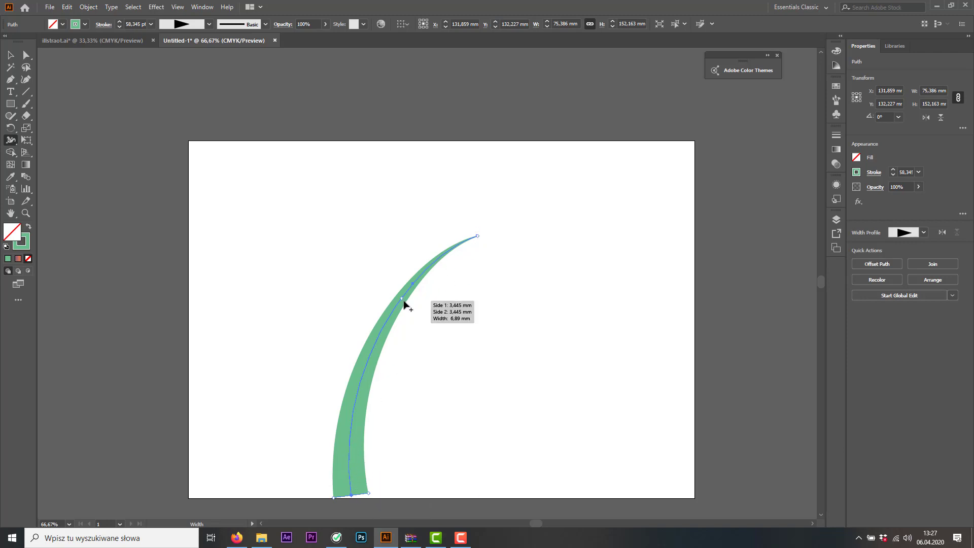
drag(405, 303, 427, 317)
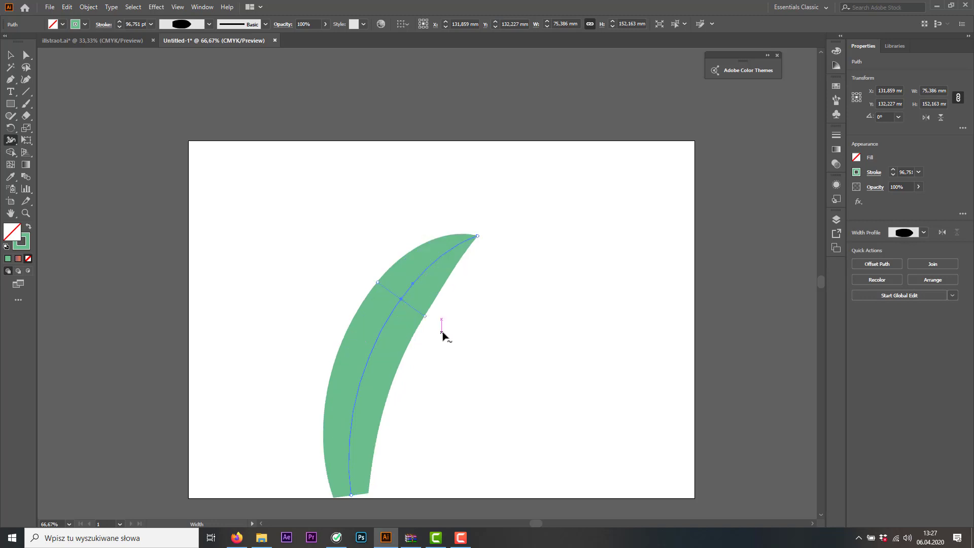
key(ctrl+z)
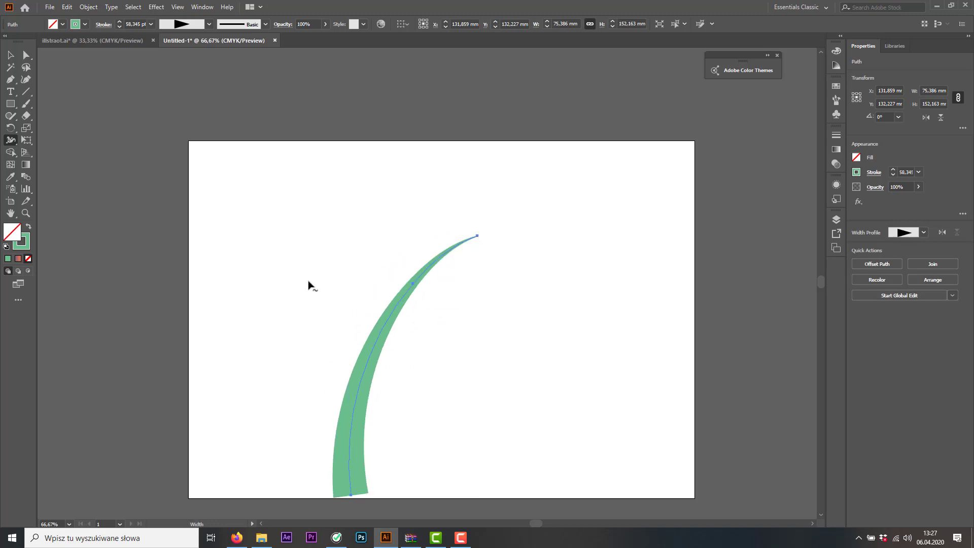
click(11, 55)
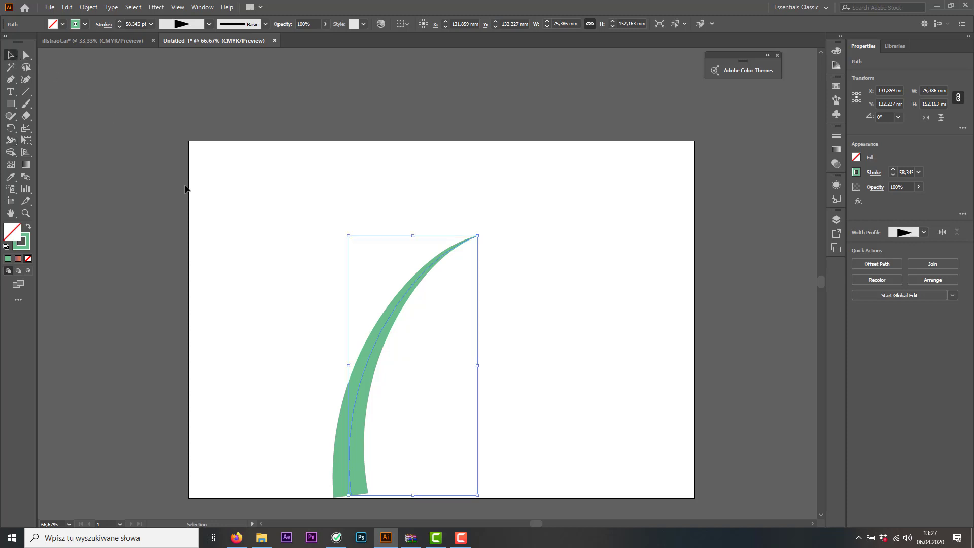
click(251, 238)
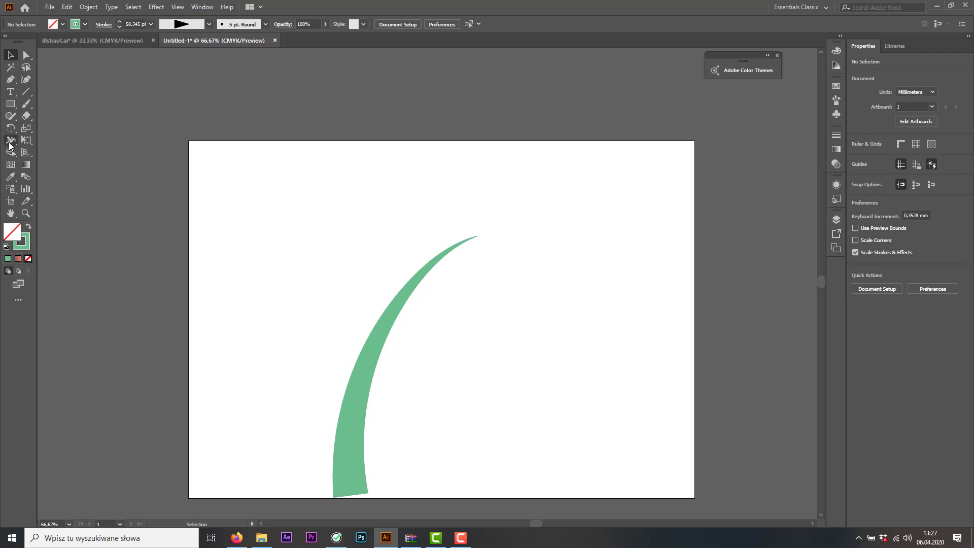
Draw an open spiral beside the stem and enlarge it to about 35 by 59 mm, with its outer end meeting the stem's left side
click(26, 93)
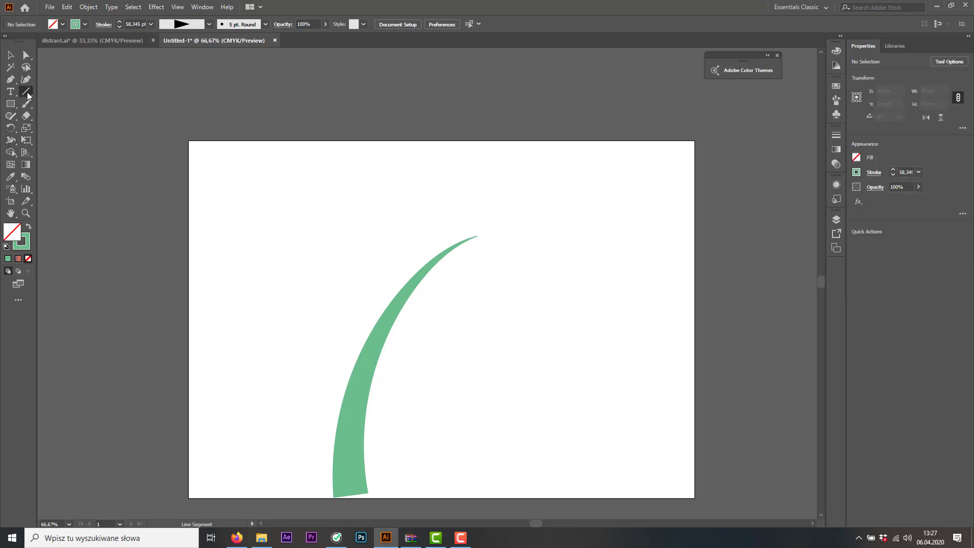
click(65, 116)
drag(309, 296, 317, 331)
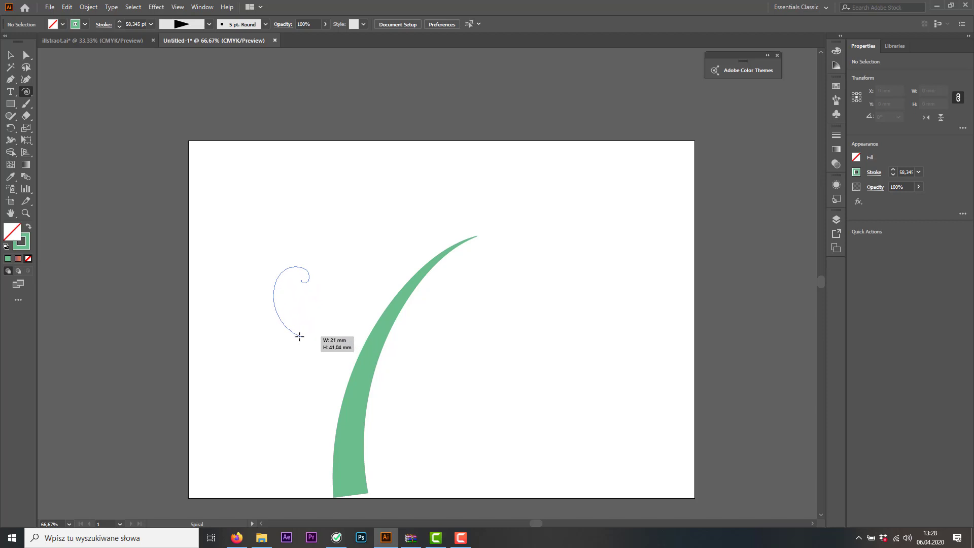
mouse_move(278, 354)
mouse_down()
mouse_move(298, 381)
mouse_move(280, 347)
mouse_up()
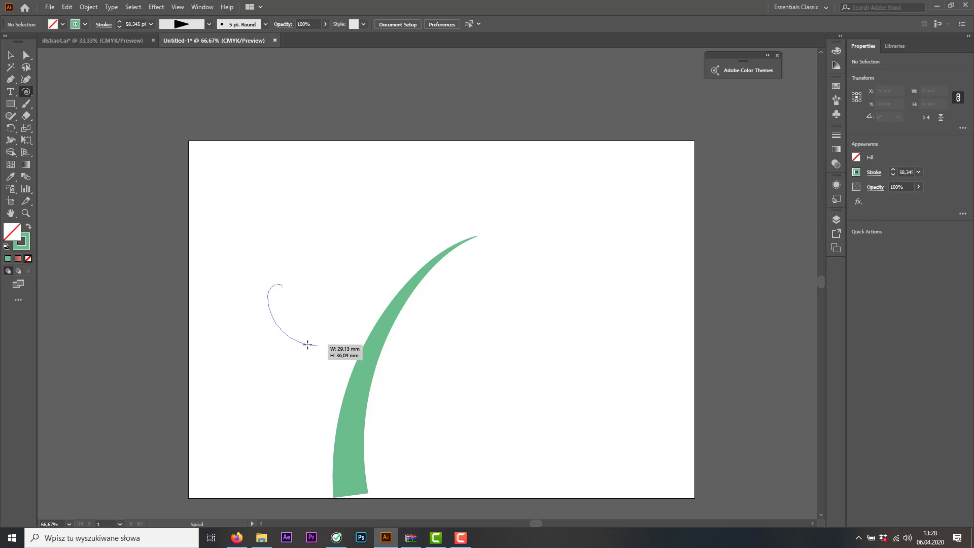
mouse_move(304, 307)
mouse_down()
mouse_move(322, 355)
mouse_move(286, 341)
mouse_move(315, 324)
mouse_move(331, 330)
mouse_move(318, 315)
mouse_move(307, 331)
mouse_move(286, 322)
mouse_move(291, 311)
mouse_move(307, 319)
mouse_up()
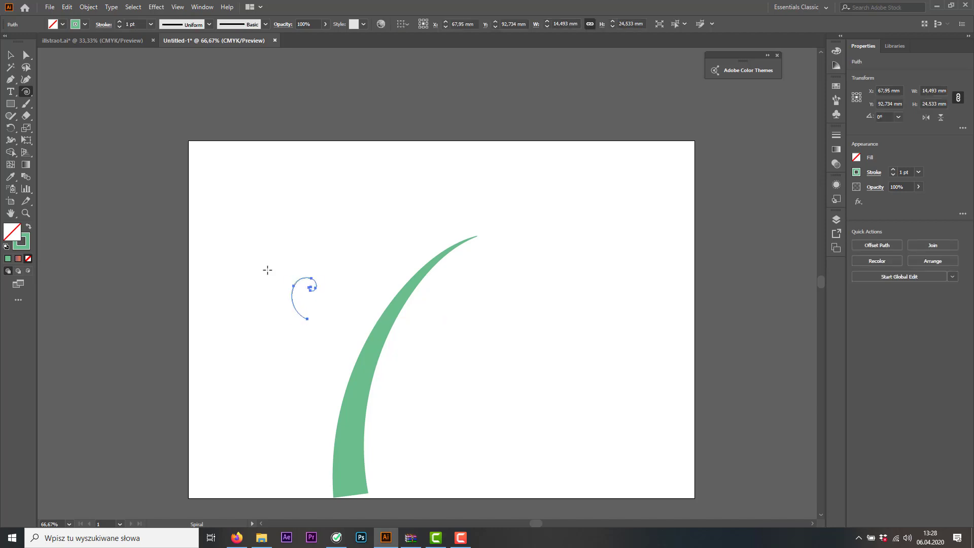
click(10, 55)
mouse_move(318, 279)
mouse_down()
mouse_move(397, 219)
mouse_move(355, 243)
mouse_move(377, 276)
mouse_up()
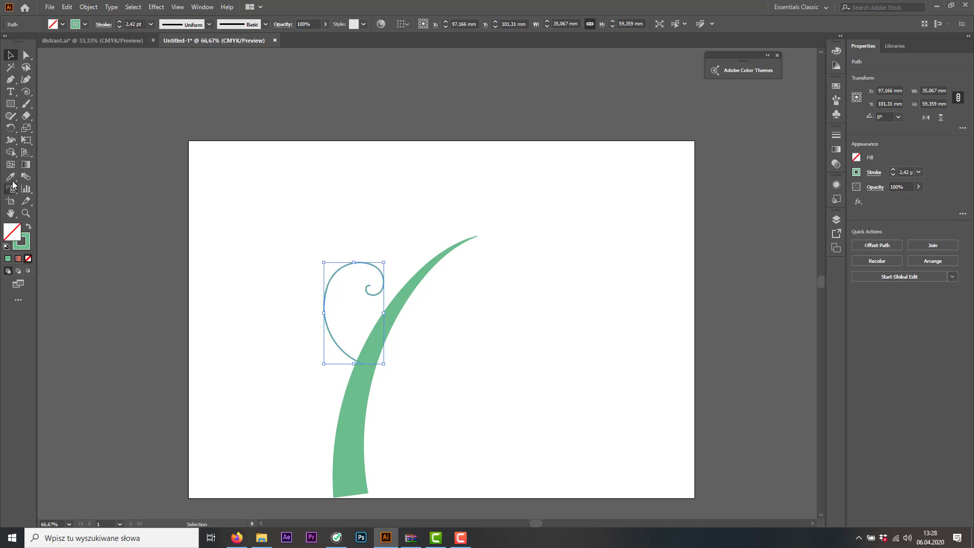
Widen the spiral's outer end to about 21.6 pt with the Width tool so the branch tapers toward its curl, and deselect it
click(10, 140)
drag(363, 364, 361, 368)
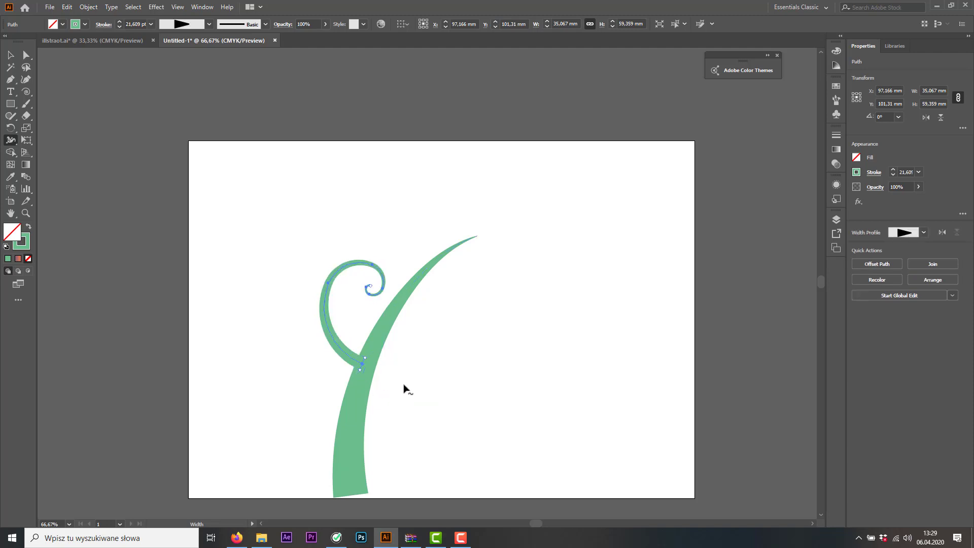
click(11, 55)
click(357, 247)
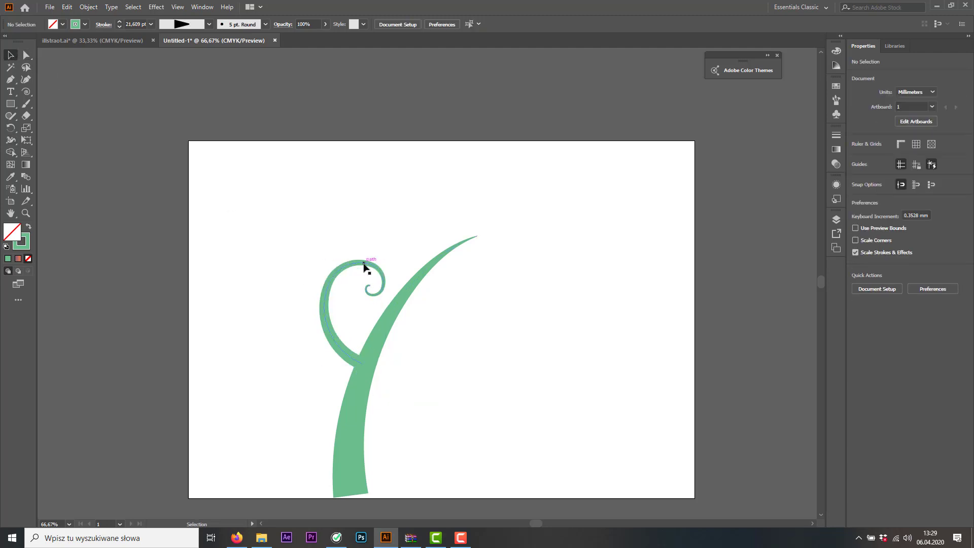
Place a copy of the curled branch right of the stem, rotated about 186°, and create a horizontally mirrored copy of it
drag(364, 264, 463, 276)
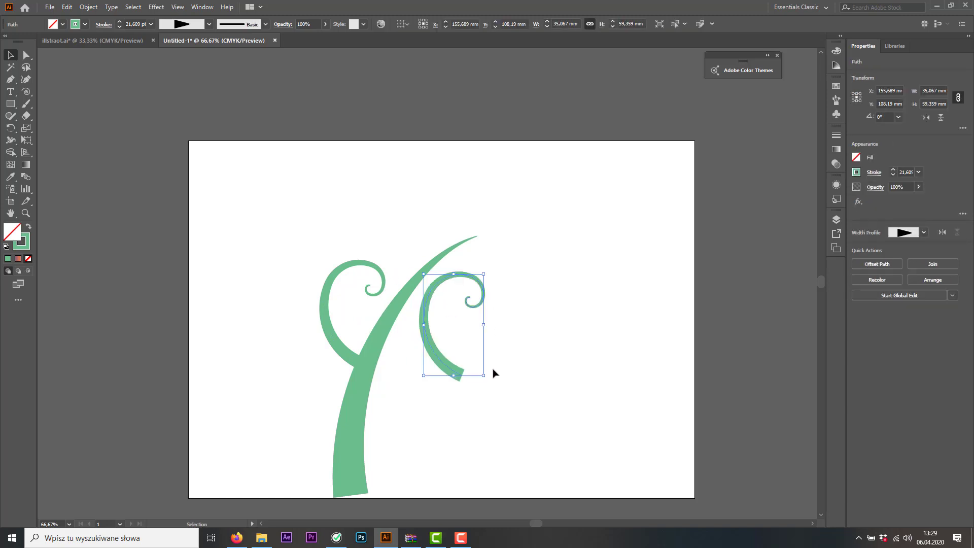
drag(487, 379, 480, 310)
right_click(480, 310)
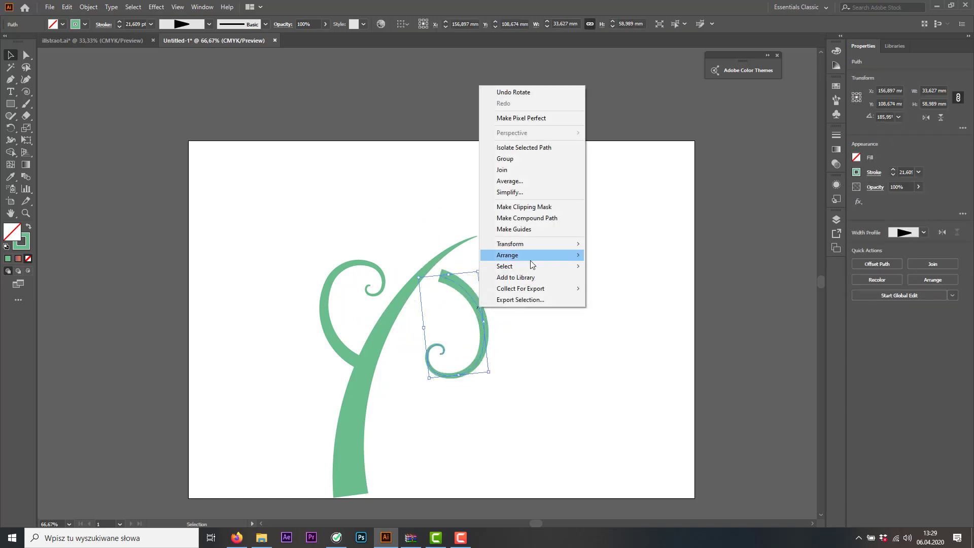
mouse_move(531, 248)
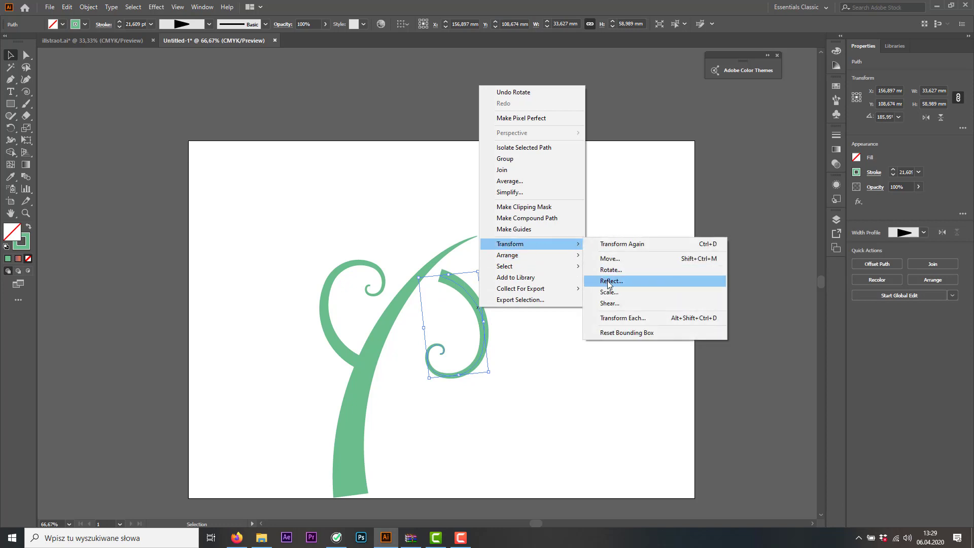
click(611, 281)
click(446, 334)
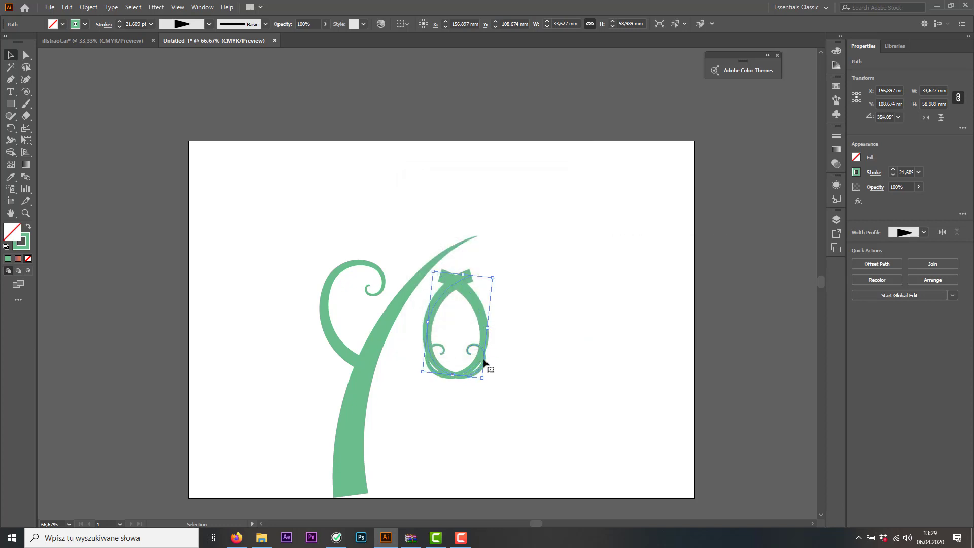
Set the unmirrored copy aside at the artboard's right edge and fit the mirrored one, about 28 by 18 mm, to the stem's upper right side
drag(478, 303, 709, 268)
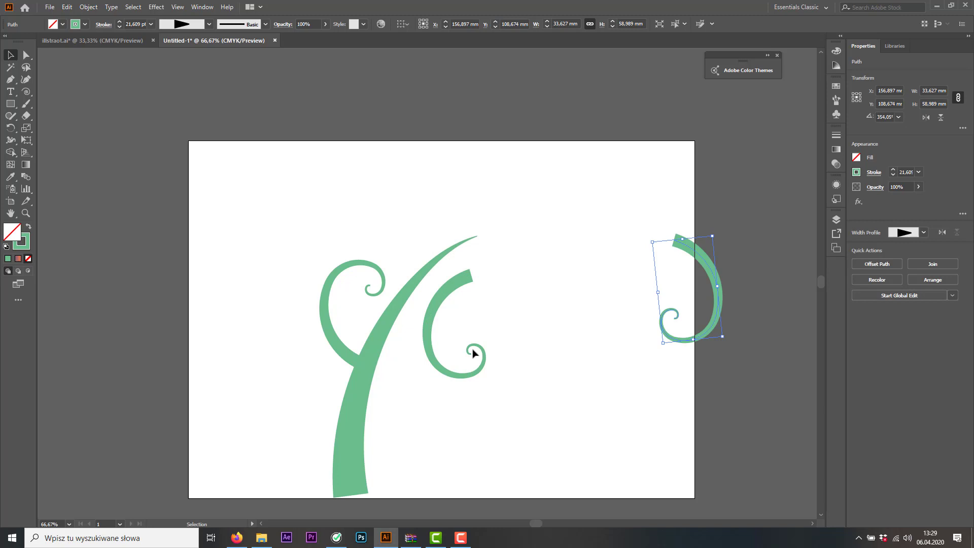
click(478, 374)
mouse_move(487, 382)
mouse_down()
mouse_move(504, 255)
mouse_move(505, 285)
mouse_move(472, 284)
mouse_move(447, 306)
mouse_move(457, 327)
mouse_move(444, 297)
mouse_move(446, 311)
mouse_move(430, 325)
mouse_up()
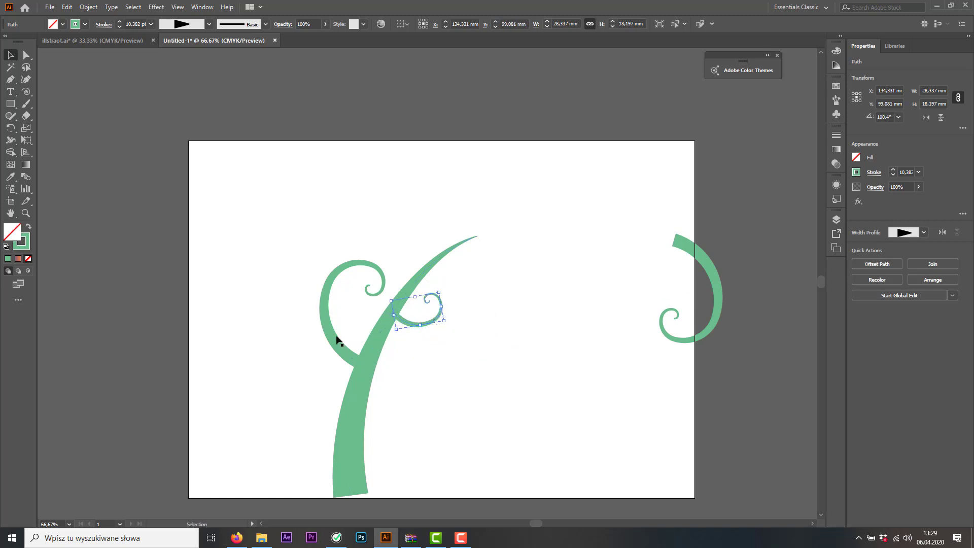
Try an enlarged copy of the small right branch, about 79 by 51 mm, on the stem's lower right side
drag(339, 343, 415, 420)
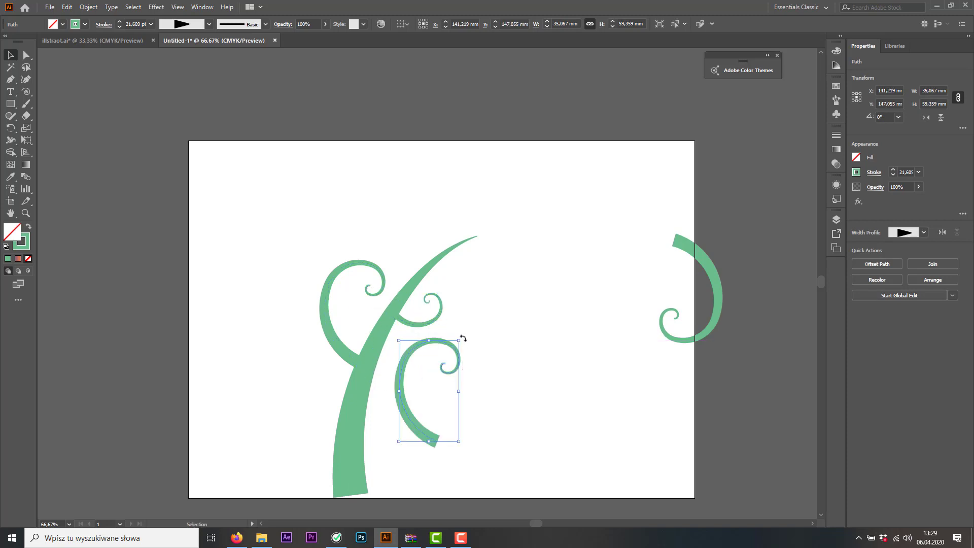
key(ctrl+z)
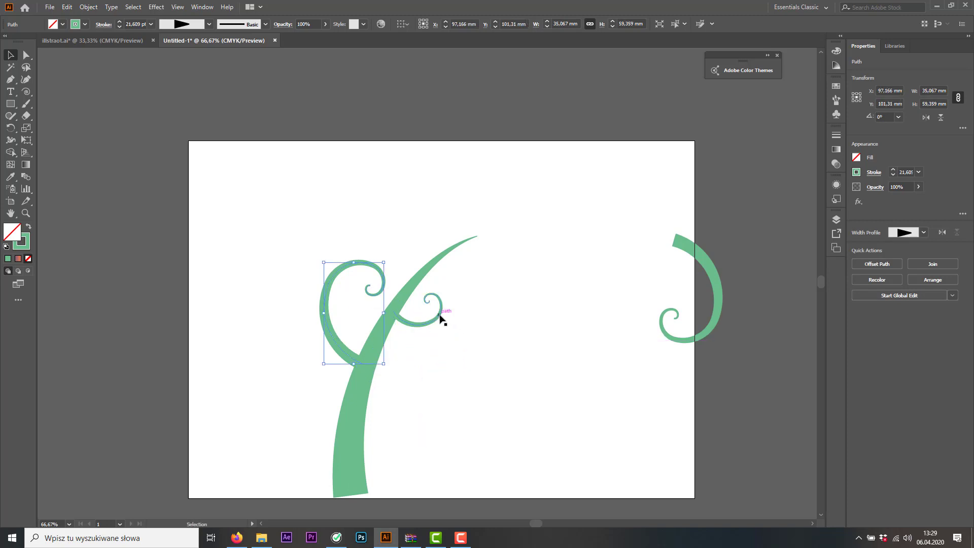
mouse_move(440, 316)
mouse_down()
mouse_move(415, 431)
mouse_move(446, 383)
mouse_move(496, 340)
mouse_move(486, 343)
mouse_up()
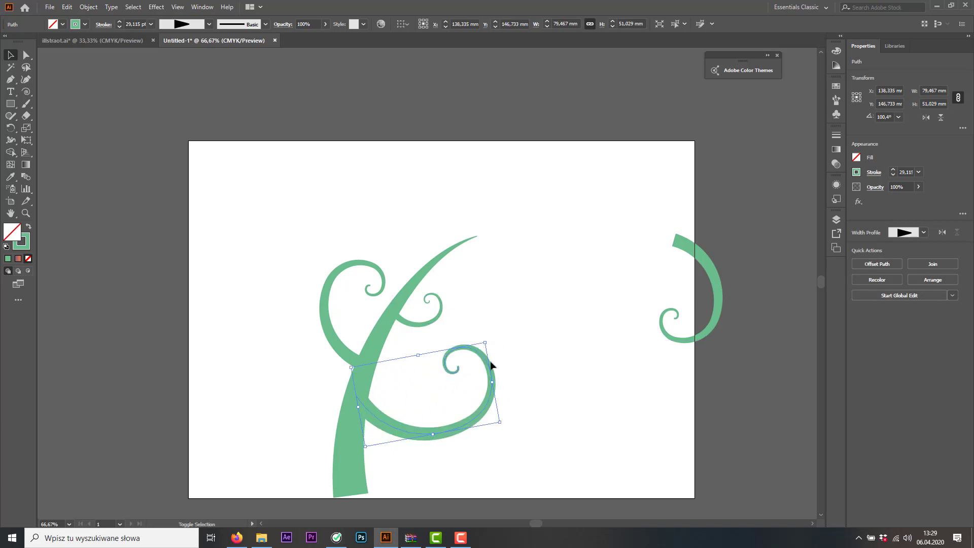
click(25, 55)
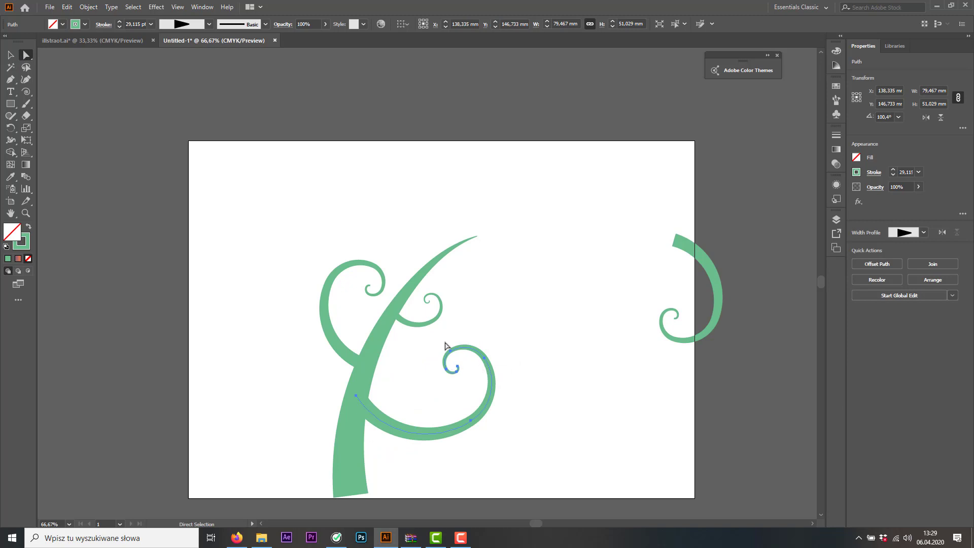
click(11, 55)
click(499, 412)
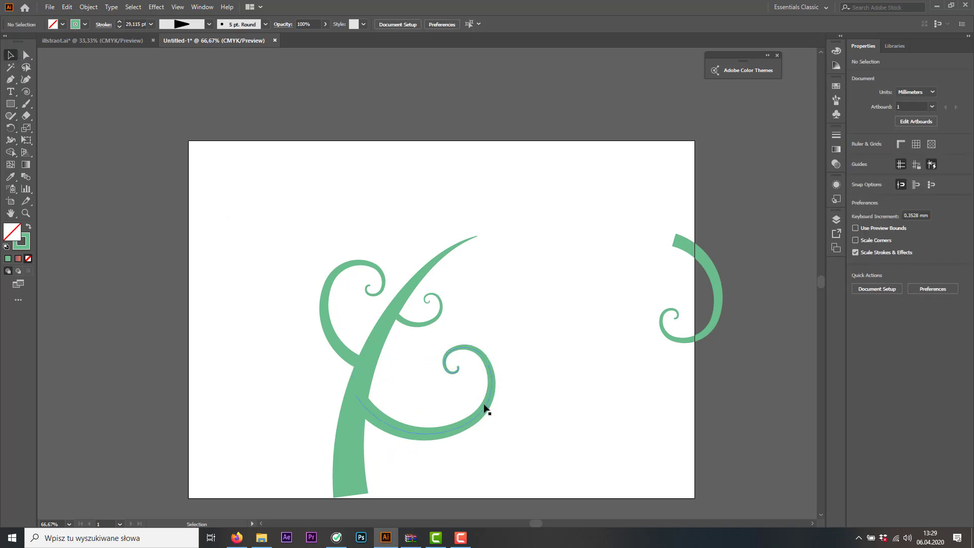
Try shrinking the lower right branch to about 56 by 36 mm, and delete it
click(487, 409)
drag(500, 423, 454, 406)
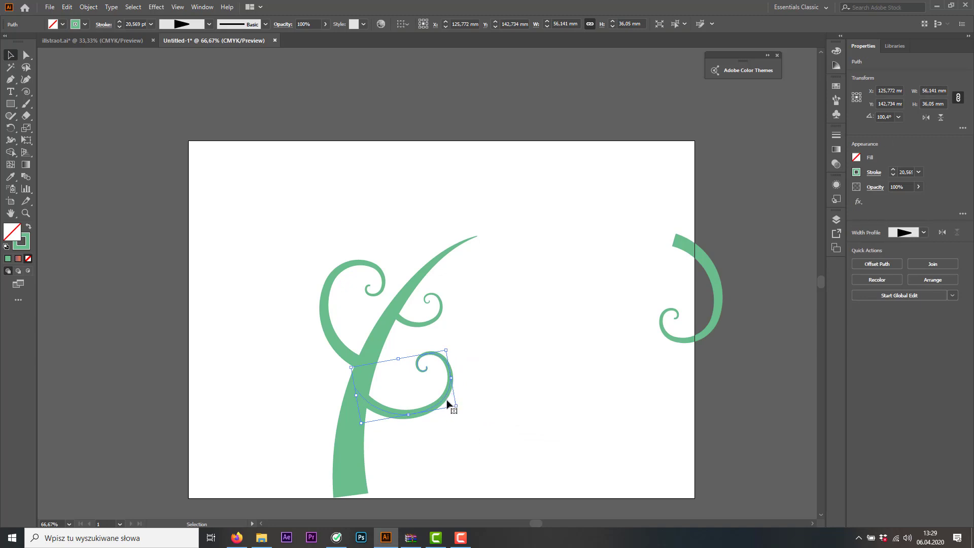
key(Delete)
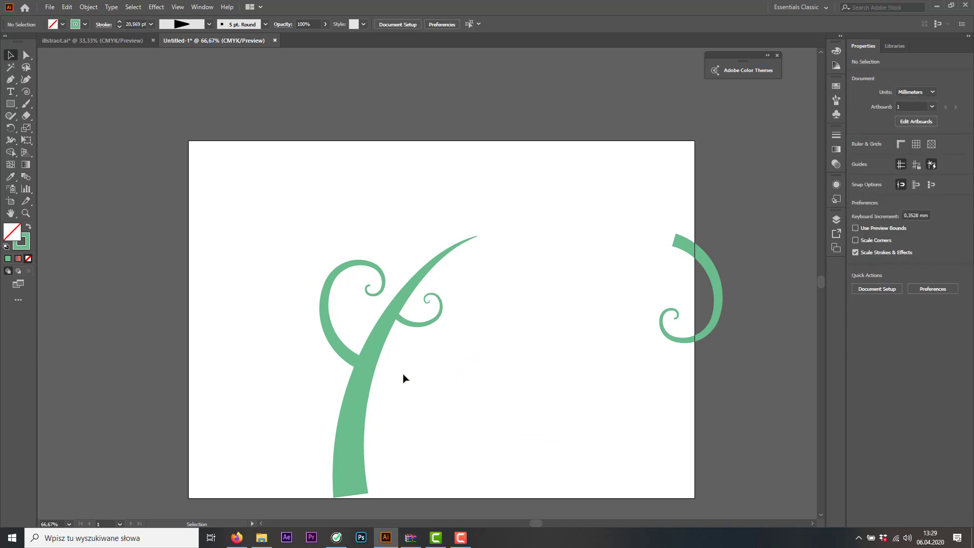
Draw a spiral about 45 by 38 mm over the stem's lower part and mirror it horizontally
click(26, 91)
drag(392, 420, 400, 458)
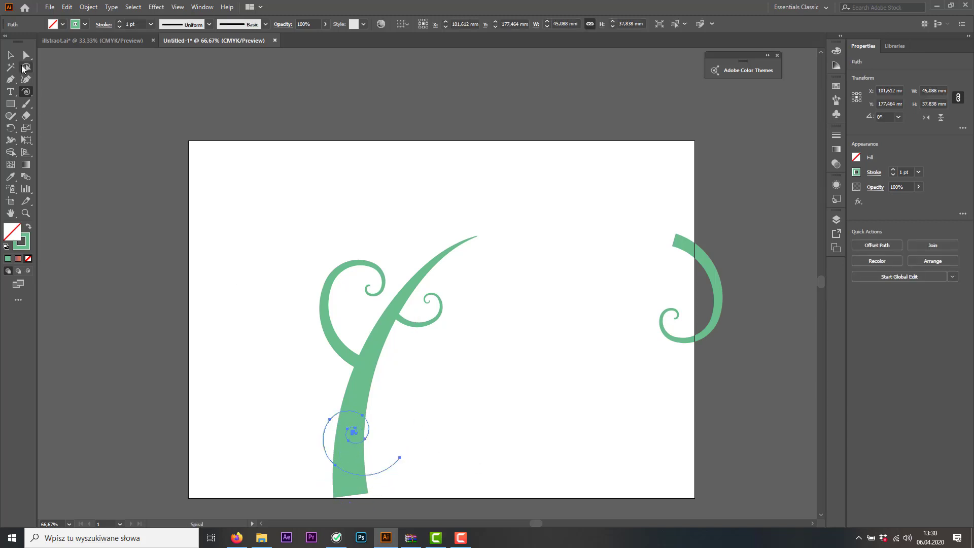
click(12, 57)
right_click(387, 469)
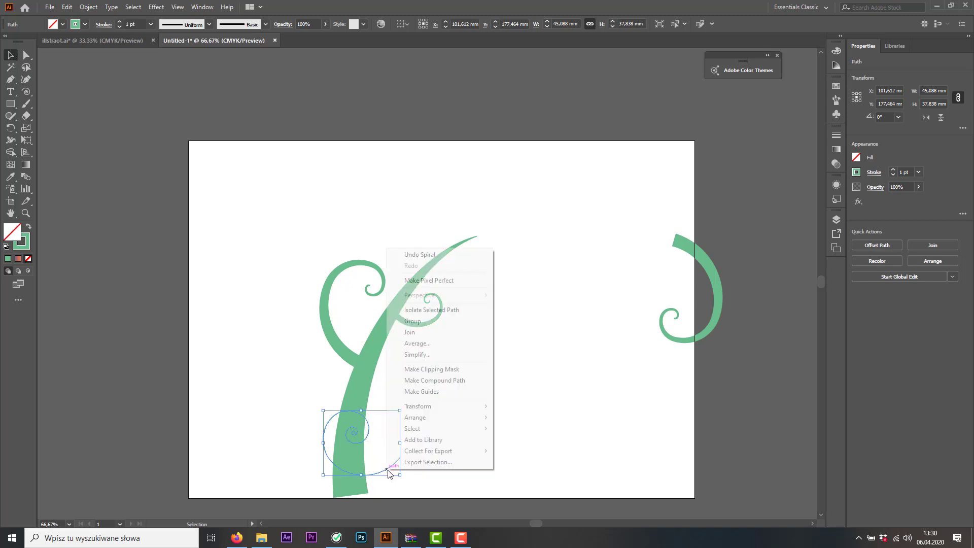
mouse_move(427, 406)
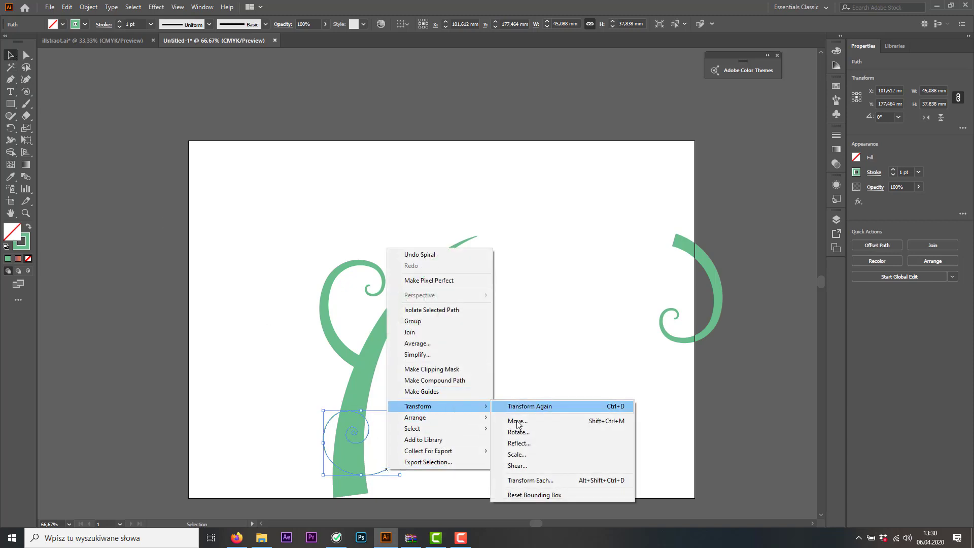
click(523, 443)
click(481, 337)
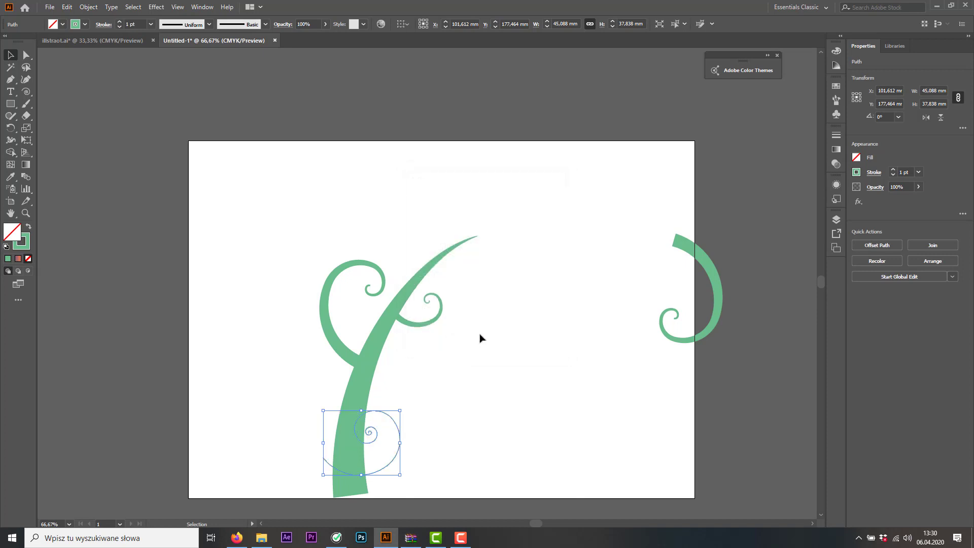
Copy the left branch's stroke onto the new spiral with the Eyedropper, and move the spiral to the right of the stem
click(10, 177)
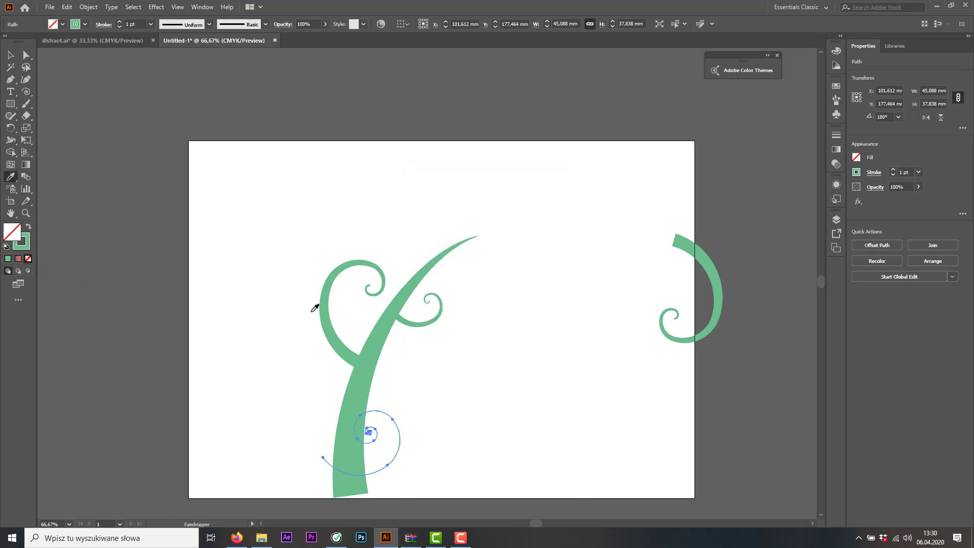
click(328, 325)
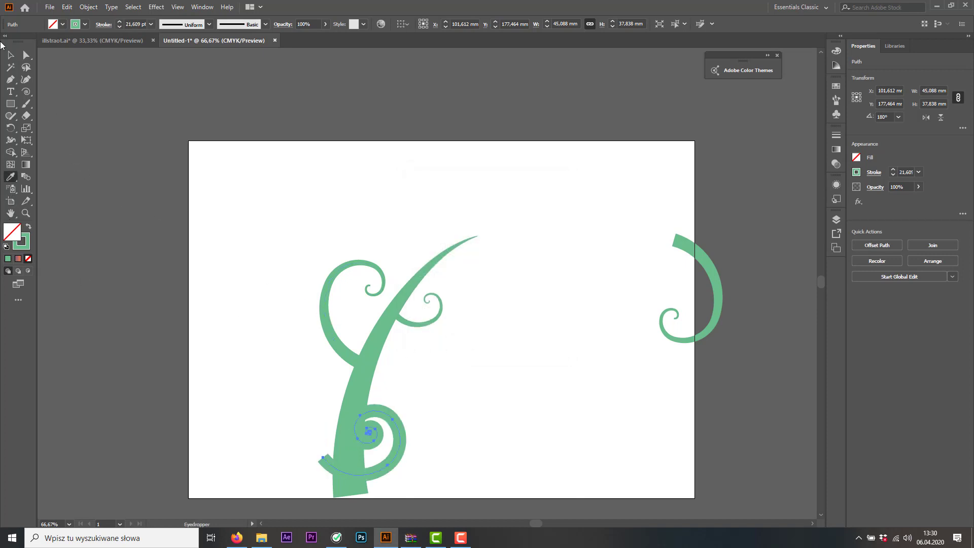
click(10, 54)
drag(390, 446, 446, 394)
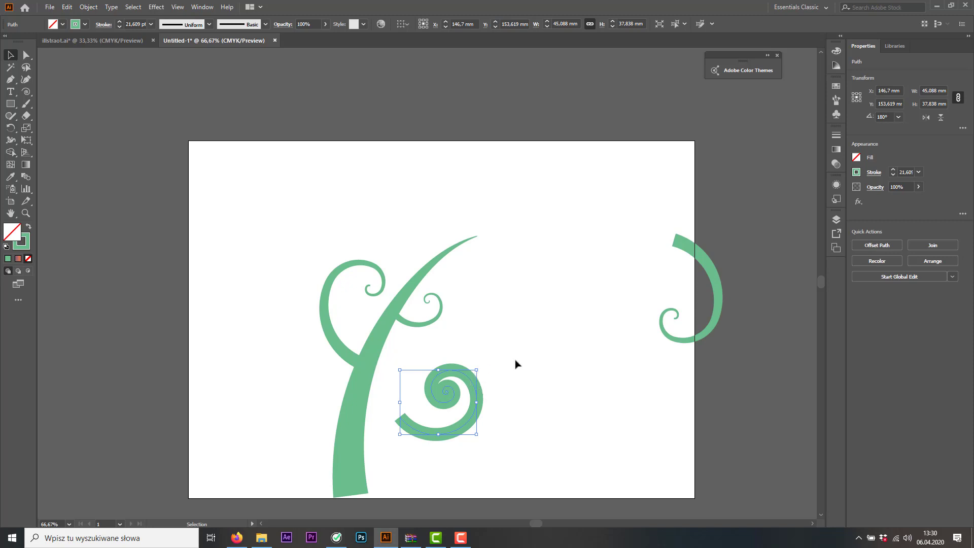
Compare the stroke options and width profiles of the new spiral and the left branch
click(872, 172)
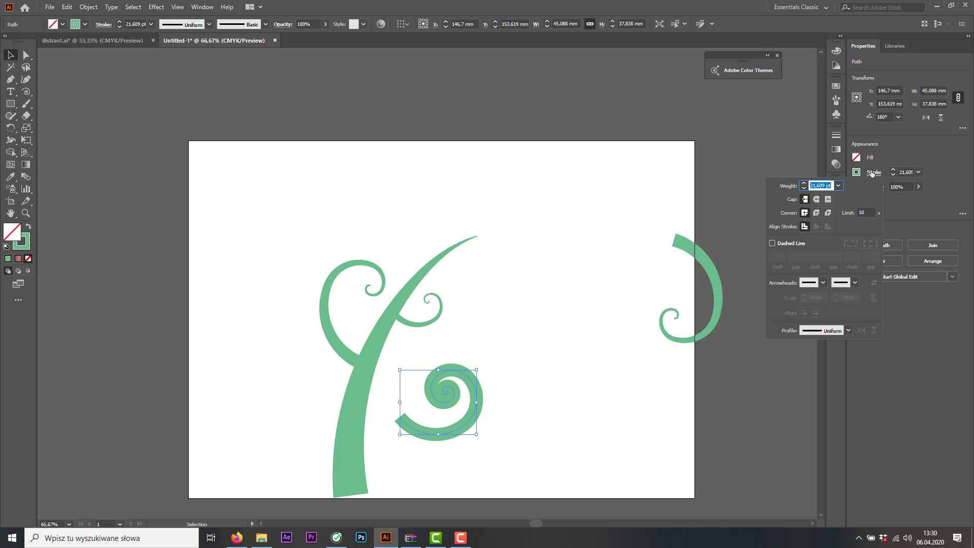
click(873, 174)
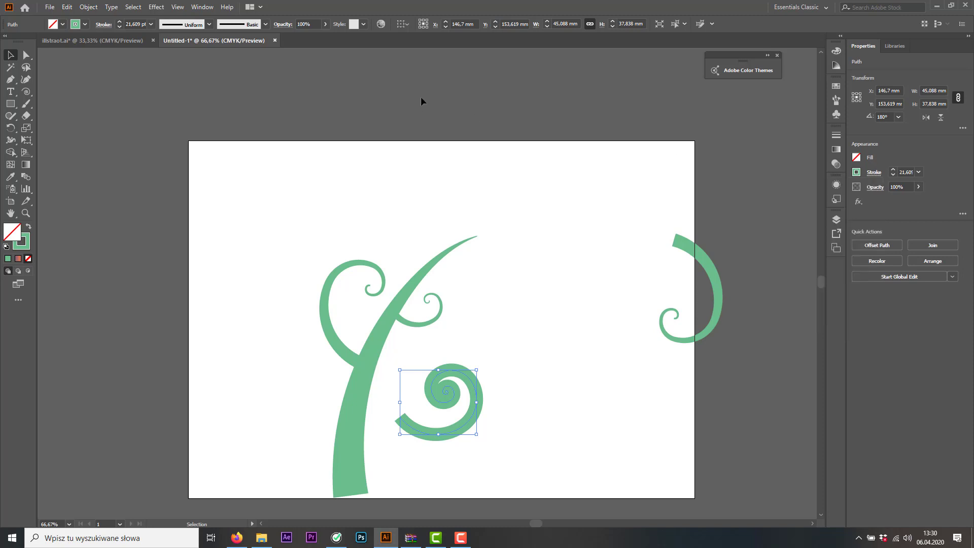
click(329, 306)
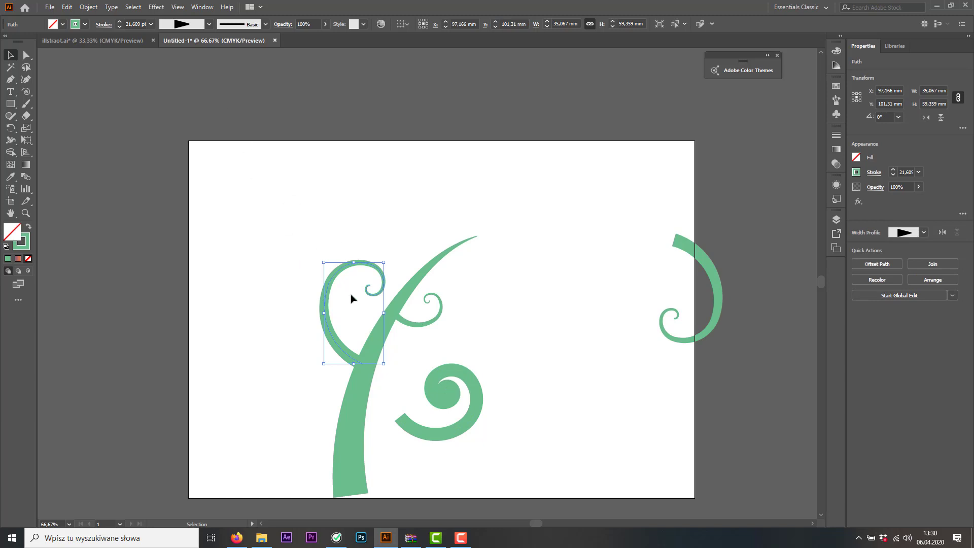
click(340, 314)
click(328, 320)
click(449, 373)
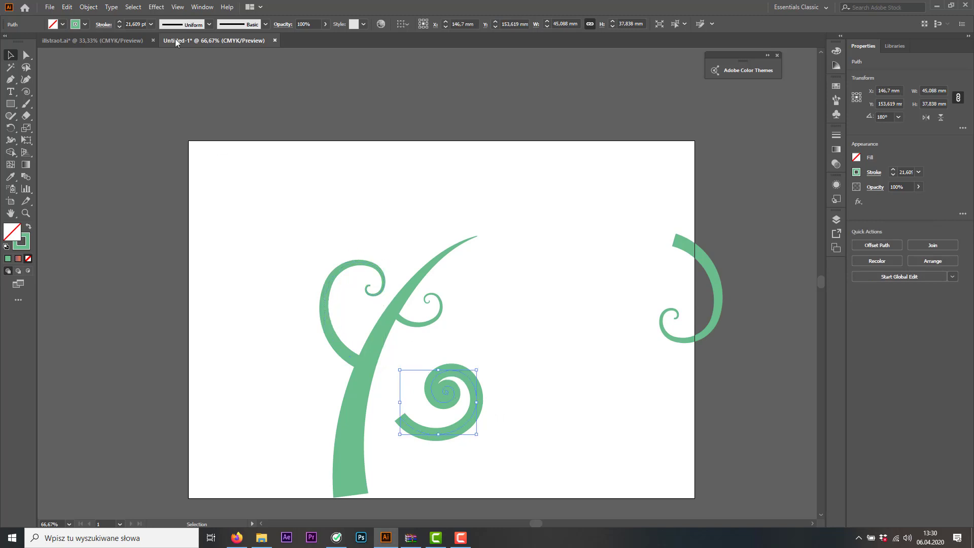
click(211, 25)
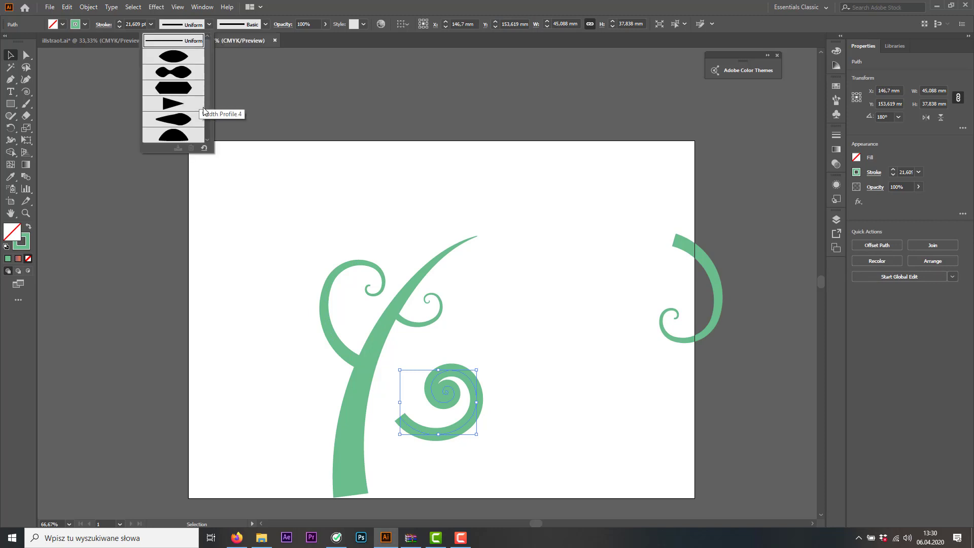
drag(207, 108, 226, 129)
click(292, 173)
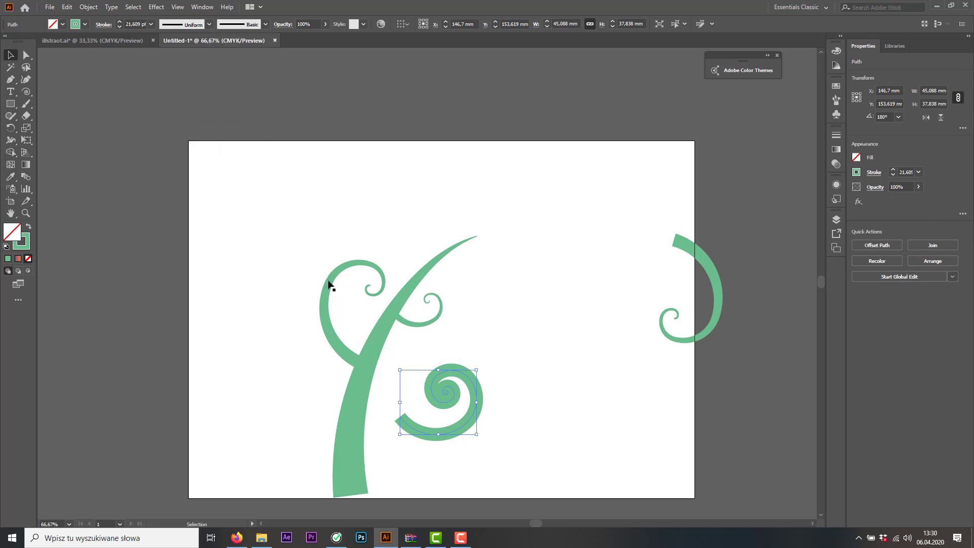
Save the left branch's tapered width profile to the profile list under the suggested name
click(327, 305)
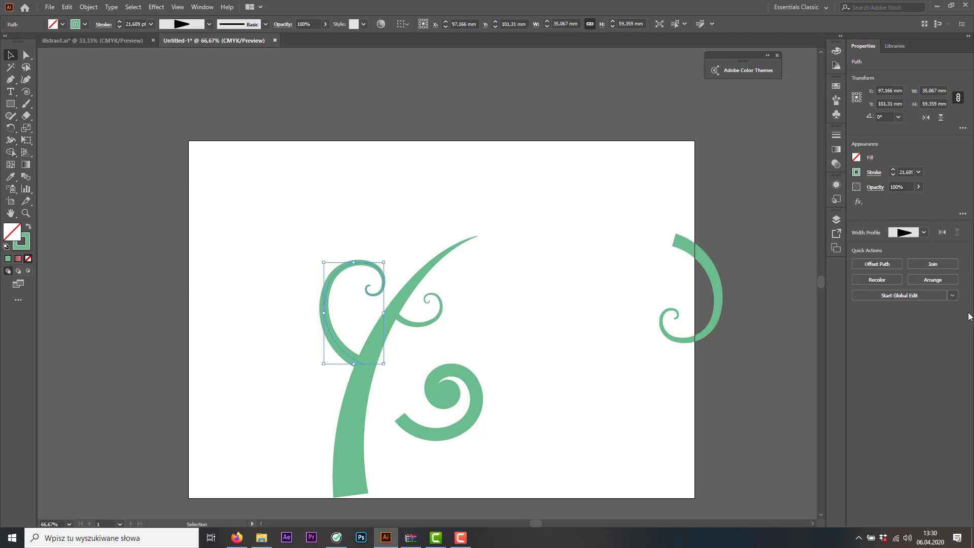
click(923, 232)
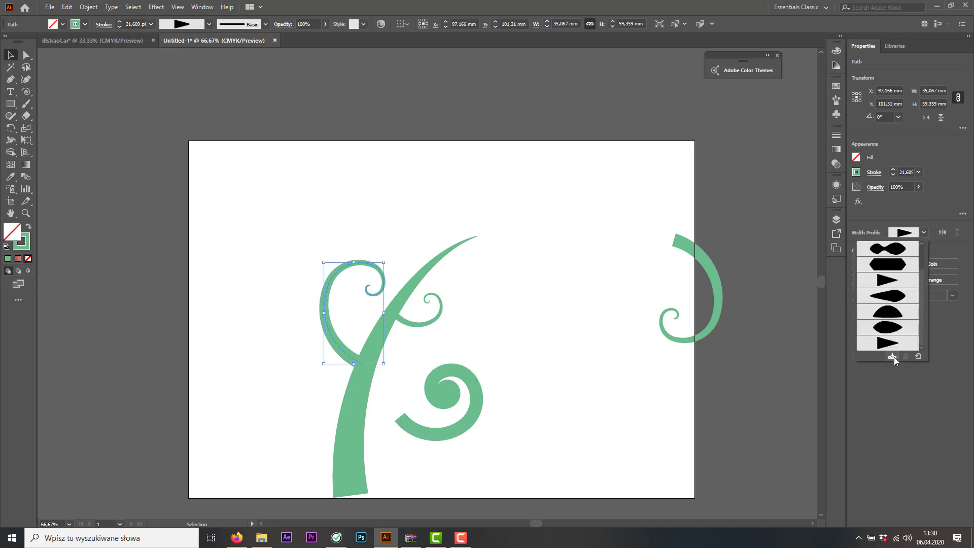
click(892, 356)
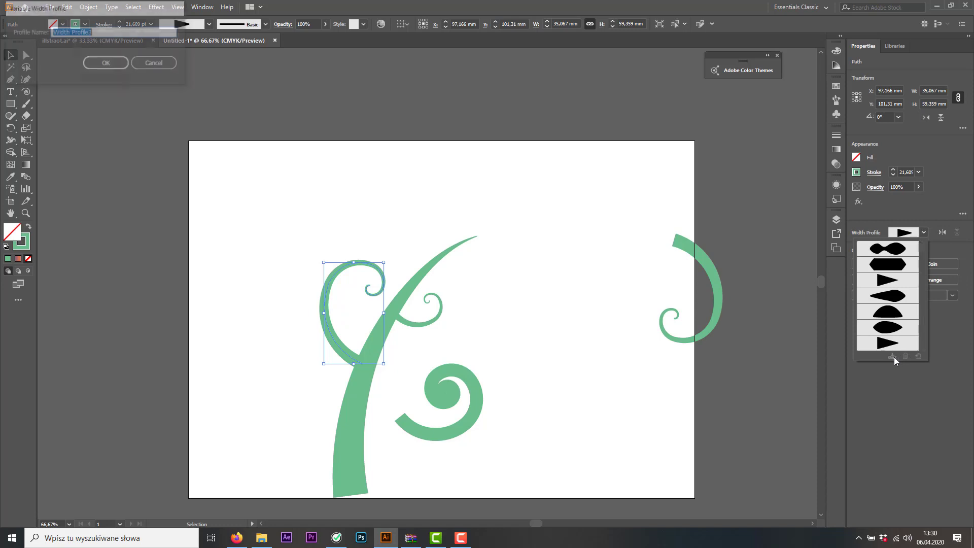
click(109, 62)
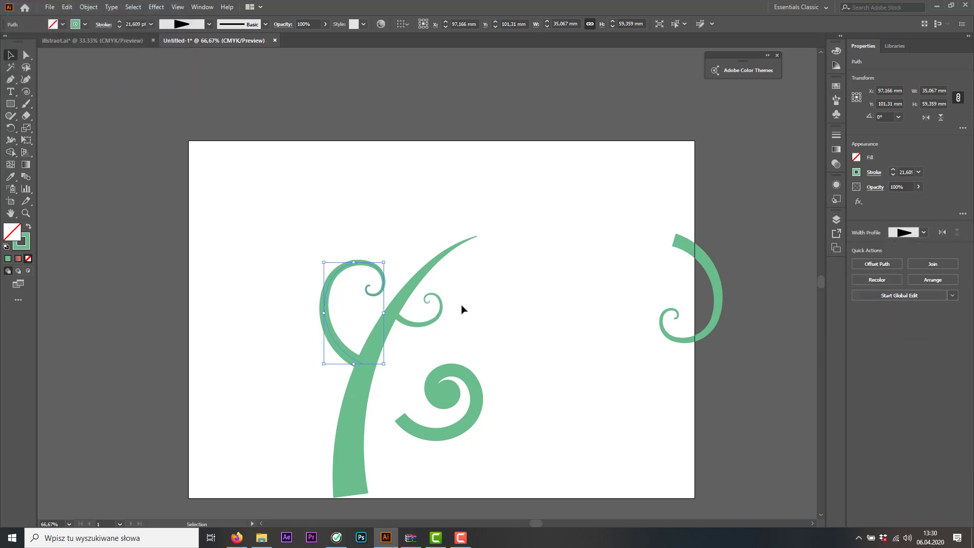
Apply the newly saved tapered width profile to the stroke of the lower right spiral
click(449, 374)
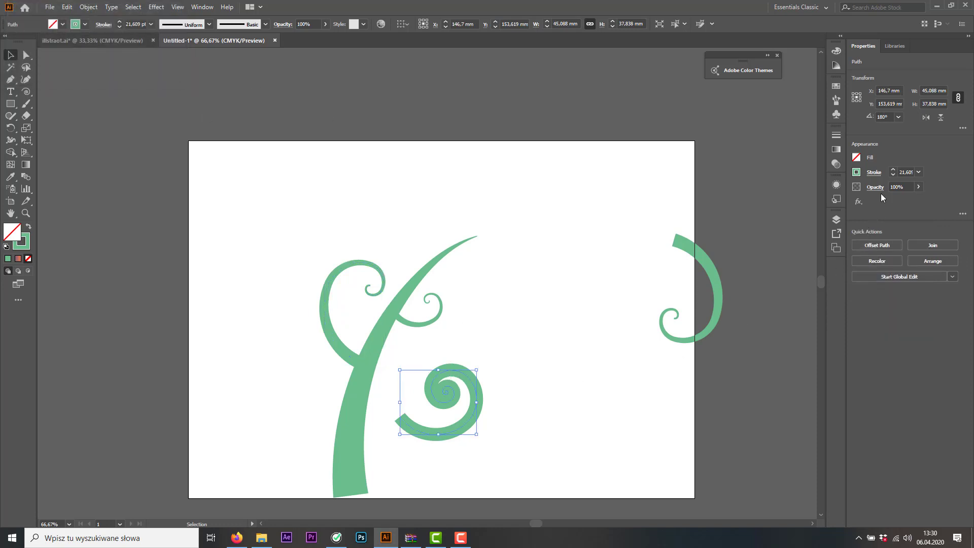
click(875, 173)
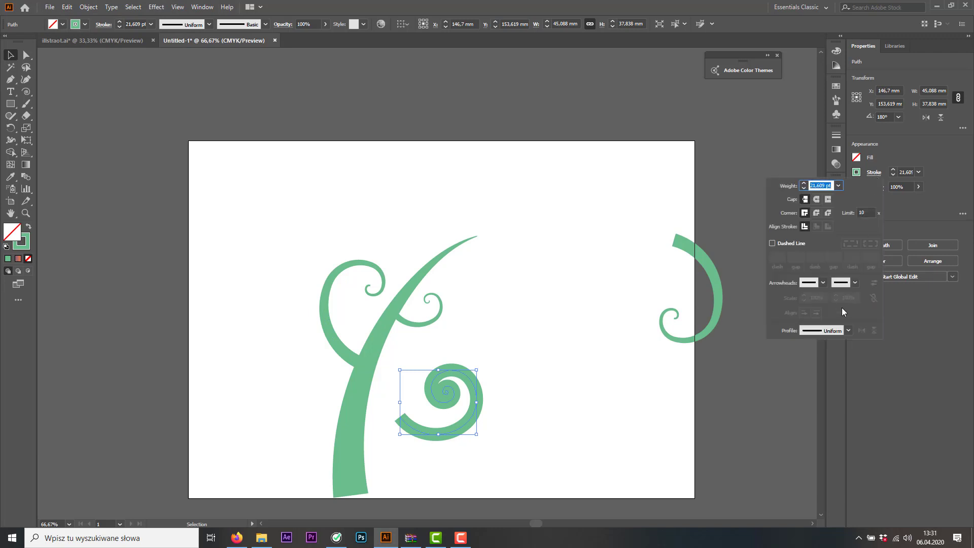
click(841, 331)
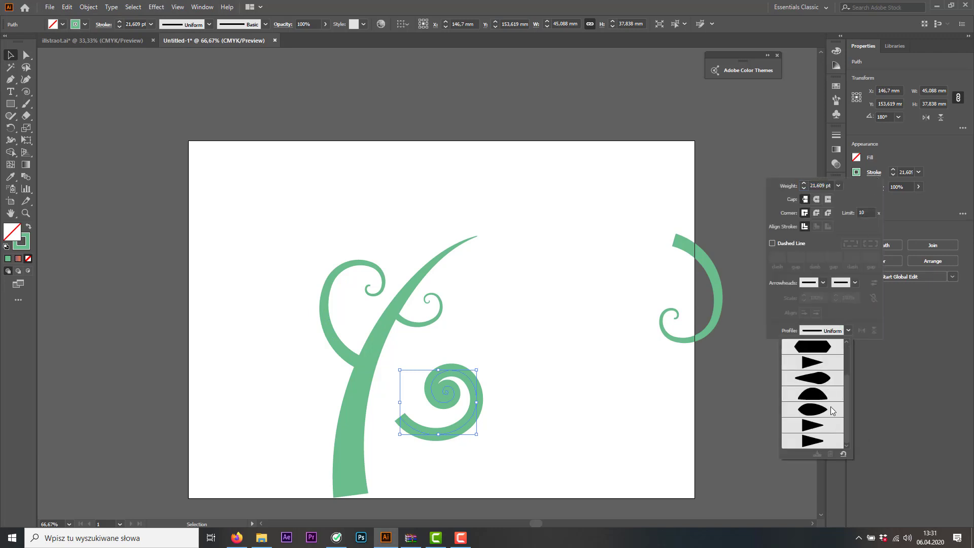
click(808, 442)
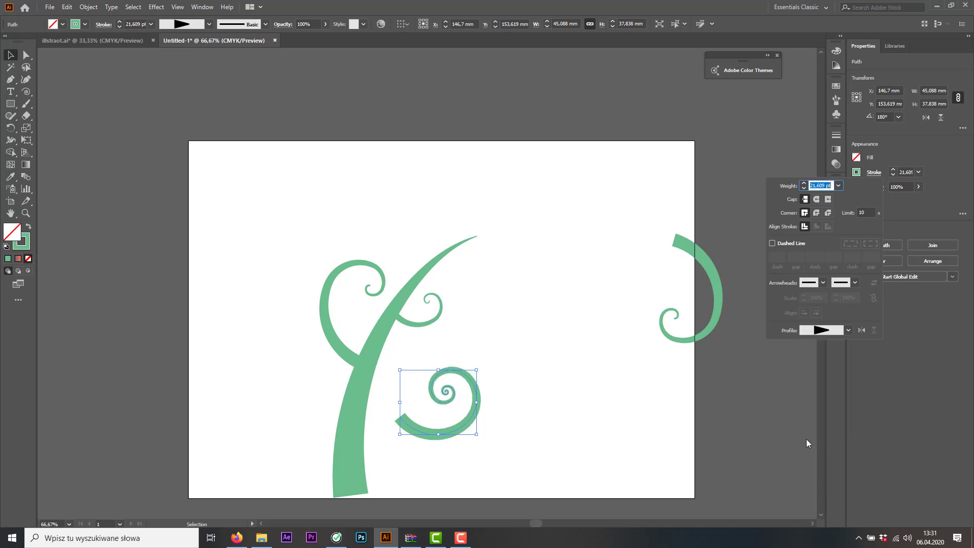
Move the tapered spiral against the stem's lower right side so its thick end joins the stem, and deselect it
click(476, 410)
drag(462, 428, 419, 423)
click(596, 388)
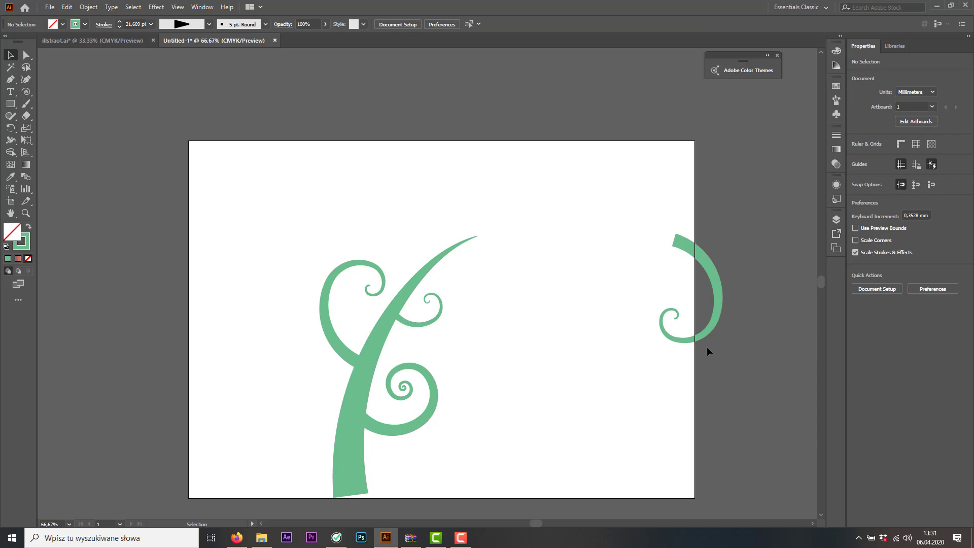
Scale down the left branch proportionally toward the stem, and delete the spare curl at the artboard's right edge
click(335, 277)
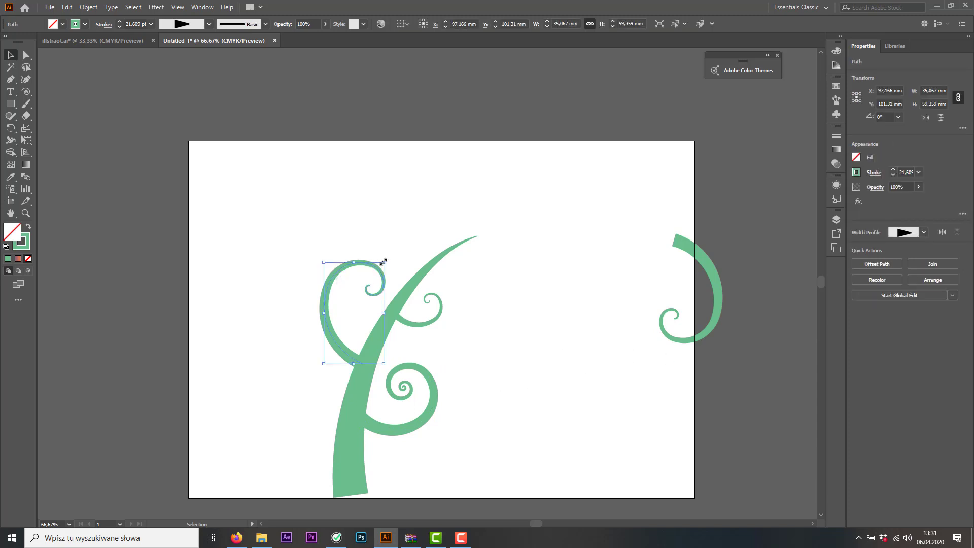
drag(383, 262, 357, 293)
click(435, 387)
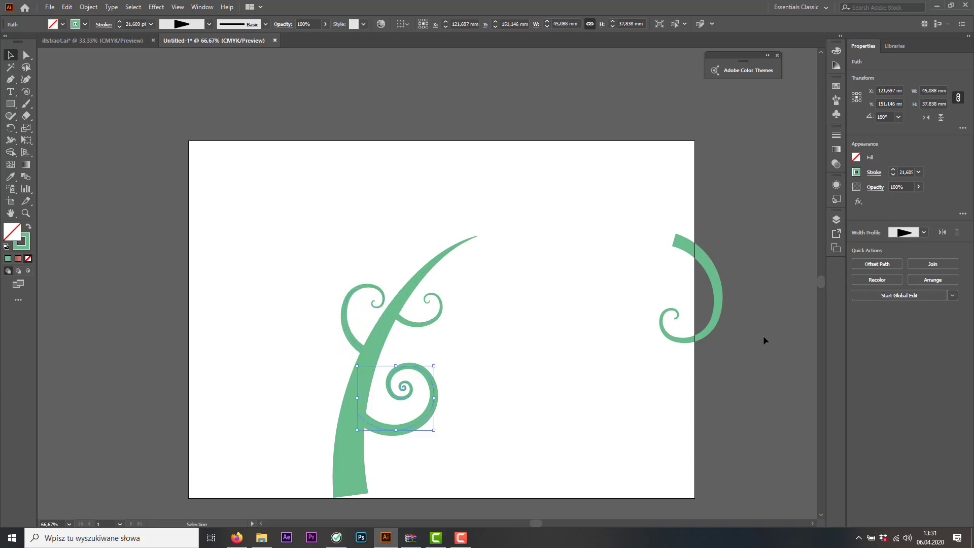
drag(765, 340, 649, 240)
key(Delete)
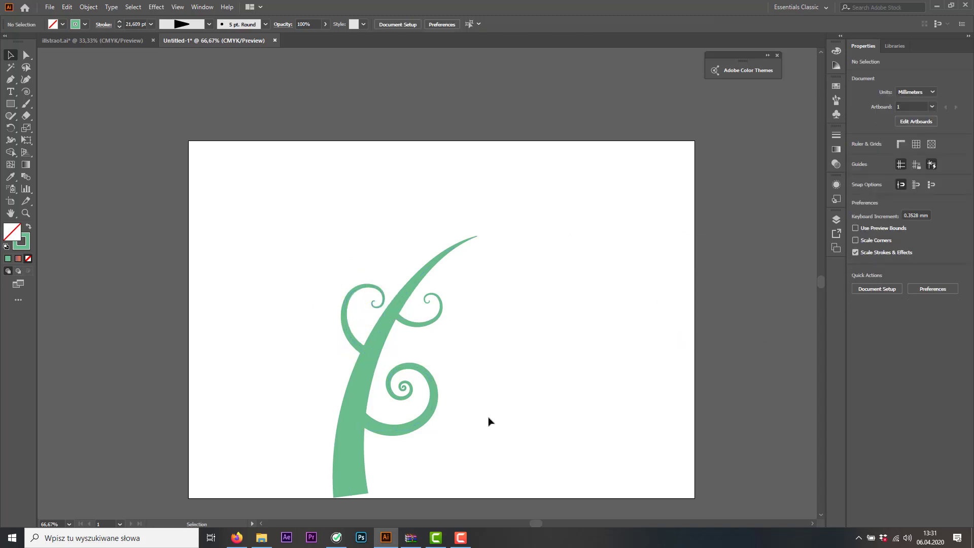
Rotate the whole plant slightly clockwise and move it right so the stem's base meets the artboard's bottom edge
drag(502, 457, 296, 227)
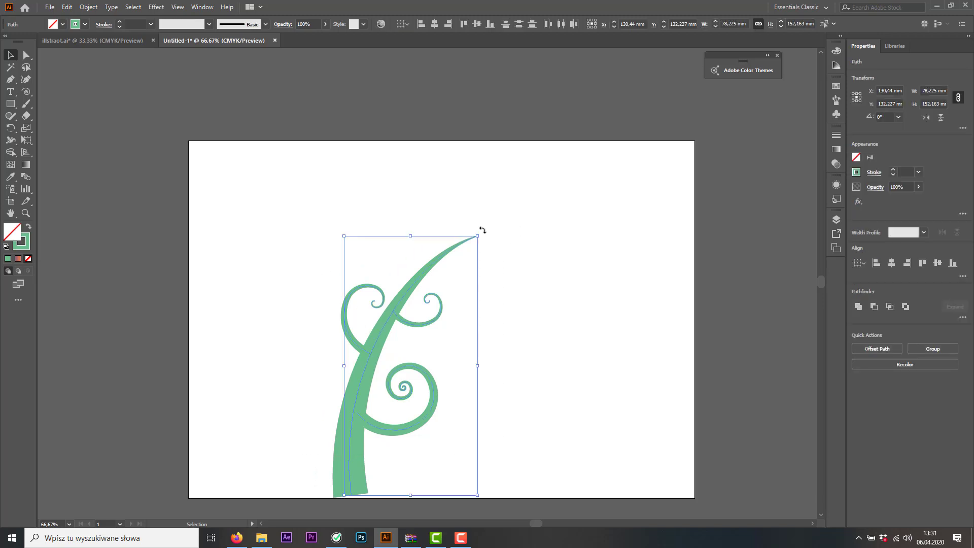
drag(483, 230, 496, 248)
drag(388, 330, 436, 341)
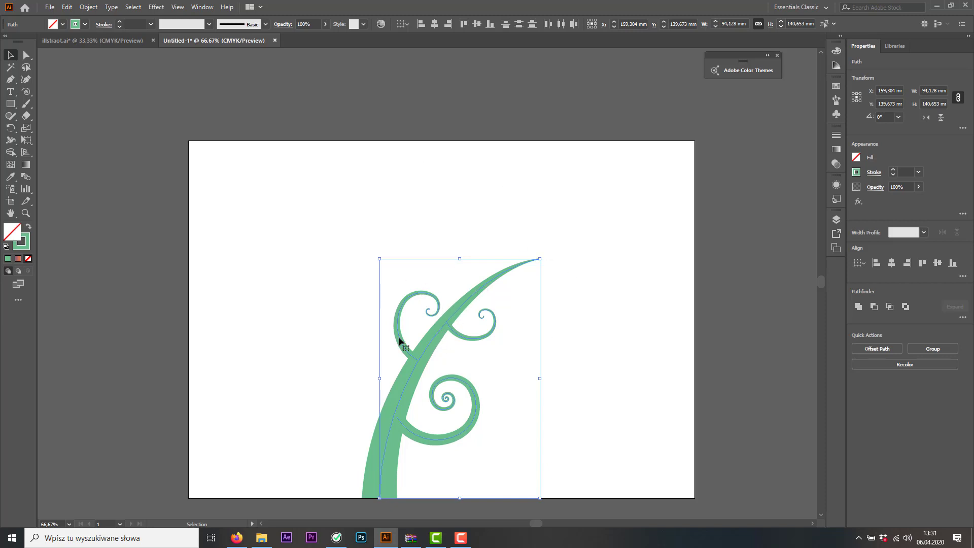
click(315, 234)
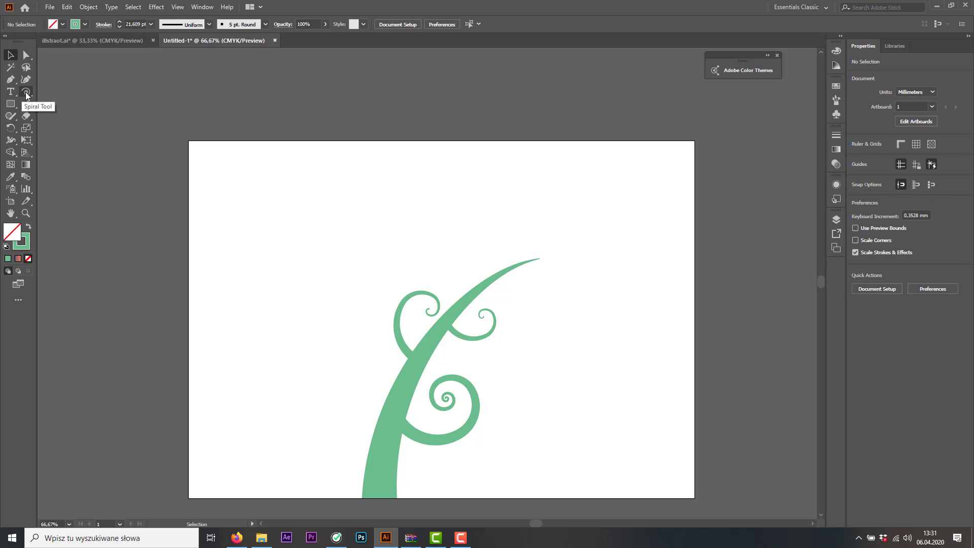
Draw a horizontal line about 181 mm long above the plant with the Line Segment tool, and activate the Width tool
click(26, 92)
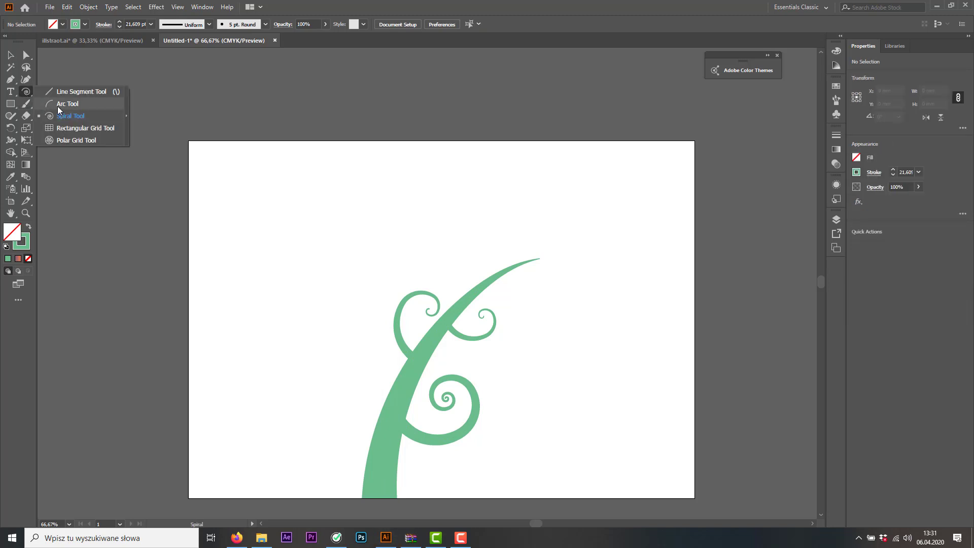
click(65, 93)
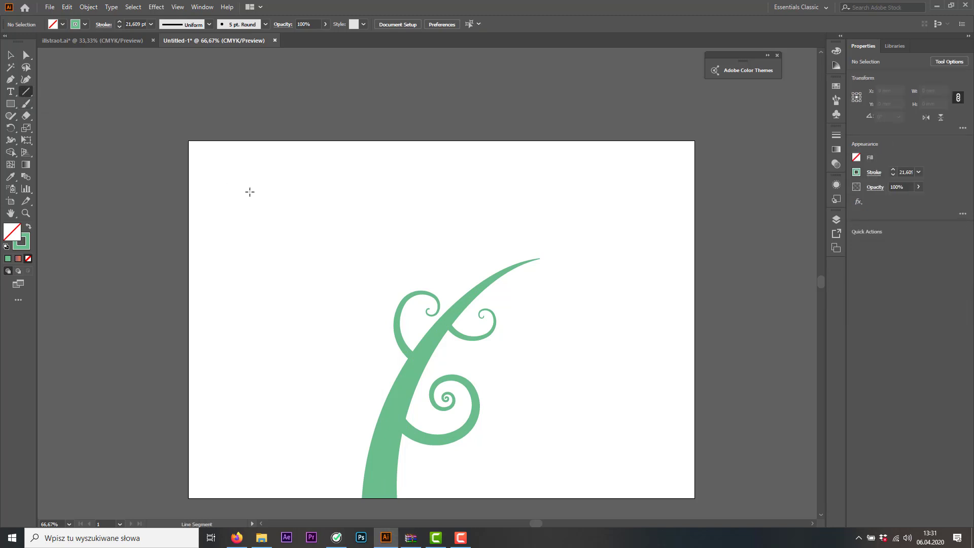
drag(242, 188, 550, 198)
key(shift+w)
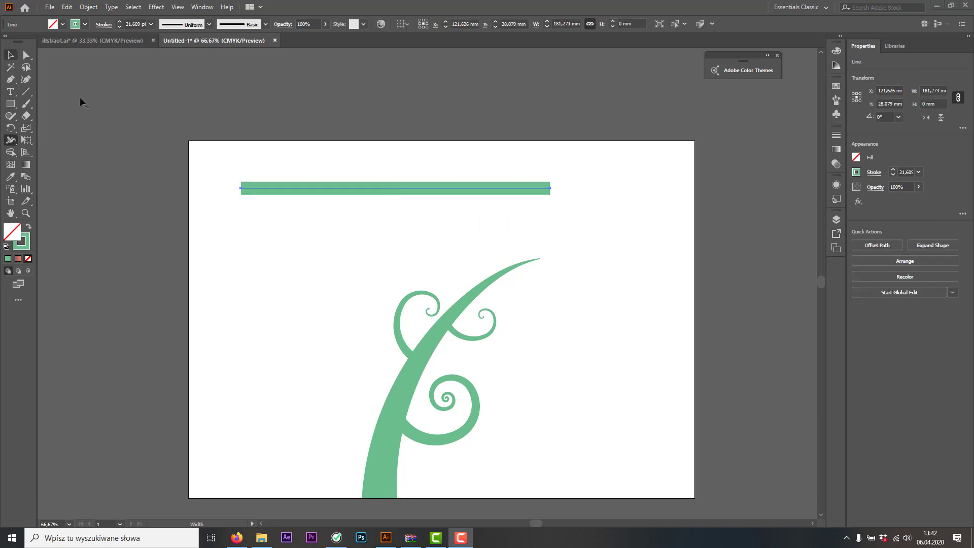
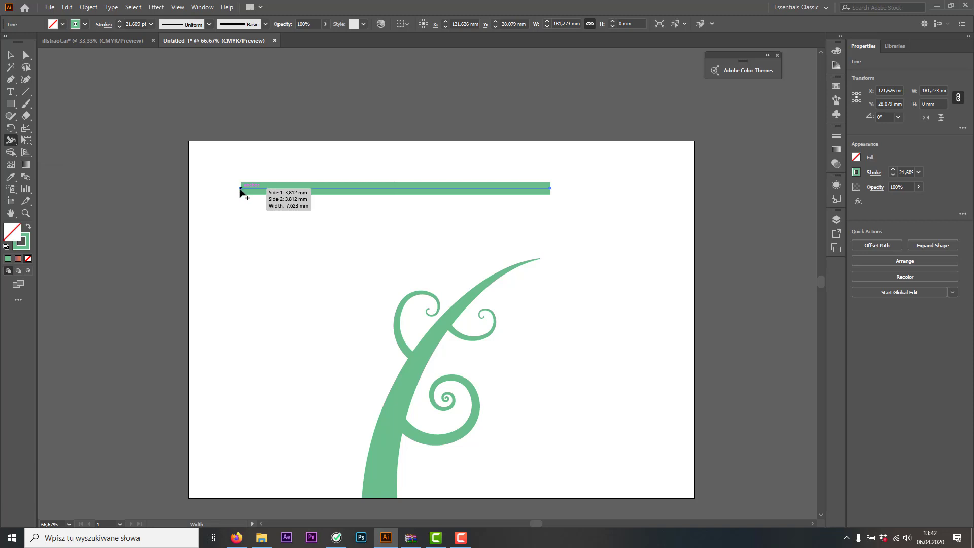
Reshape the long horizontal line into a leaf by widening its left end, tapering its right end to a point and bulging its middle
drag(241, 189, 242, 228)
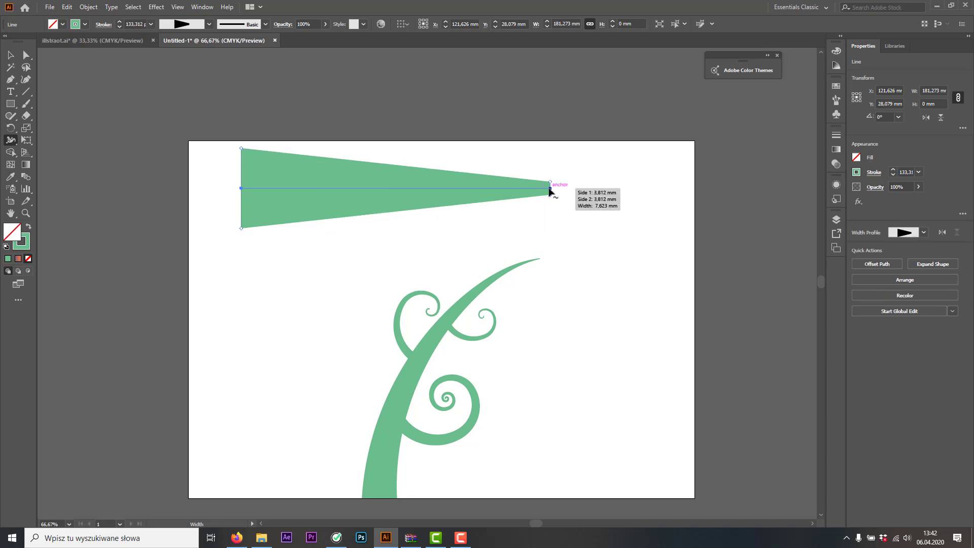
mouse_move(549, 189)
mouse_down()
mouse_move(557, 185)
mouse_move(553, 202)
mouse_move(540, 199)
mouse_move(557, 206)
mouse_move(526, 196)
mouse_move(552, 188)
mouse_up()
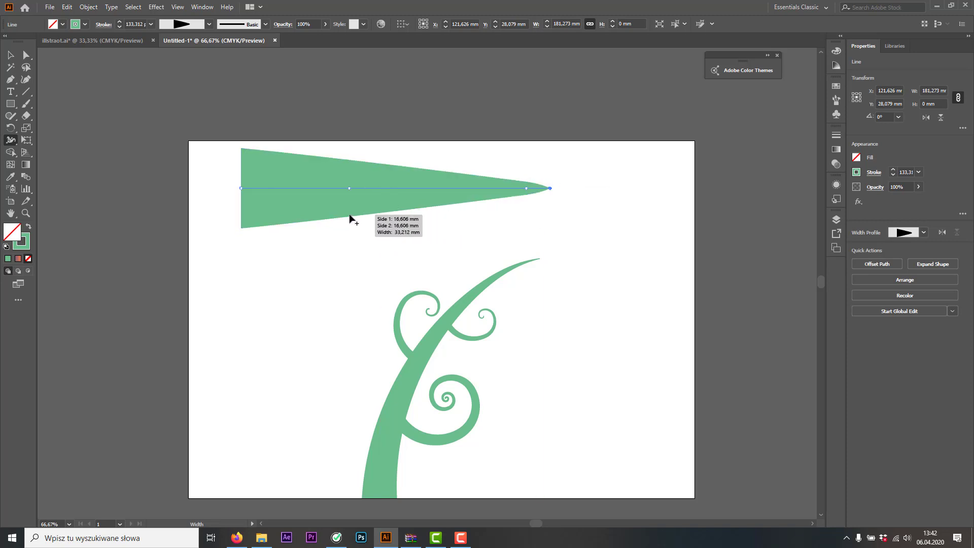
drag(348, 215, 340, 256)
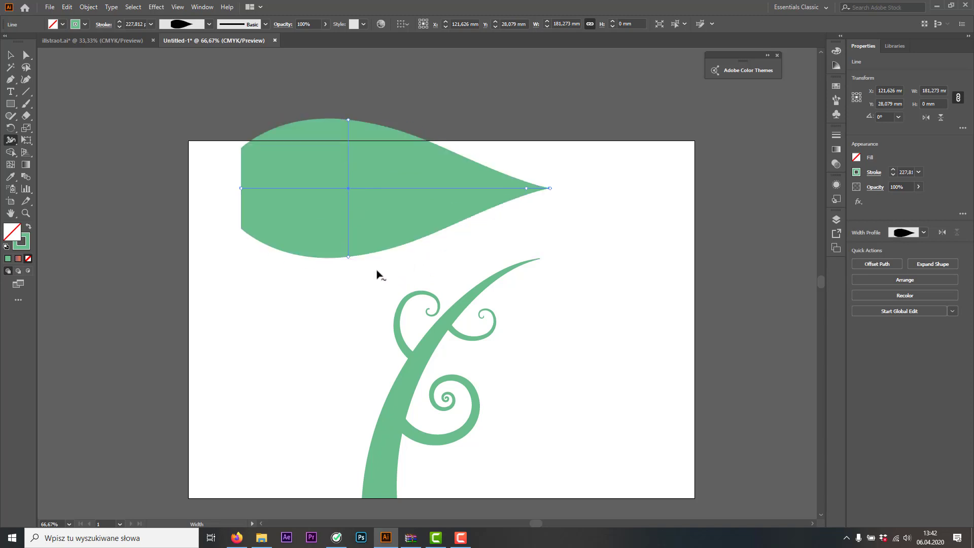
Draw a horizontal line about 73 mm long beside the plant, and widen its left end to about 33 mm to form a triangle
click(26, 93)
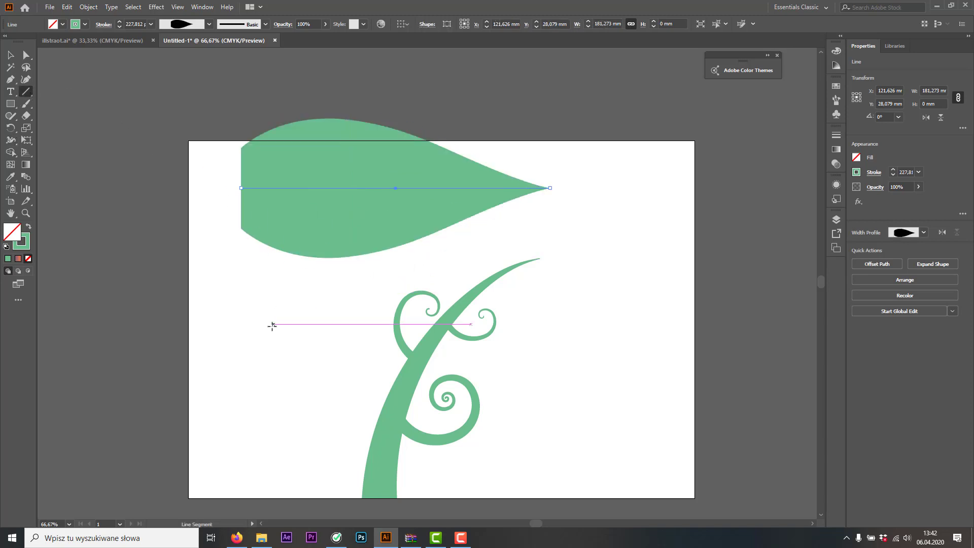
drag(226, 315, 350, 319)
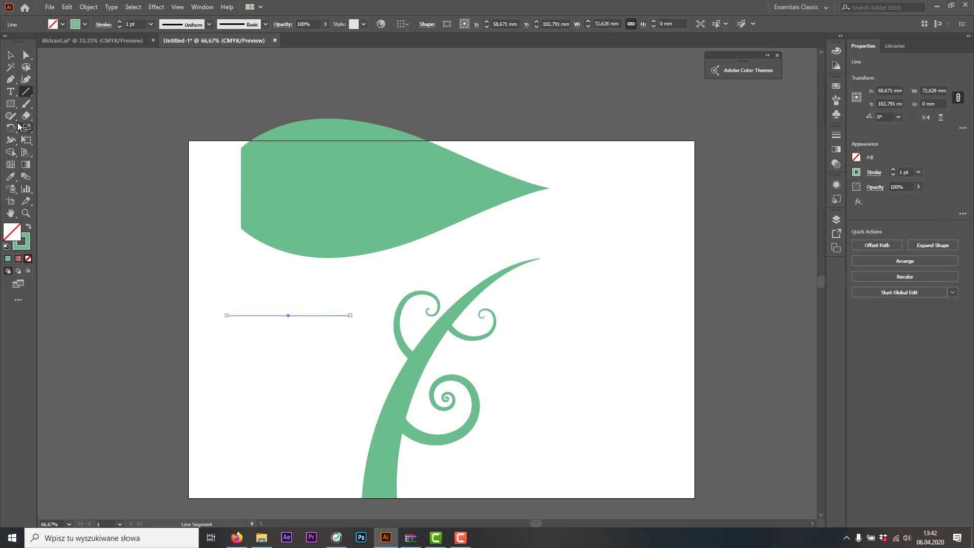
click(11, 141)
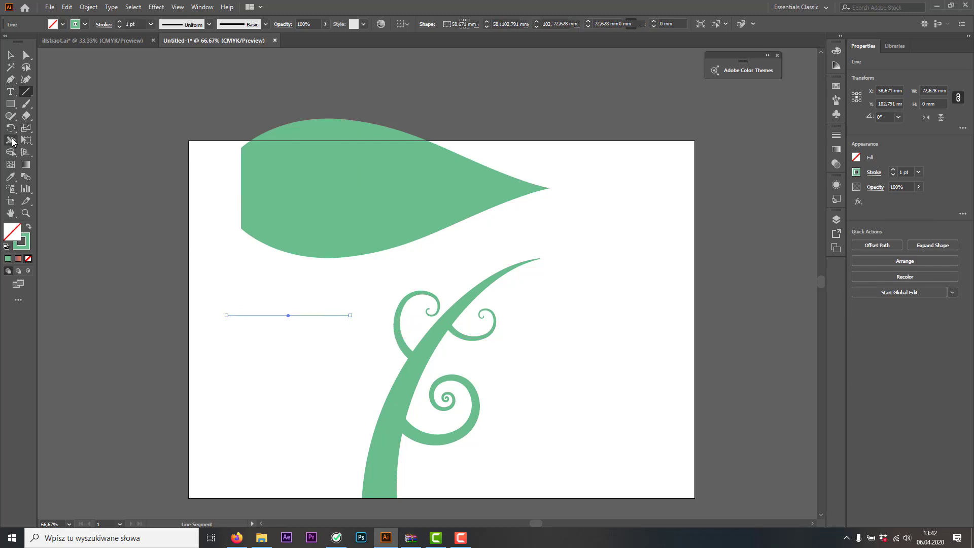
drag(226, 317, 228, 345)
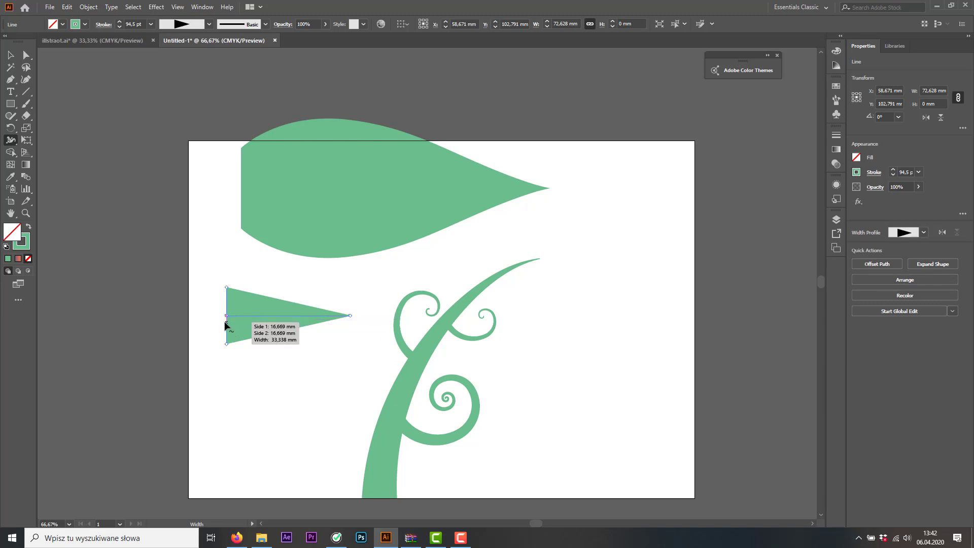
Reshape the triangle into a fish with the Width tool, pinching it near the wide end and widening its middle
click(10, 55)
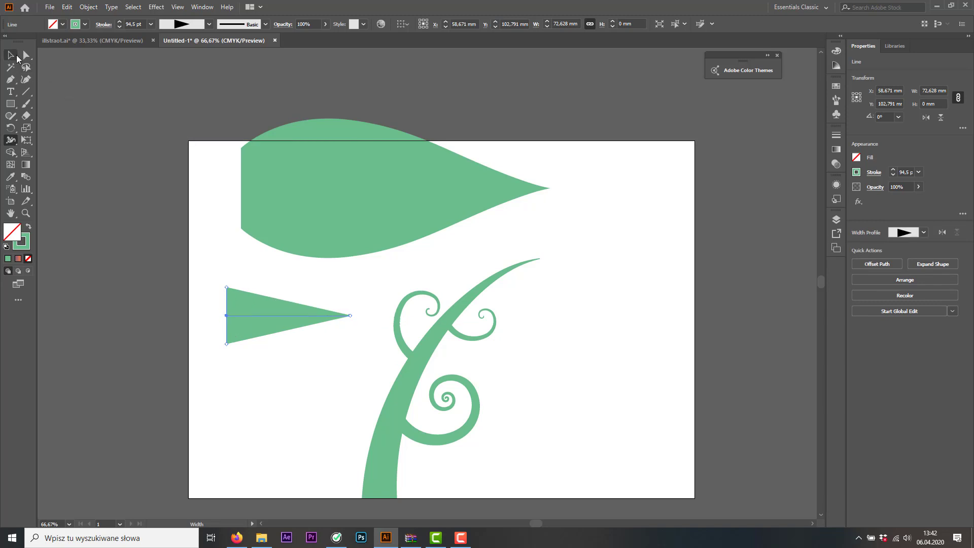
click(156, 180)
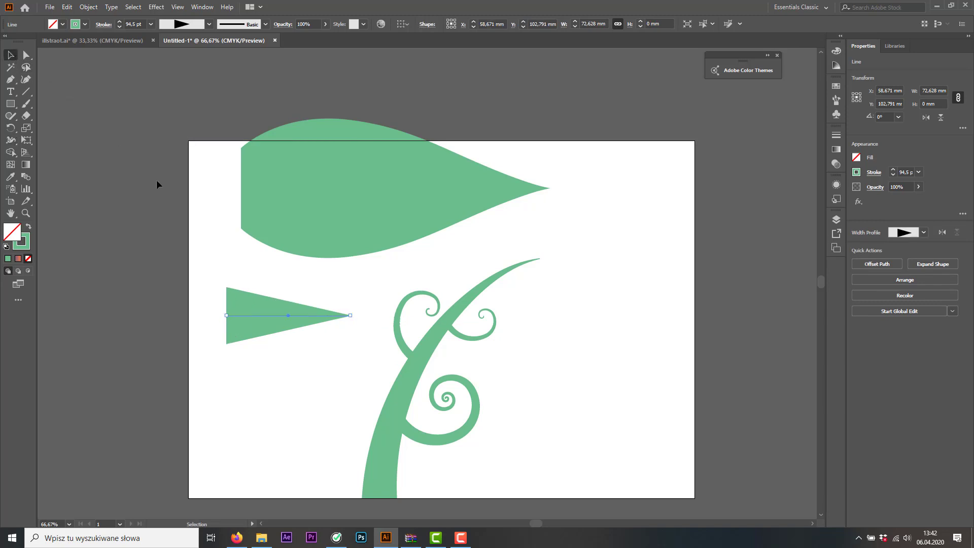
click(239, 315)
click(12, 141)
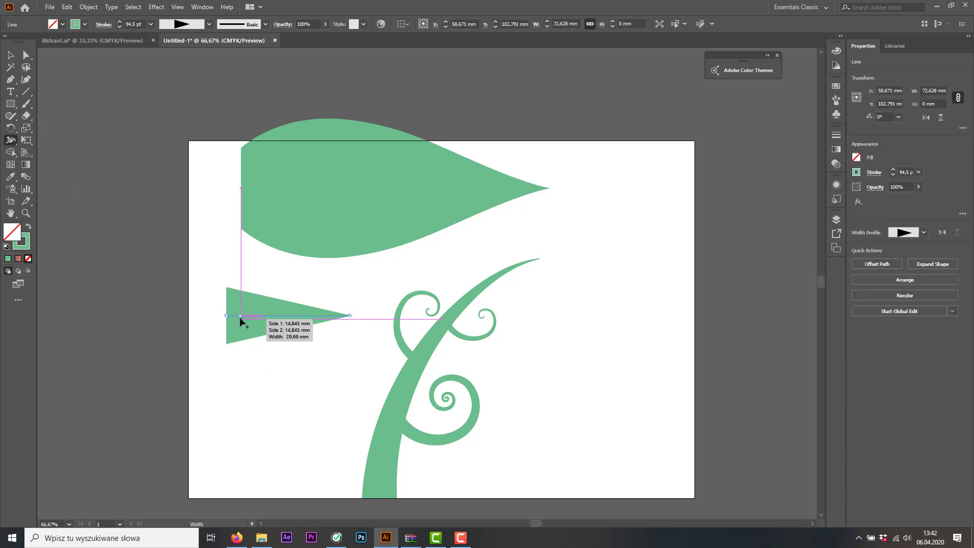
mouse_move(249, 317)
mouse_down()
mouse_move(252, 339)
mouse_move(280, 307)
mouse_move(270, 348)
mouse_up()
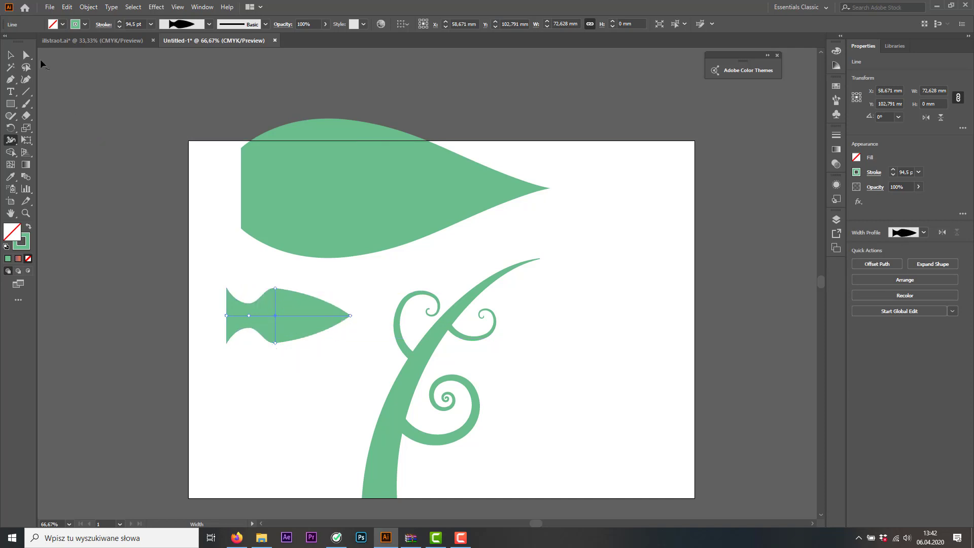
Move the fish shape above the artboard's upper right edge, and shift the large leaf shape slightly right
key(v)
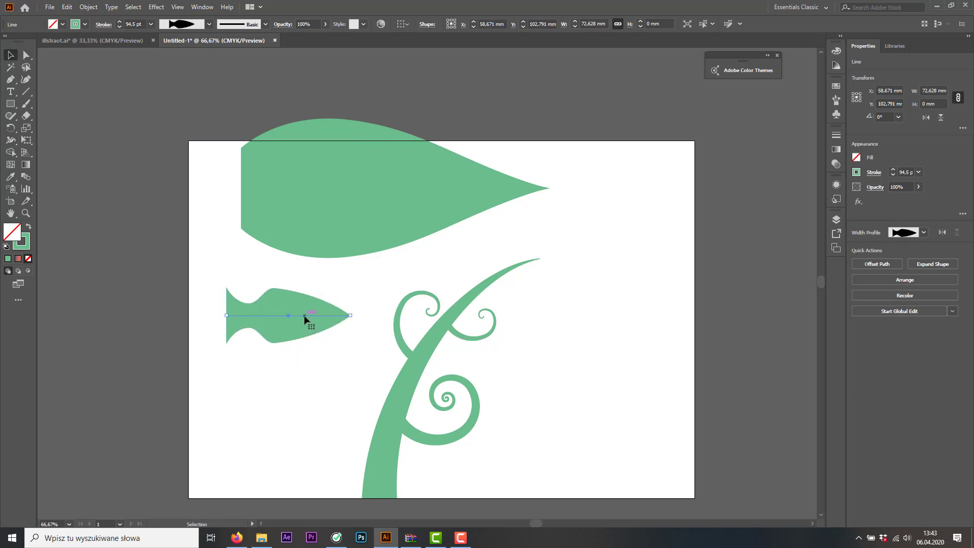
drag(302, 319, 627, 95)
drag(422, 201, 455, 205)
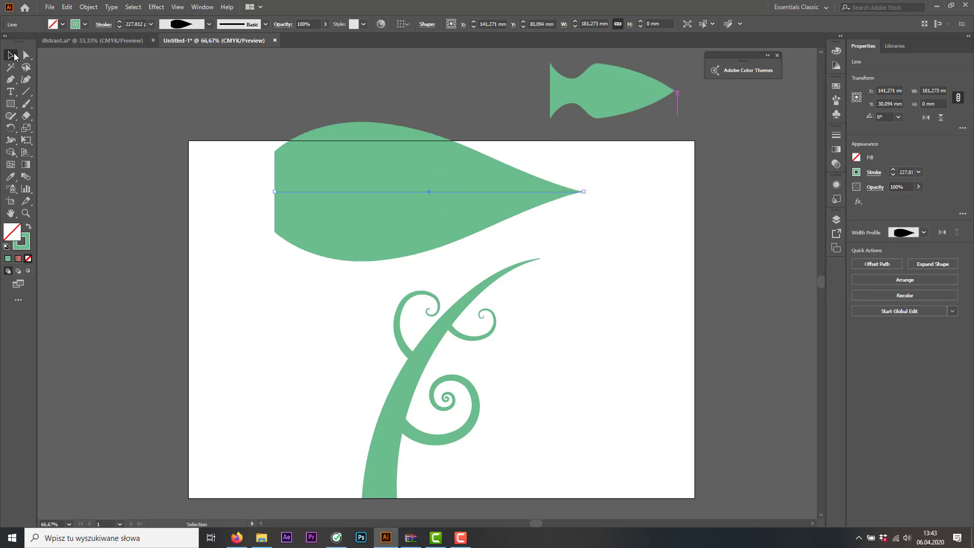
Try shortening the large leaf shape horizontally to about 77 mm and to about 101 mm, undoing each change
drag(581, 190, 406, 193)
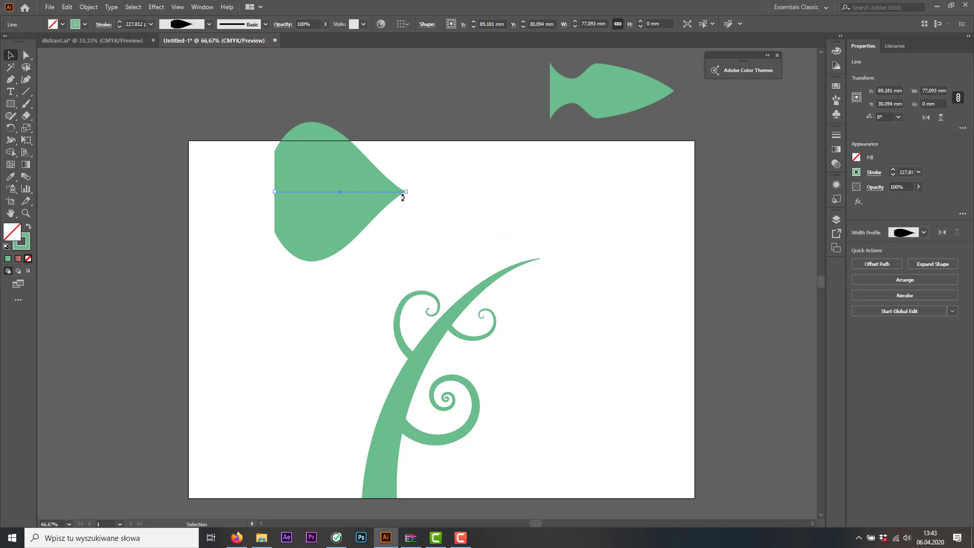
key(ctrl+z)
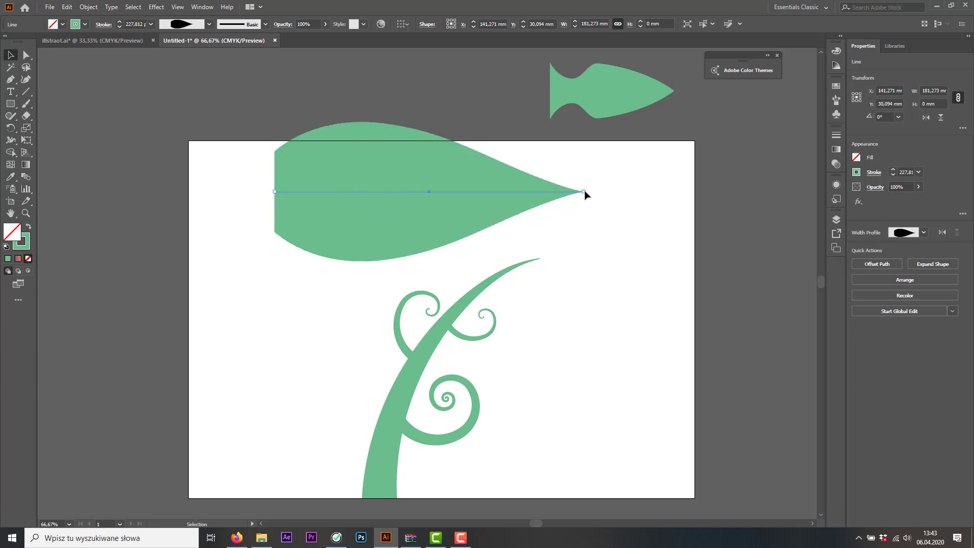
drag(584, 192, 447, 191)
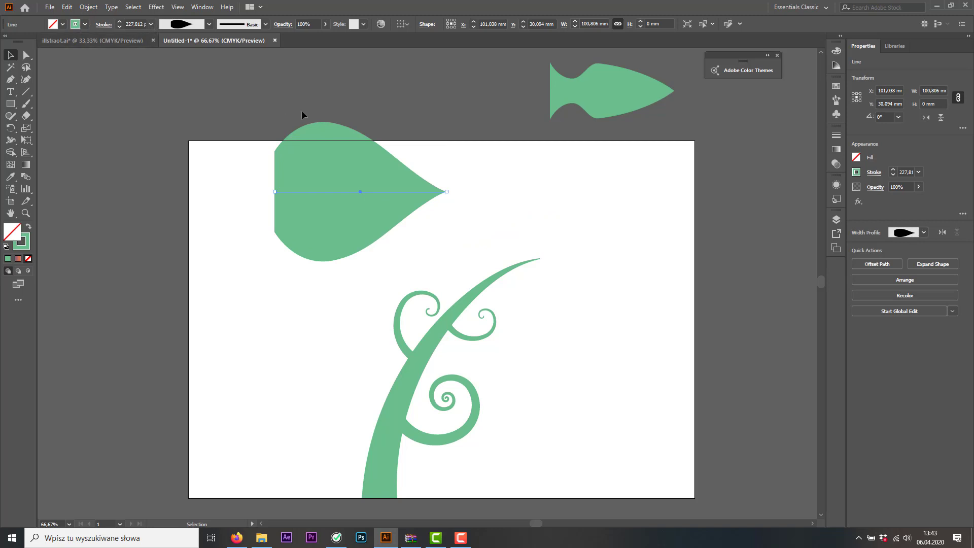
key(ctrl+z)
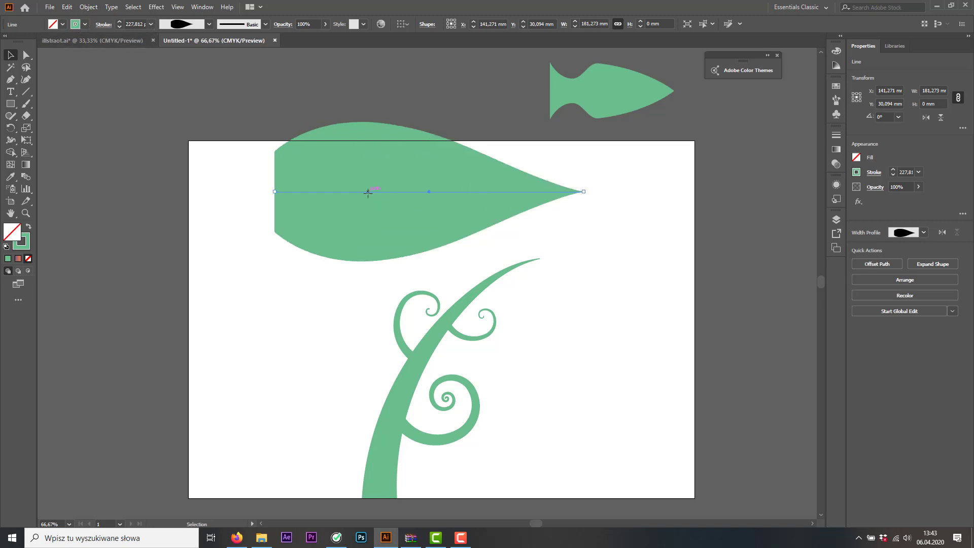
Expand the appearance of the large leaf shape
click(88, 10)
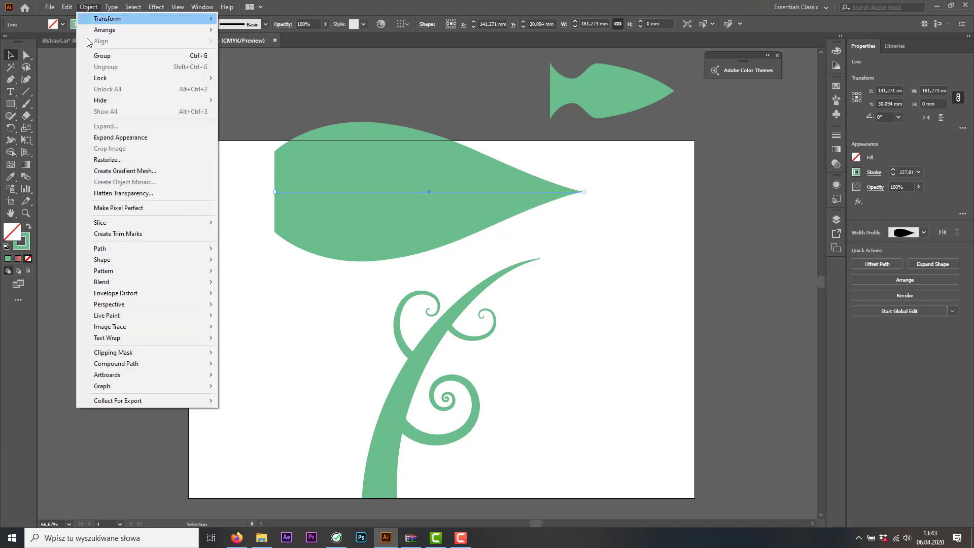
click(86, 7)
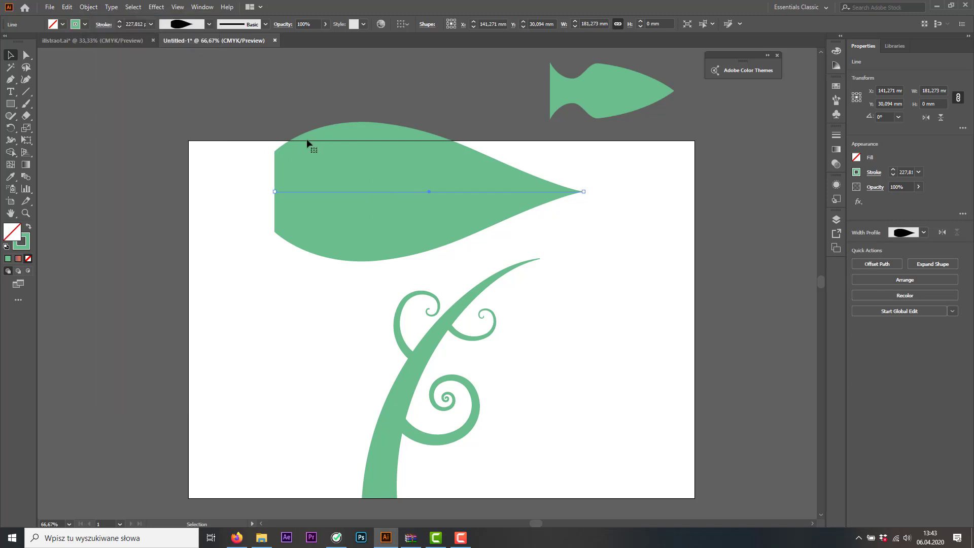
click(90, 8)
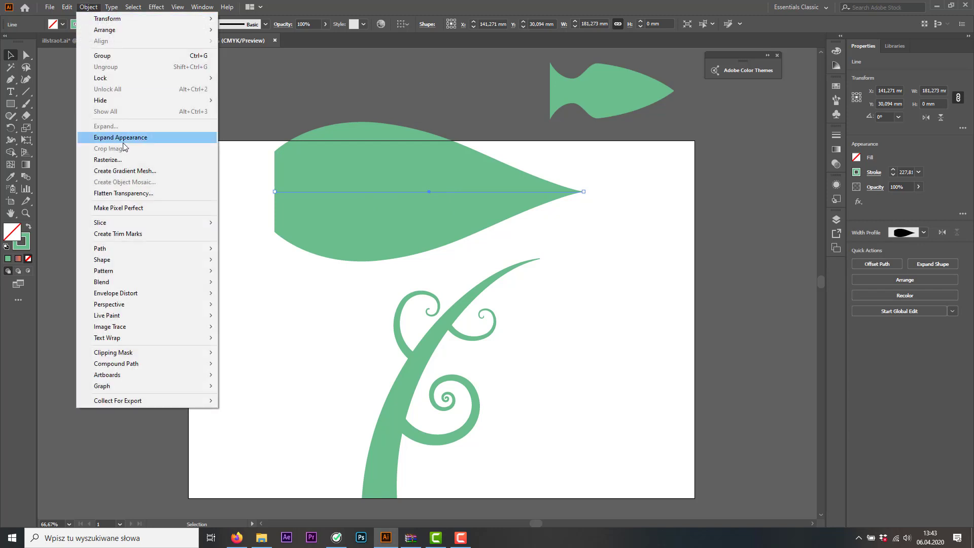
click(123, 141)
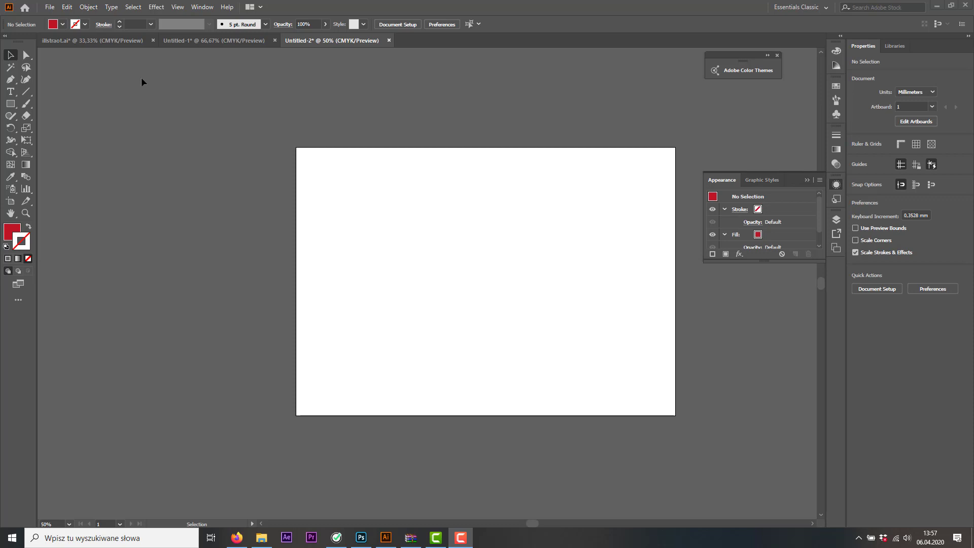
Add the text "TEAM" in the upper half of the blank artboard, with the Appearance panel collapsed
click(11, 91)
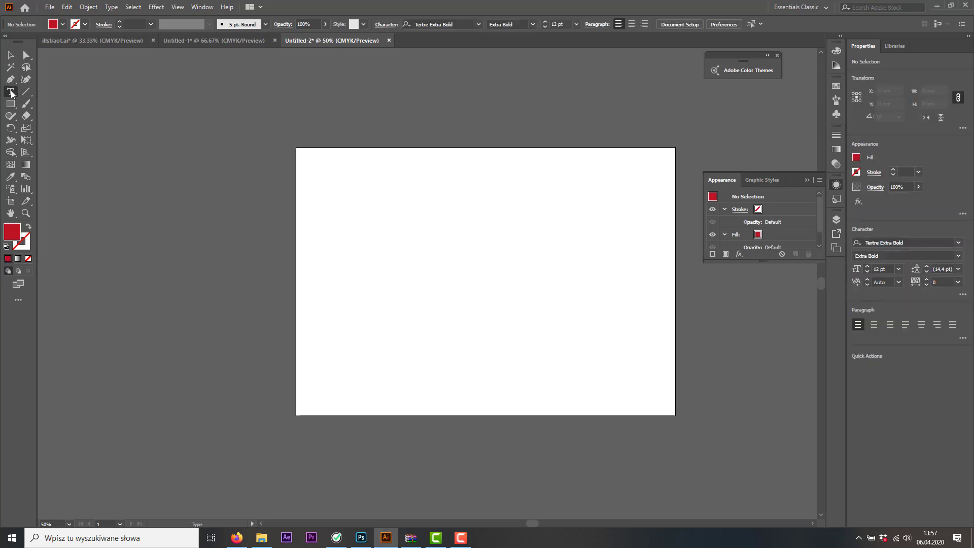
click(807, 181)
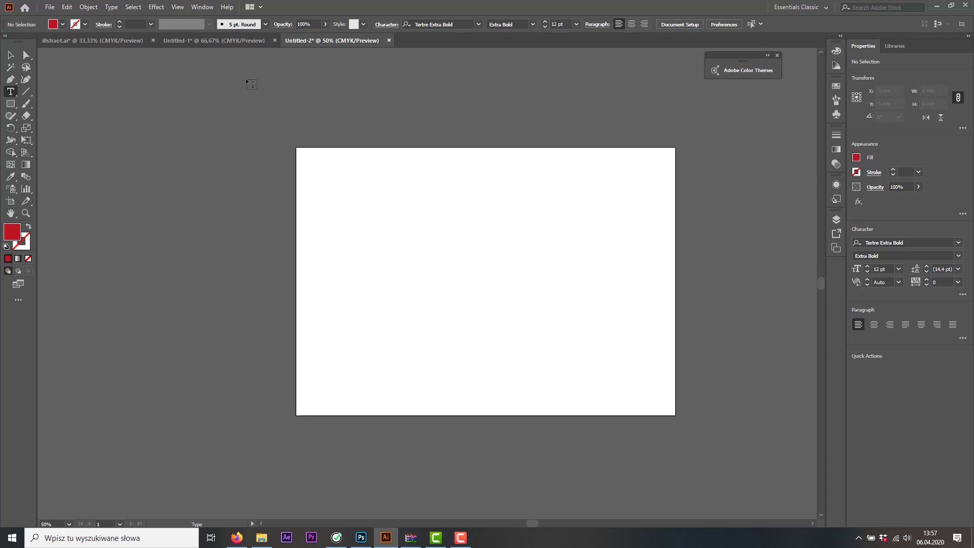
click(422, 222)
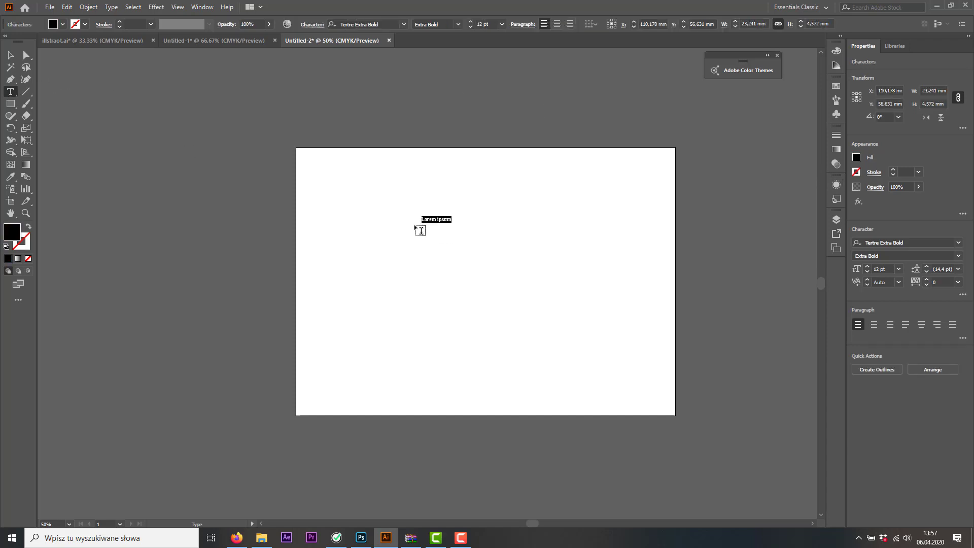
key(BackSpace)
text(TEAM)
click(10, 55)
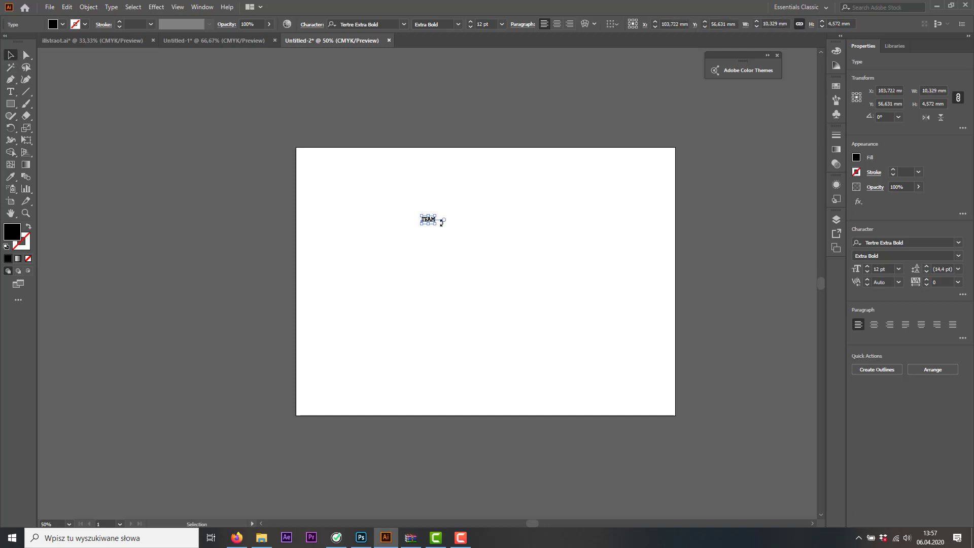
Enlarge the TEAM text to about 84 mm wide near the artboard's centre, and fill it with dark red
drag(441, 222, 523, 250)
click(63, 25)
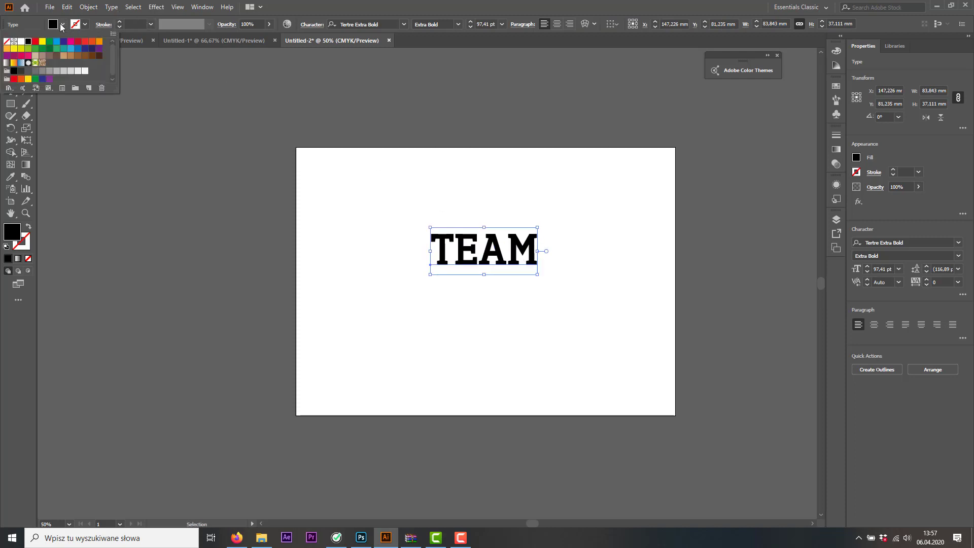
click(78, 41)
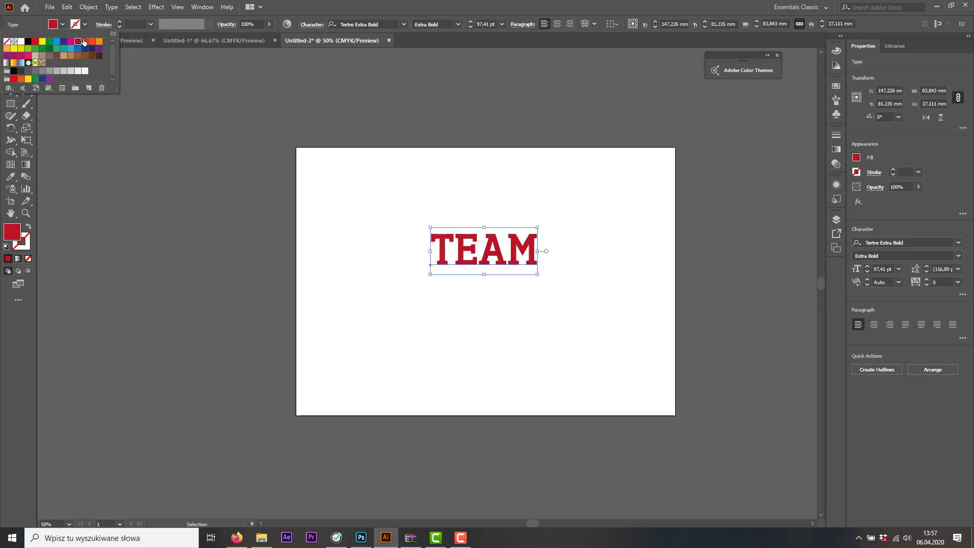
Add a 3 pt stroke to the TEAM text
click(120, 23)
click(120, 22)
click(120, 23)
click(119, 22)
click(120, 23)
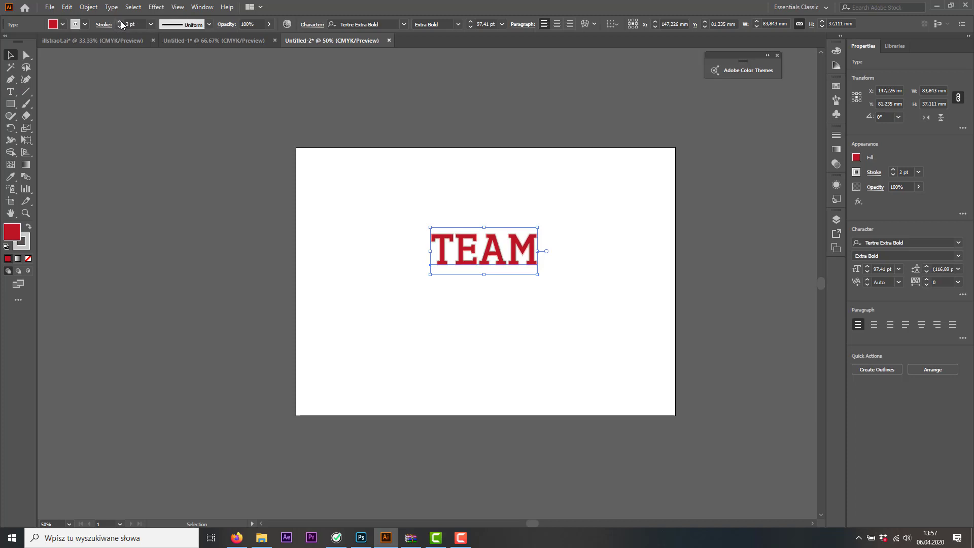
click(120, 23)
click(120, 23)
click(120, 22)
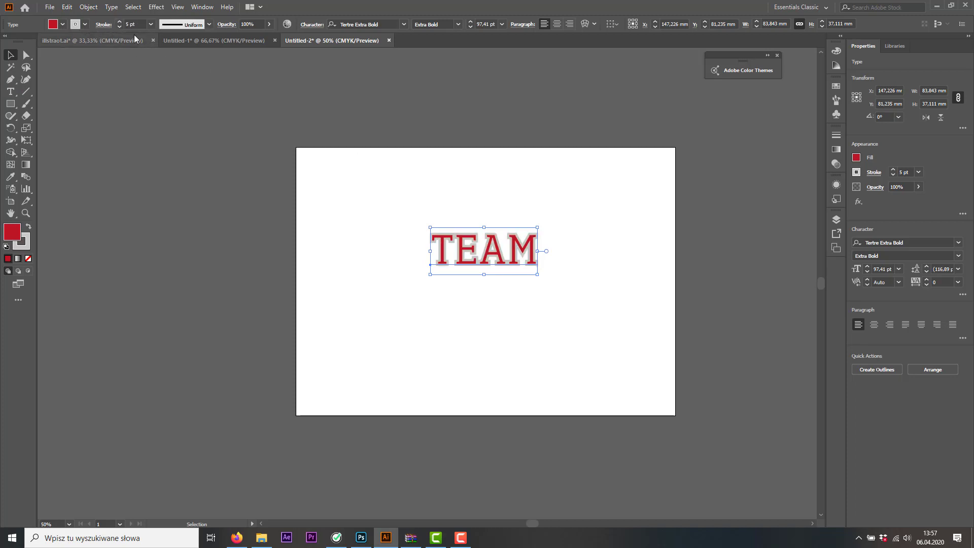
click(120, 27)
click(119, 27)
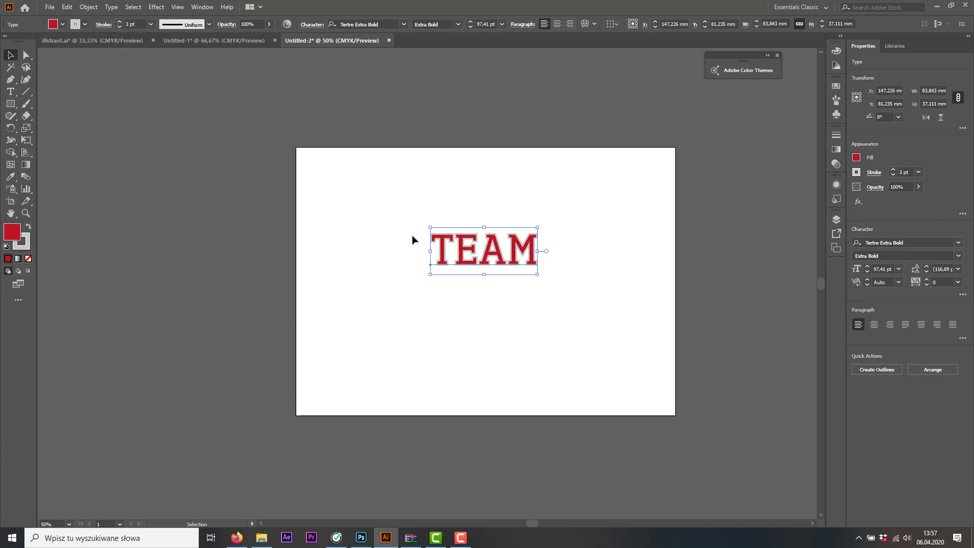
Change the TEAM text's stroke color to black and set its weight to 4 pt
scroll(472, 257, up, 2)
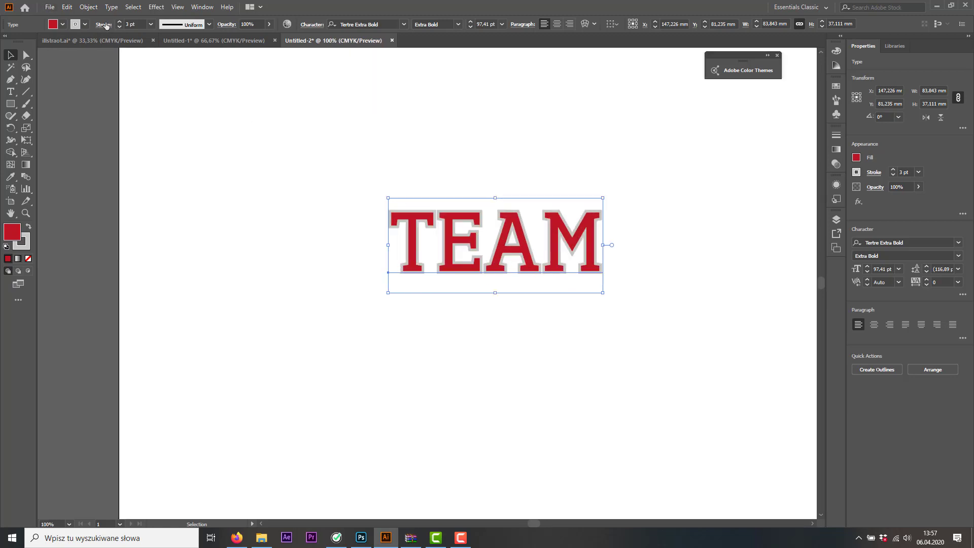
click(86, 25)
click(28, 41)
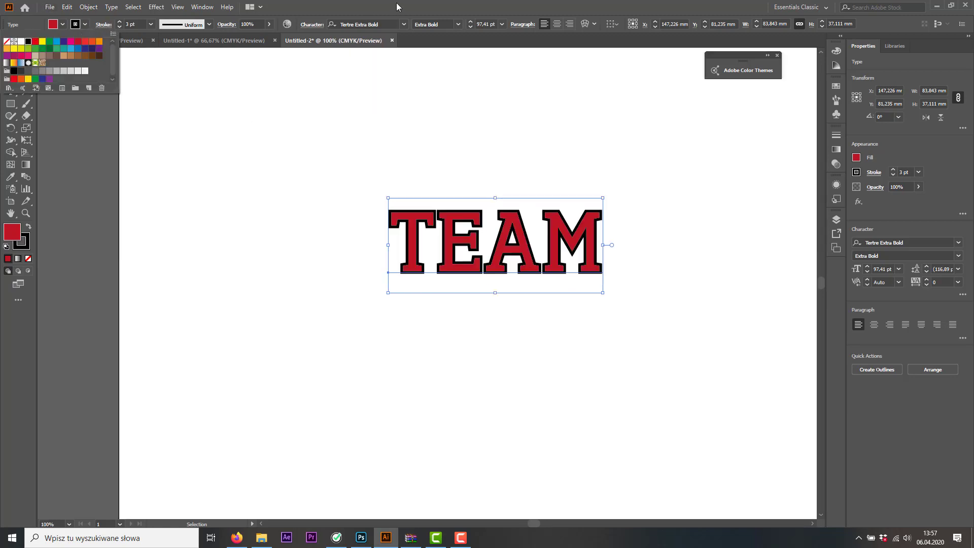
click(430, 9)
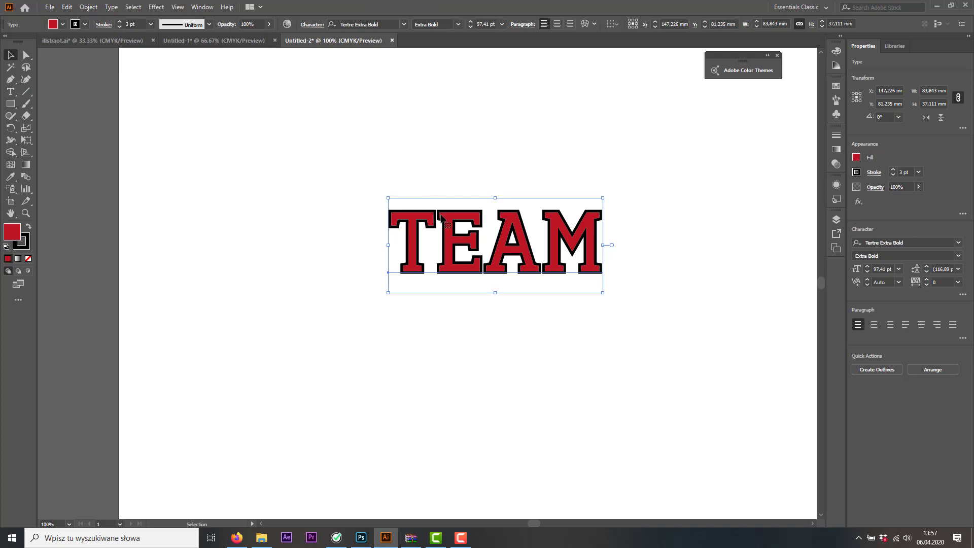
click(119, 23)
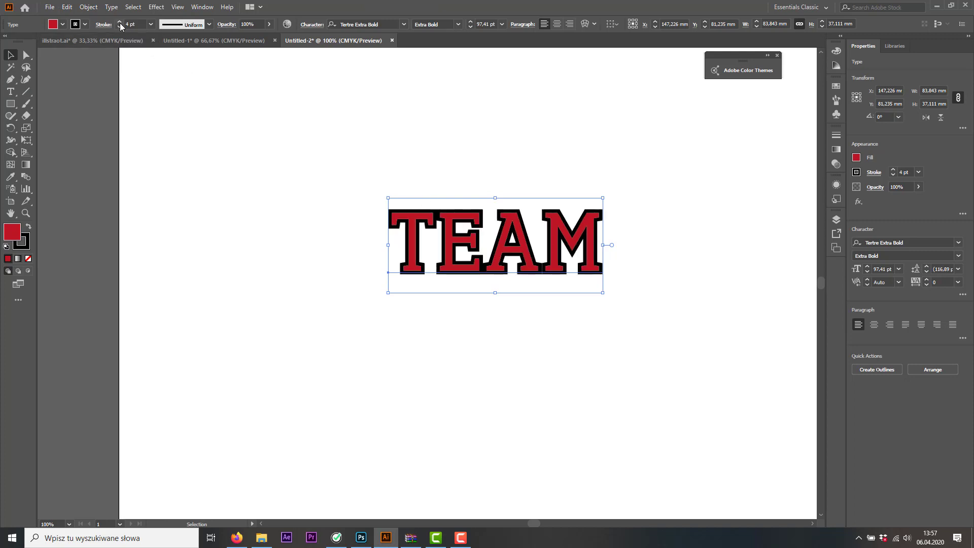
Try heavier stroke weights on the TEAM text and settle on 5 pt
click(119, 22)
click(119, 23)
click(120, 23)
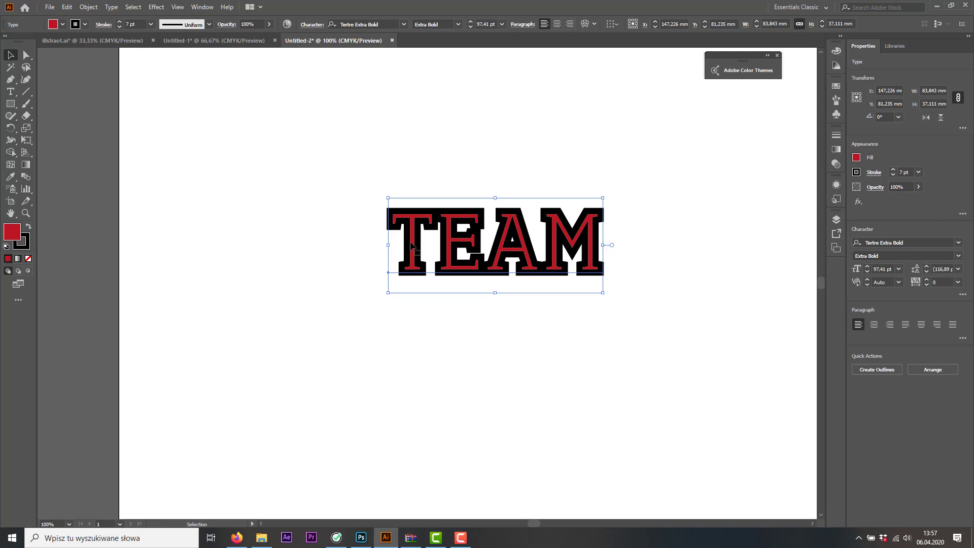
click(120, 23)
click(121, 28)
click(118, 27)
click(118, 27)
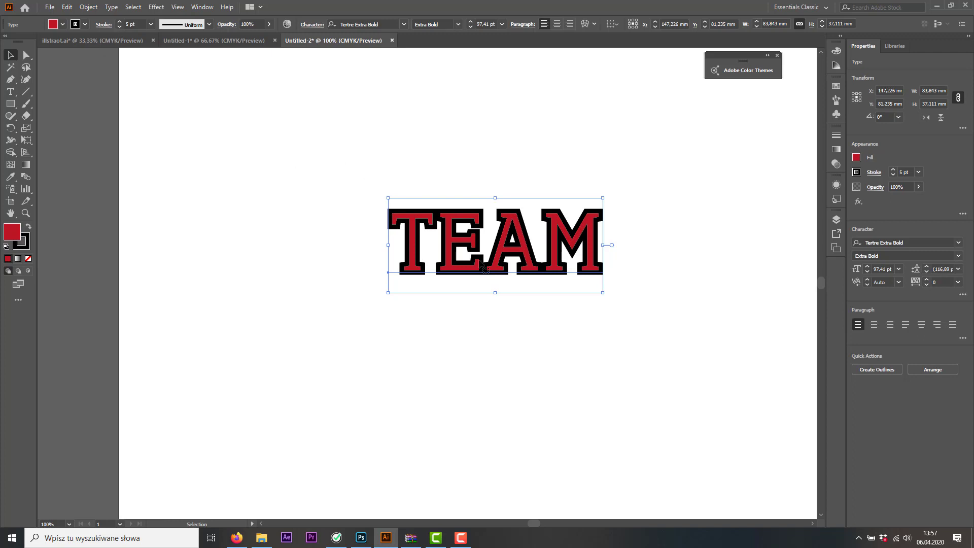
Duplicate the TEAM text directly above the original and remove the copy's stroke
drag(505, 249, 505, 152)
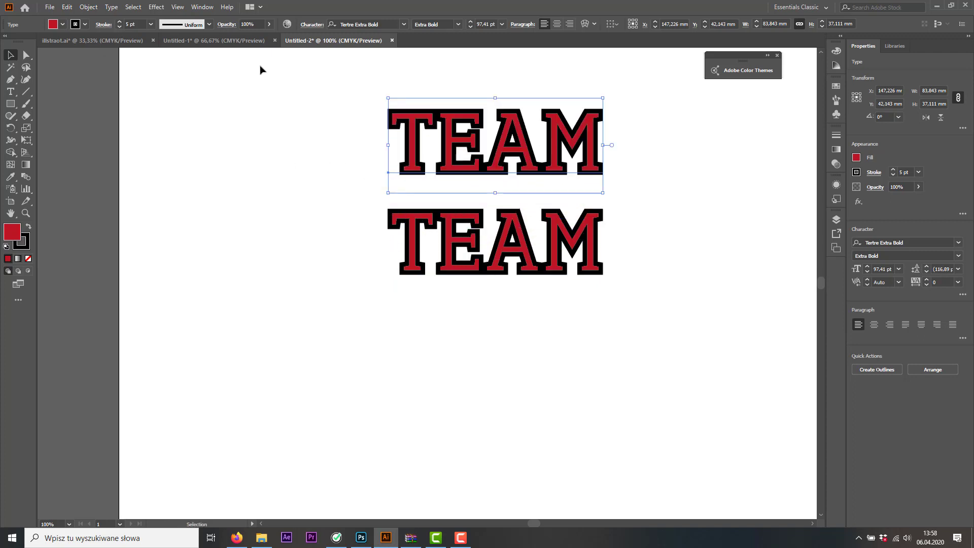
click(85, 24)
click(6, 41)
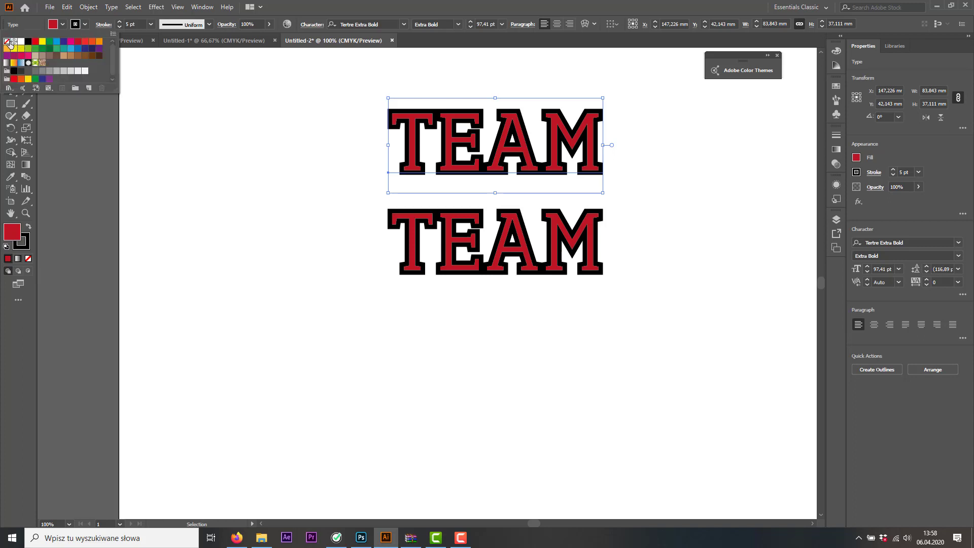
Change the fill of the lower, stroked TEAM text to black
click(426, 242)
click(447, 243)
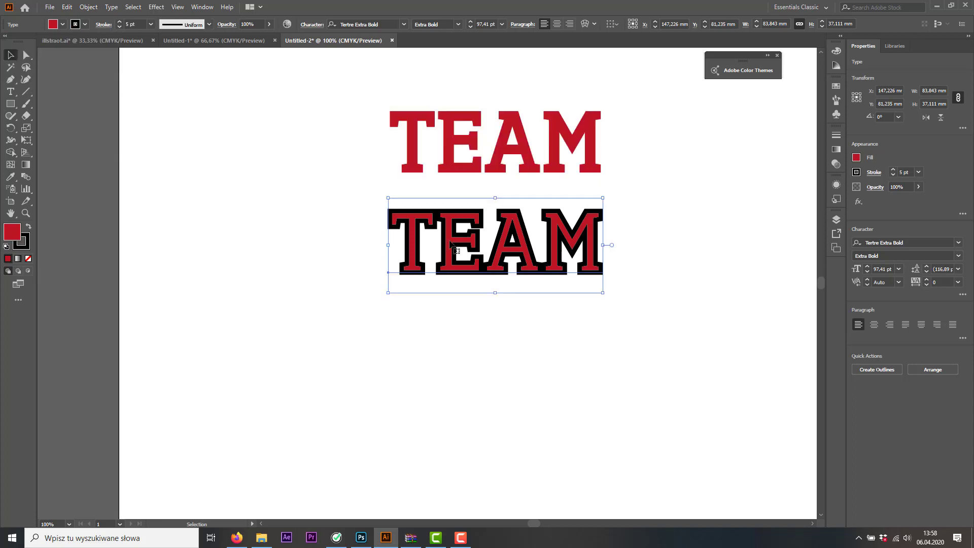
click(63, 24)
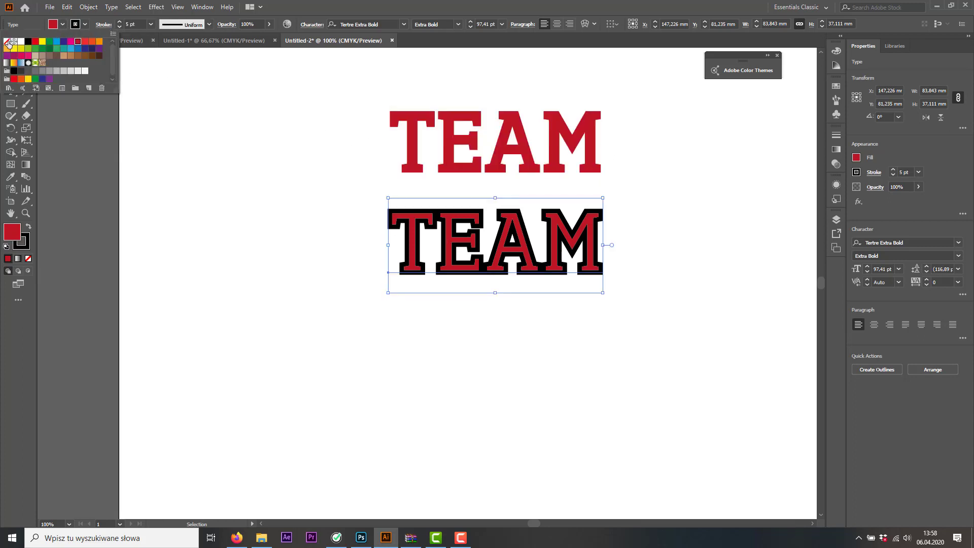
click(27, 42)
Place a copy of the red strokeless TEAM text exactly over the black TEAM text
click(508, 146)
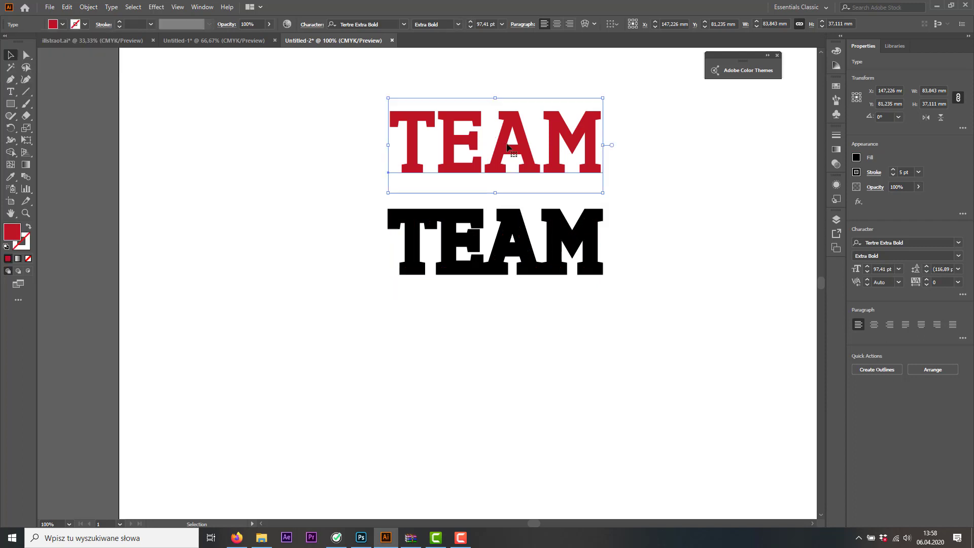
drag(508, 147, 503, 247)
click(518, 332)
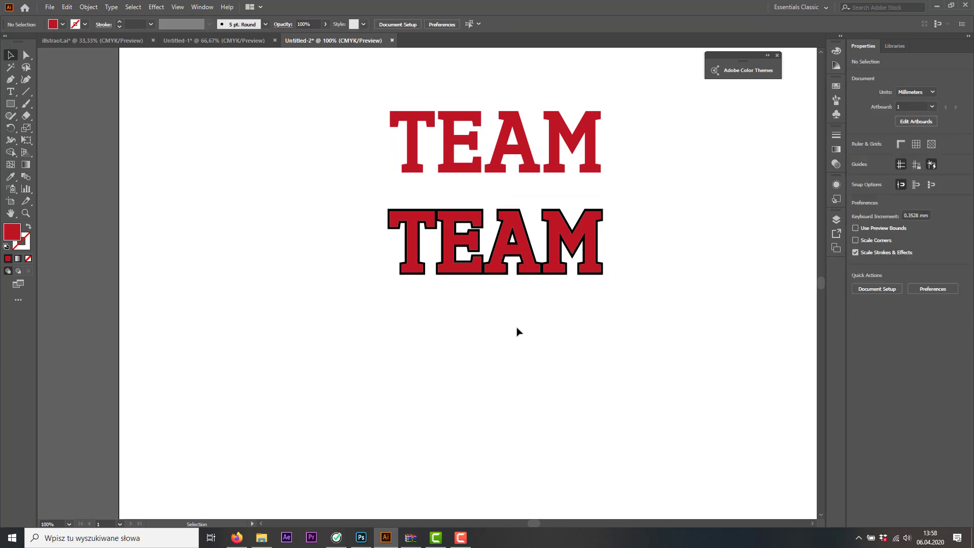
Increase the stroke weight of the black TEAM text behind the red copy to 12 pt
click(469, 245)
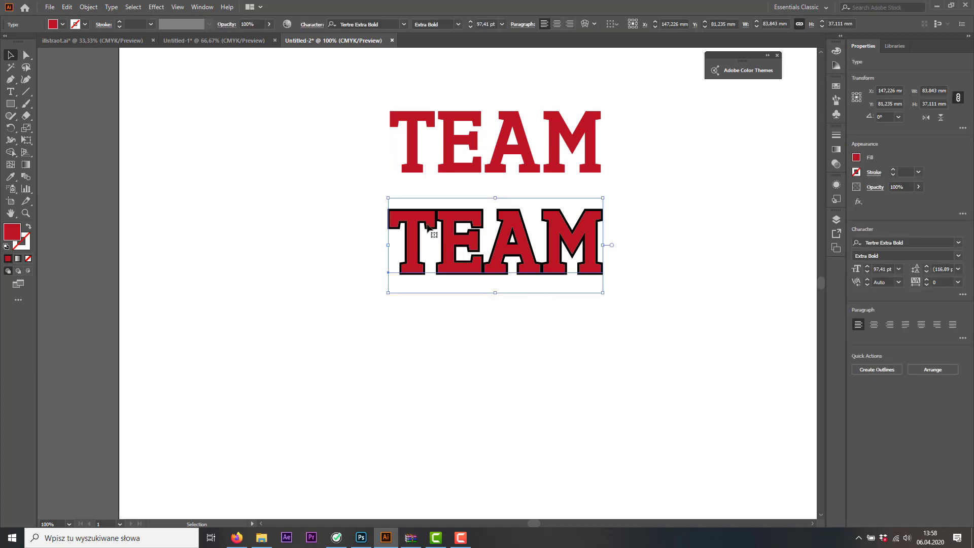
drag(362, 198, 426, 251)
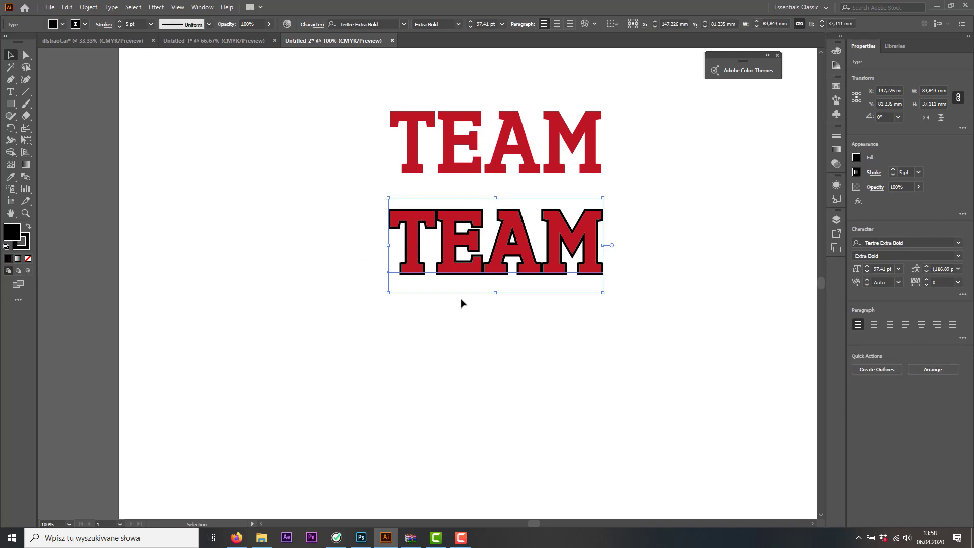
click(119, 22)
click(119, 22)
click(119, 22)
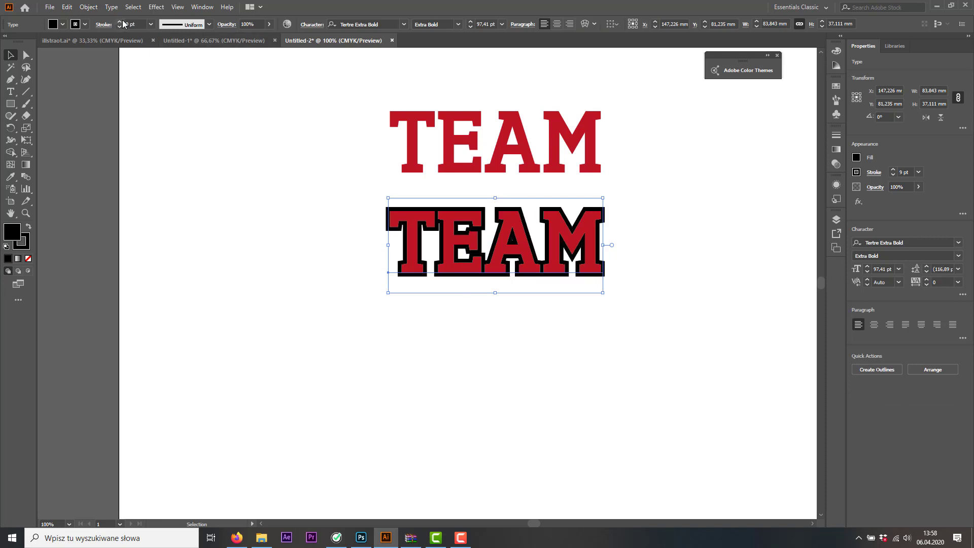
click(120, 22)
click(119, 21)
click(120, 22)
click(120, 22)
click(363, 233)
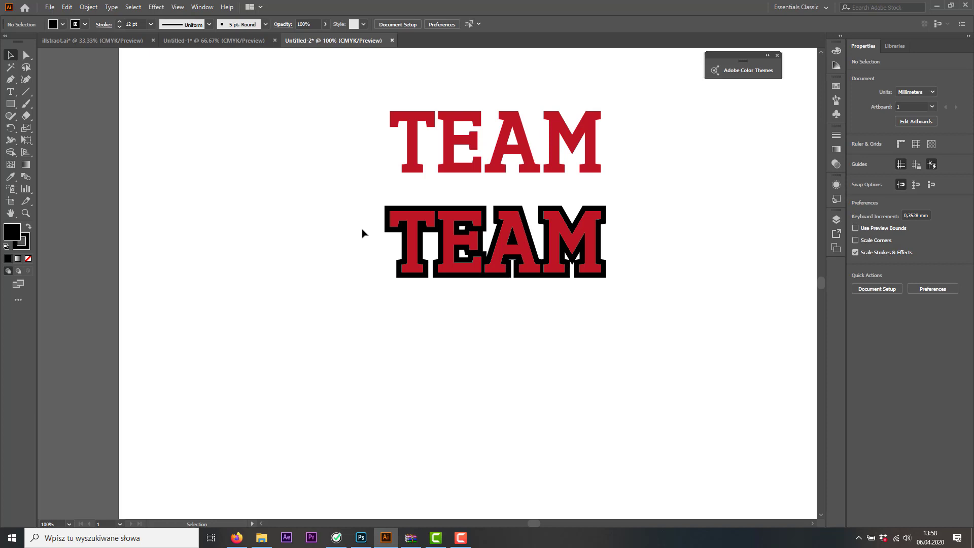
Try inserting the letter I between E and A in the overlaid red text, and delete it again
click(511, 152)
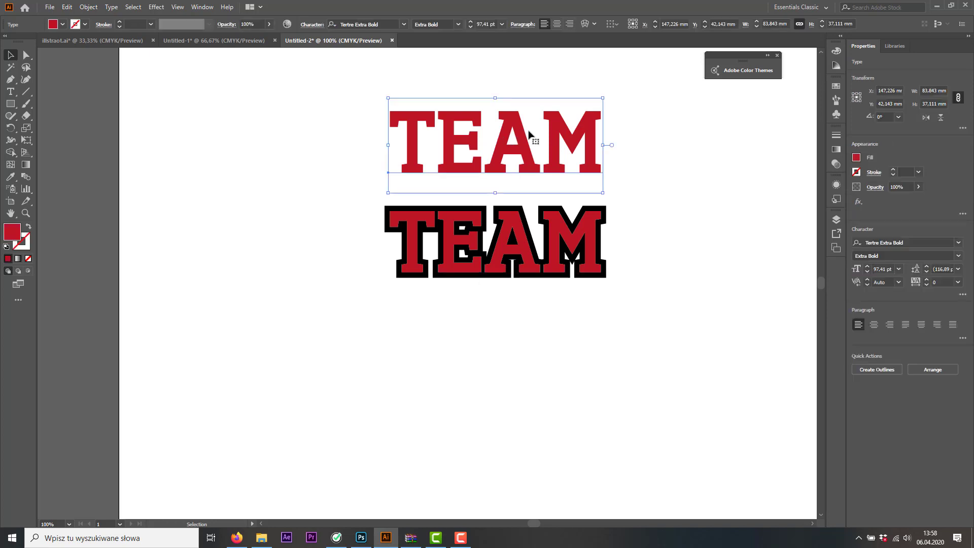
click(10, 91)
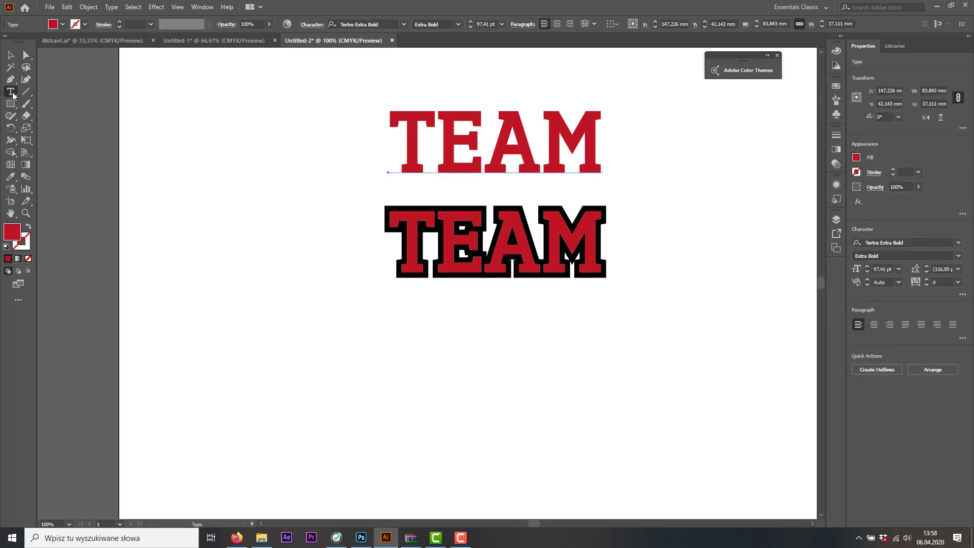
click(486, 236)
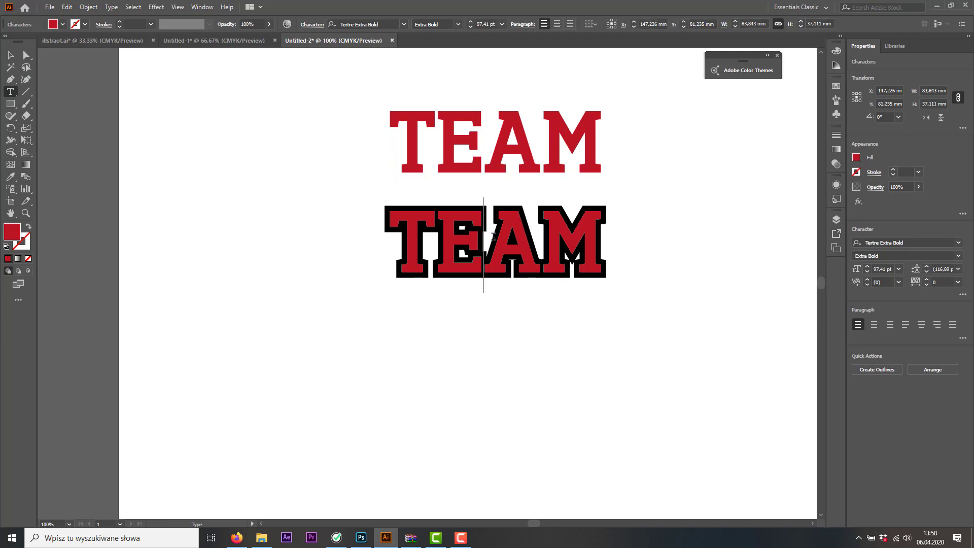
text(I)
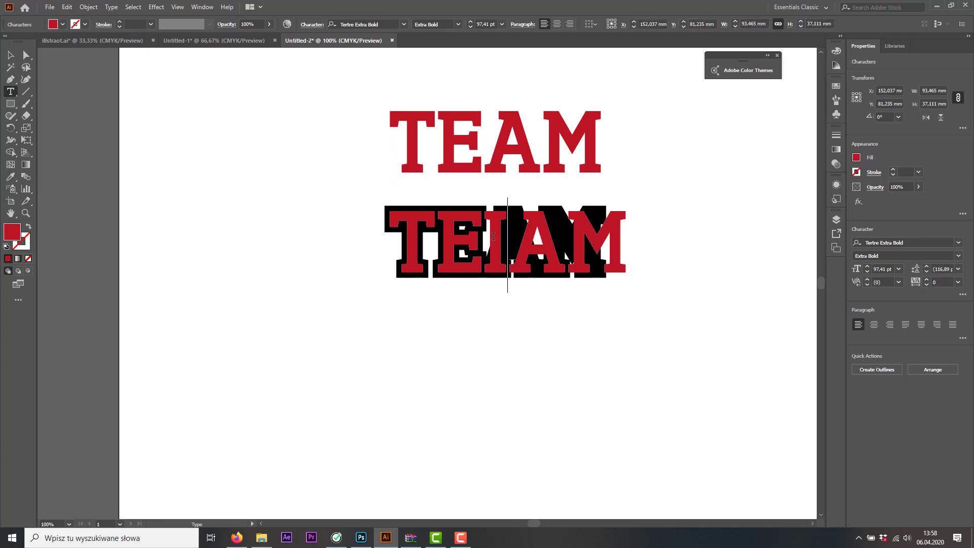
key(BackSpace)
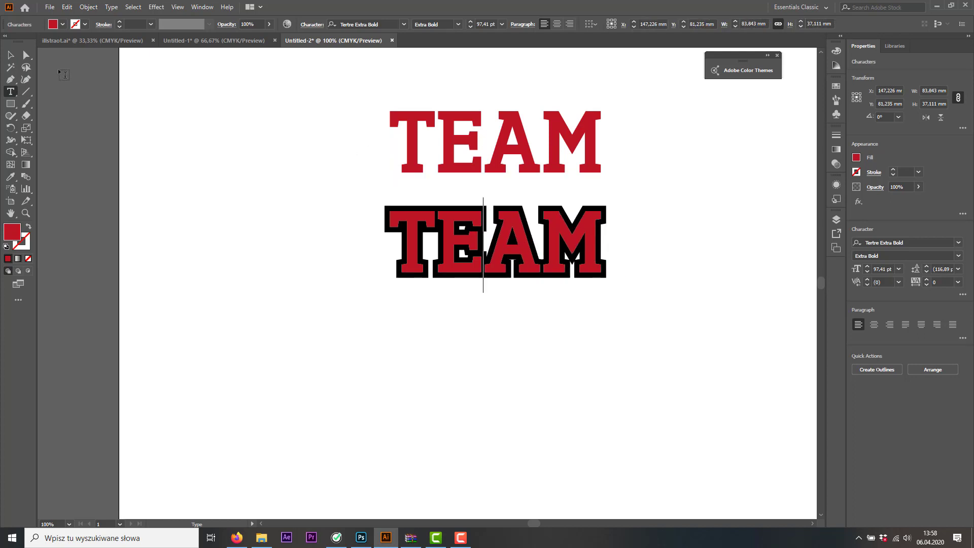
click(10, 55)
Add a new fill to the upper TEAM text in its Appearance and color it dark red
click(484, 147)
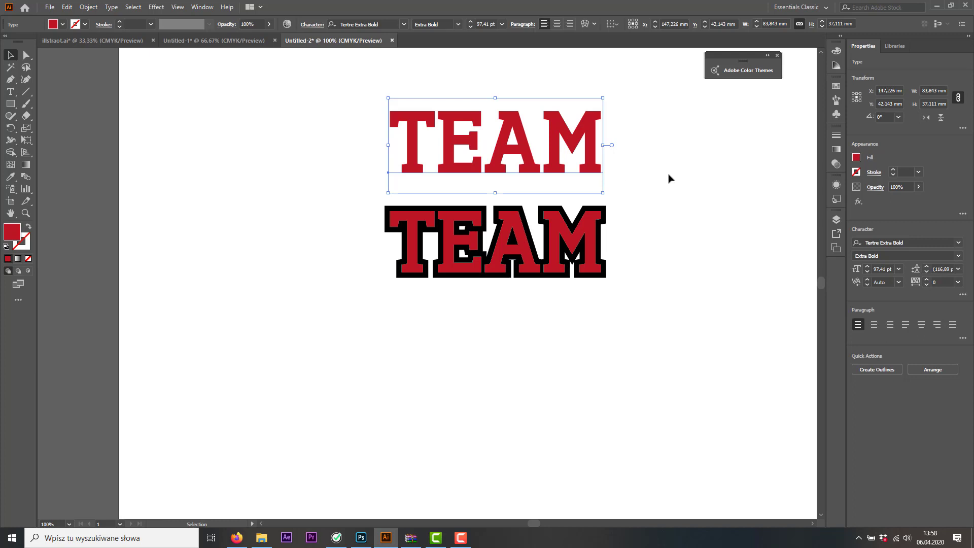
click(837, 186)
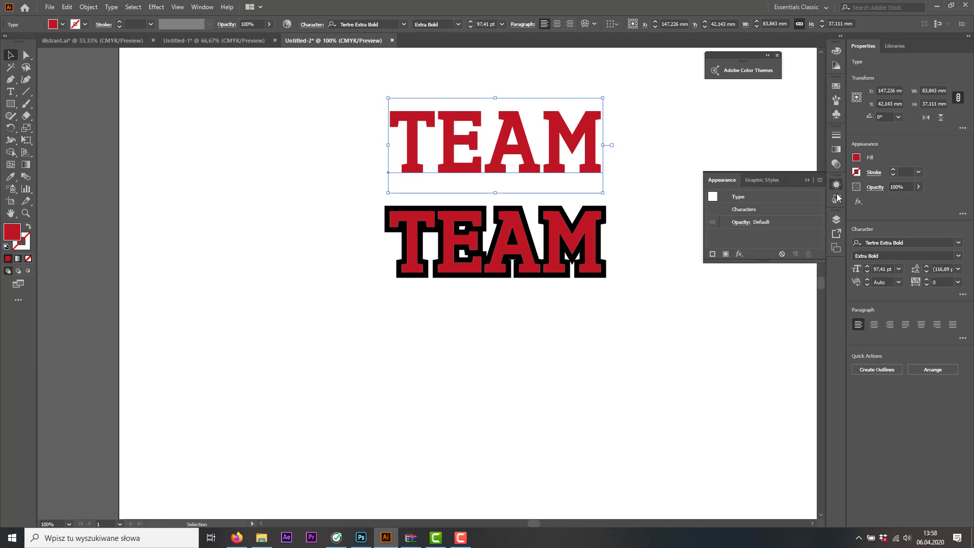
click(726, 254)
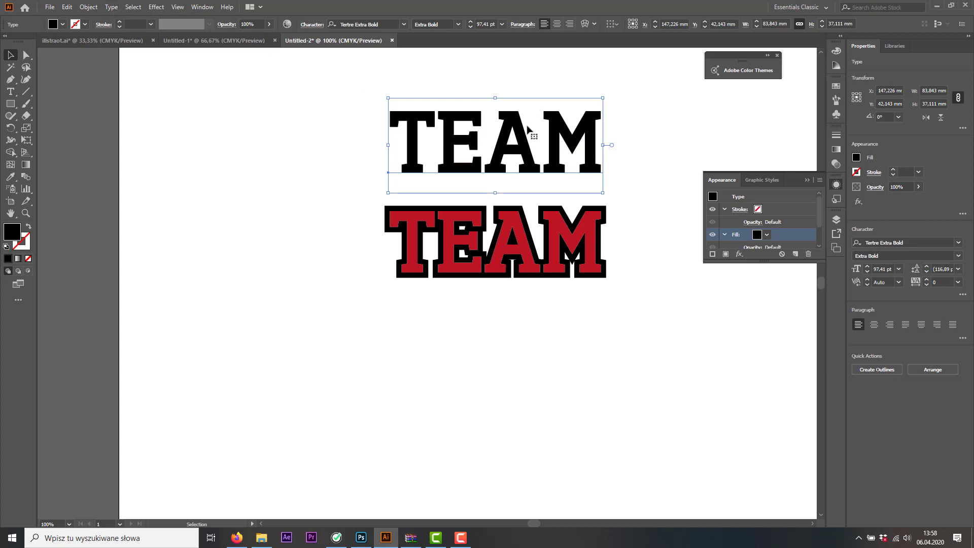
click(767, 234)
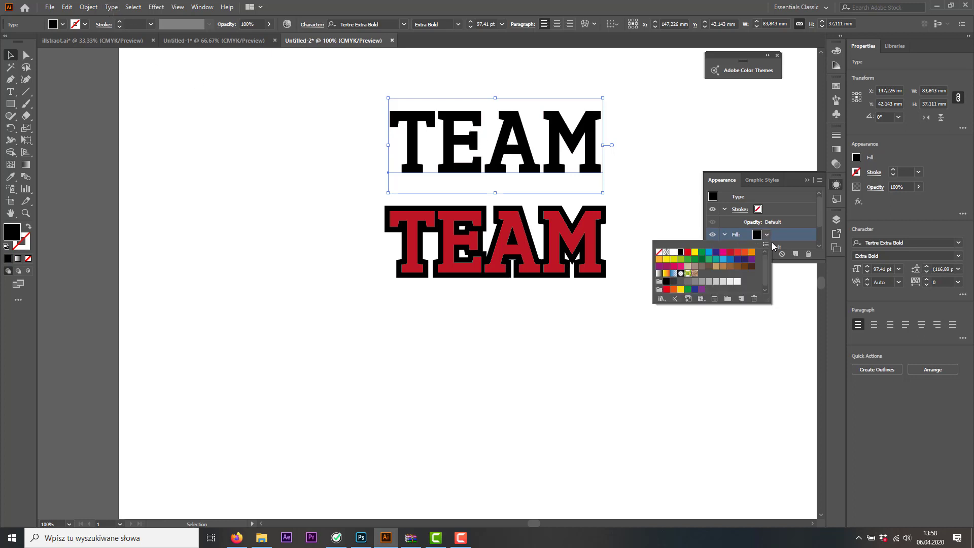
click(731, 252)
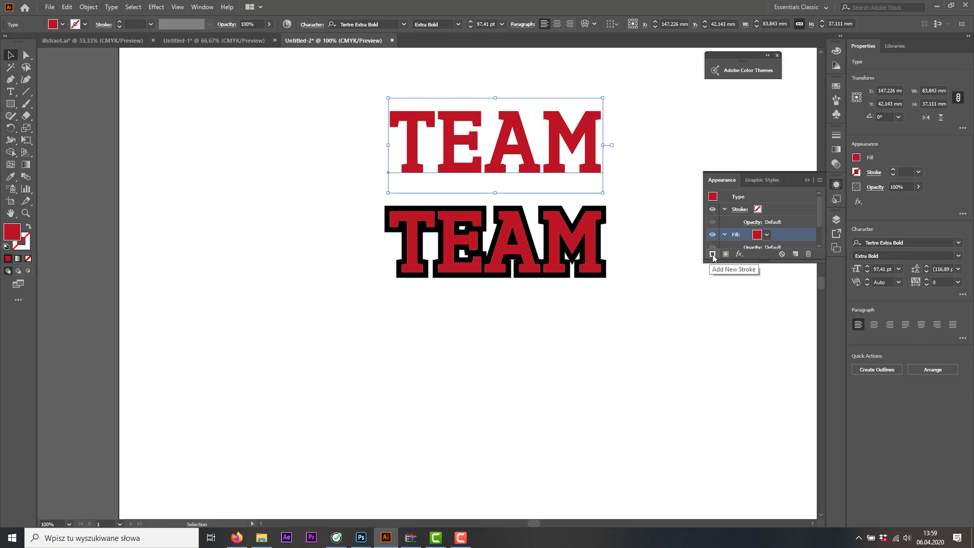
Add a new black stroke to the upper TEAM text with a weight of 5 pt
click(713, 253)
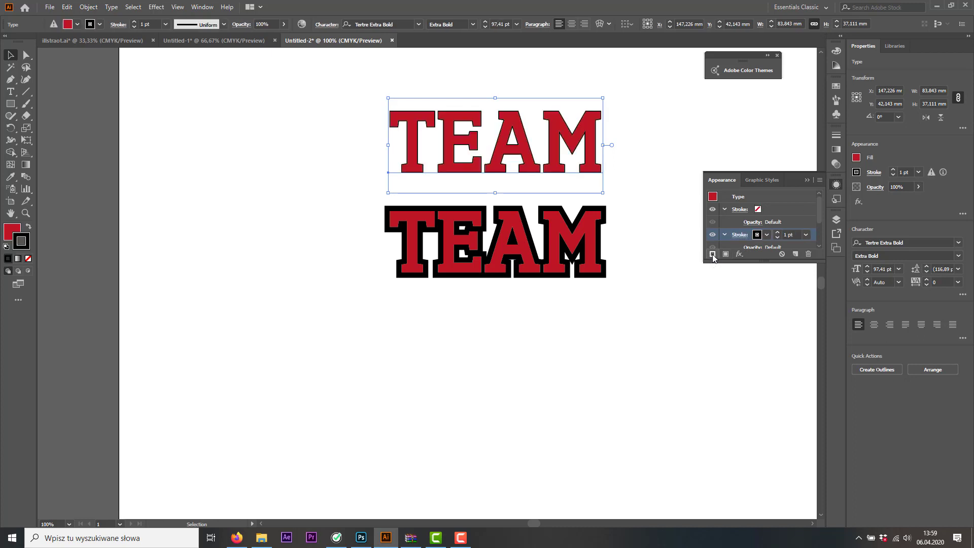
click(778, 232)
click(778, 232)
click(778, 232)
click(778, 232)
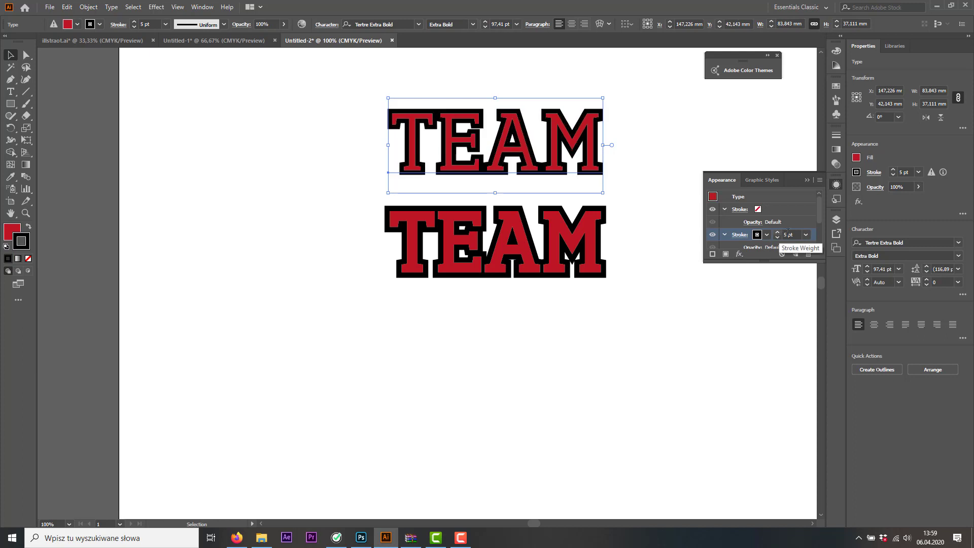
Move the upper text's black stroke below the red fill and set its weight to 8 pt
scroll(819, 213, down, 3)
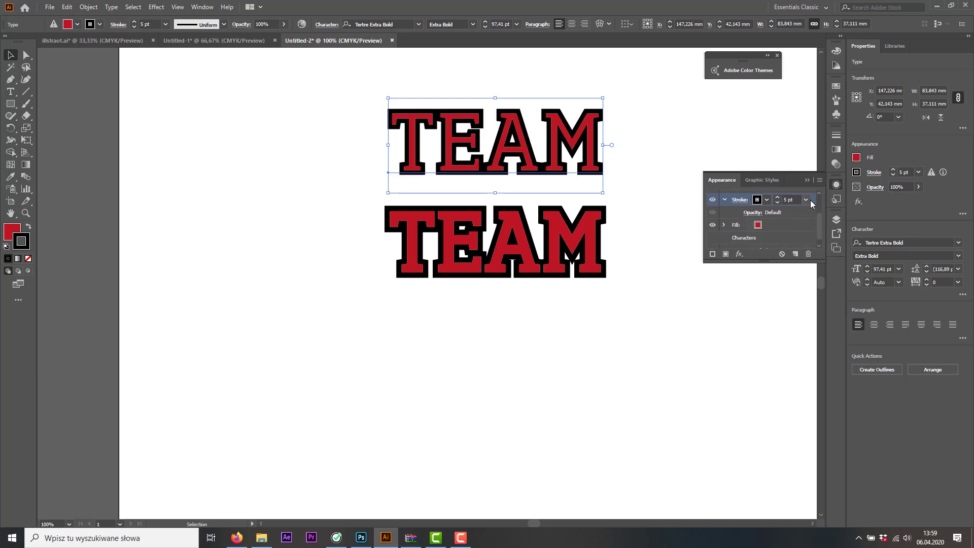
drag(811, 201, 809, 237)
click(791, 233)
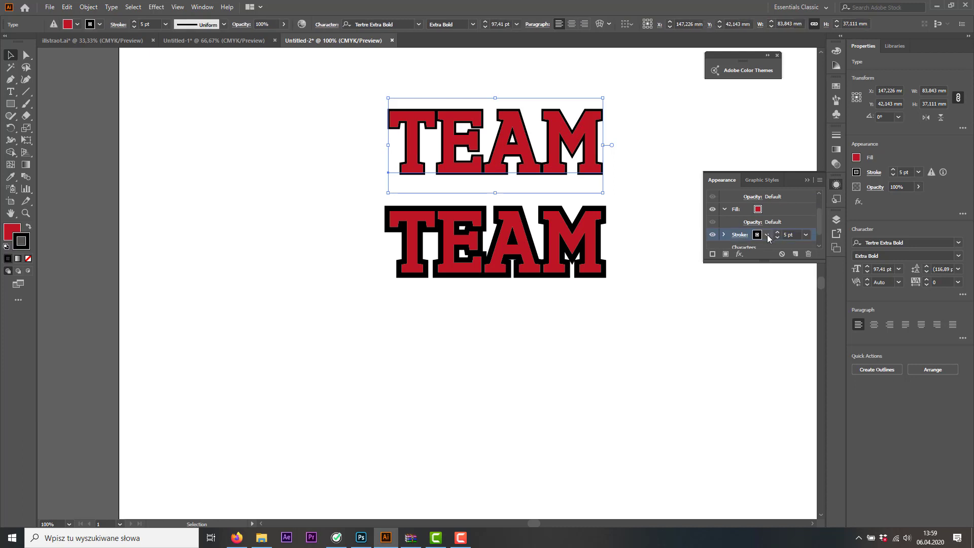
click(777, 232)
click(777, 232)
click(779, 236)
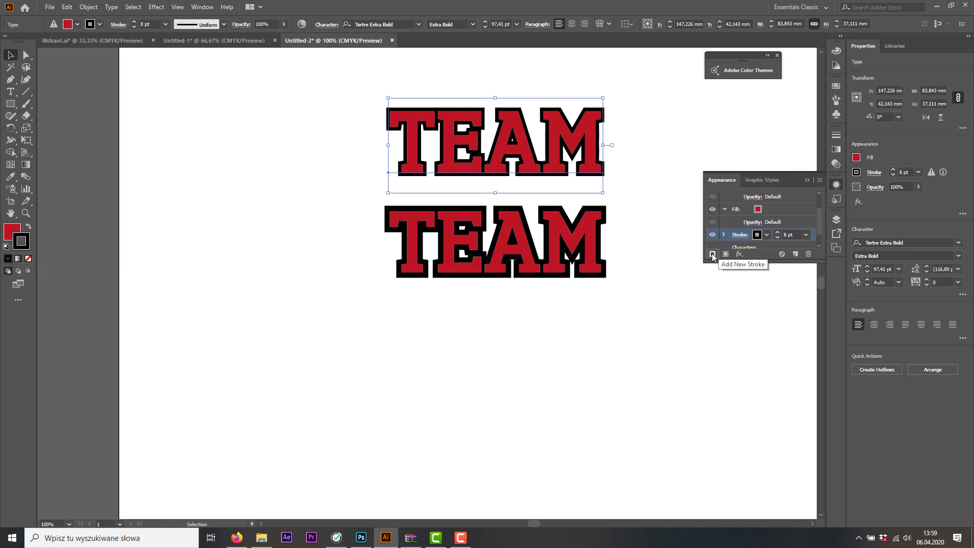
Add a second stroke to the upper TEAM text, set to 7 pt and colored gray
click(712, 255)
click(777, 237)
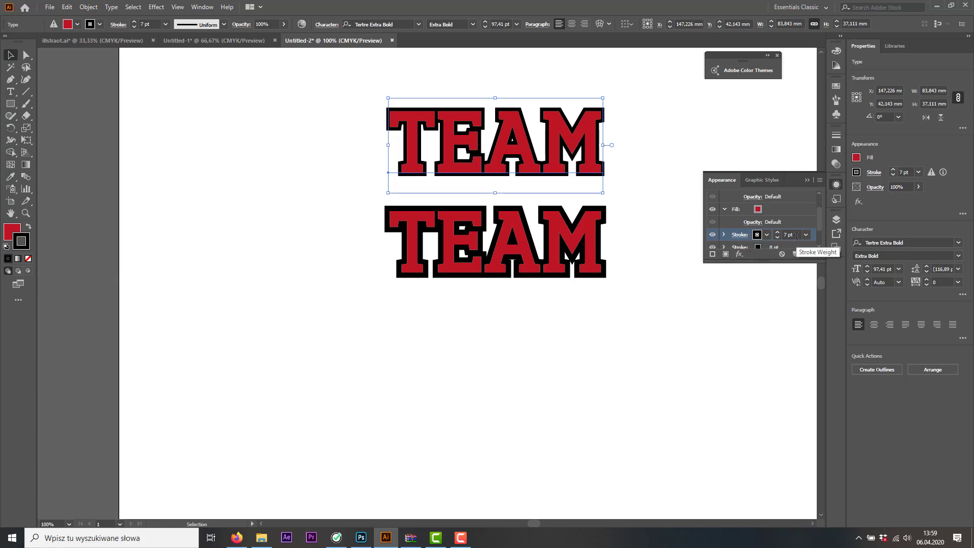
click(767, 235)
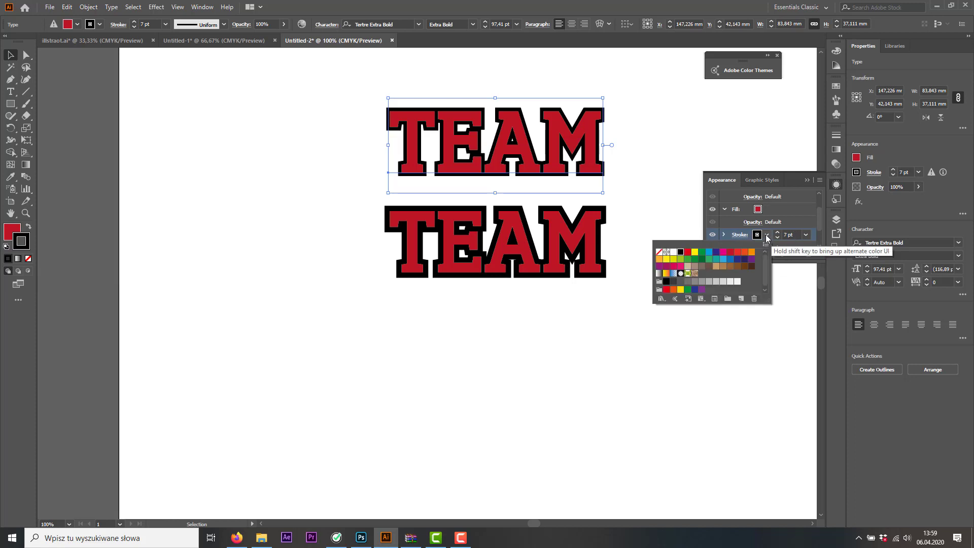
click(702, 283)
click(817, 232)
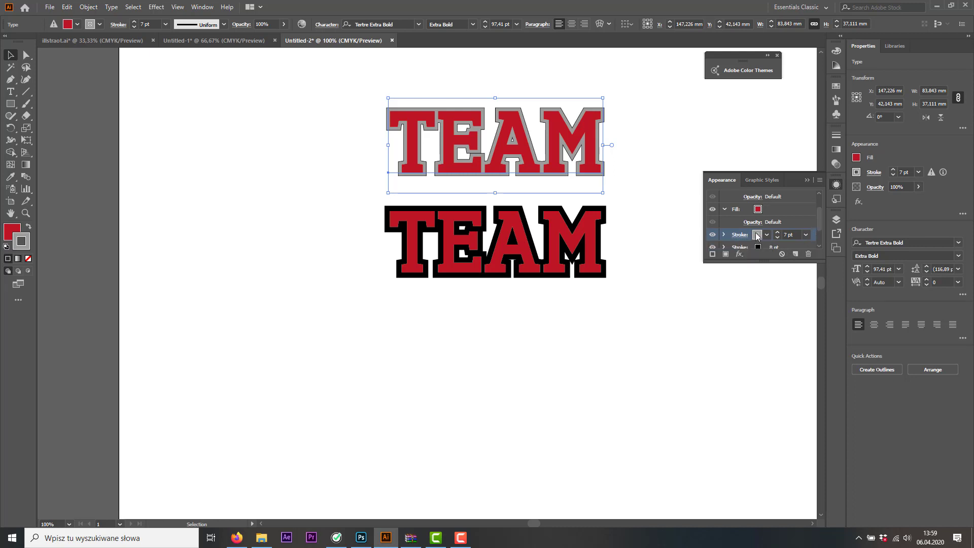
Move the gray stroke below the black one in the upper text's appearance and set its weight to 14 pt
mouse_move(745, 237)
mouse_down()
mouse_move(809, 239)
mouse_move(814, 249)
mouse_move(807, 231)
mouse_move(779, 225)
mouse_up()
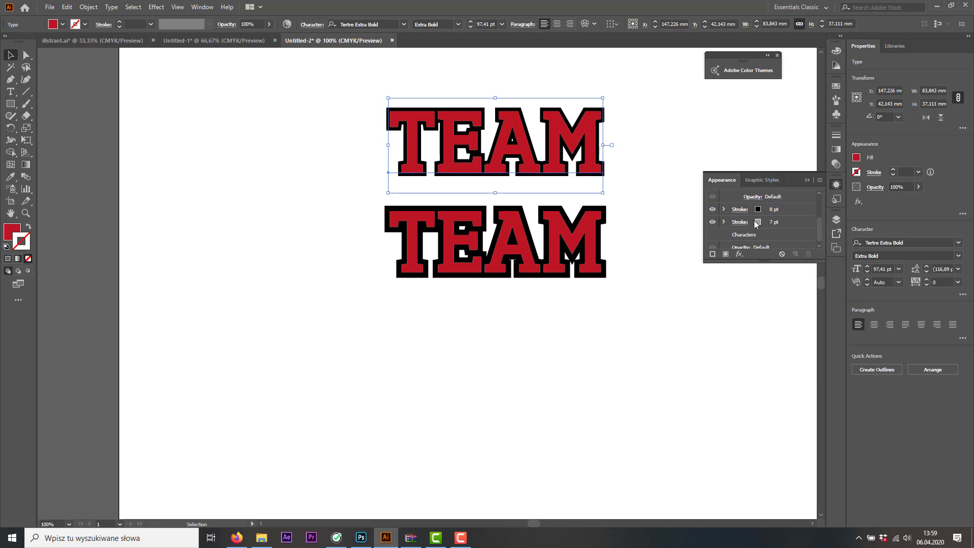
click(803, 227)
click(778, 219)
click(778, 220)
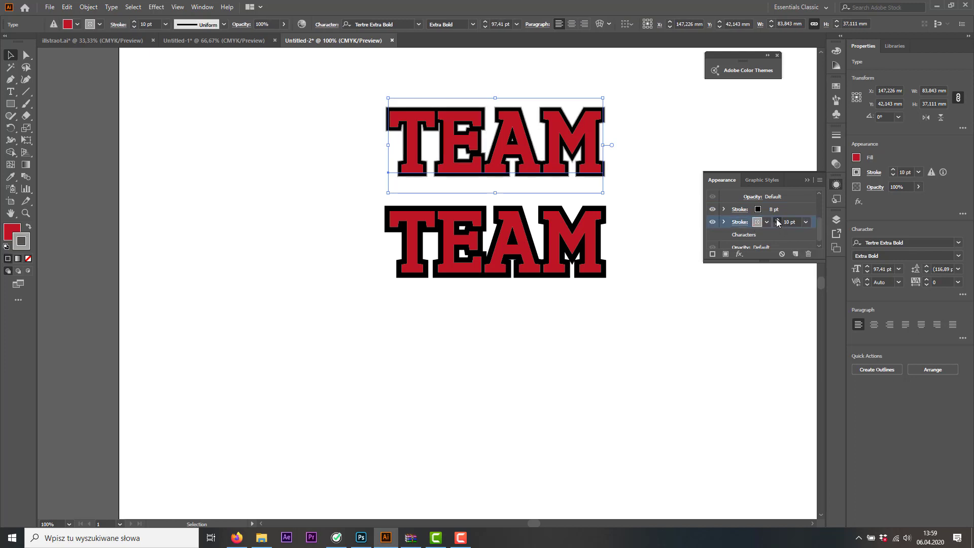
click(777, 219)
click(777, 219)
click(778, 219)
click(777, 219)
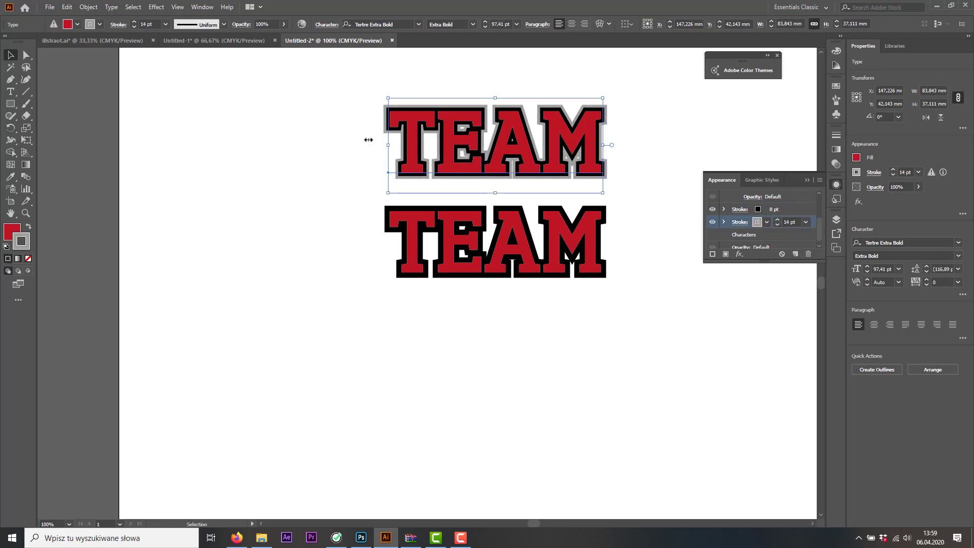
click(269, 108)
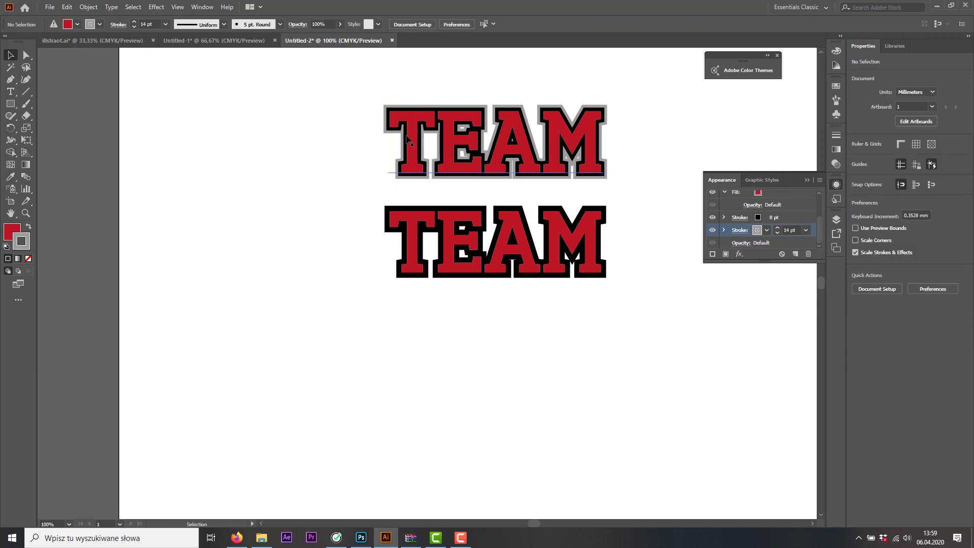
click(414, 134)
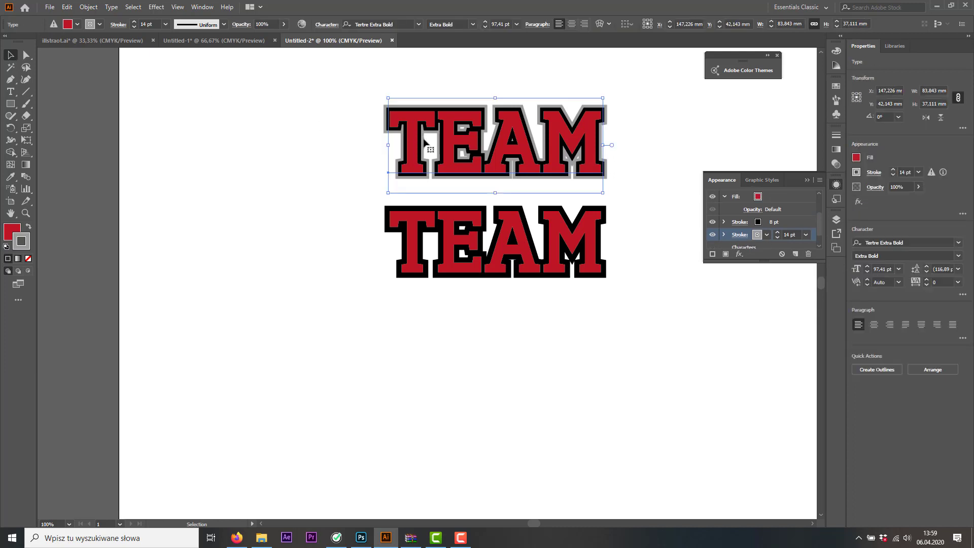
Try inserting the letters JHH between the E and A of the upper TEAM text, and remove them again
click(10, 92)
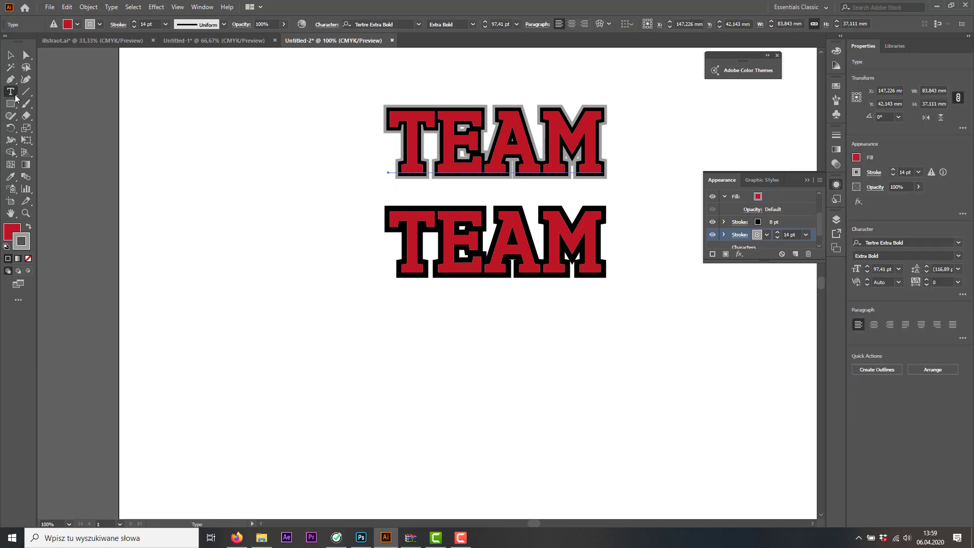
click(492, 133)
text(JHH)
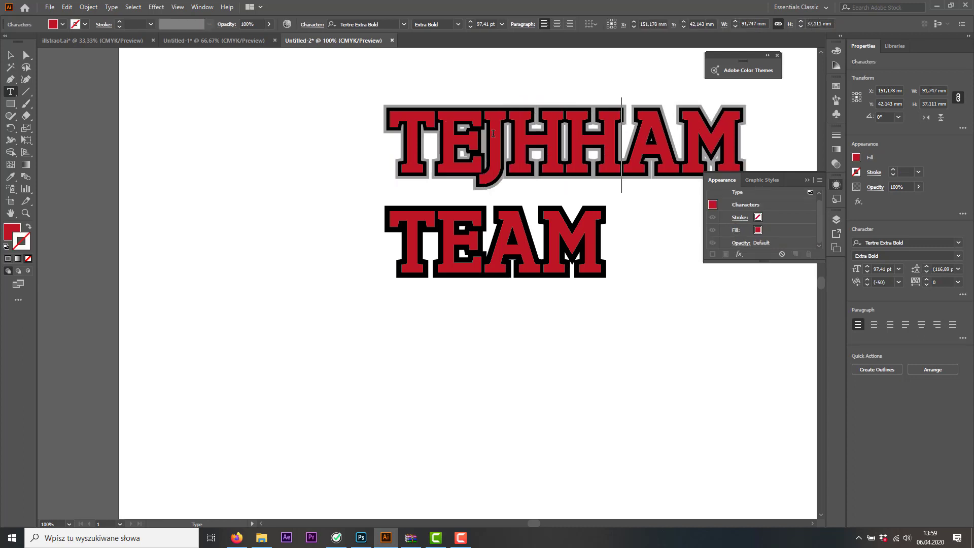
key(BackSpace)
key(BackSpace)
key(BackSpace)
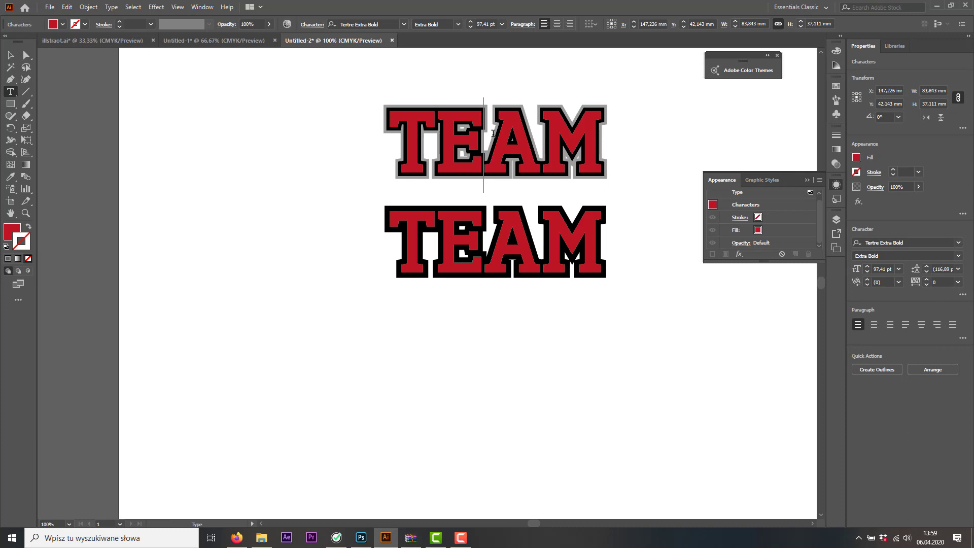
key(Escape)
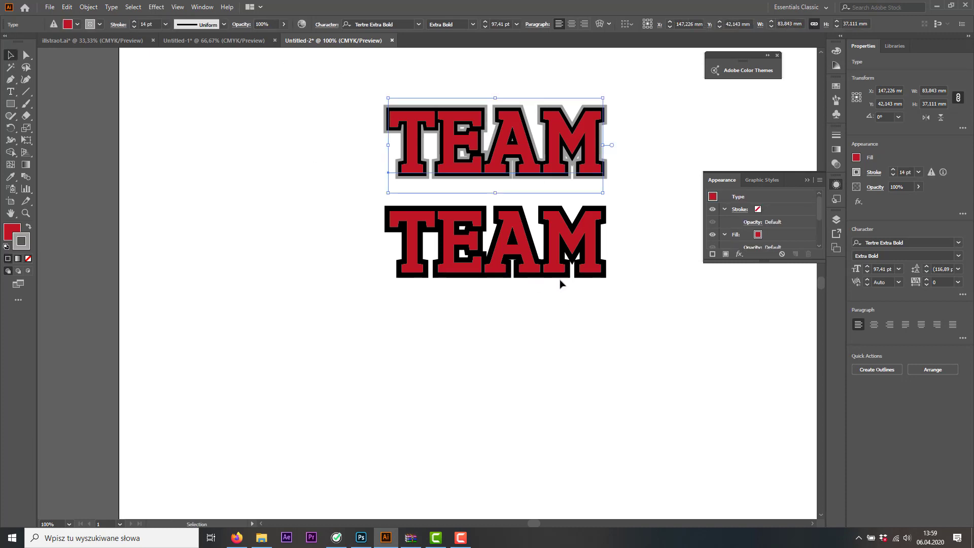
Delete the lower TEAM text and move the remaining TEAM text down about 50 mm
drag(606, 302, 350, 213)
key(Delete)
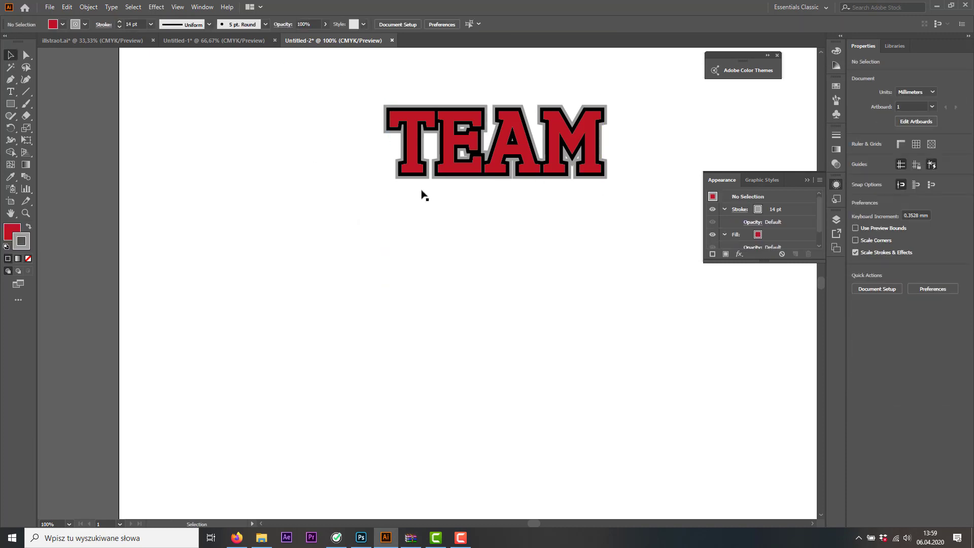
drag(508, 180, 515, 275)
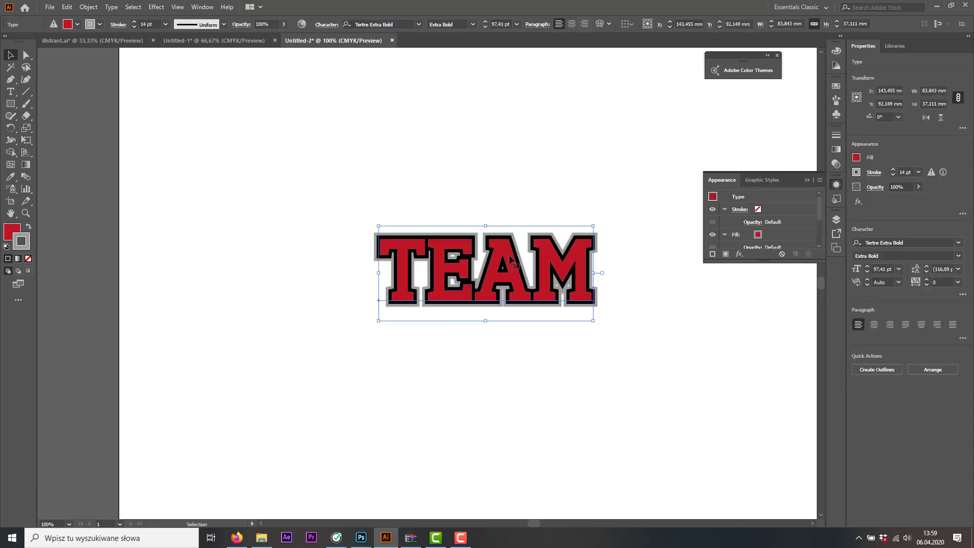
Make an envelope warp on the TEAM text using the Arch style, horizontal orientation and a 10% bend
click(600, 25)
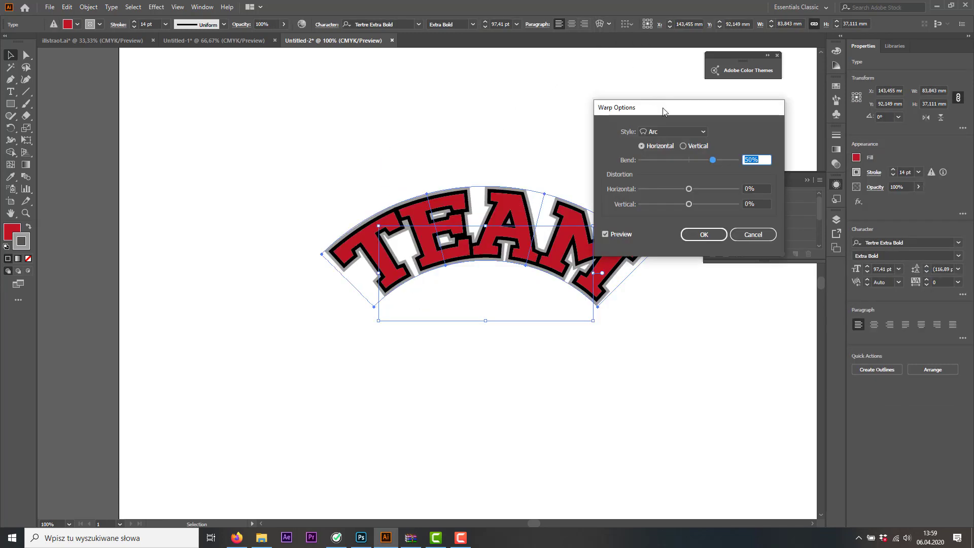
drag(664, 111, 752, 66)
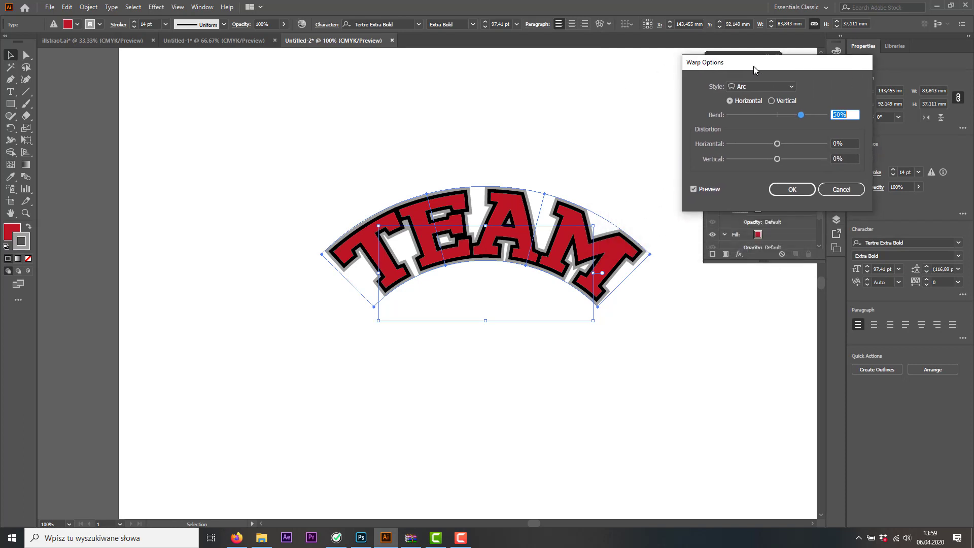
click(790, 88)
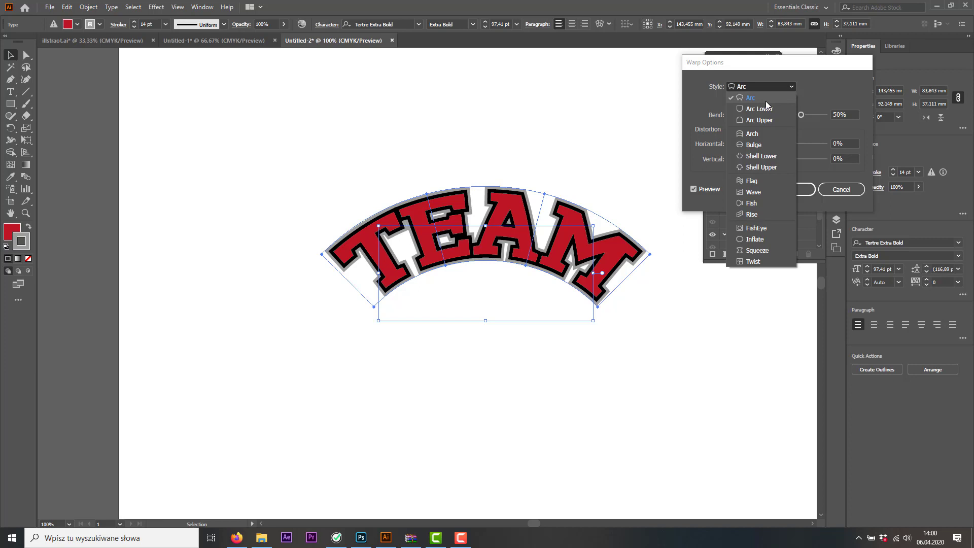
click(754, 133)
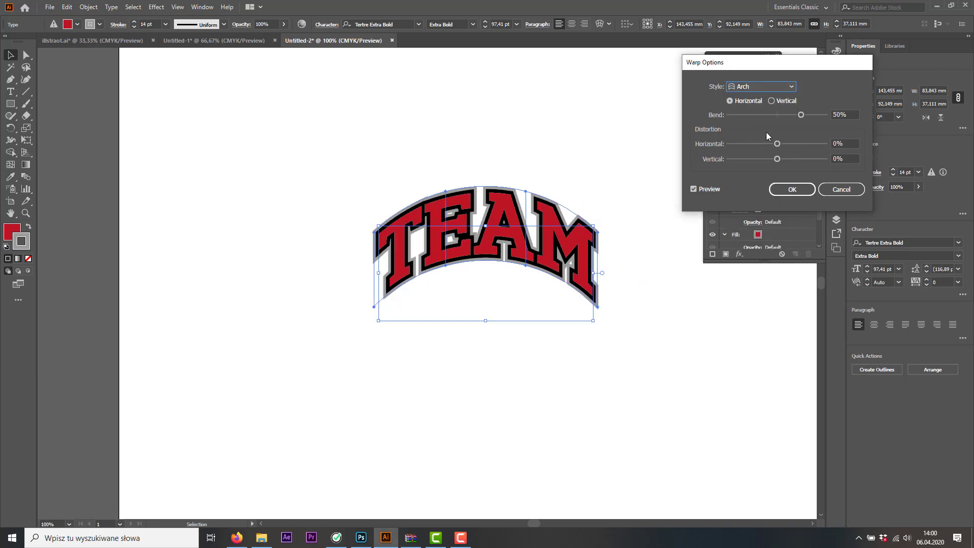
click(783, 115)
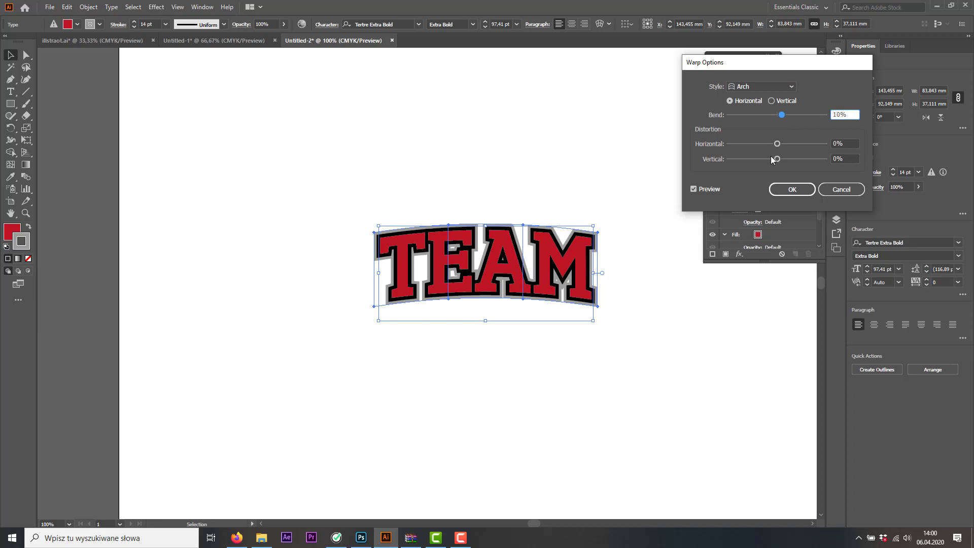
Try a horizontal distortion of 14% on the arch warp and return it to 0%
drag(778, 144, 785, 144)
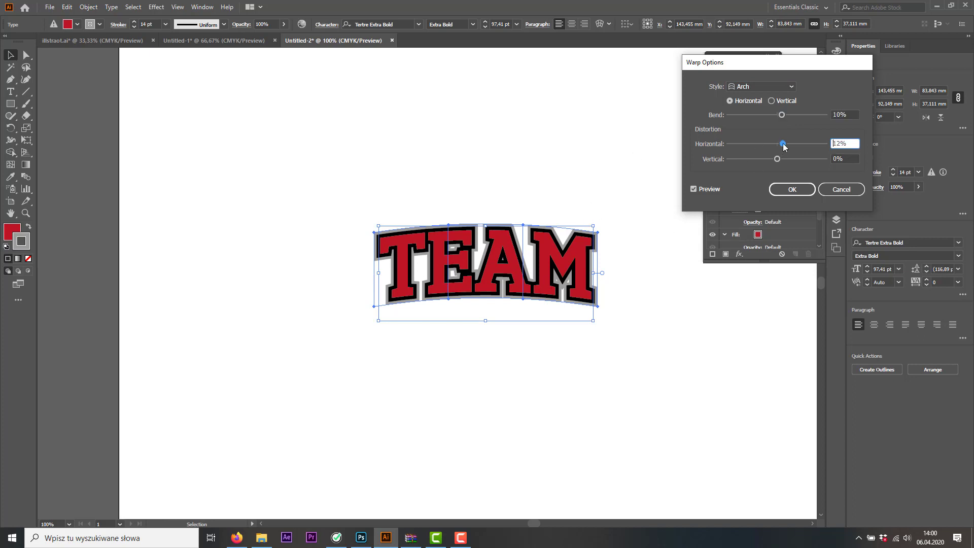
double_click(842, 144)
text(0)
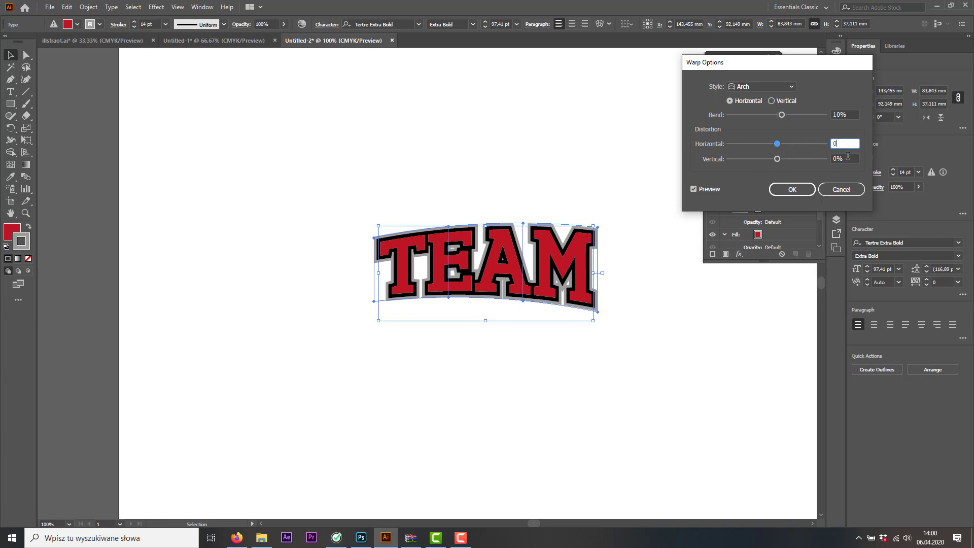
key(Tab)
Set the warp's vertical distortion to 7%, apply it, and move the warped TEAM text up and to the left
drag(783, 161, 782, 161)
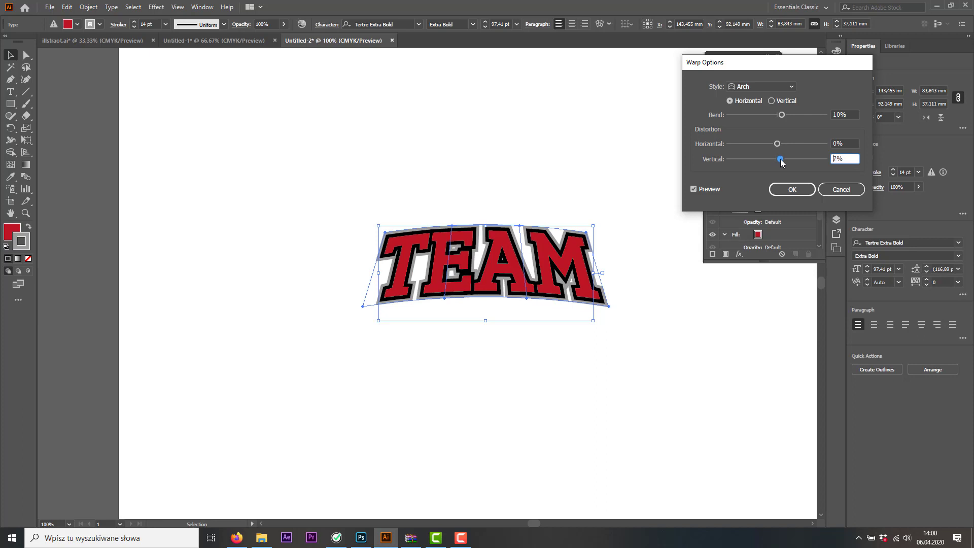
click(788, 189)
click(541, 209)
drag(516, 262, 477, 129)
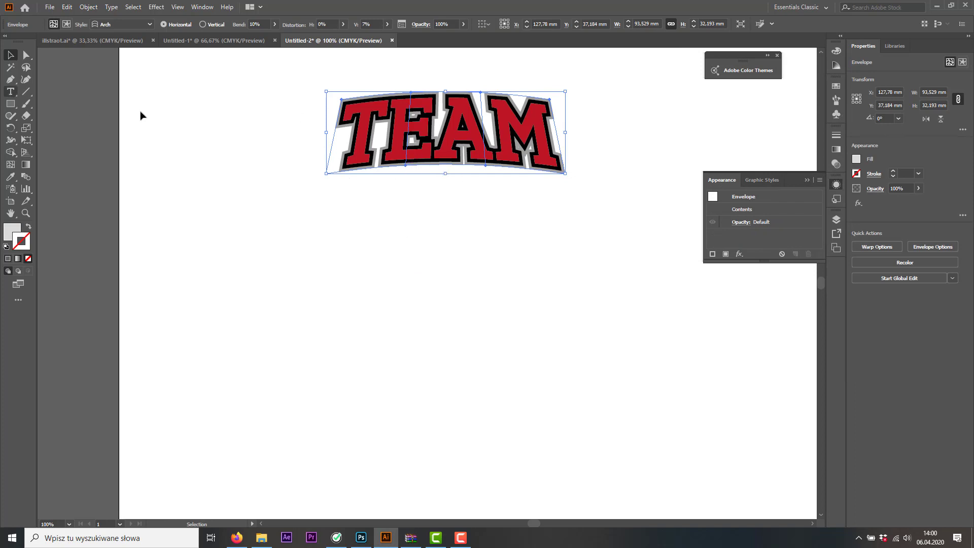
Edit the contents of the warped envelope and replace the word TEAM with TEXT
double_click(441, 140)
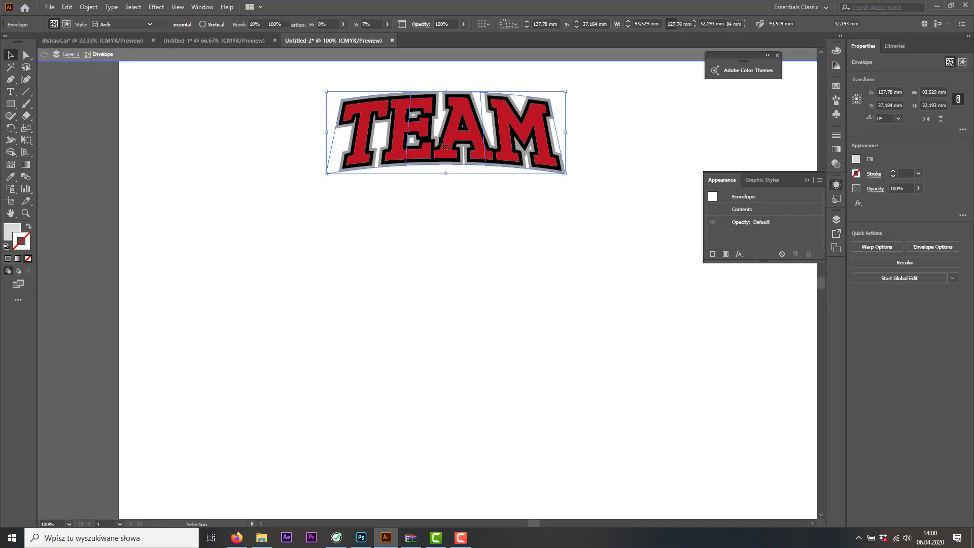
click(11, 92)
drag(341, 123, 660, 150)
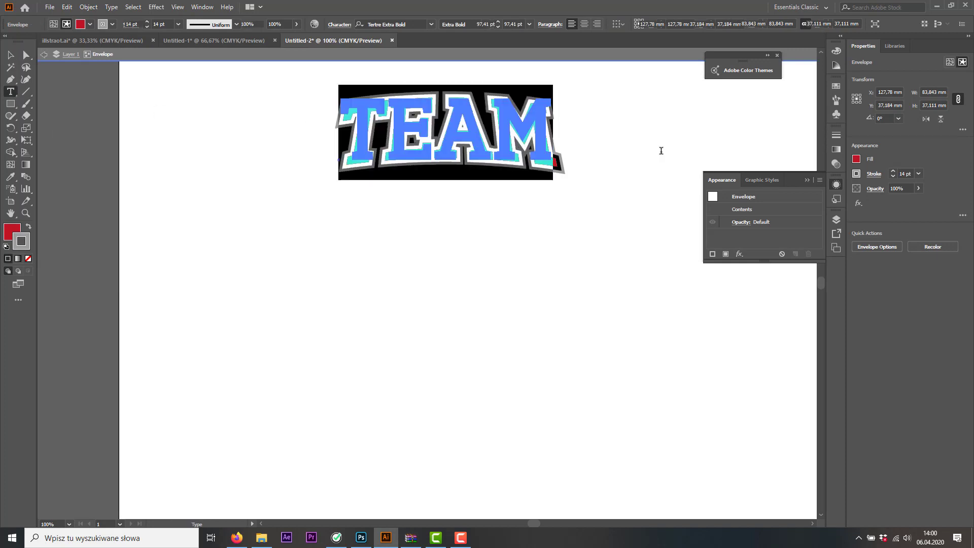
text(TEXT)
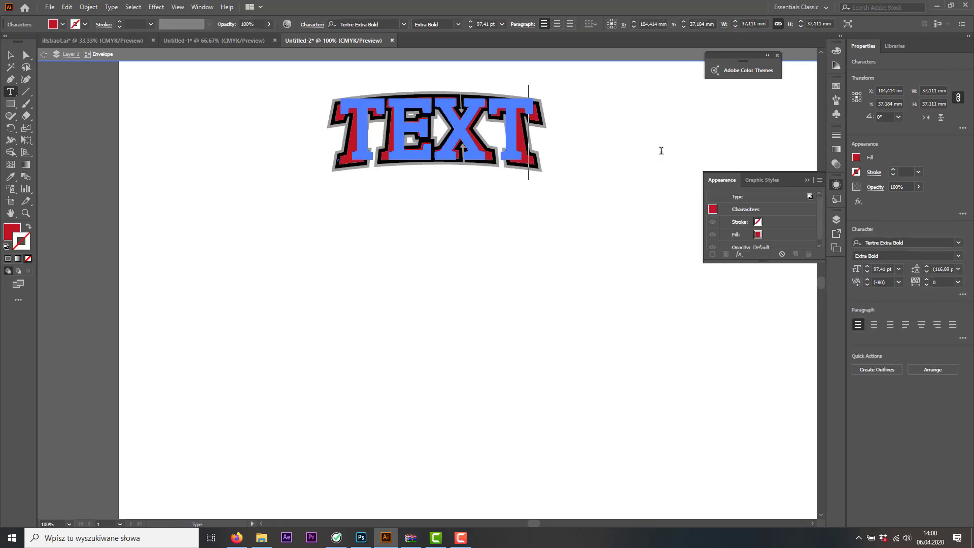
click(43, 55)
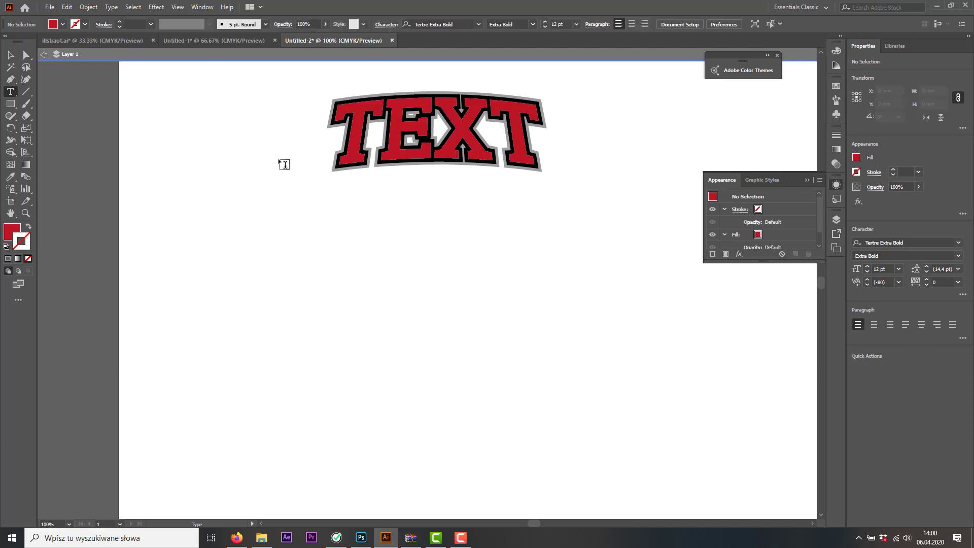
Exit isolation mode completely and delete the stray Lorem ipsum placeholder beside the arched text
click(280, 160)
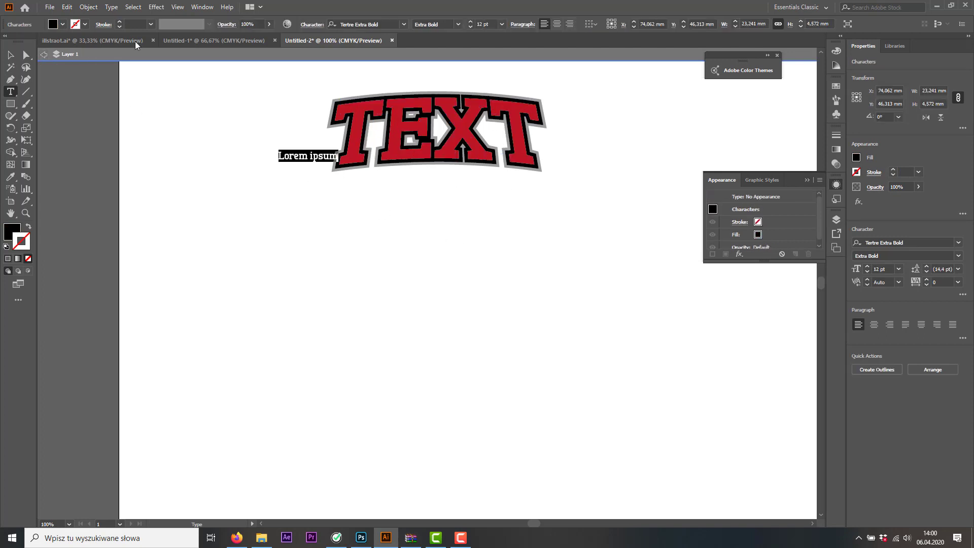
click(43, 56)
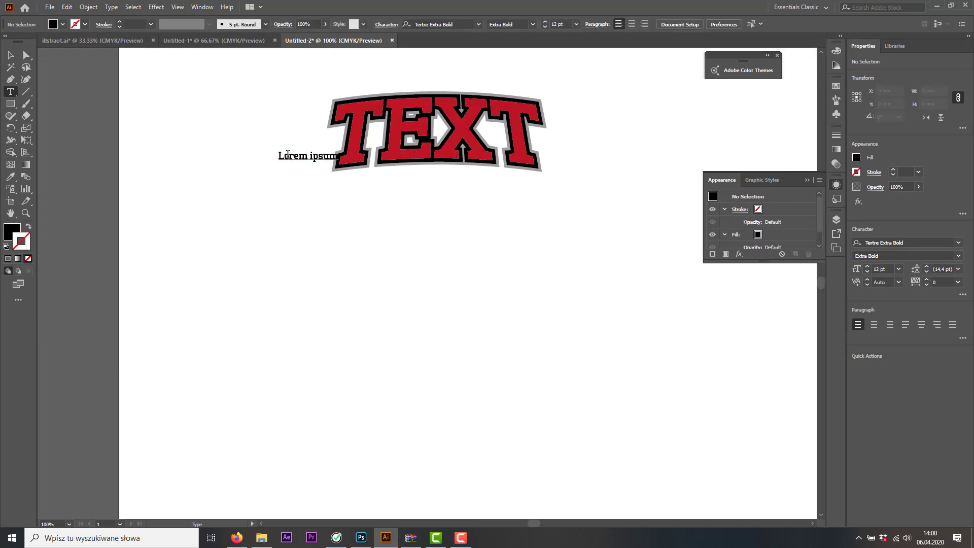
click(11, 56)
click(325, 161)
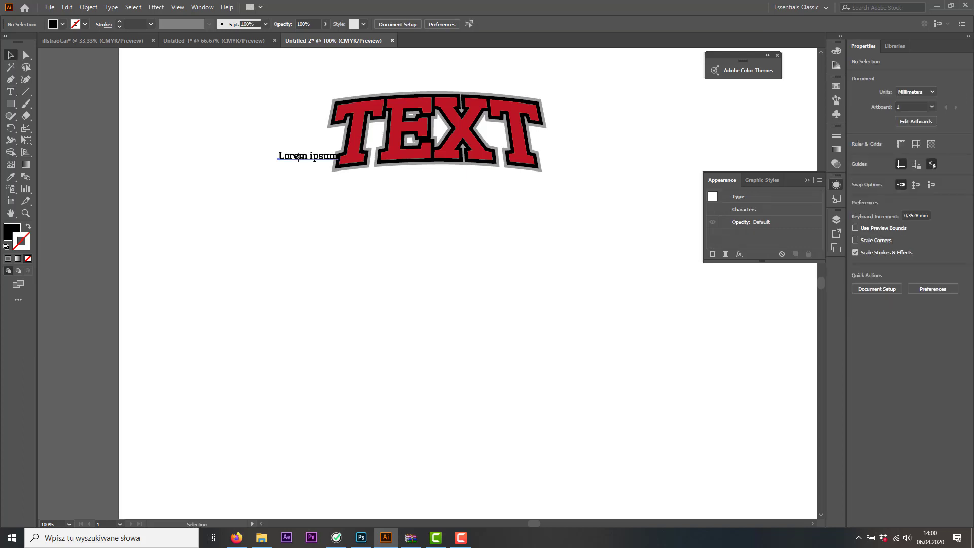
key(Delete)
click(487, 134)
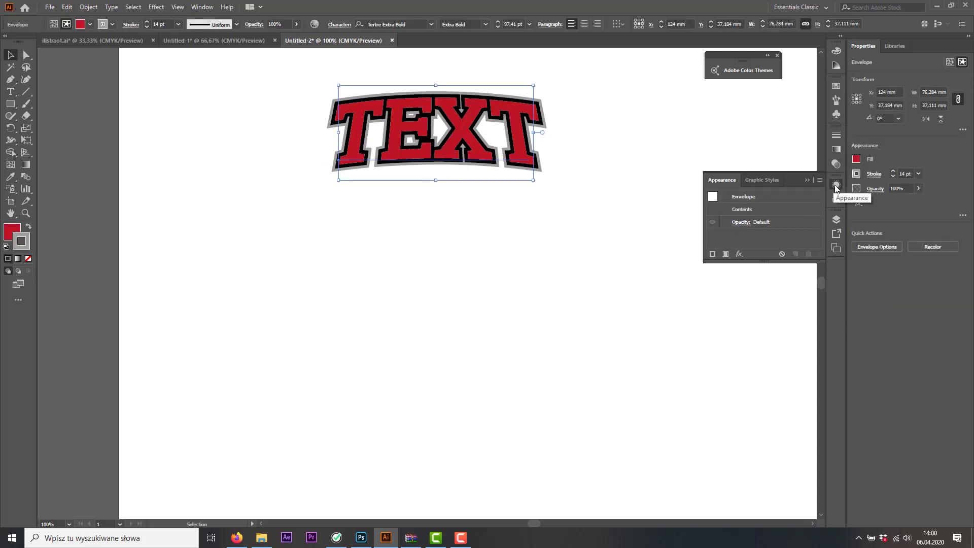
click(202, 8)
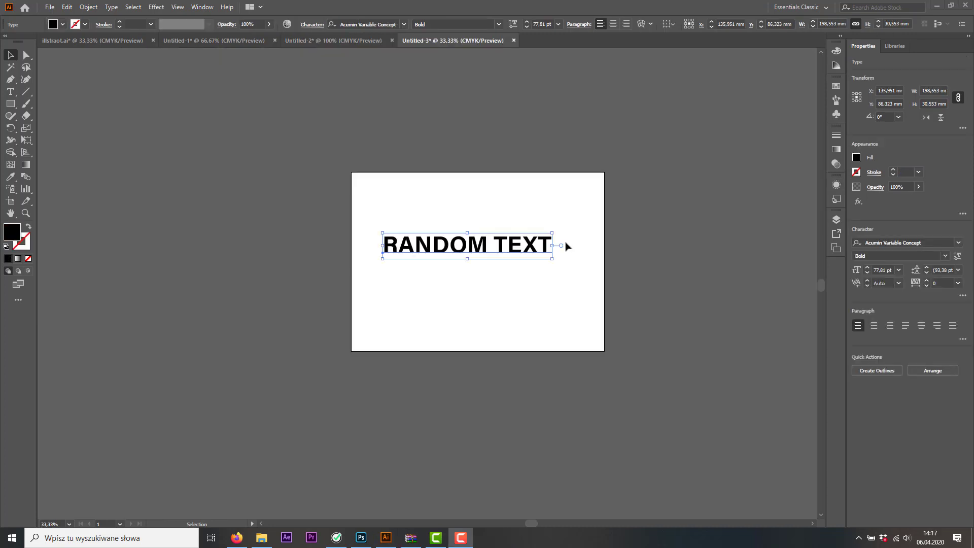
key(ctrl+plus)
scroll(477, 249, up, 1)
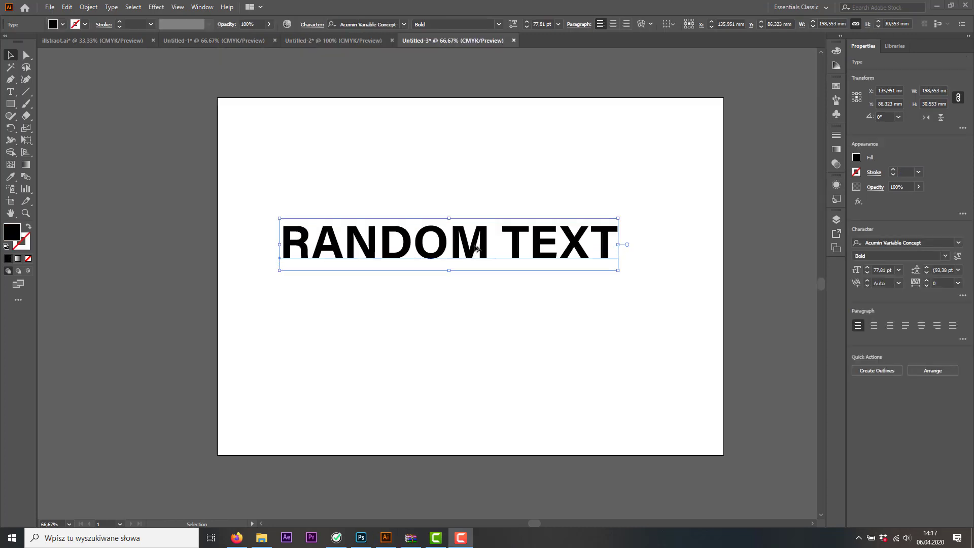
Move the RANDOM TEXT line down and right, close to the middle of the artboard
drag(481, 249, 494, 261)
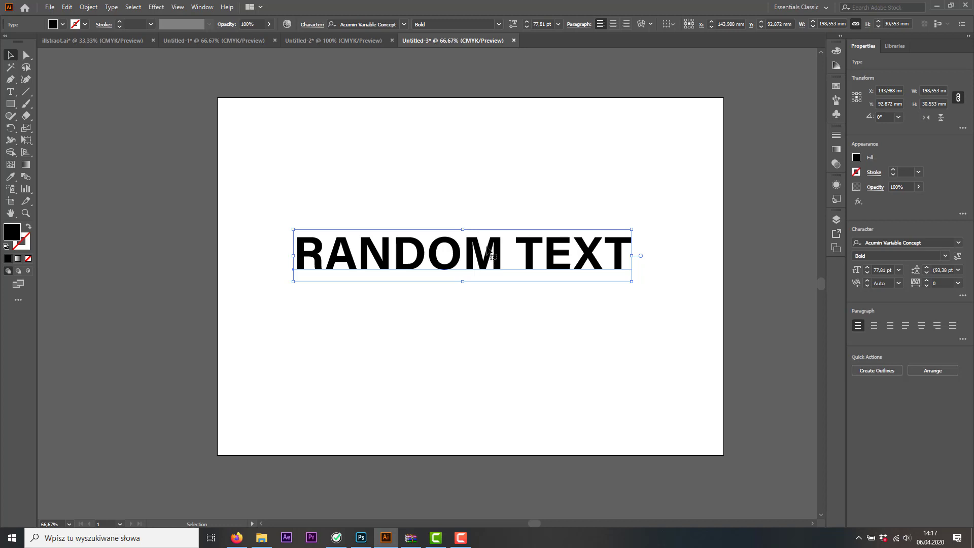
drag(491, 258, 491, 272)
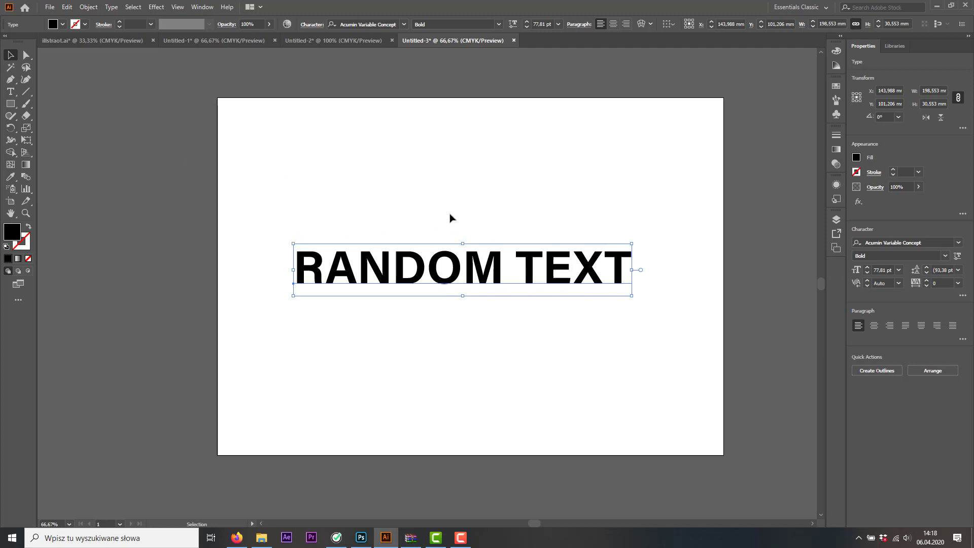
Using the Touch Type tool, raise the A in RANDOM slightly and rotate it counterclockwise
click(11, 93)
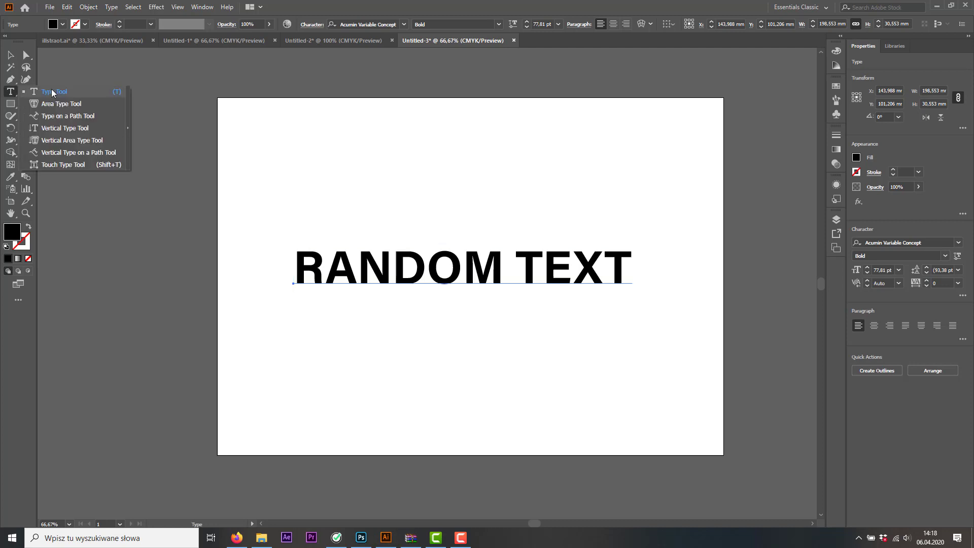
click(12, 92)
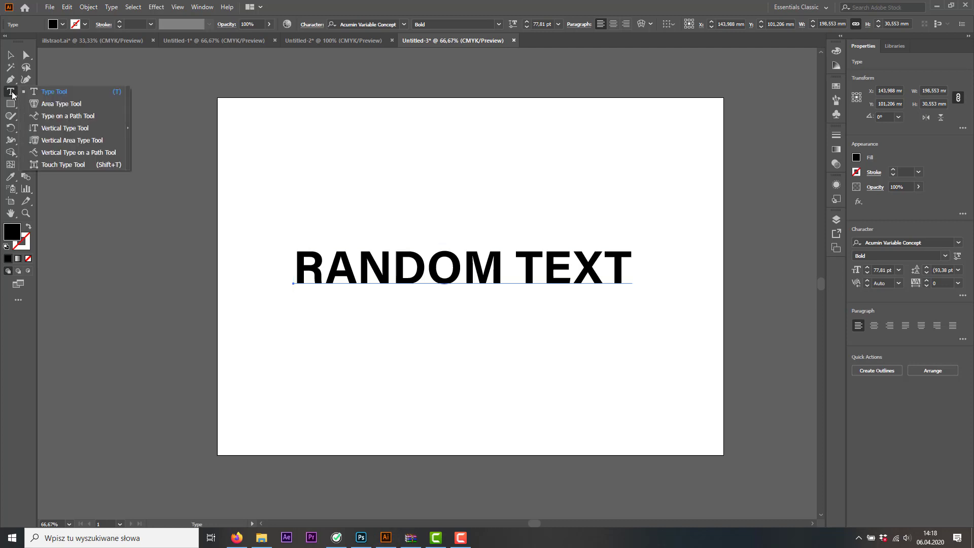
click(71, 166)
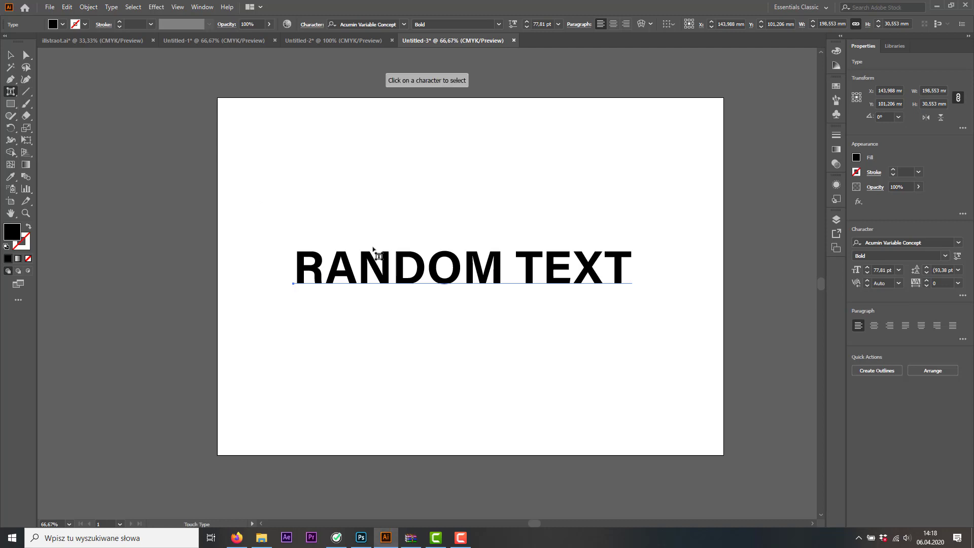
click(350, 279)
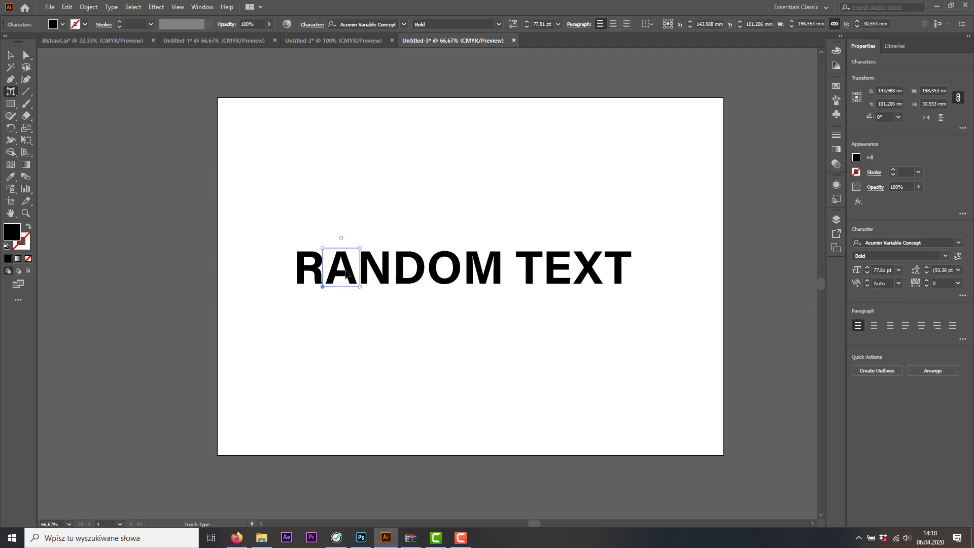
drag(347, 276, 347, 267)
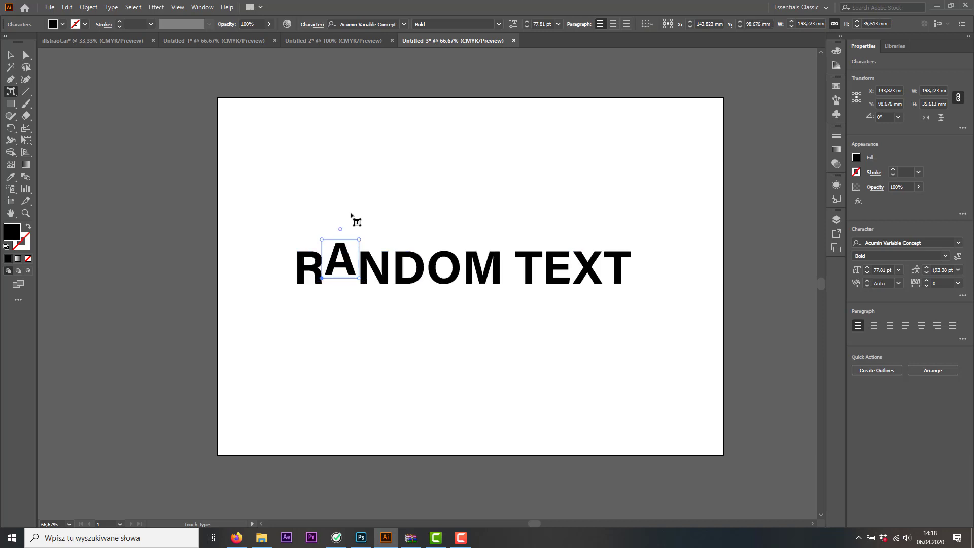
drag(342, 228, 381, 285)
Lower the N in RANDOM slightly and tilt the D beside it
click(378, 278)
click(404, 257)
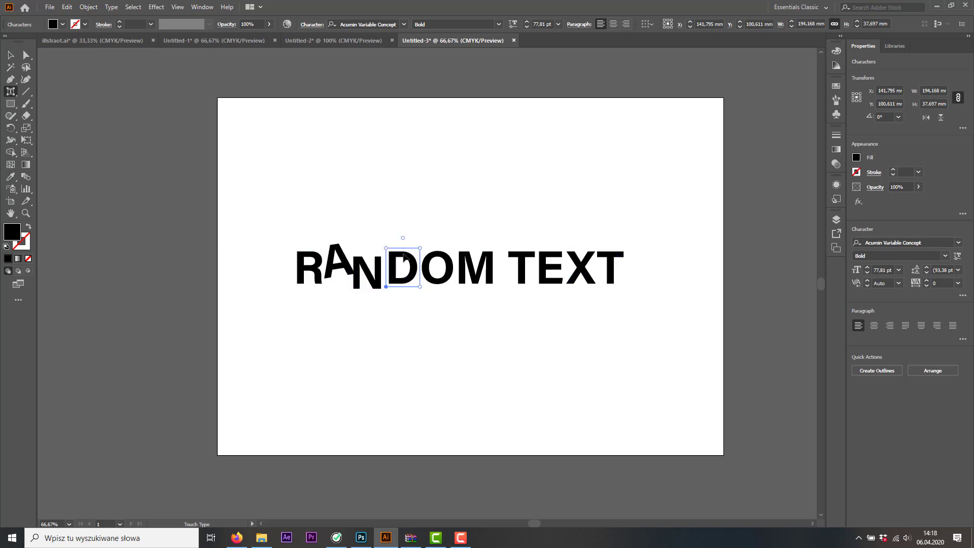
drag(403, 237, 458, 273)
Lower the O in RANDOM and raise the M, tilting the M counterclockwise
click(430, 274)
click(463, 273)
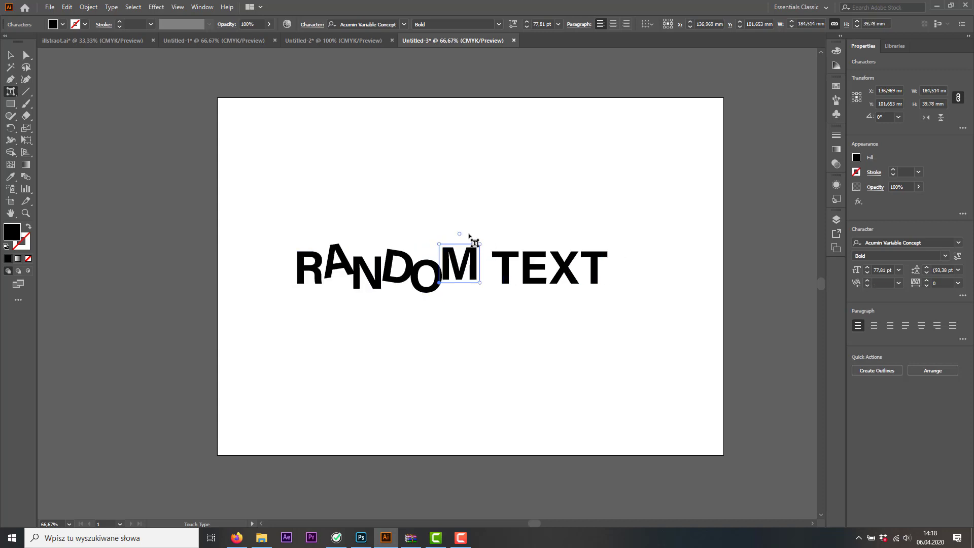
drag(456, 233, 462, 263)
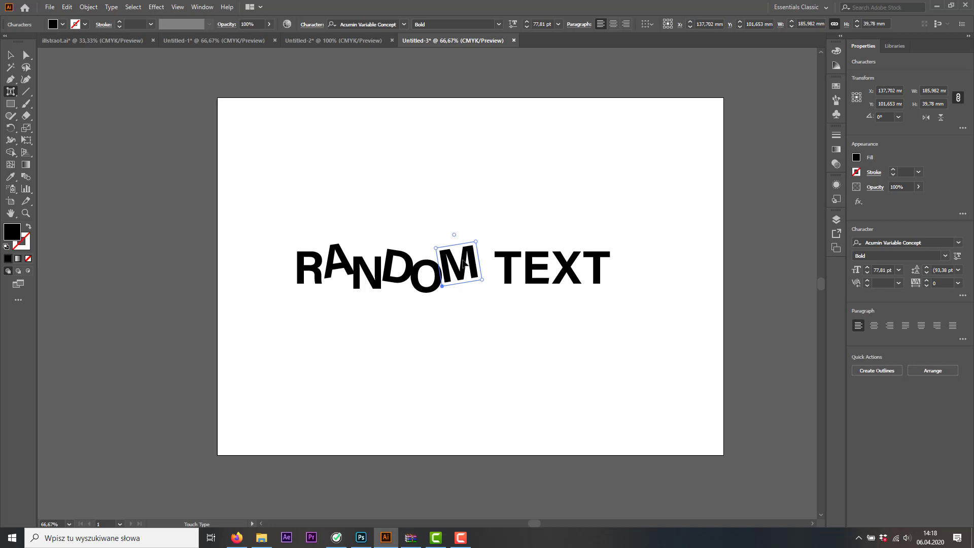
Raise the first T of the word TEXT, shifting it slightly right, and lower the E next to it
click(510, 261)
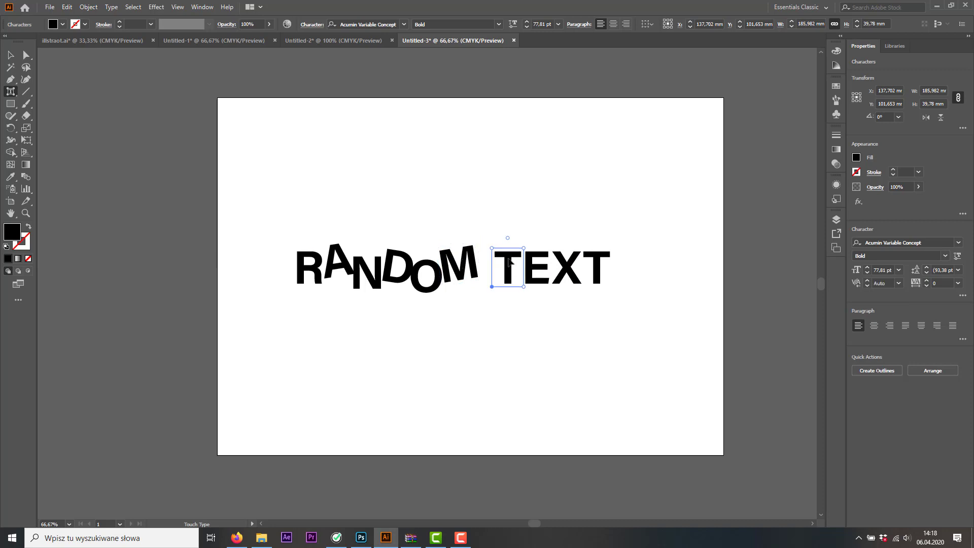
drag(509, 261, 534, 272)
click(530, 270)
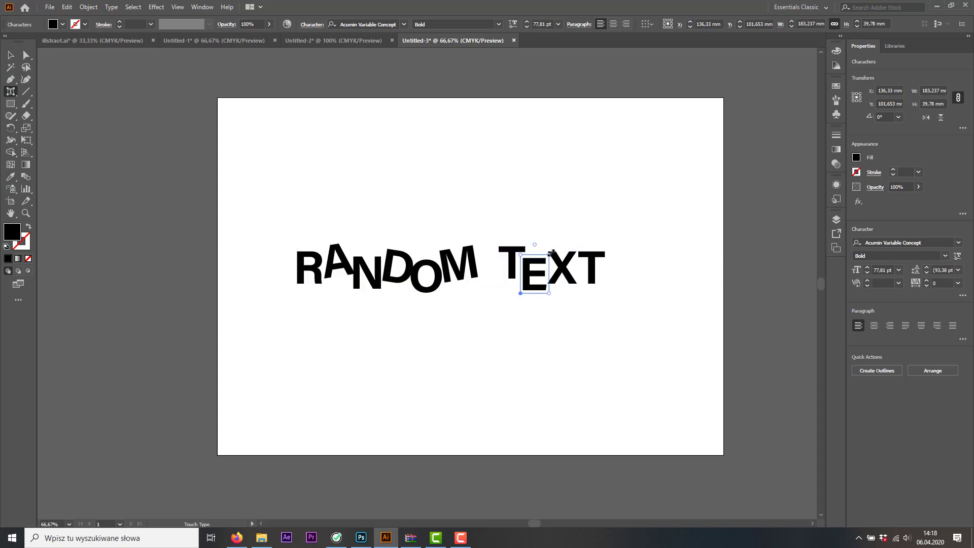
Tilt the E of the word TEXT clockwise
click(541, 245)
click(534, 273)
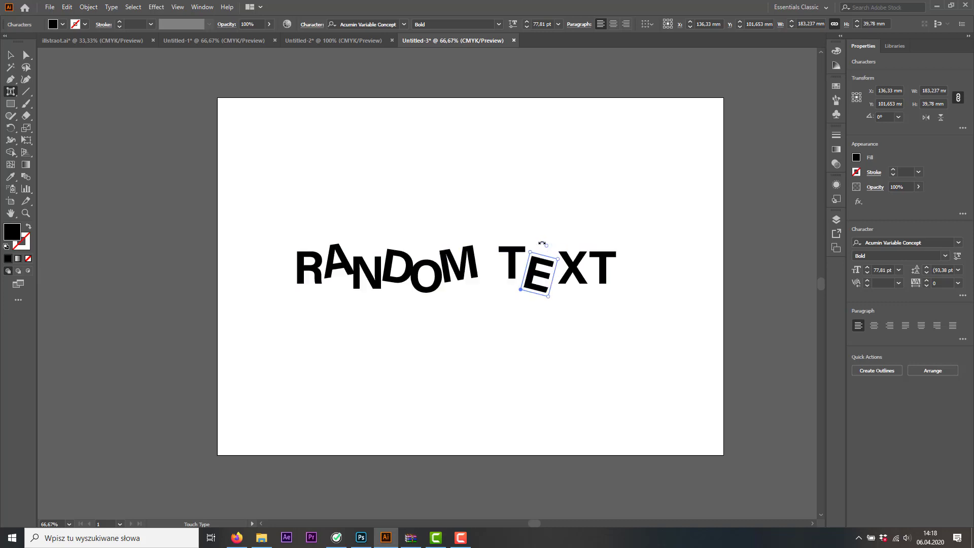
drag(536, 244, 572, 272)
Set the X in TEXT to 76 pt and tilt it clockwise, and lower the final T beside it
click(569, 269)
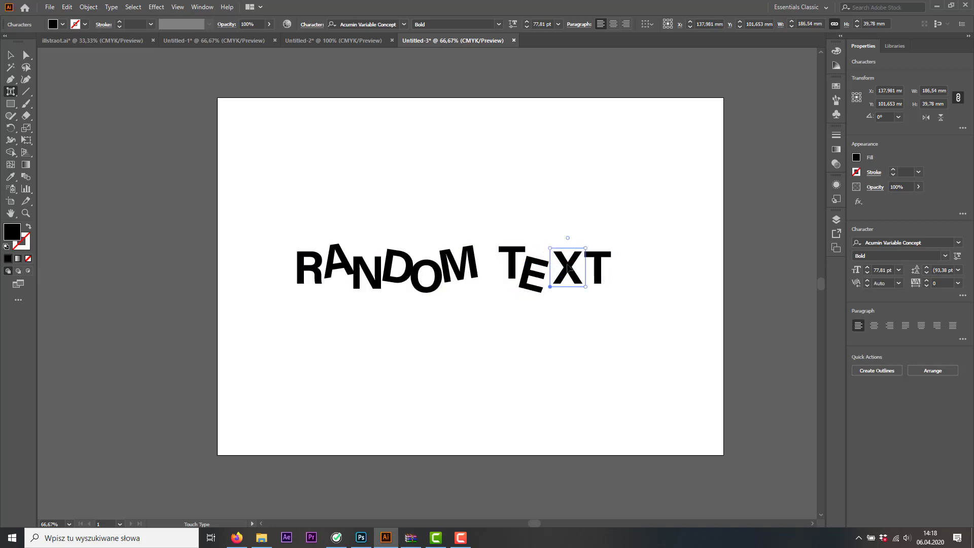
click(526, 26)
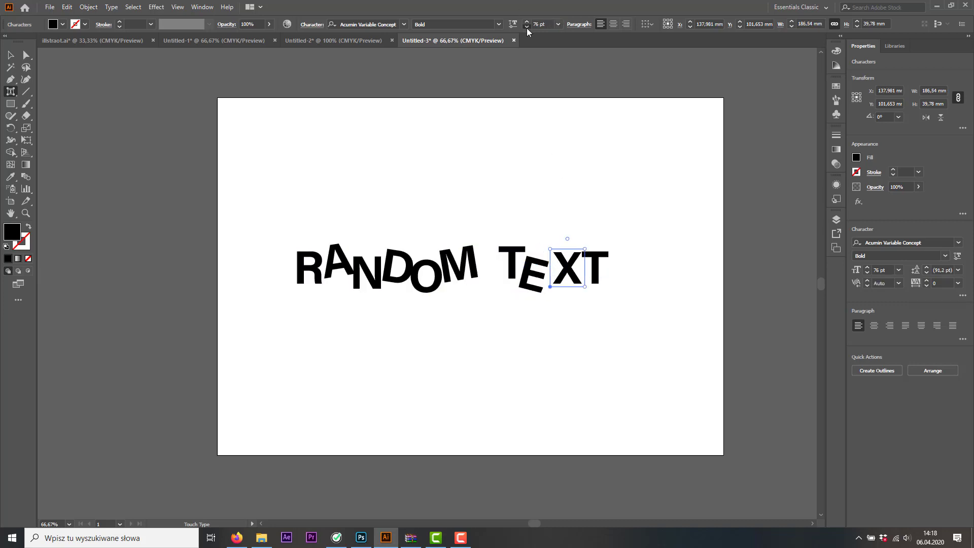
drag(566, 239, 590, 283)
click(591, 269)
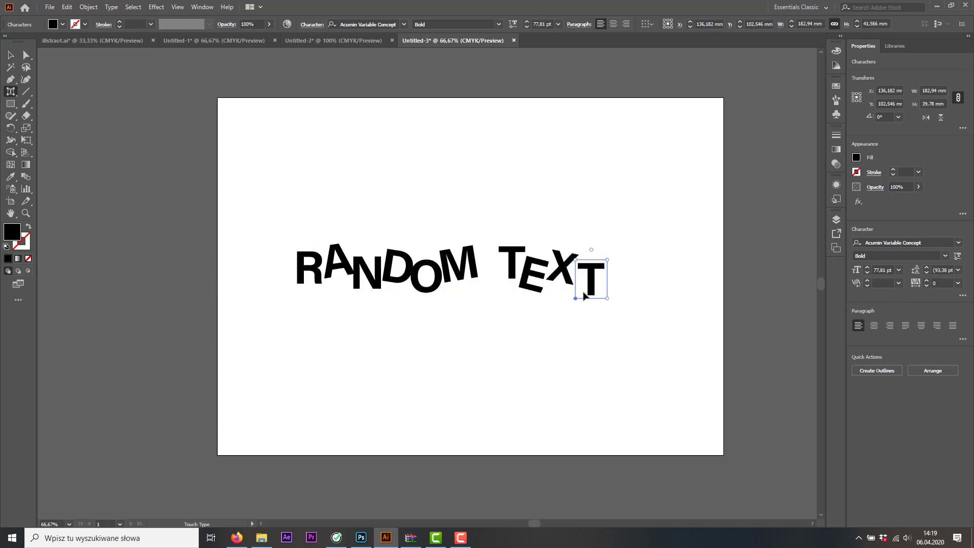
Select the whole RANDOM TEXT object and move it slightly right and down on the artboard
click(10, 55)
click(405, 193)
drag(485, 271, 474, 321)
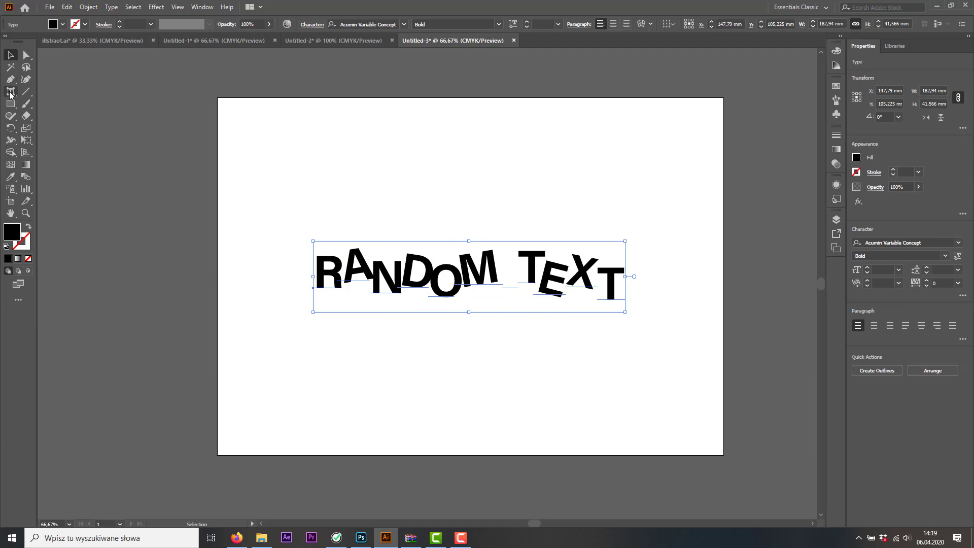
Replace the O in RANDOM with a U, and undo the replacement
drag(9, 95, 48, 96)
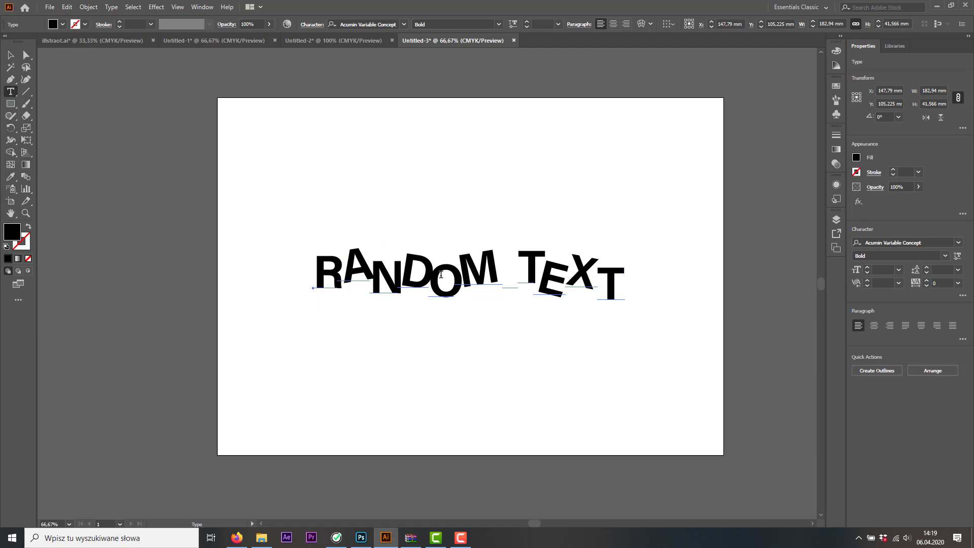
drag(441, 275, 469, 285)
text(U)
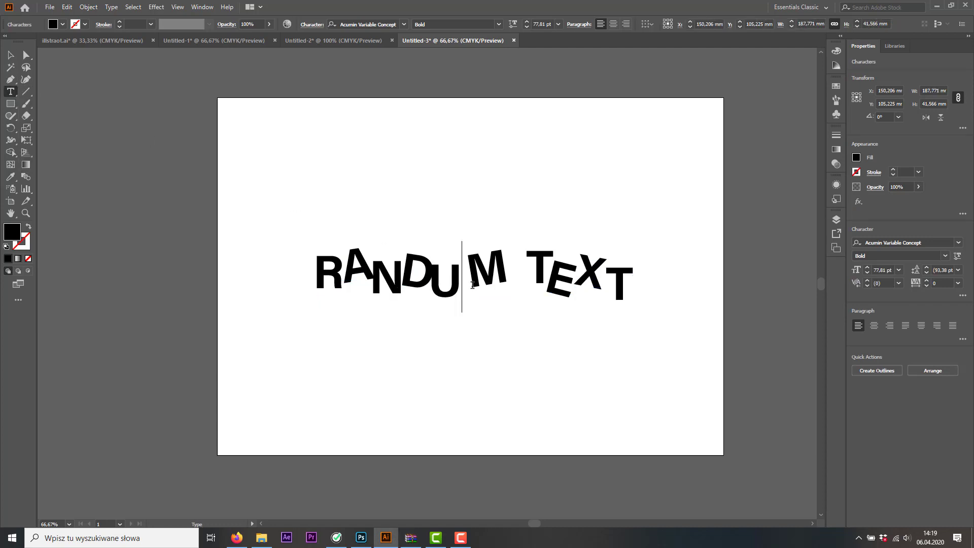
key(ctrl+z)
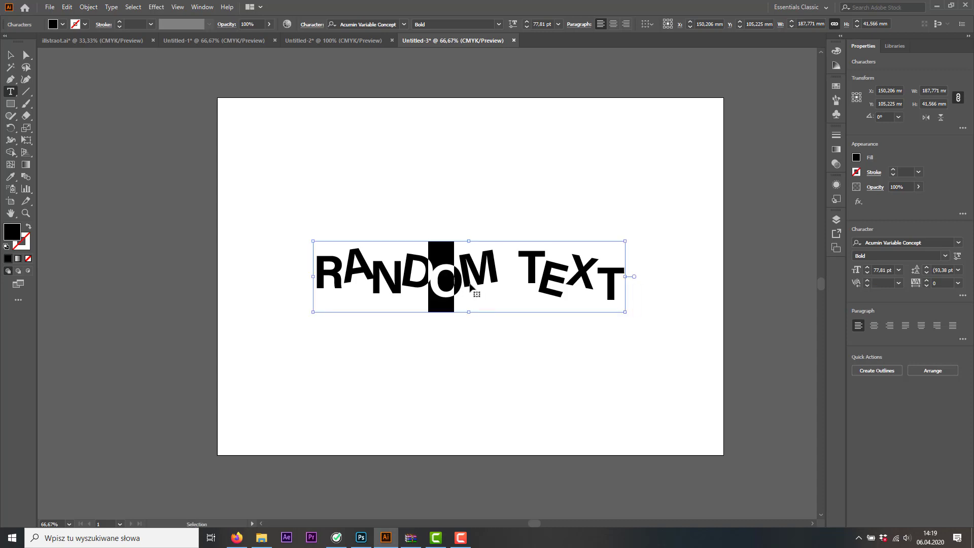
click(10, 55)
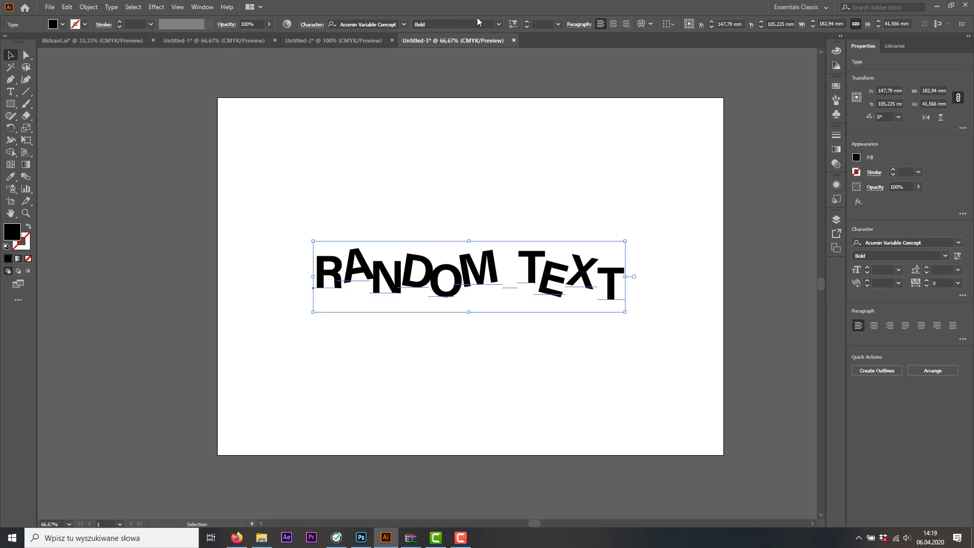
Change the RANDOM TEXT font to Amatic Bold and move the text to the middle of the artboard
click(403, 25)
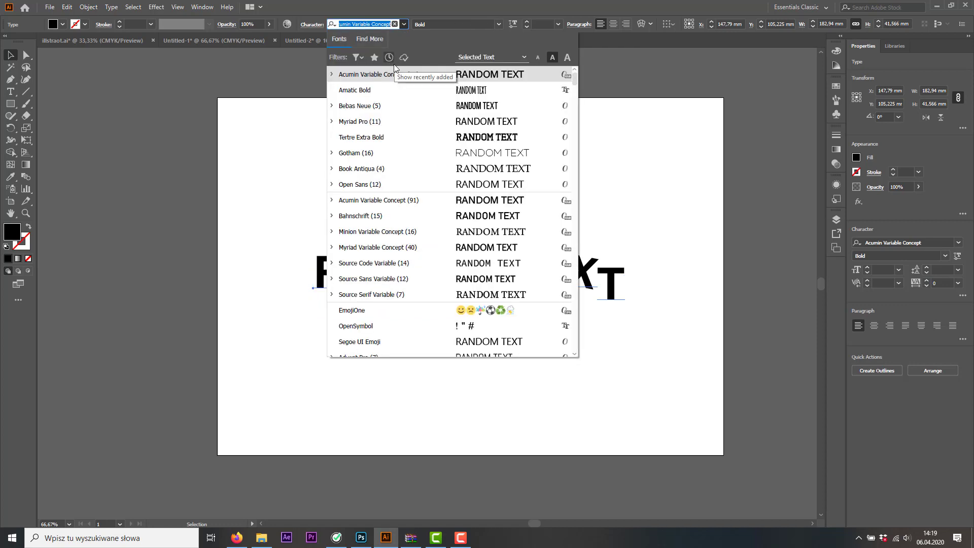
click(399, 88)
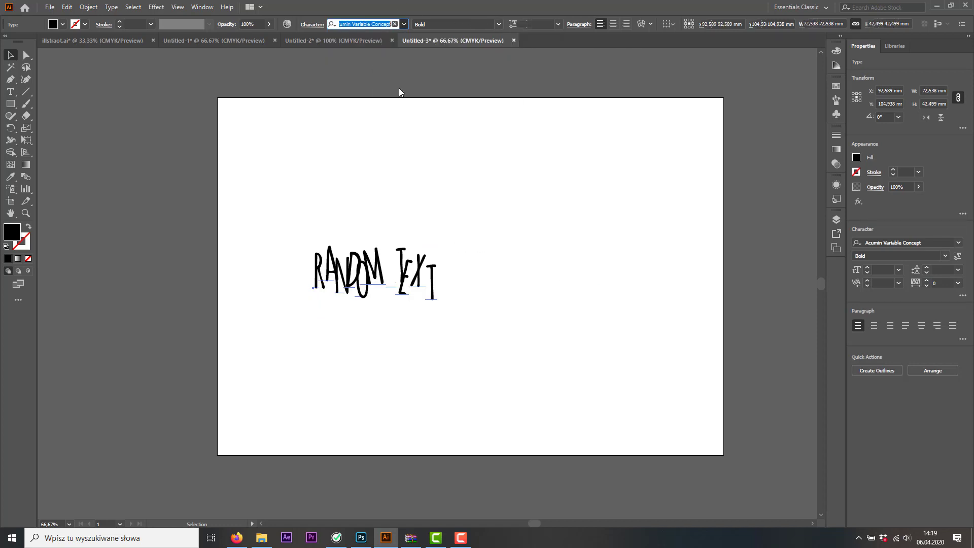
click(467, 232)
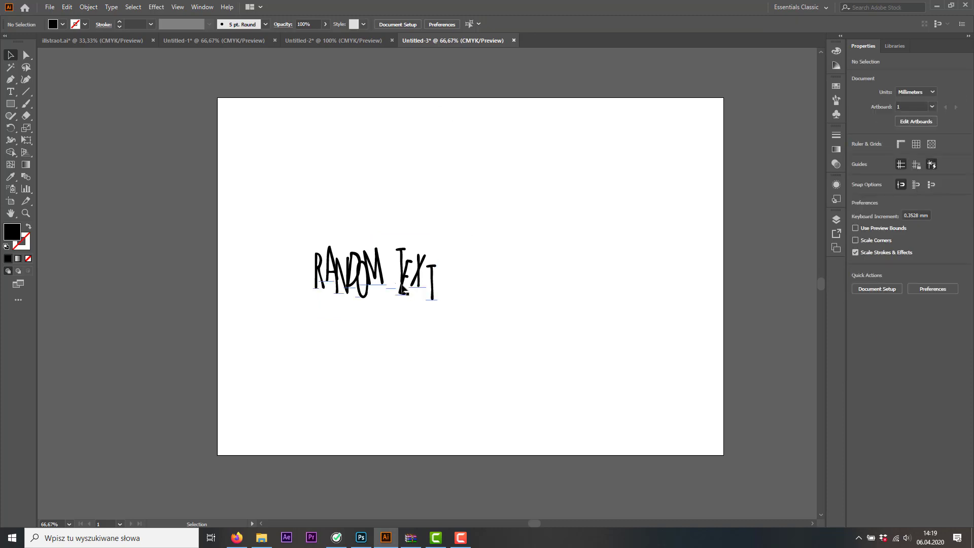
drag(441, 280, 511, 286)
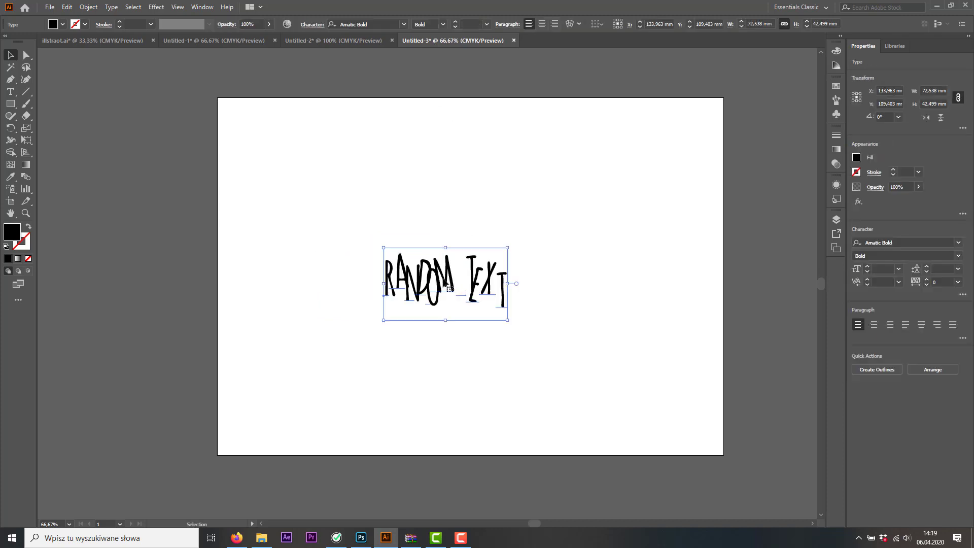
drag(424, 290, 454, 283)
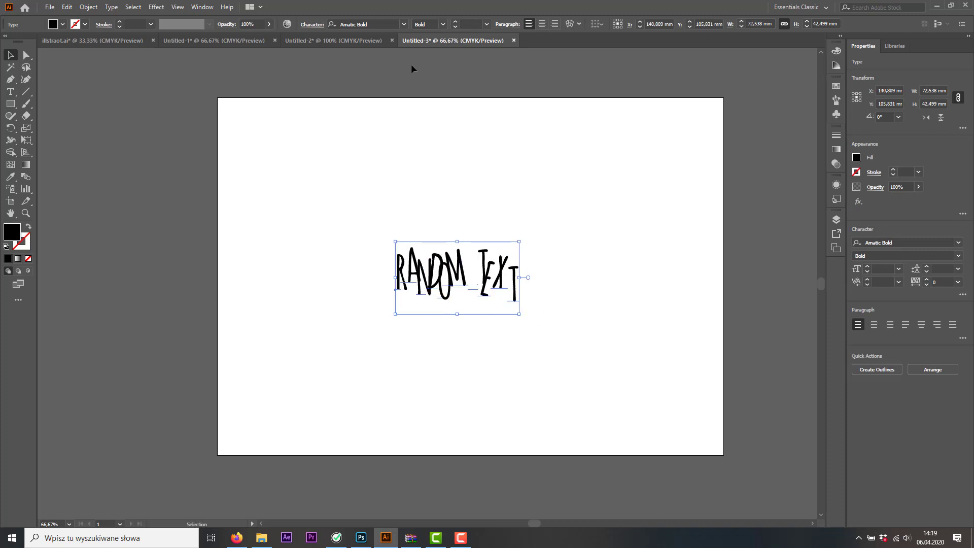
Cycle the text through other fonts, including American Auto Script and Avant Garde Alternates Bold, and shift it left on the artboard
click(385, 25)
scroll(386, 25, down, 1)
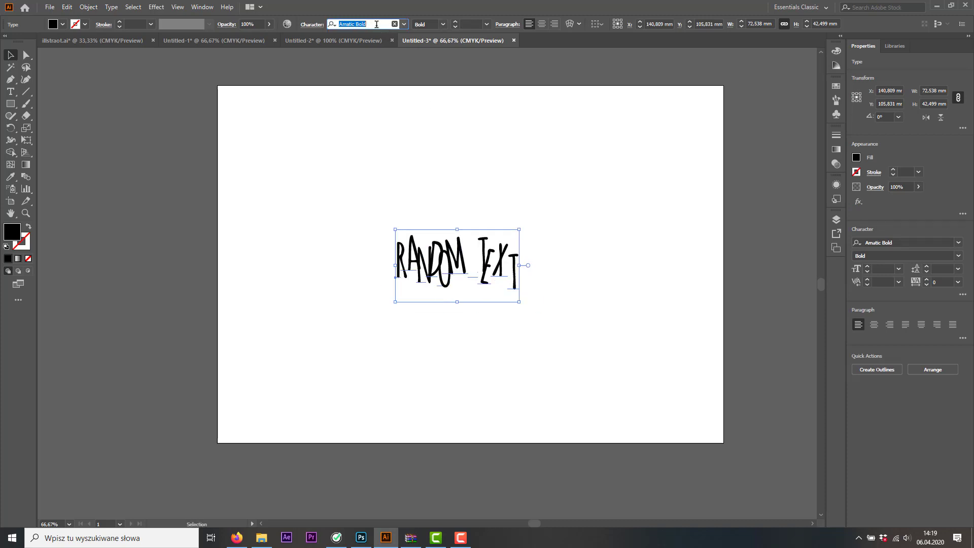
key(Down)
key(Down)
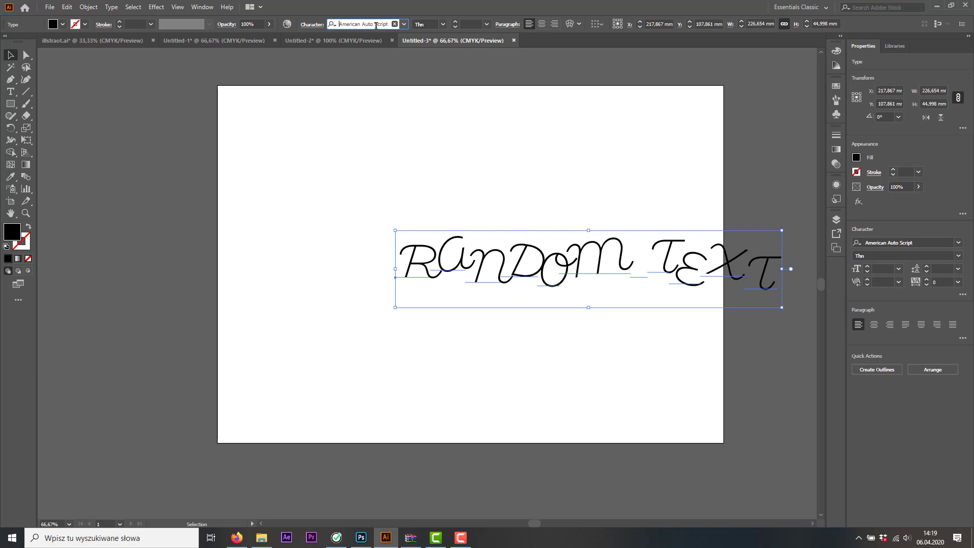
key(Down)
key(Down)
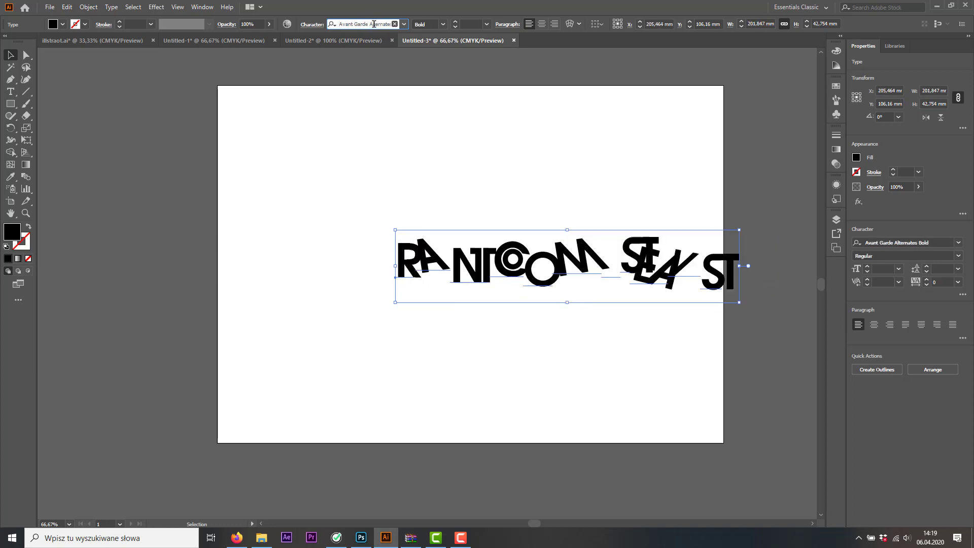
drag(510, 272, 459, 260)
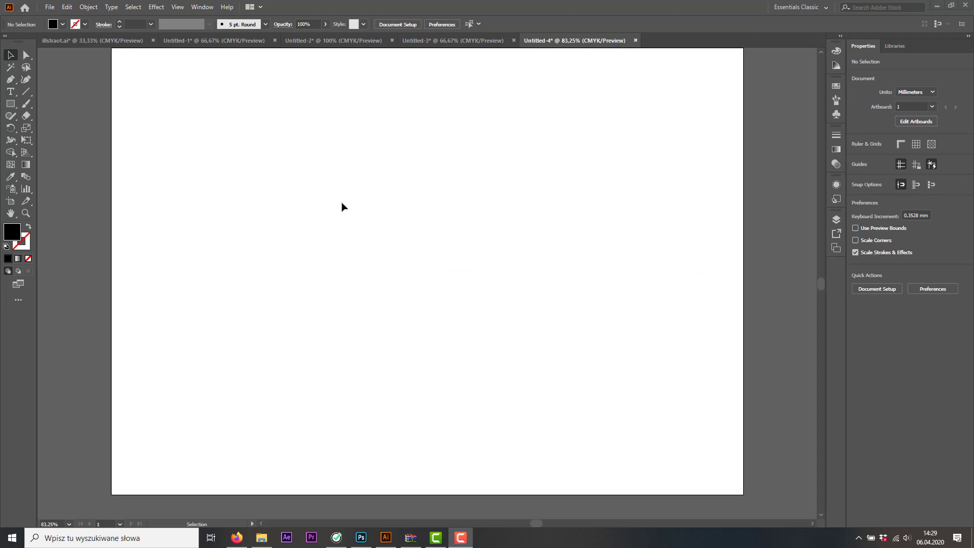
Add the text KISS in the upper part of the blank artboard and enlarge it to about 75 mm wide
click(10, 92)
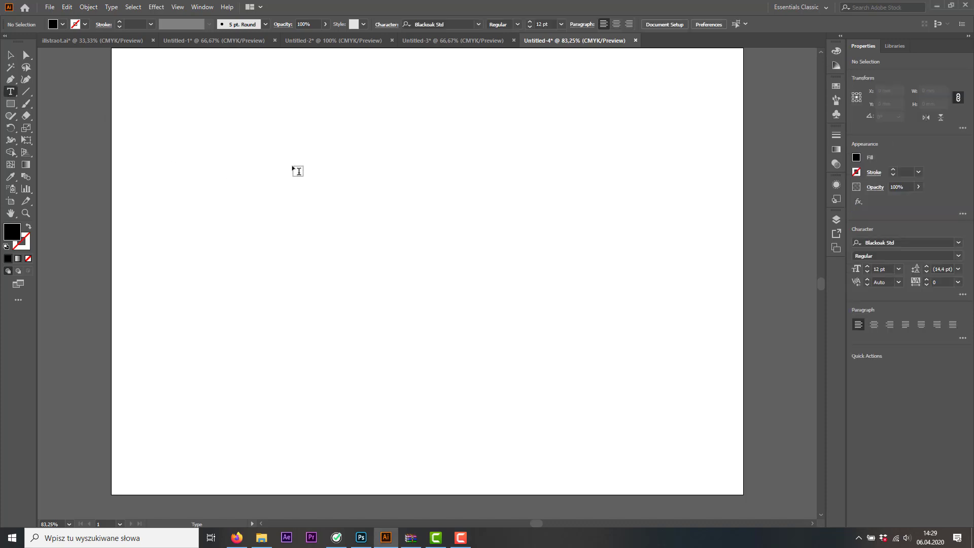
click(297, 170)
text(KISS)
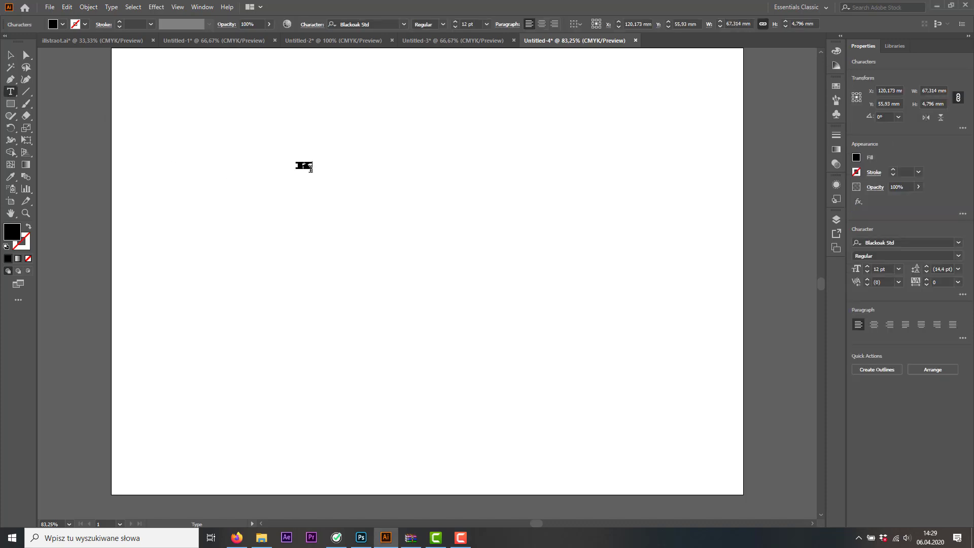
click(10, 55)
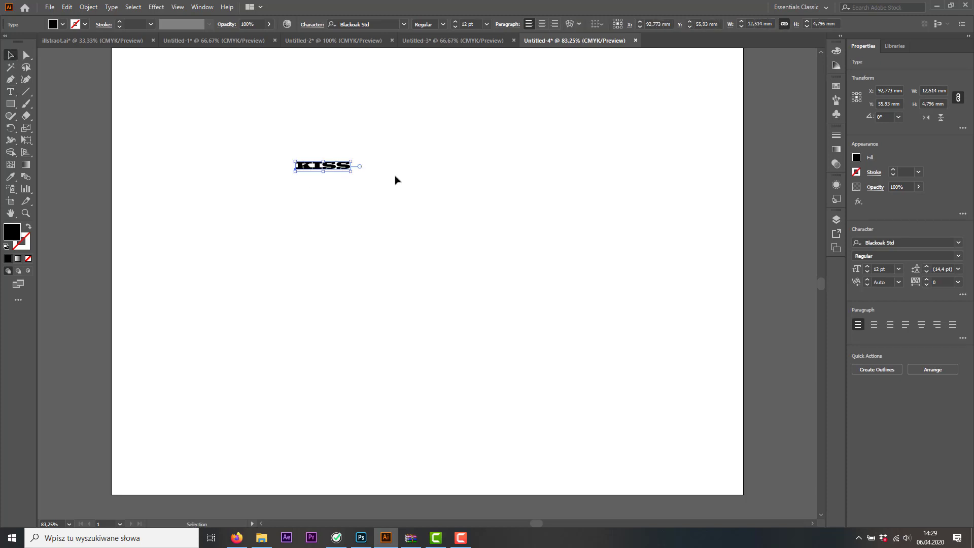
drag(350, 170, 439, 176)
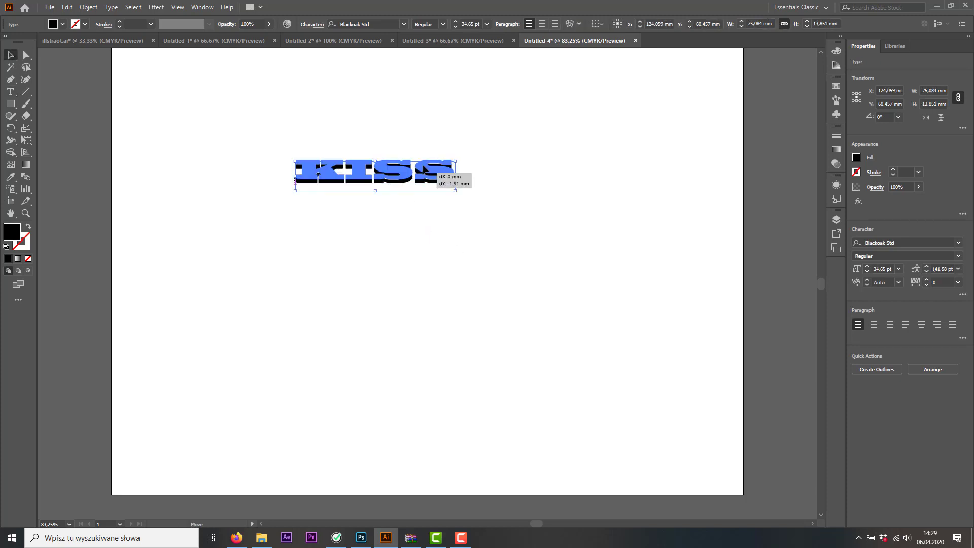
Set KISS in the Age font, then enlarge it and place it near the artboard's upper middle
click(405, 24)
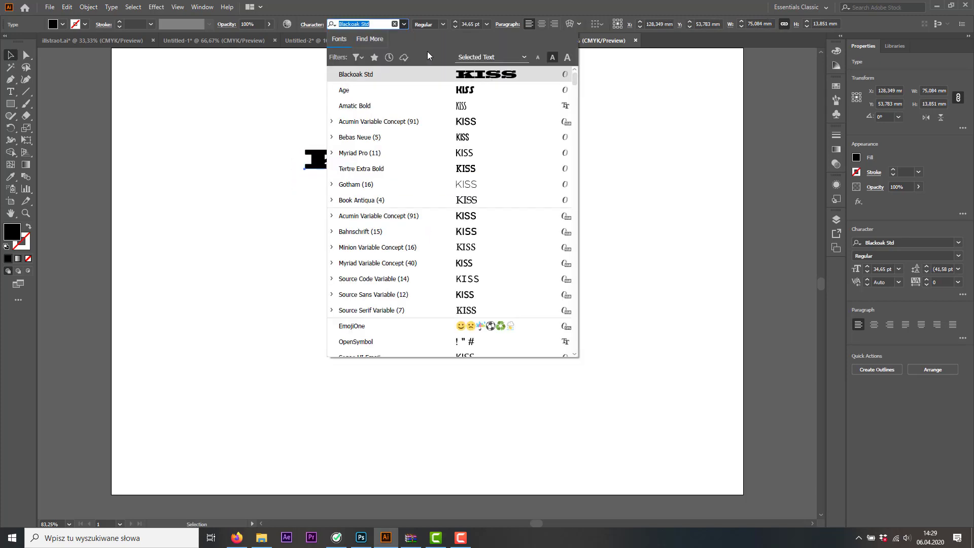
click(443, 90)
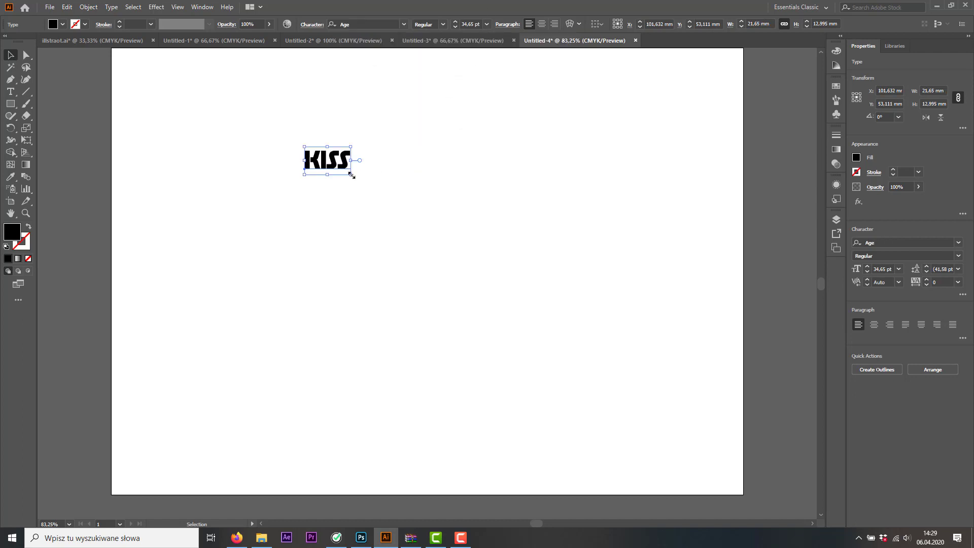
drag(352, 175, 459, 237)
drag(403, 195, 421, 158)
click(273, 236)
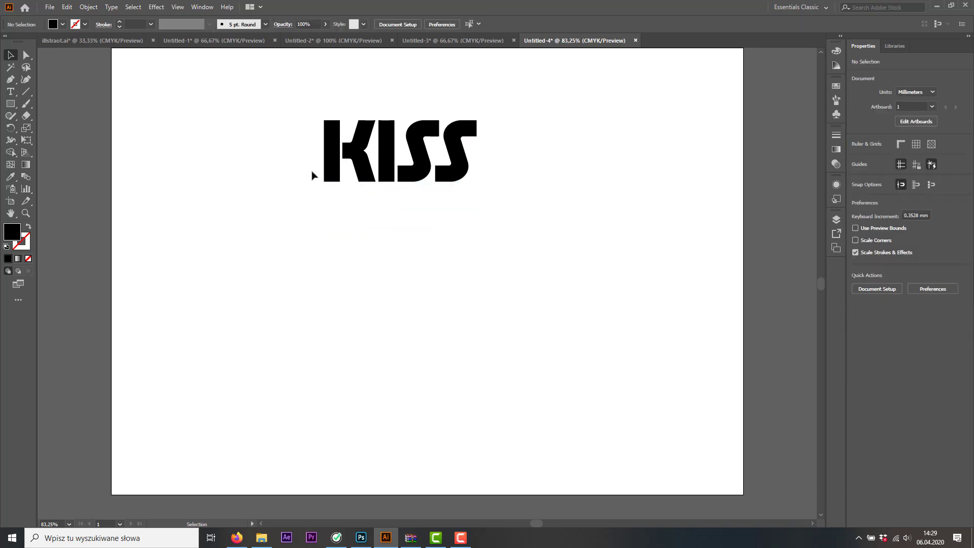
Draw a horizontal line about 79 mm long below KISS and give it a 0.25 pt stroke
click(25, 95)
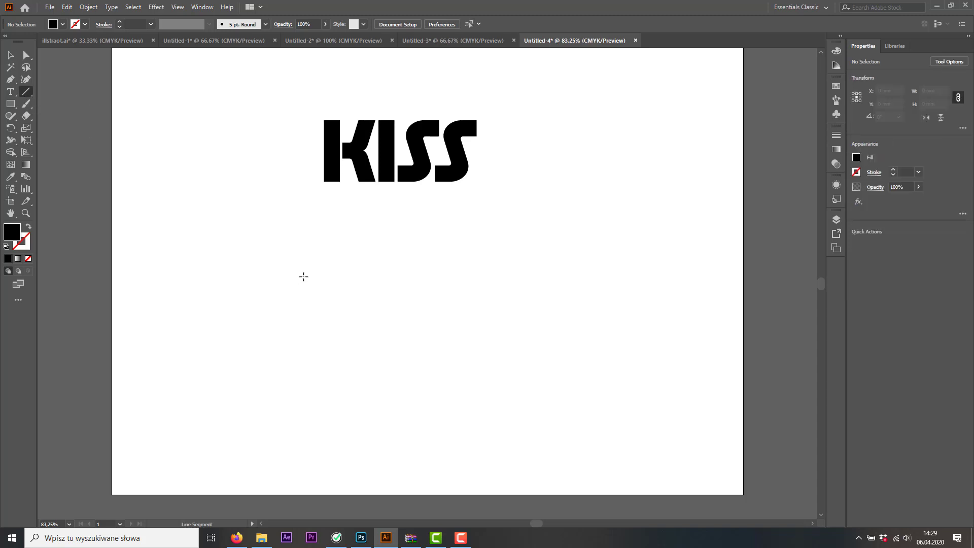
drag(306, 276, 475, 277)
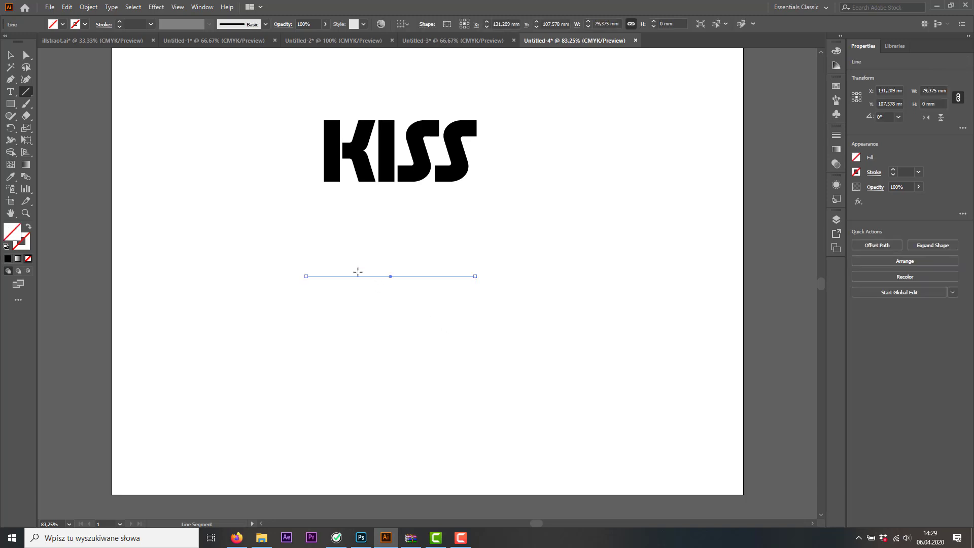
click(119, 22)
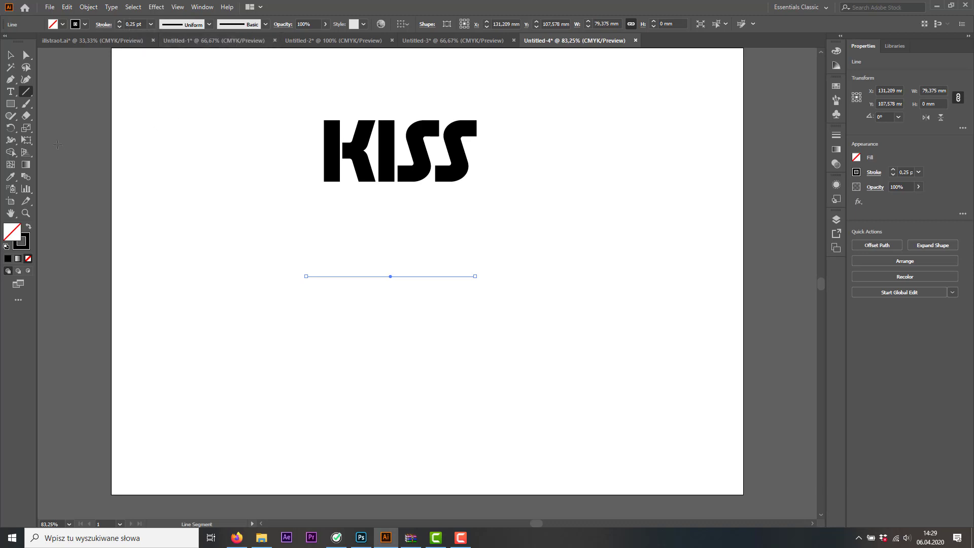
Widen the middle of the line with the Width tool to about 84 pt, forming a pointed lens shape
click(10, 140)
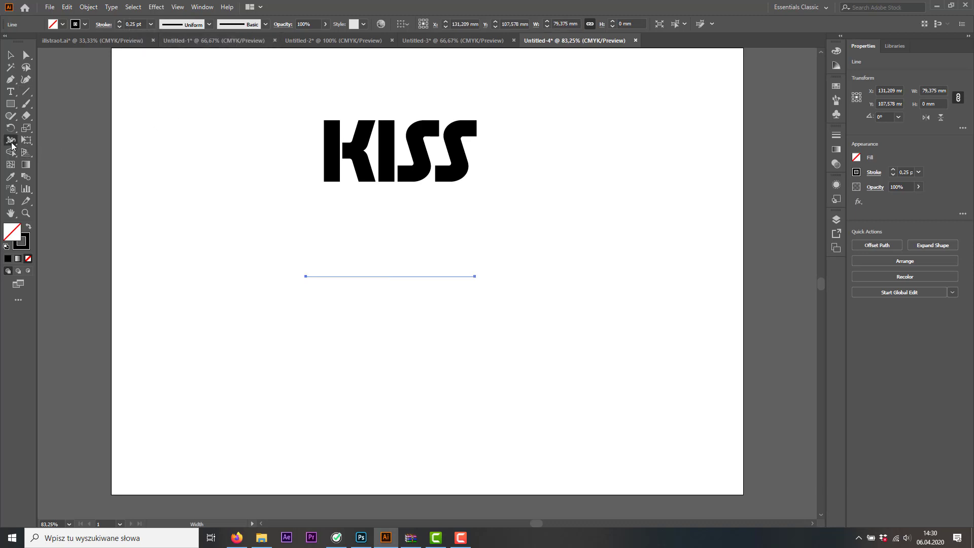
drag(390, 278, 388, 311)
key(v)
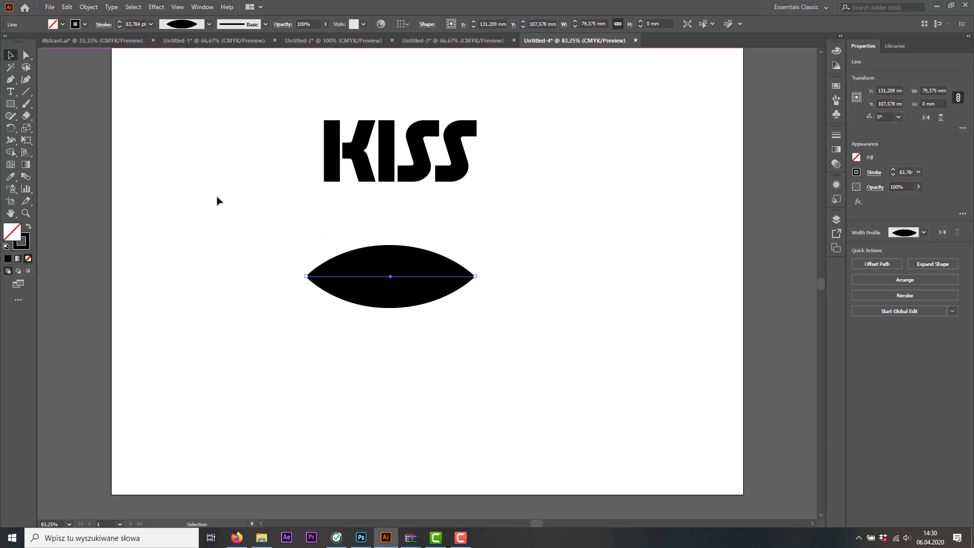
click(276, 232)
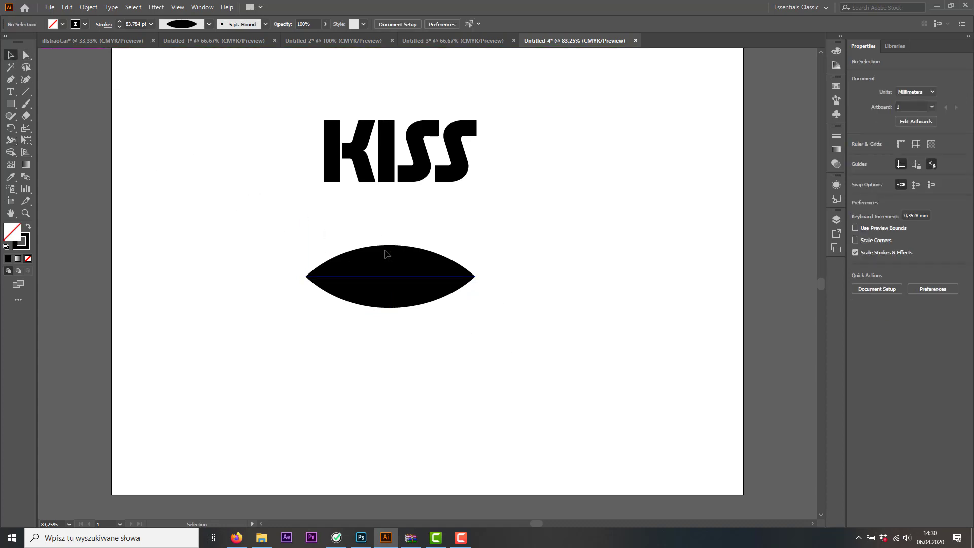
Expand the widened line into an editable filled path
click(393, 277)
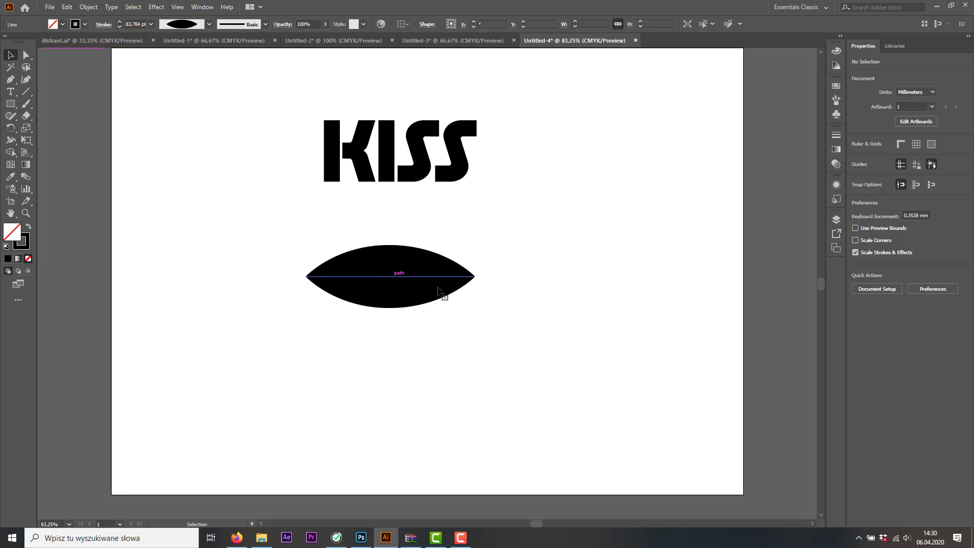
click(90, 7)
click(121, 137)
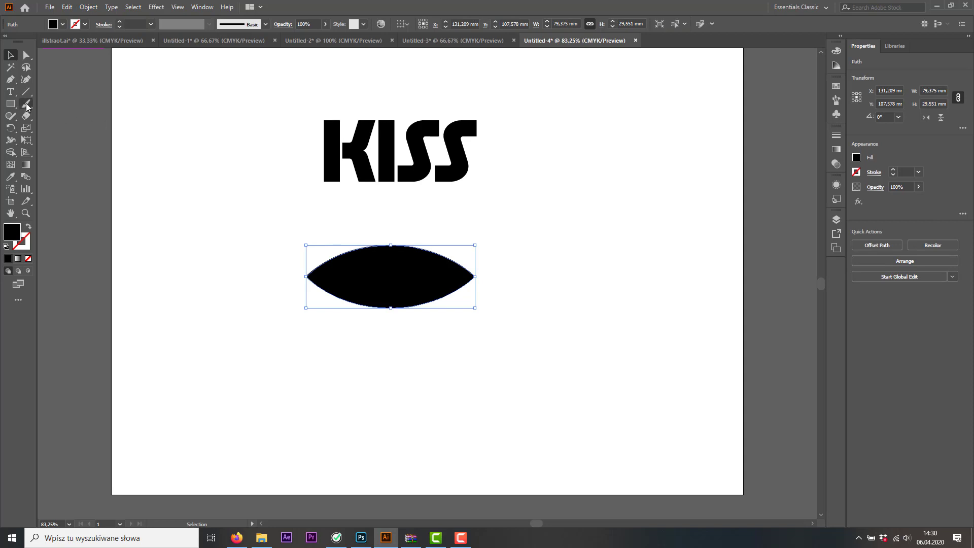
Pull the upper middle anchor point of the lens shape down to form the dip of an upper lip
click(27, 56)
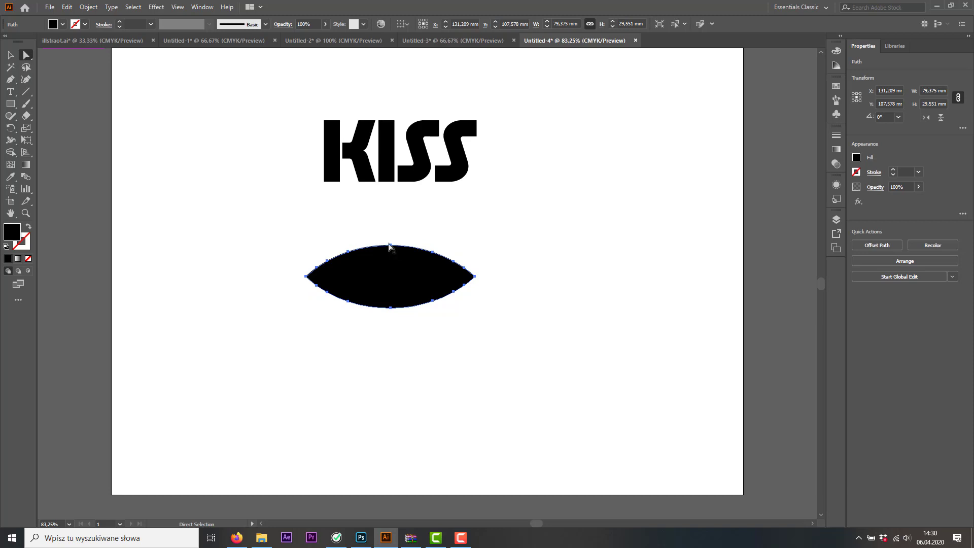
drag(390, 248, 393, 264)
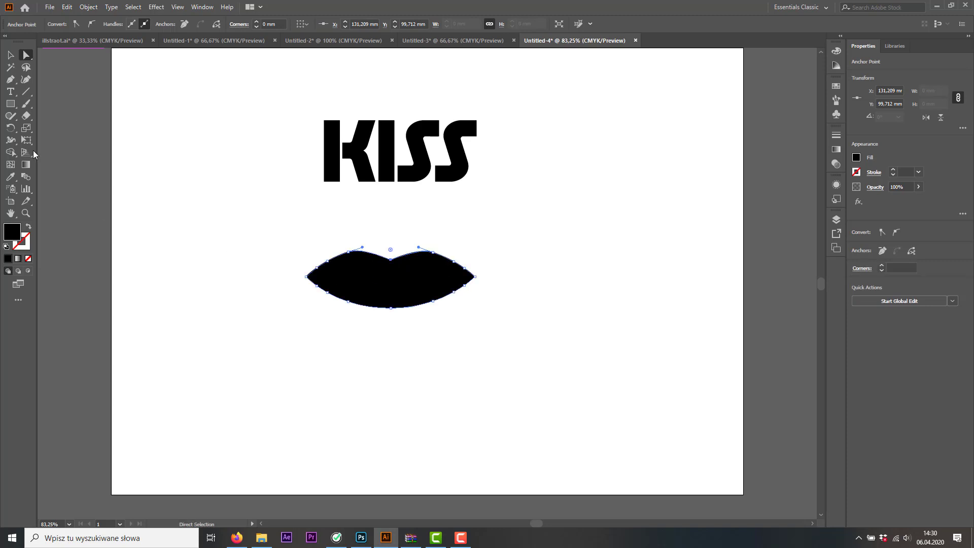
Move the lip shape over the word KISS and fill it with green
key(v)
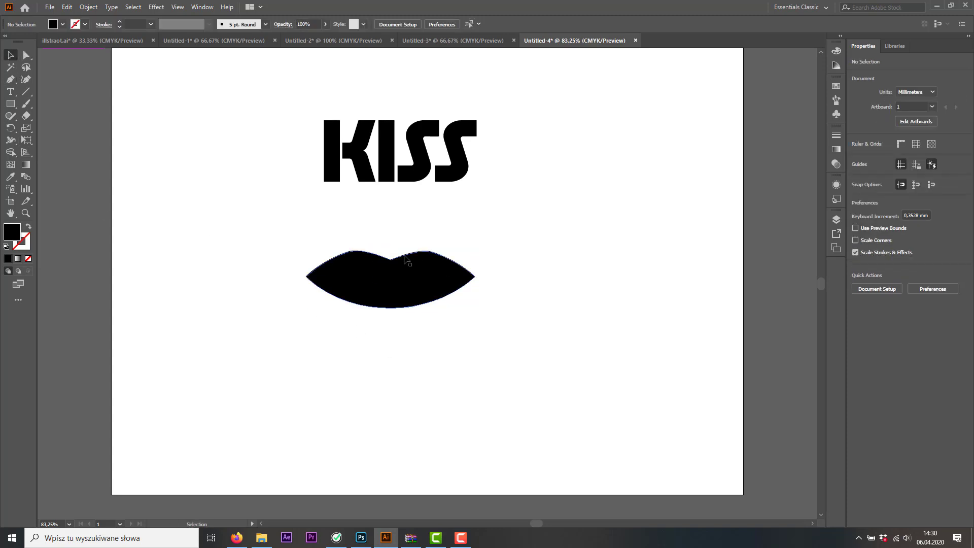
drag(446, 299, 415, 277)
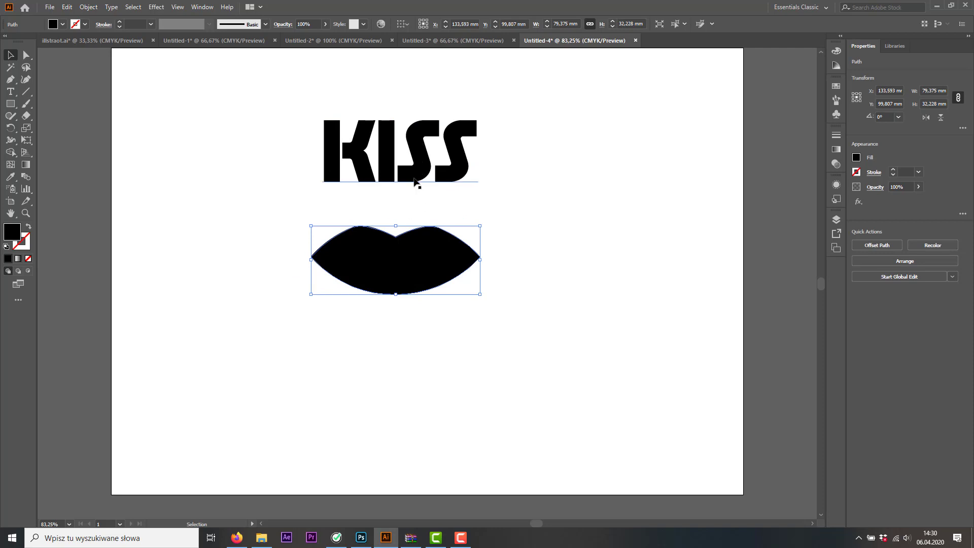
click(390, 160)
click(420, 283)
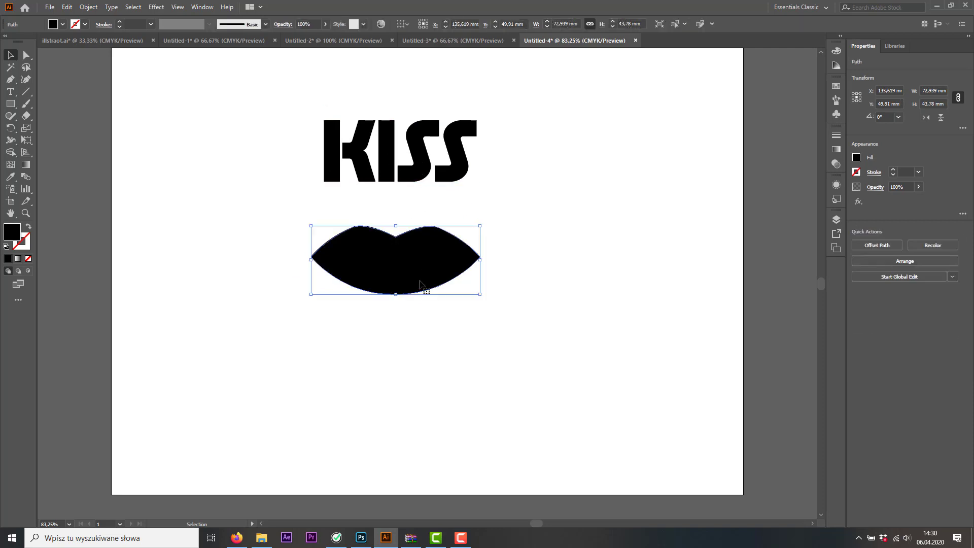
drag(427, 253, 430, 164)
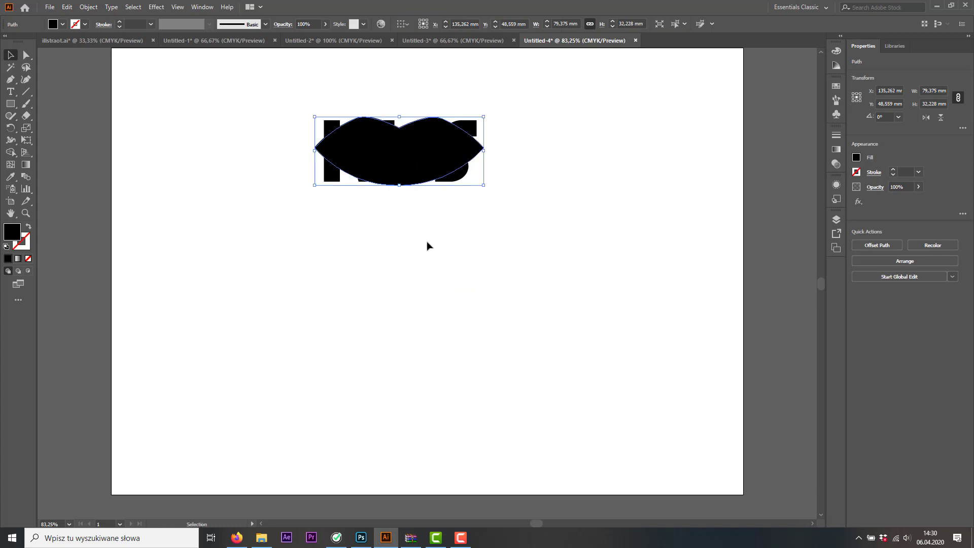
click(59, 23)
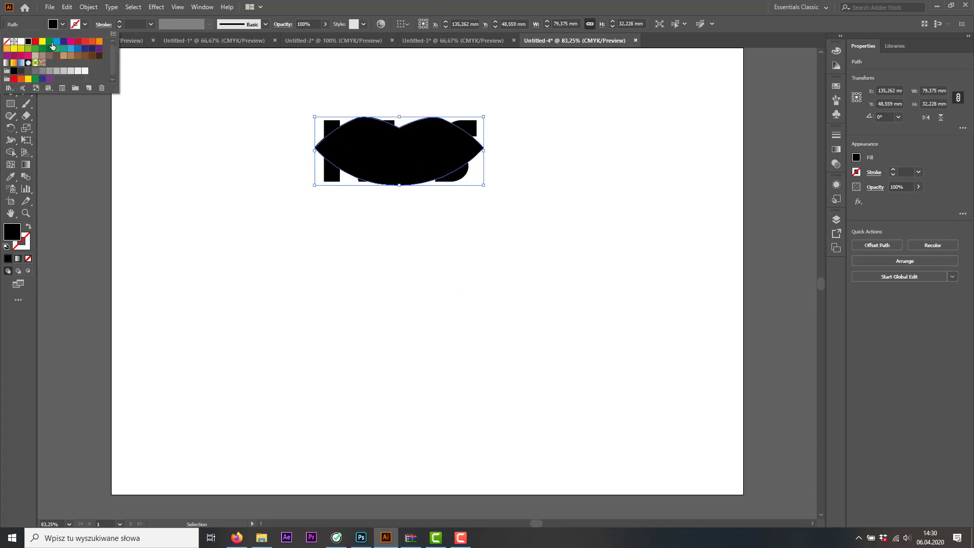
click(26, 40)
Distort the word KISS into the lip shape using an envelope made with the top object
drag(494, 244, 313, 102)
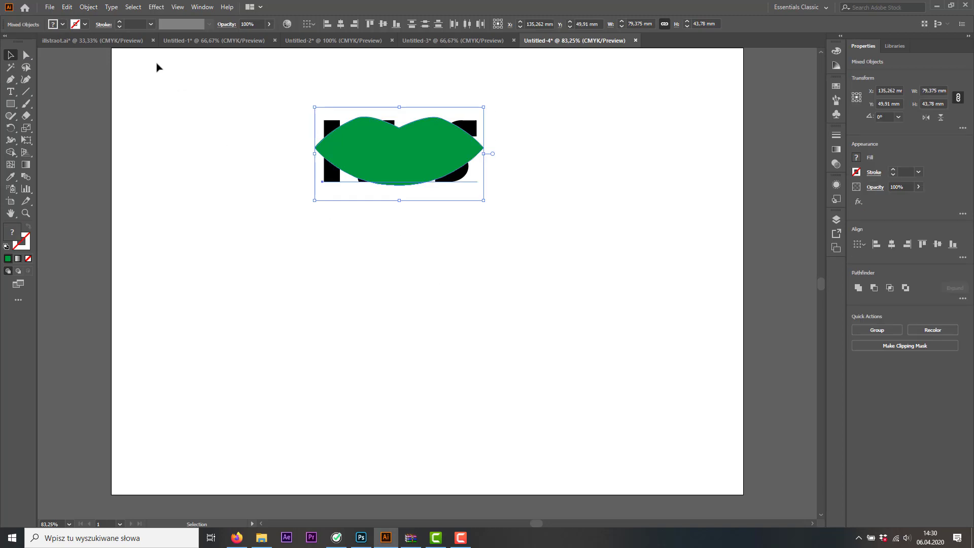
click(94, 9)
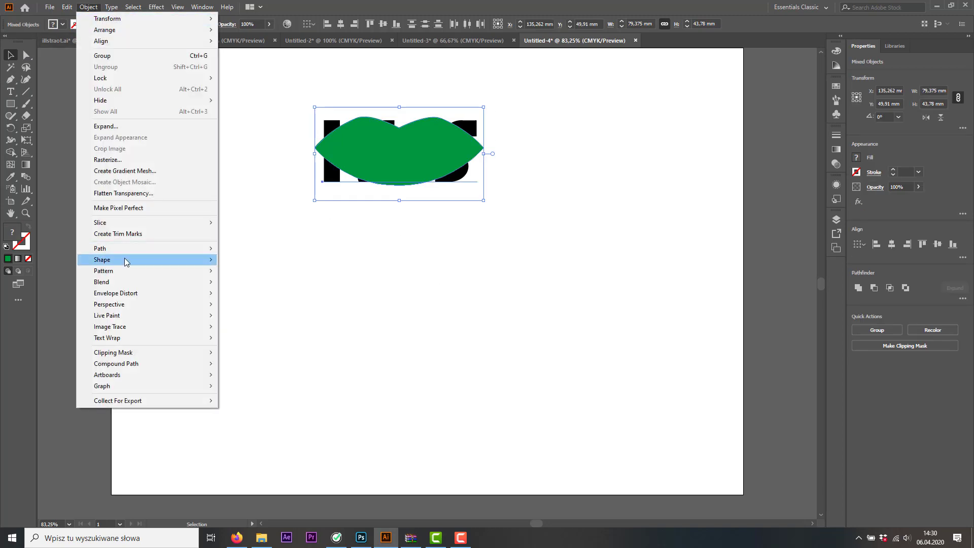
mouse_move(138, 295)
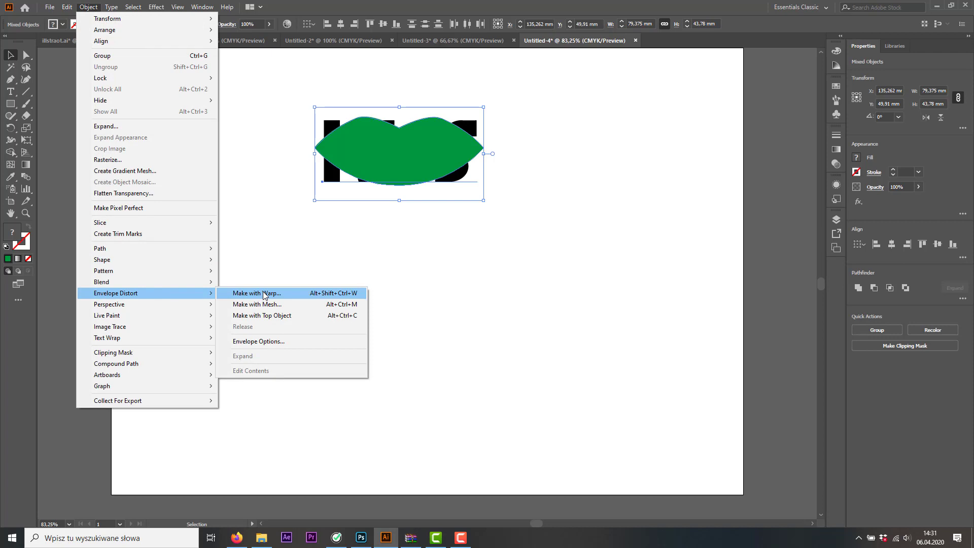
click(278, 316)
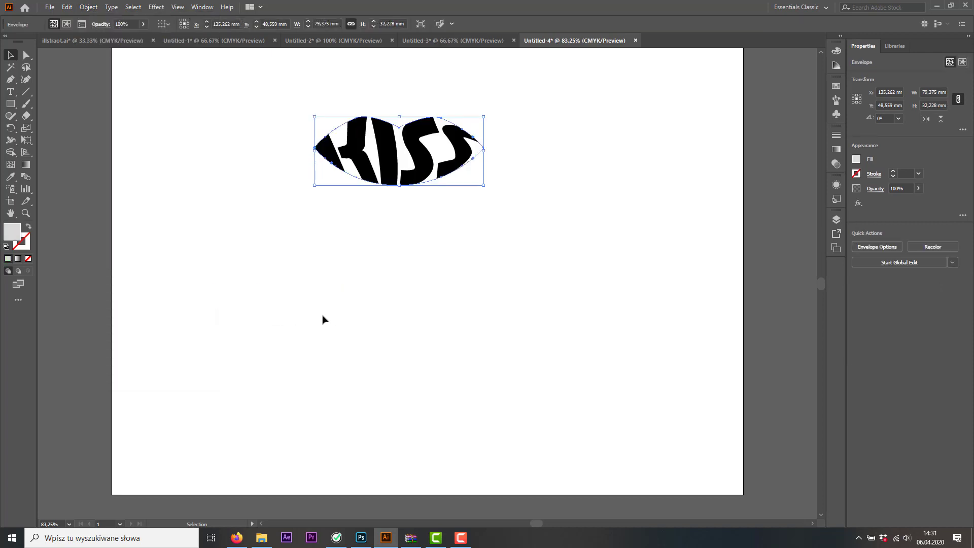
click(459, 273)
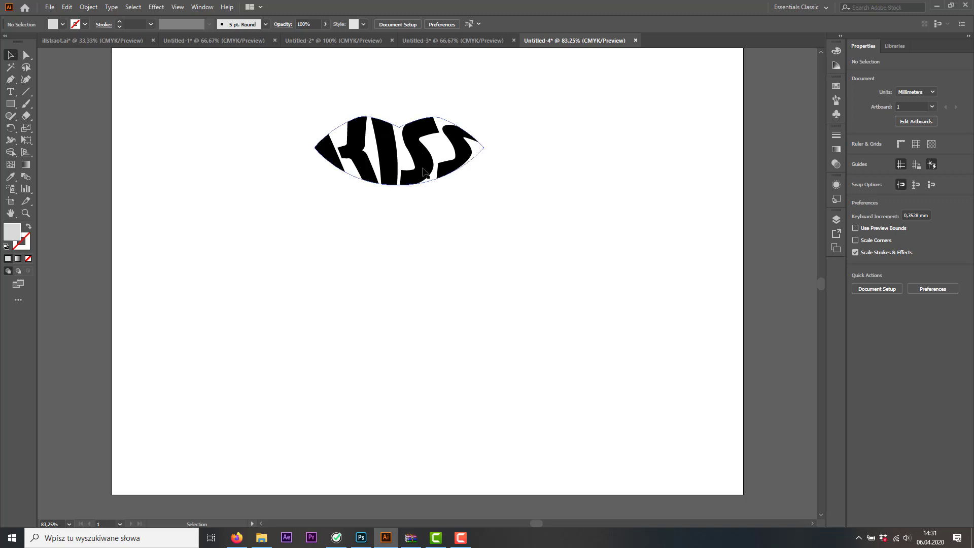
Duplicate the lip-shaped KISS beside the original and change the copy's font to Amatic Bold
drag(422, 174, 578, 203)
double_click(577, 204)
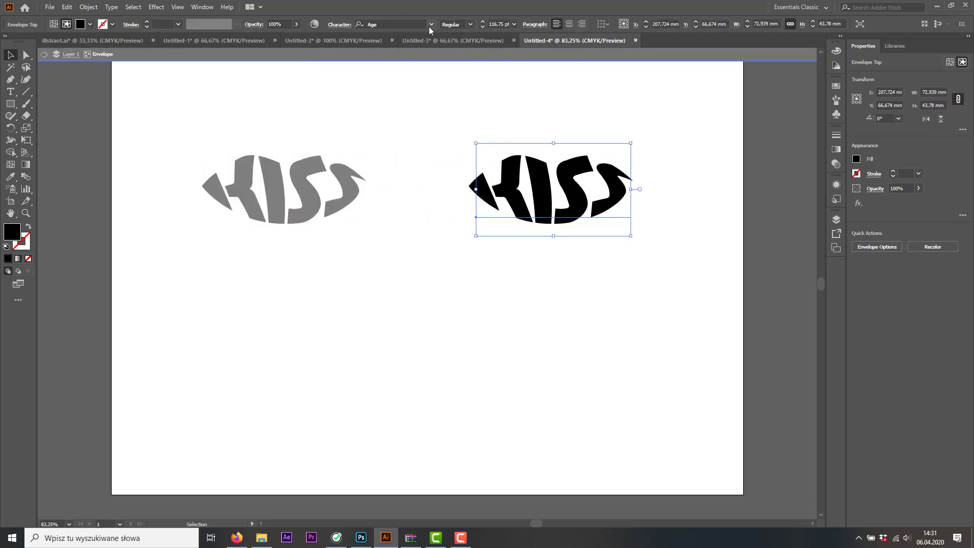
click(406, 22)
text(AMAT)
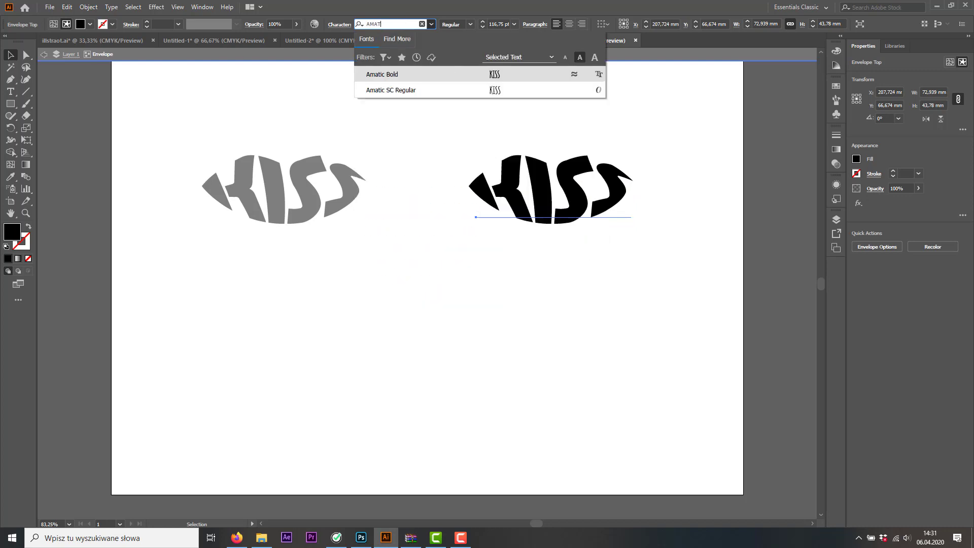
click(408, 77)
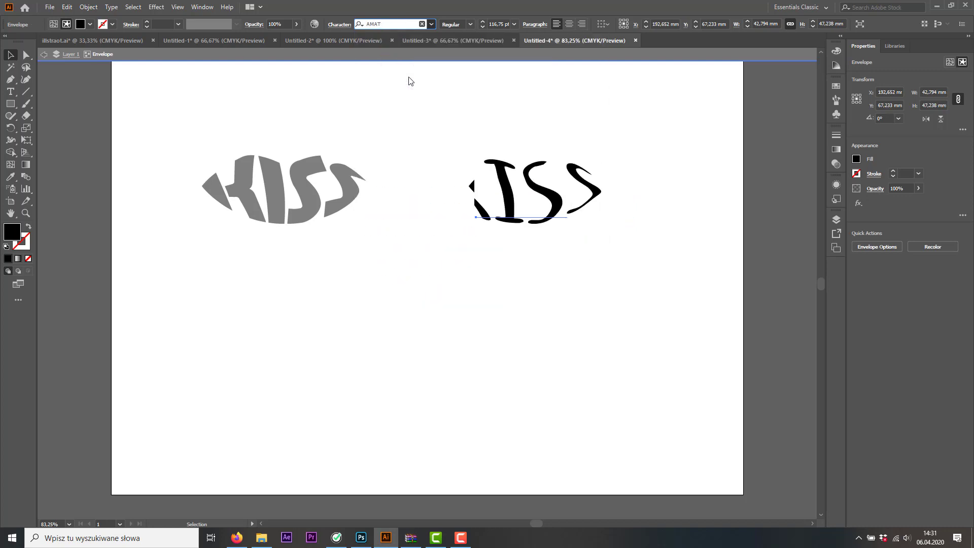
click(401, 307)
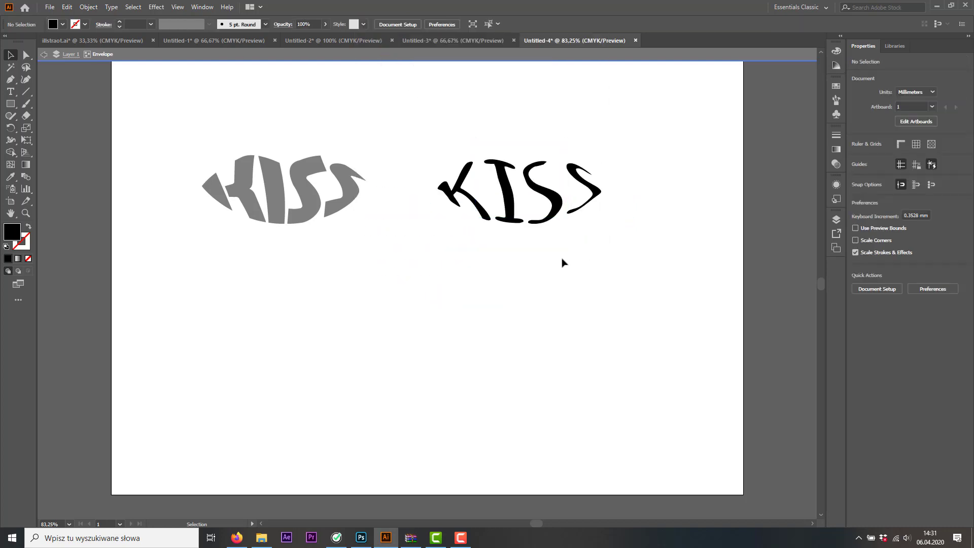
click(44, 55)
Duplicate the first lip-shaped KISS below itself and try a series of fonts on it, ending on AvantGardGothEF-BoldAlt
drag(295, 204, 298, 304)
double_click(298, 304)
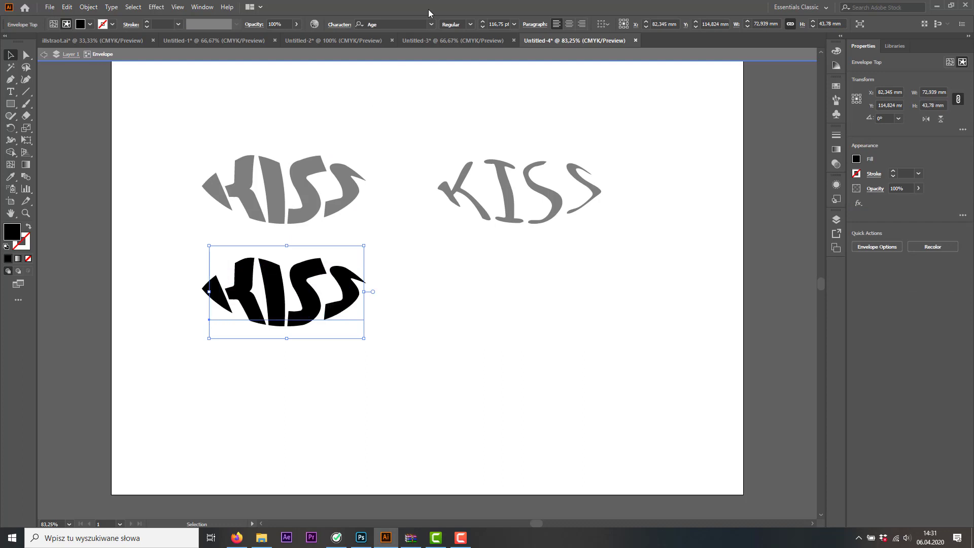
click(387, 23)
key(Down)
key(Down)
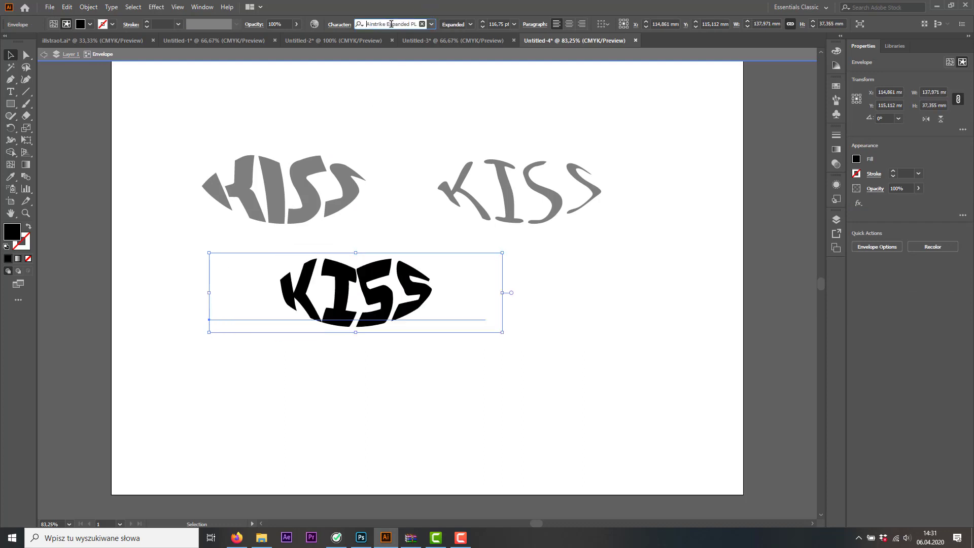
key(Down)
key(Down)
key(Down)
key(Down)
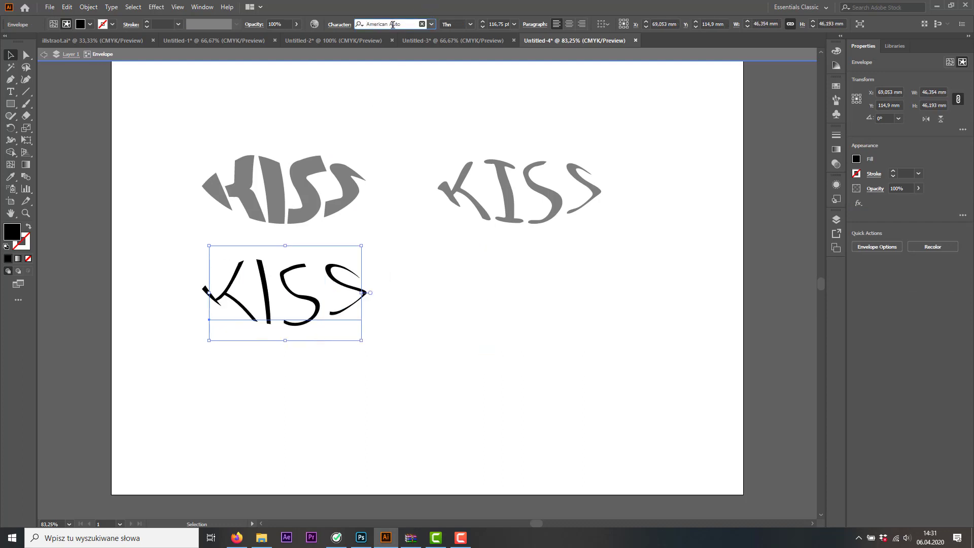
key(Down)
key(Down)
key(Down)
key(Down)
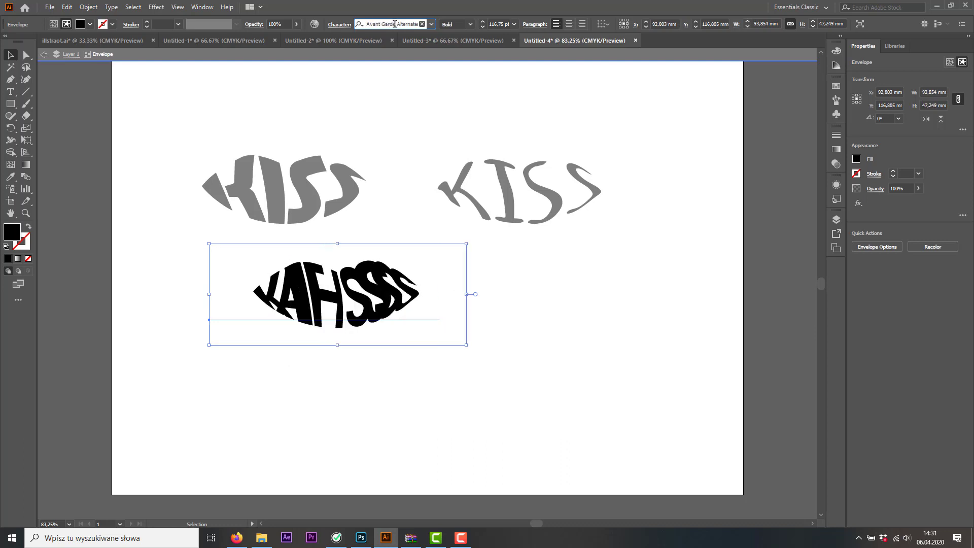
key(Down)
key(Down)
key(Down)
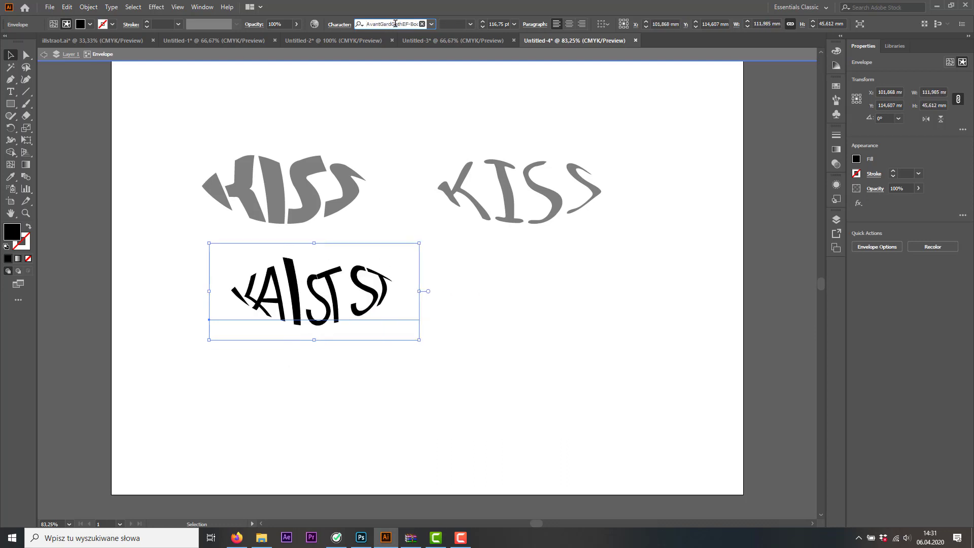
key(Down)
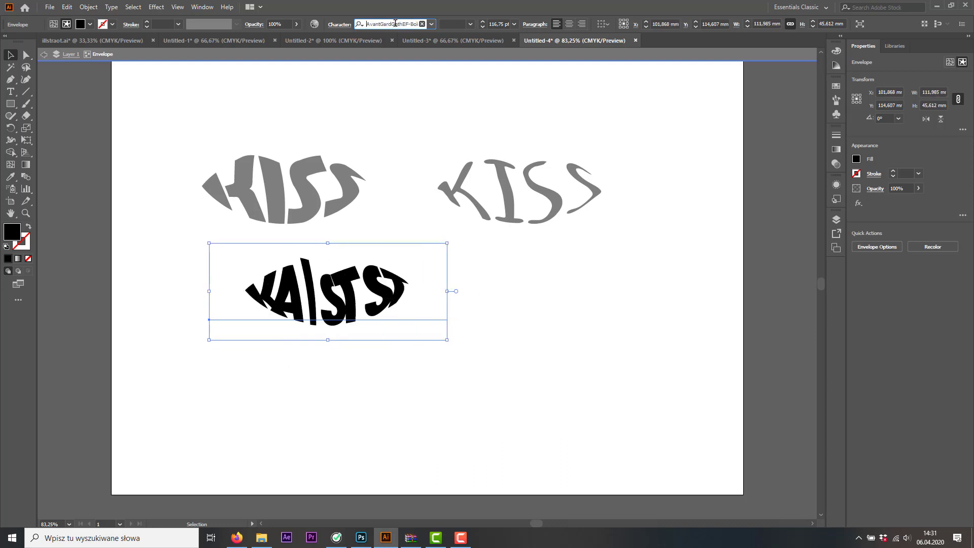
Try removing the final S from the lower AvantGardGothEF text and delete that envelope copy
click(500, 298)
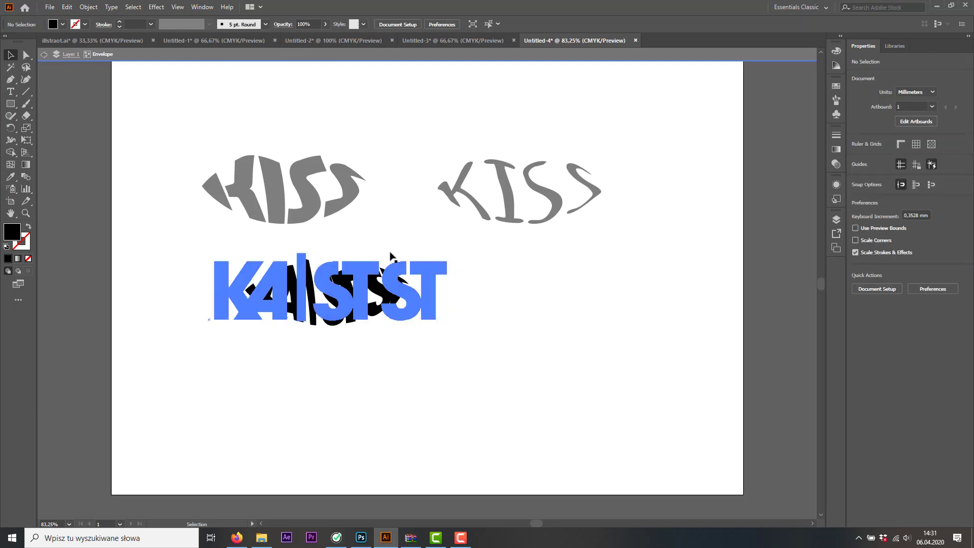
click(57, 55)
click(305, 299)
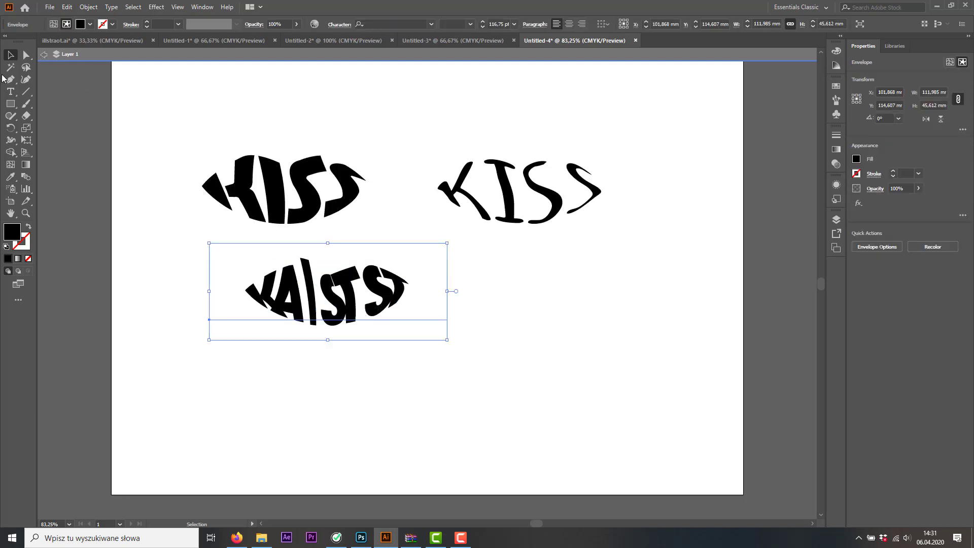
click(10, 92)
drag(384, 293, 477, 291)
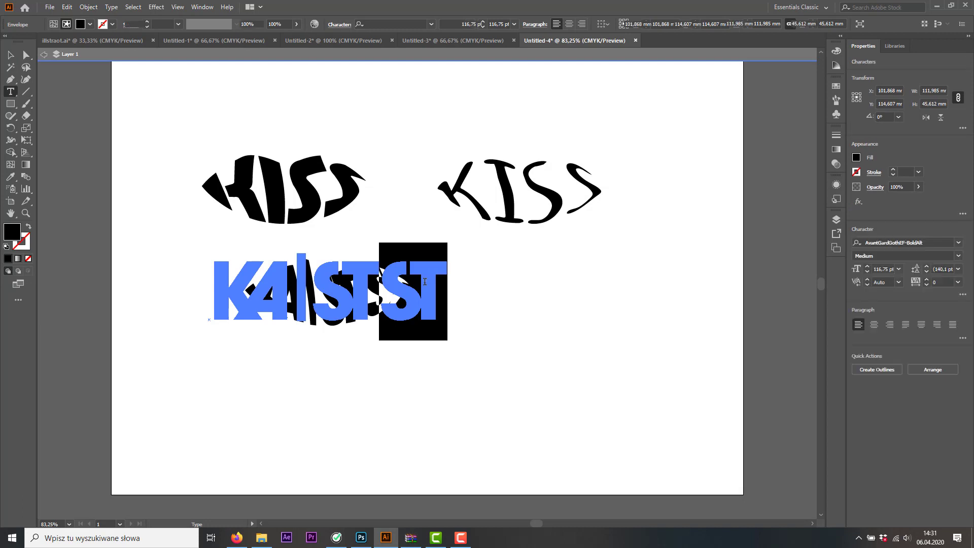
key(BackSpace)
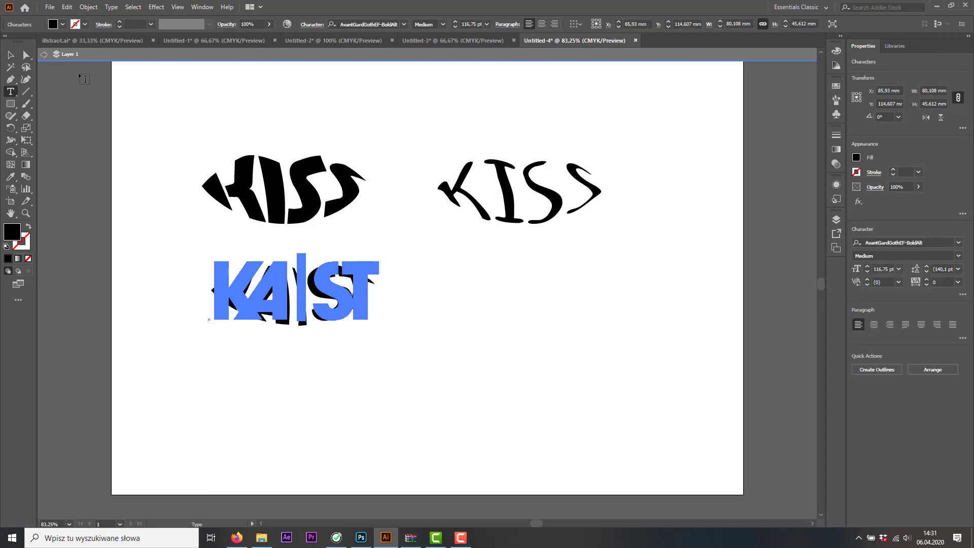
key(Escape)
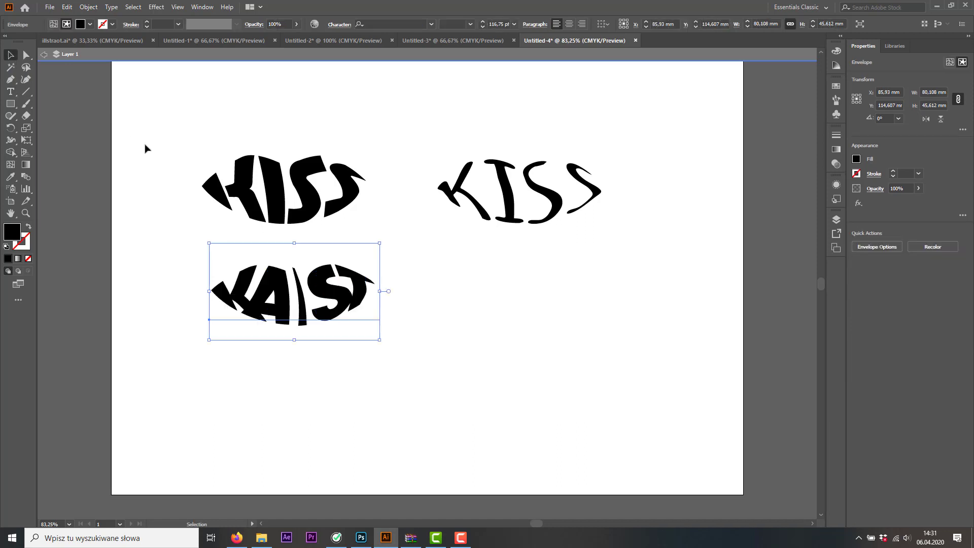
key(Delete)
Duplicate the Amatic Bold KISS beneath the first design and set the copy's font to Aldo the Apache
click(527, 197)
drag(528, 197, 262, 331)
click(431, 24)
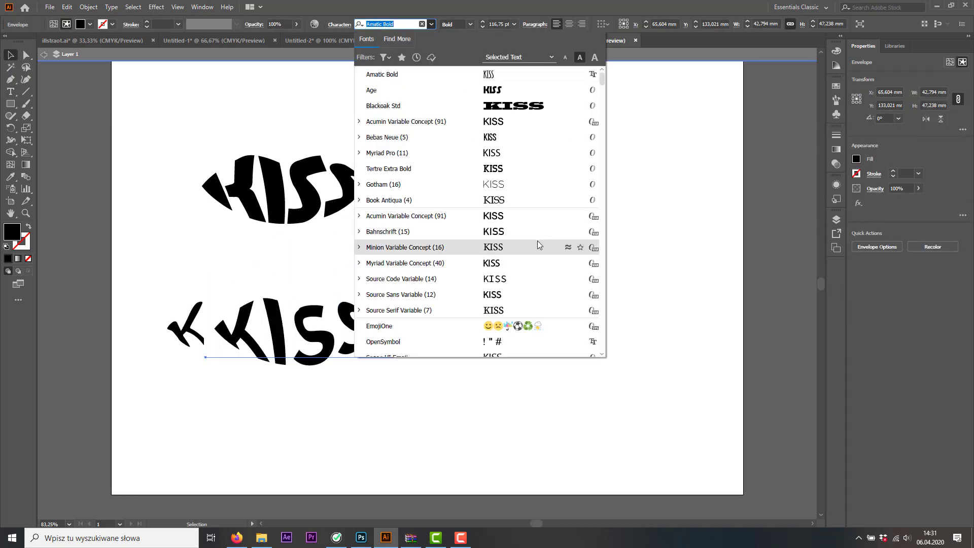
scroll(491, 305, down, 6)
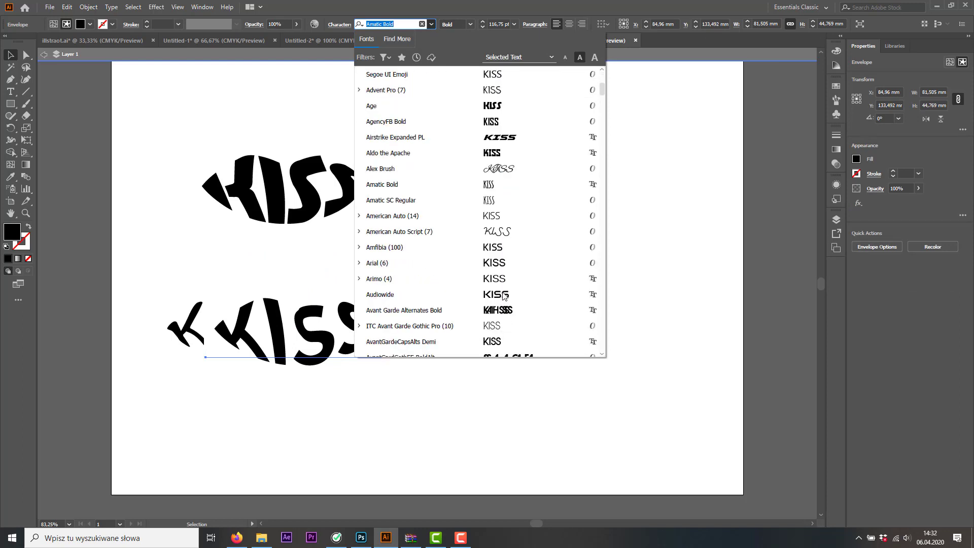
click(503, 153)
click(394, 315)
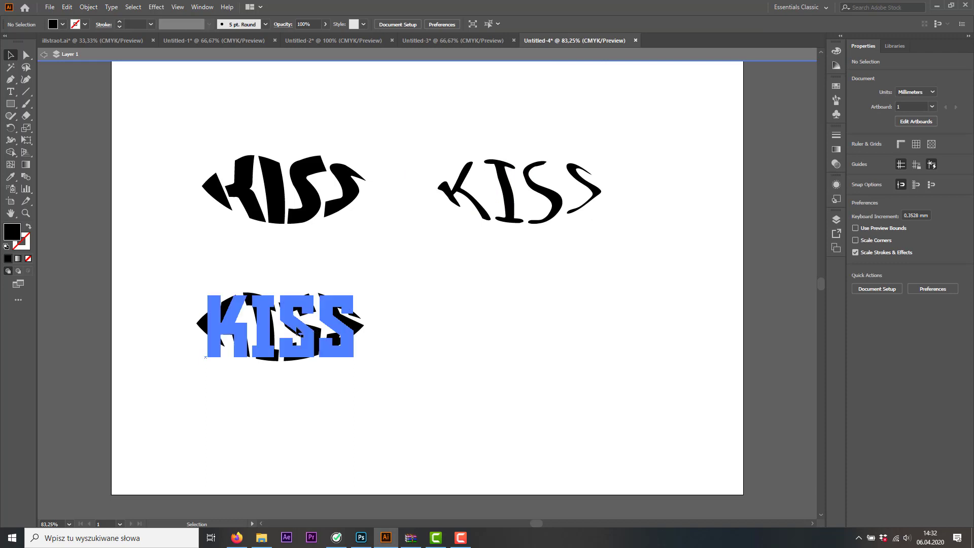
Duplicate the Aldo the Apache KISS beside itself and set the new copy's font to ChunkFive Ex
drag(322, 330, 558, 330)
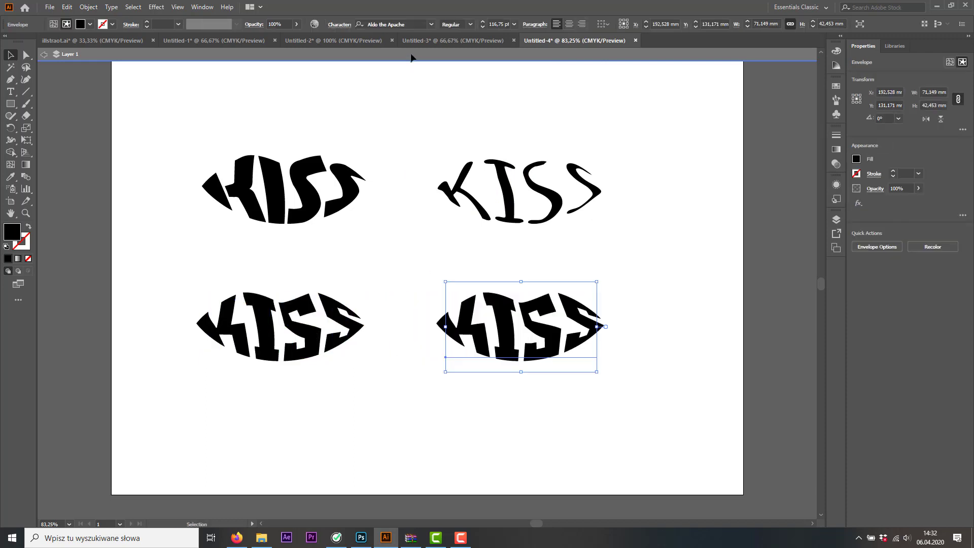
click(431, 24)
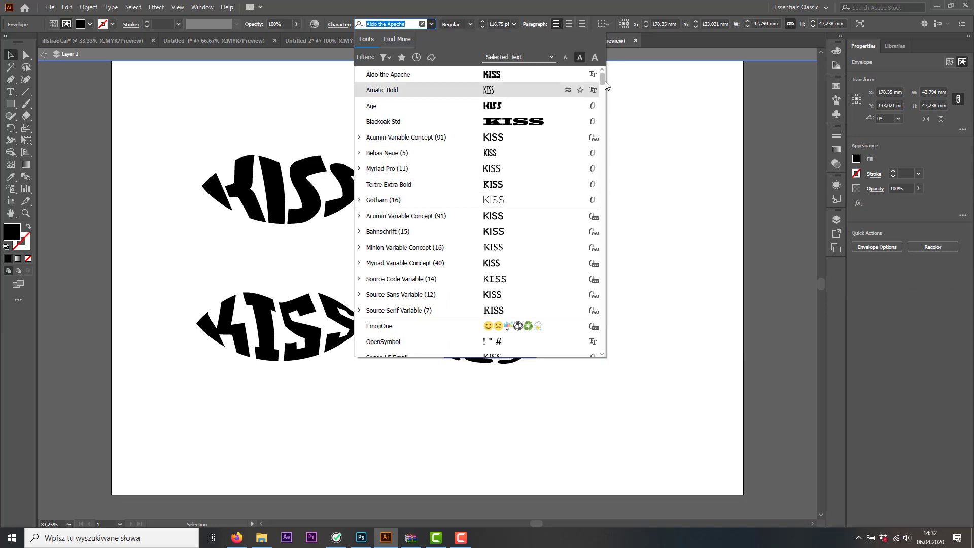
scroll(602, 122, down, 10)
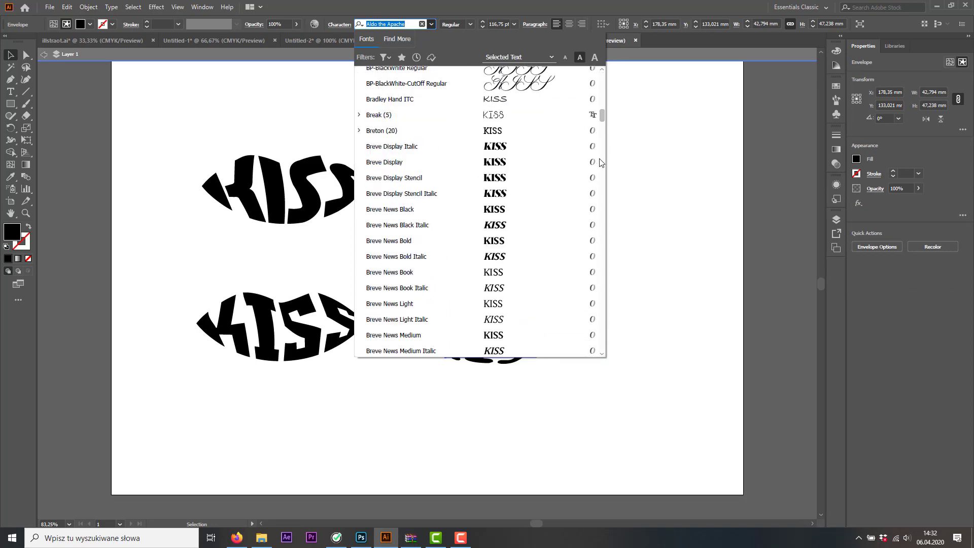
scroll(602, 130, down, 10)
drag(602, 156, 604, 175)
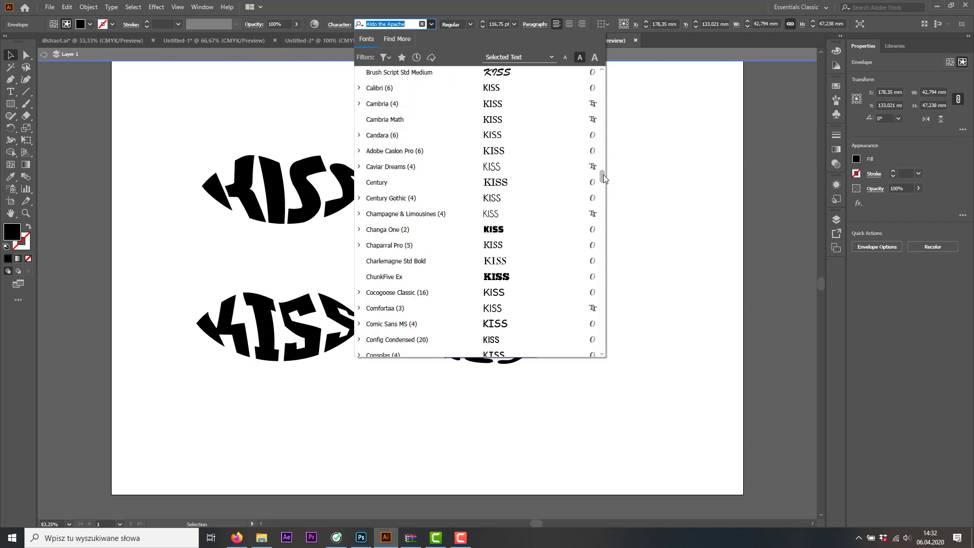
click(538, 277)
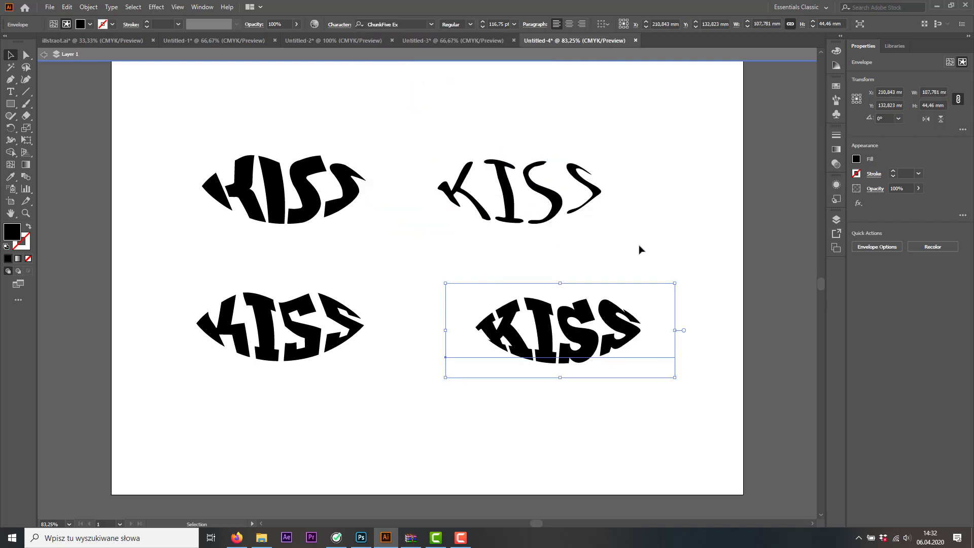
click(671, 277)
Reposition the ChunkFive Ex KISS under the Amatic Bold version, leaving isolation mode and clearing the selection
drag(575, 341, 567, 334)
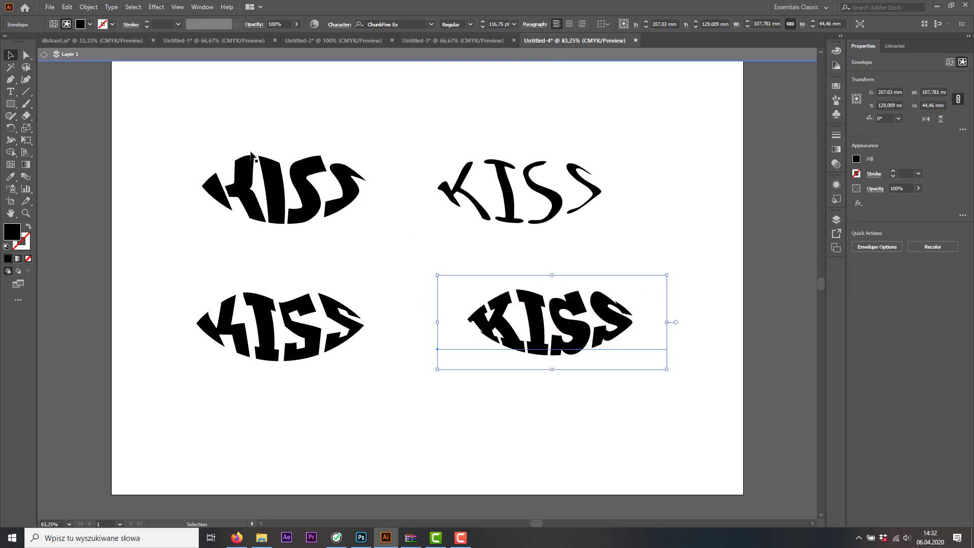
click(44, 54)
click(368, 123)
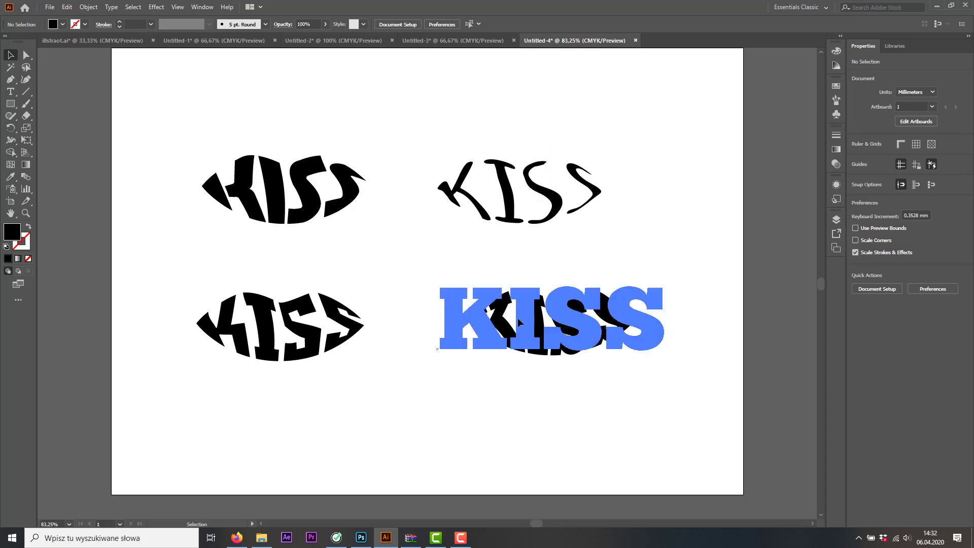
drag(518, 318, 492, 312)
key(ctrl+shift+a)
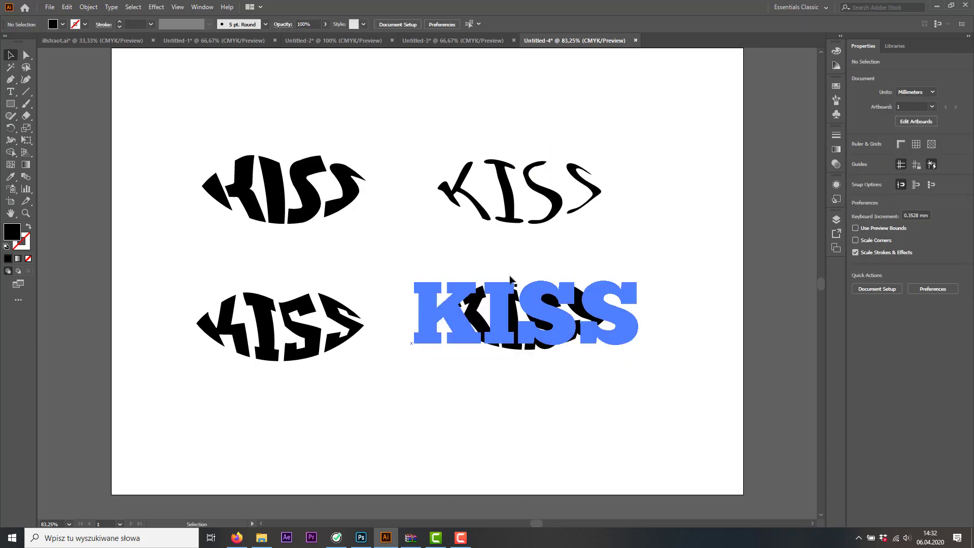